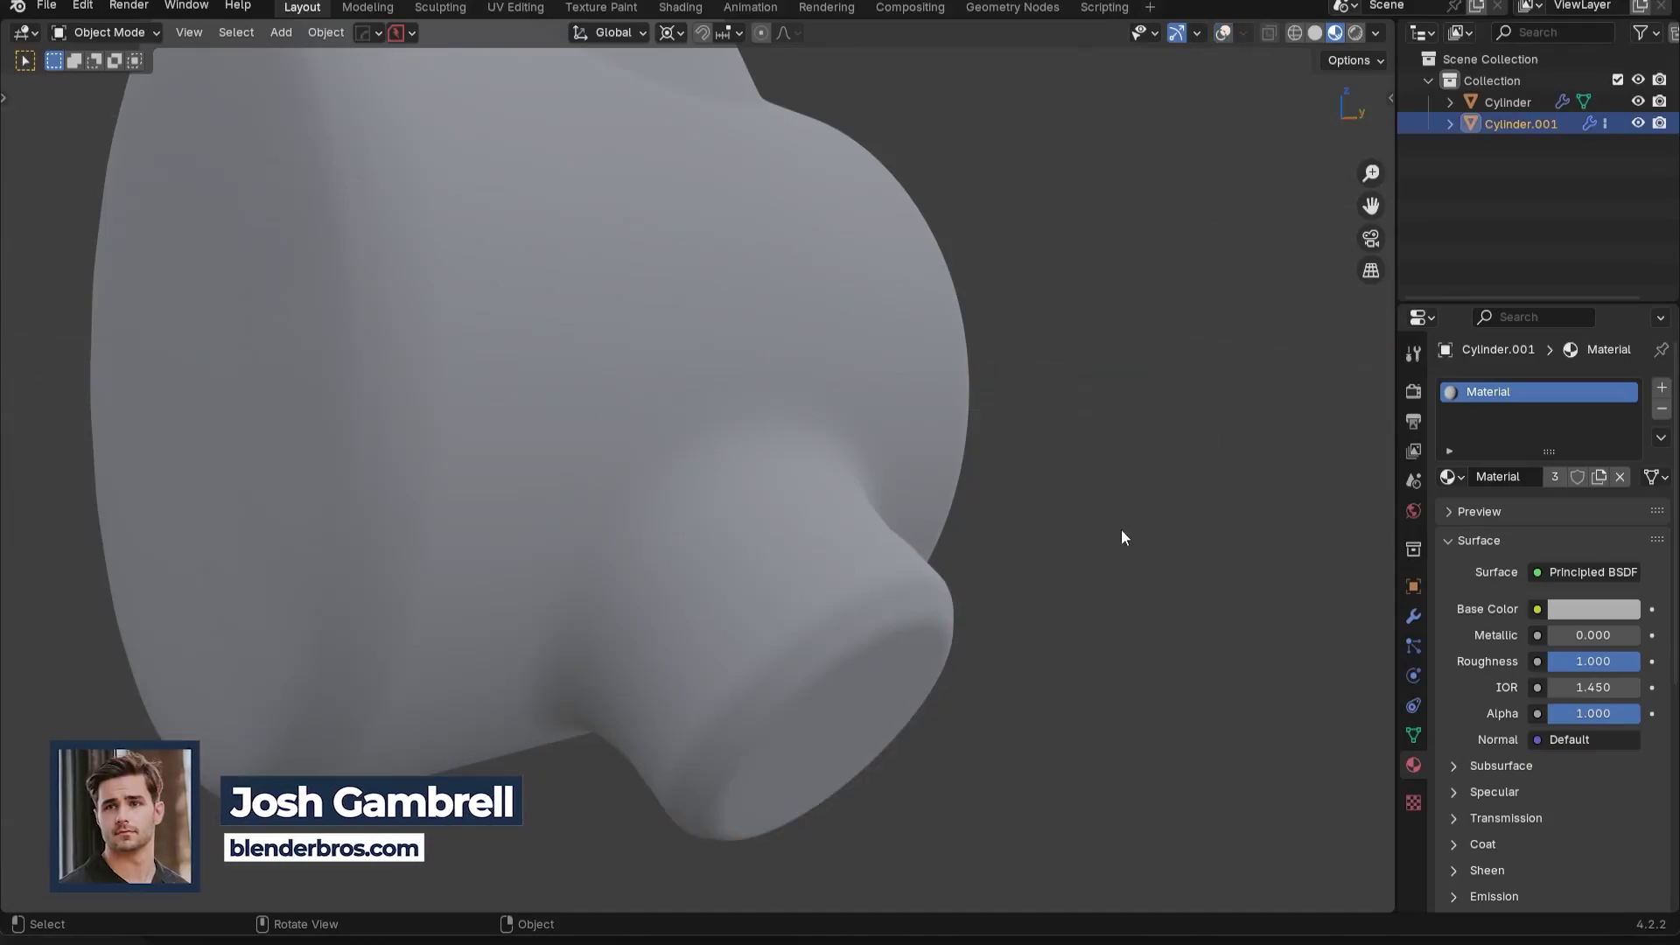
Rotate the blended boss piece about -12.5° around the global Y axis
key(r)
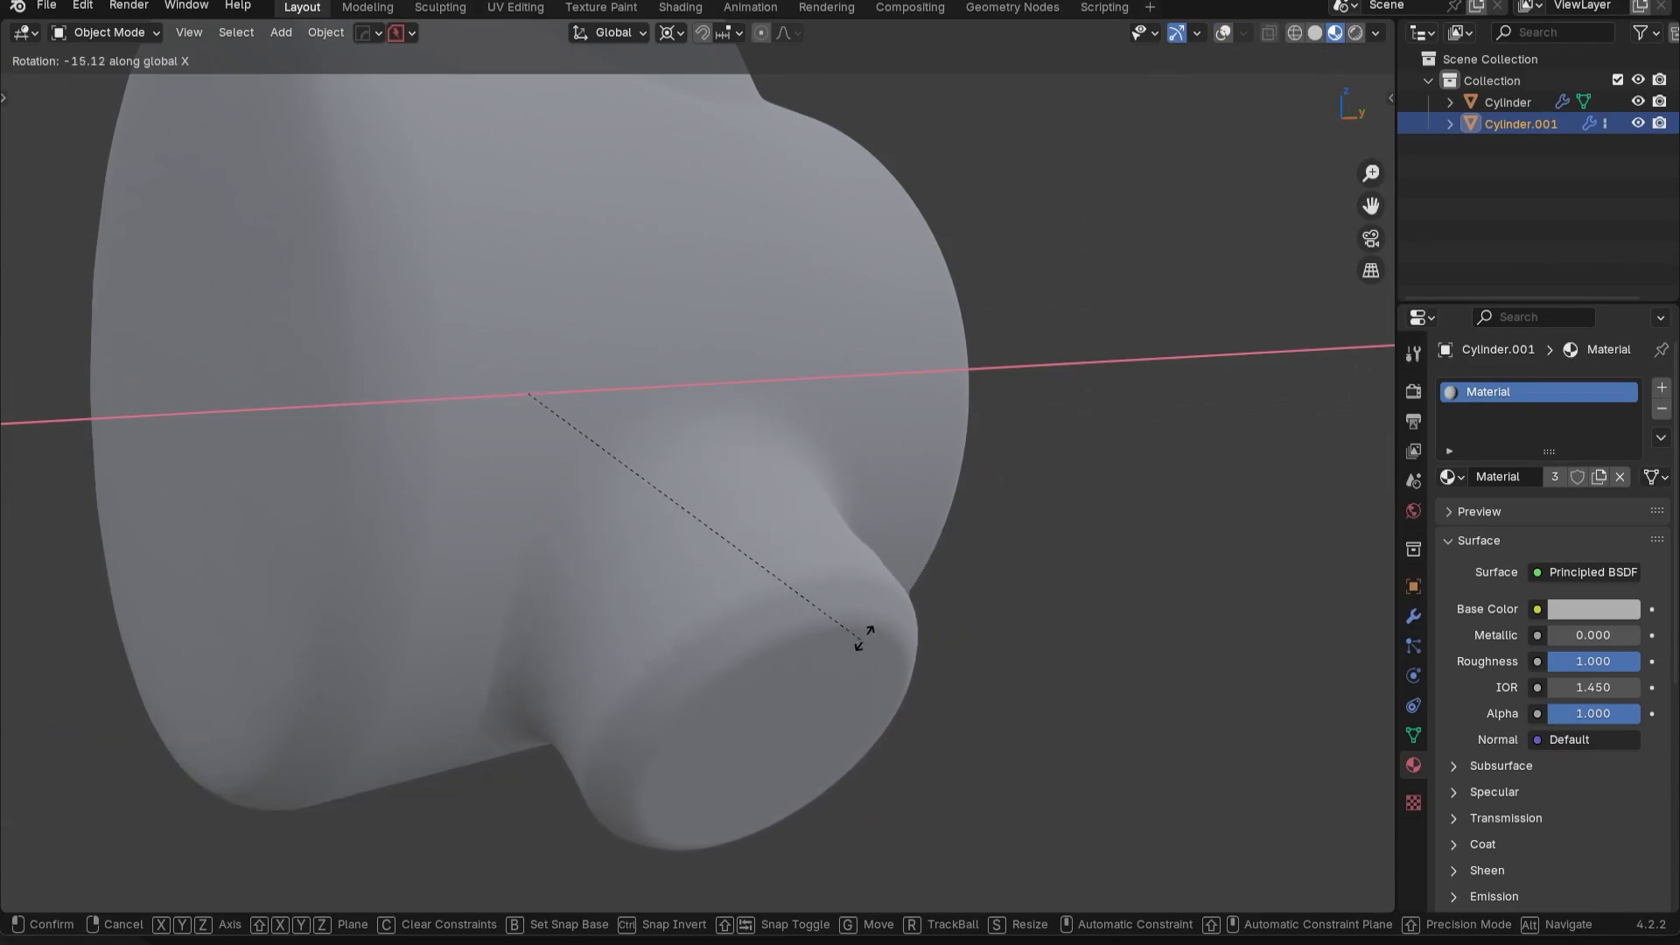
key(y)
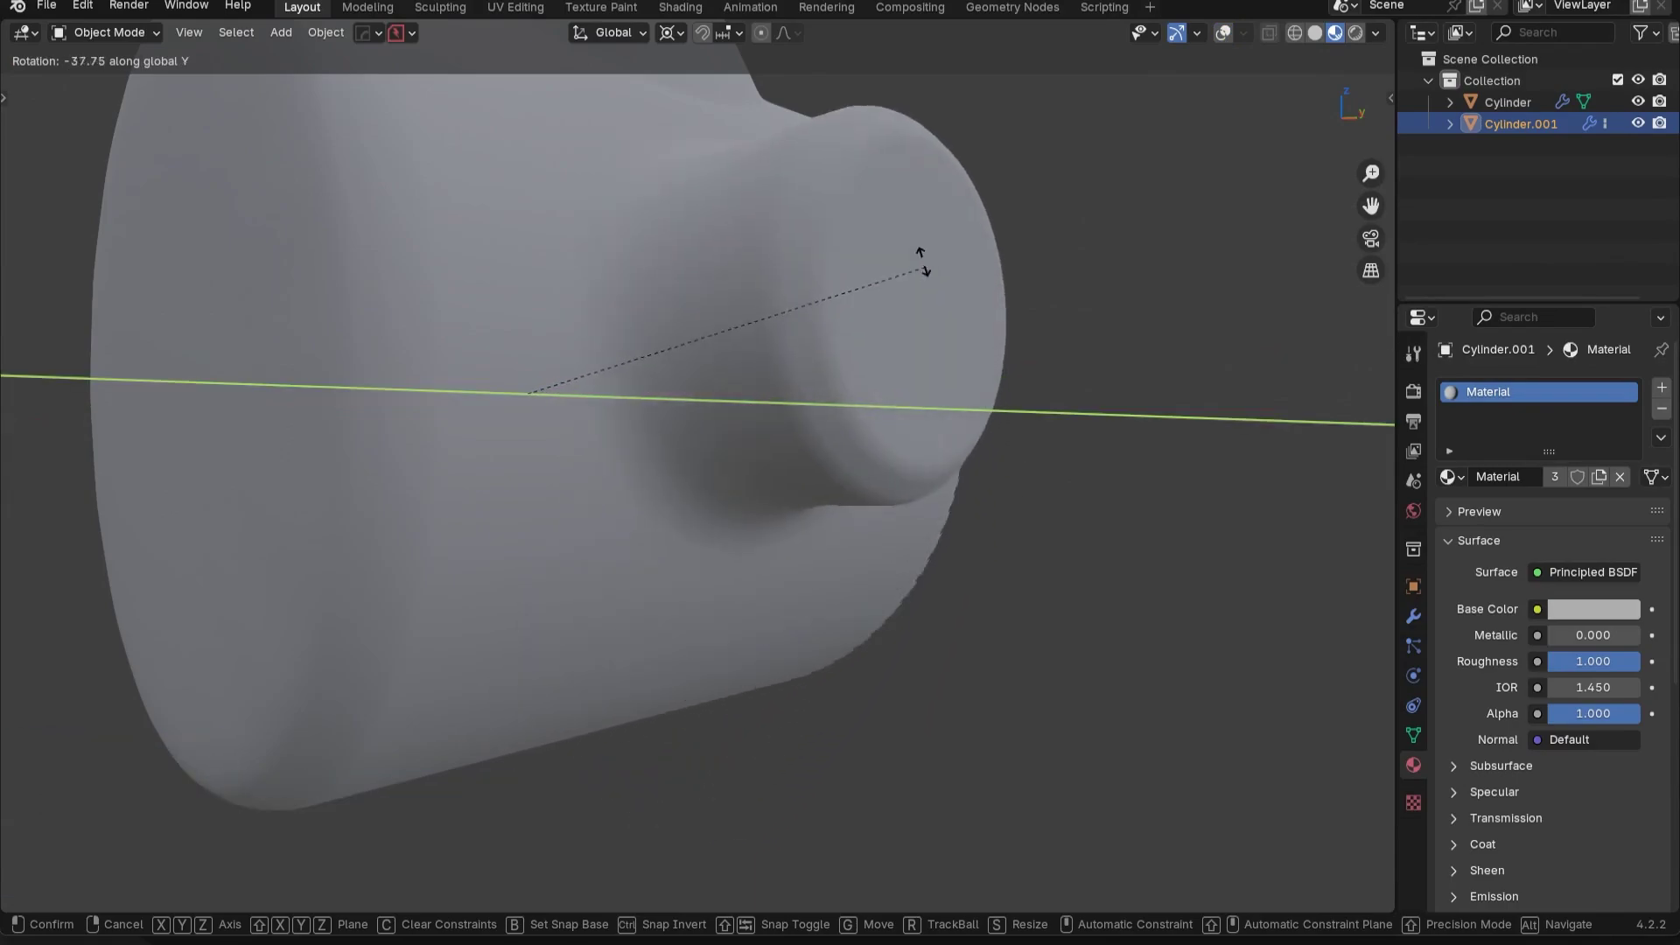
click(922, 450)
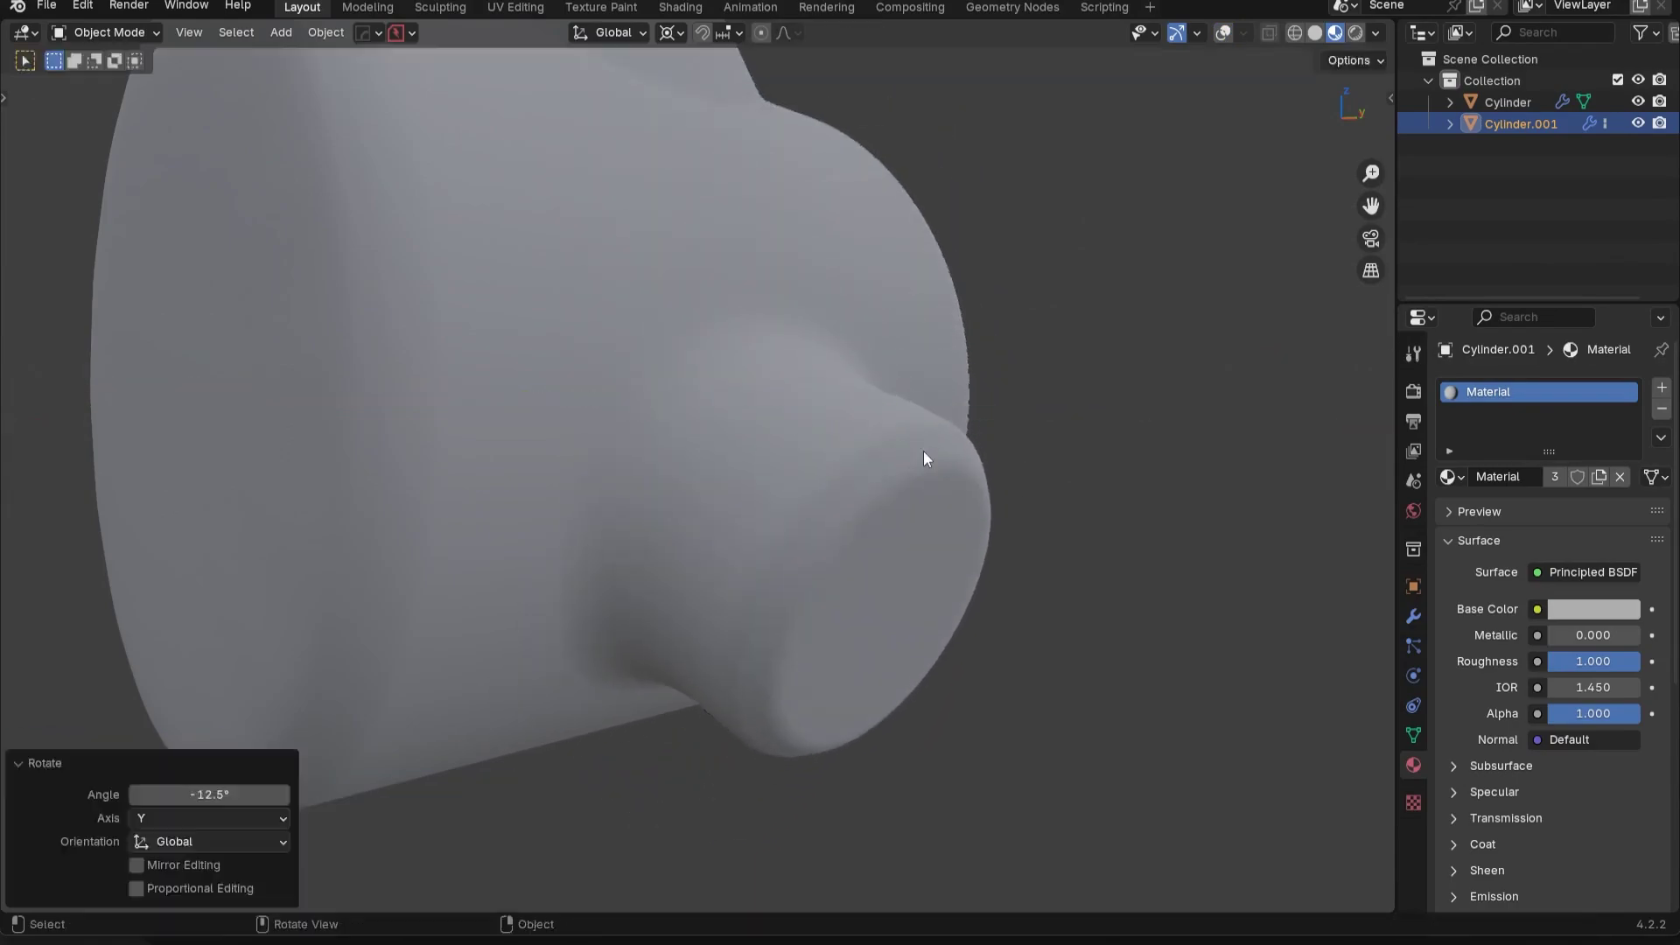
Rotate the blended boss about another -14.6° around the global Y axis and start one more Y rotation
middle_drag(922, 450, 842, 558)
scroll(785, 550, up, 2)
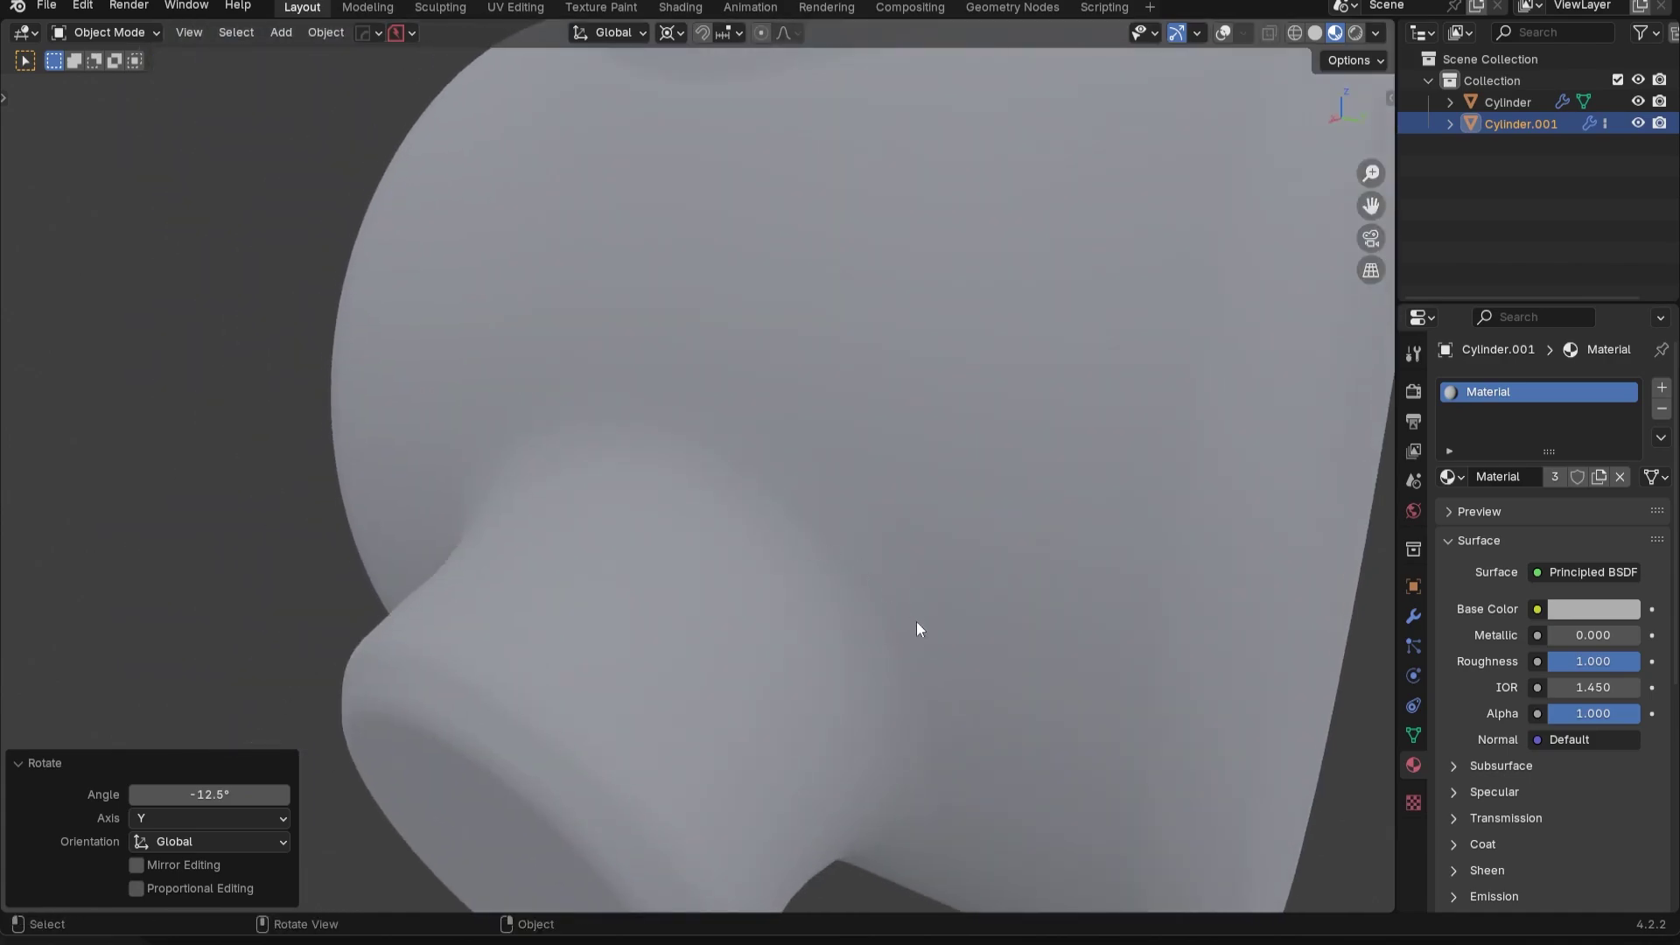
key(r)
key(y)
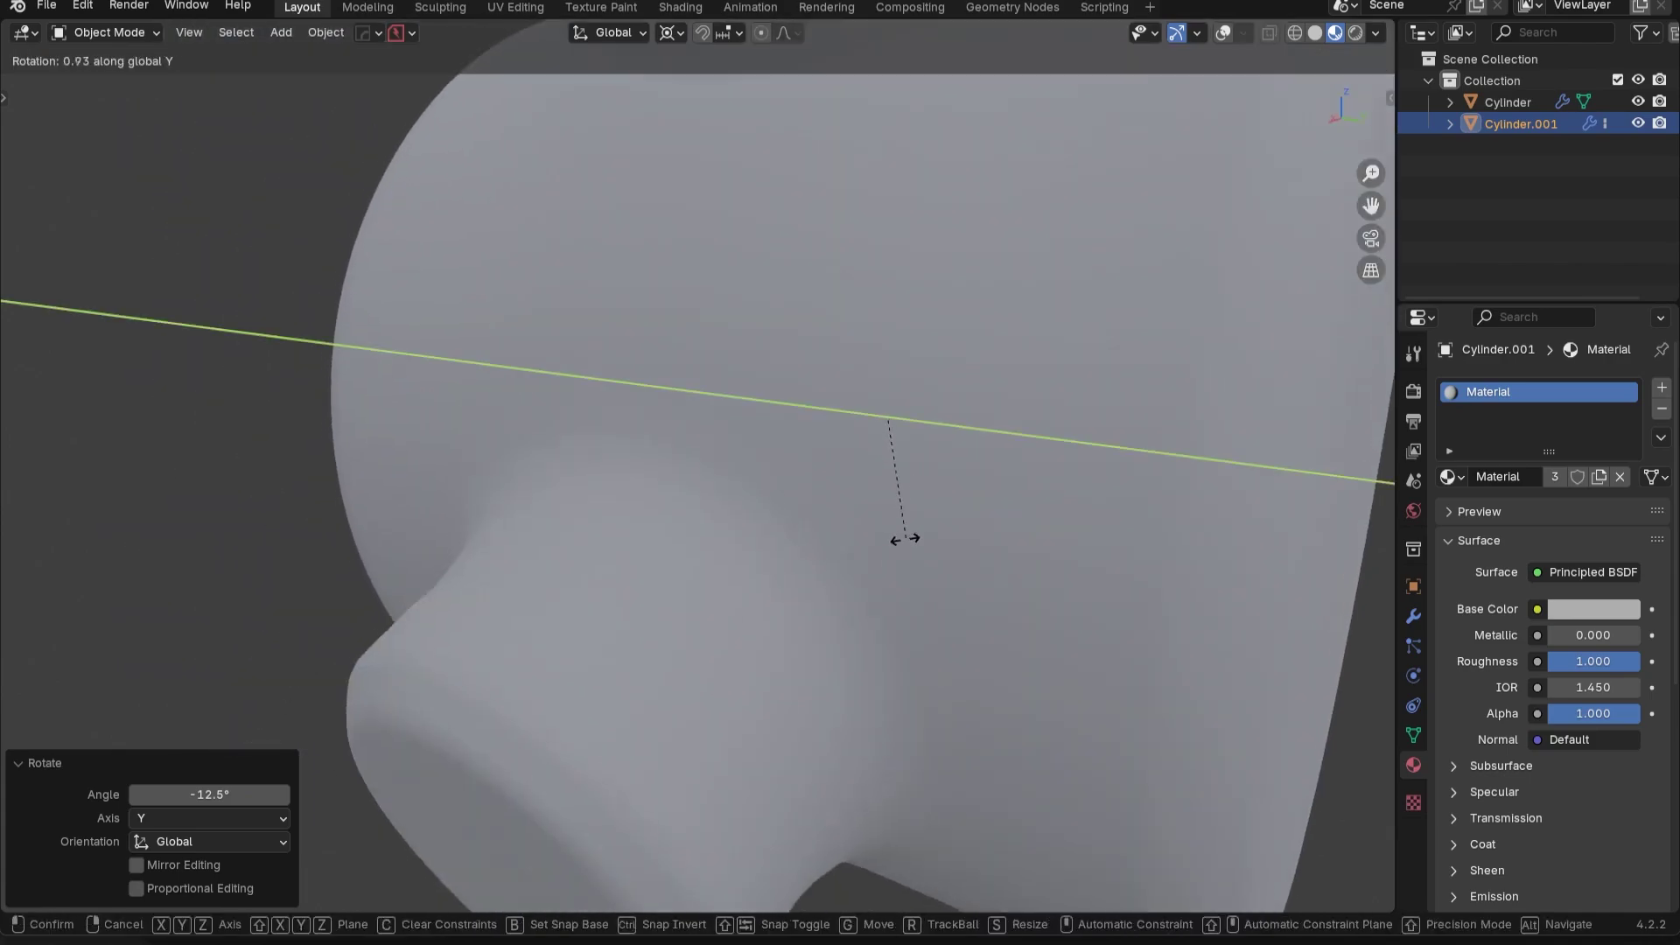
click(874, 532)
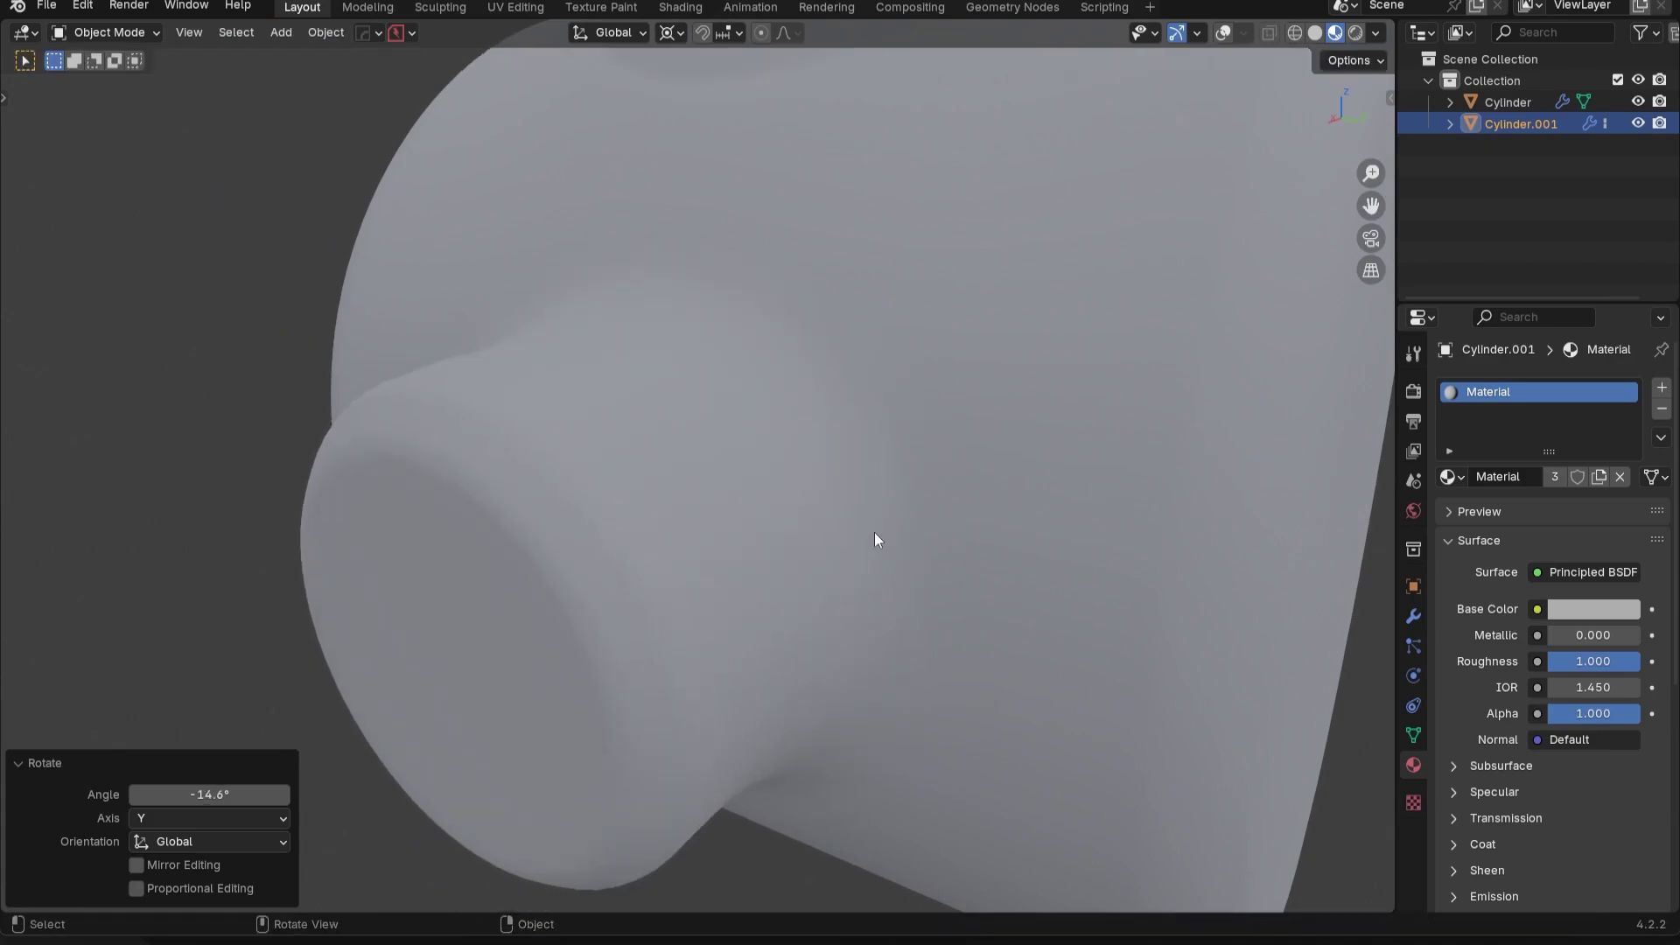
scroll(823, 551, down, 3)
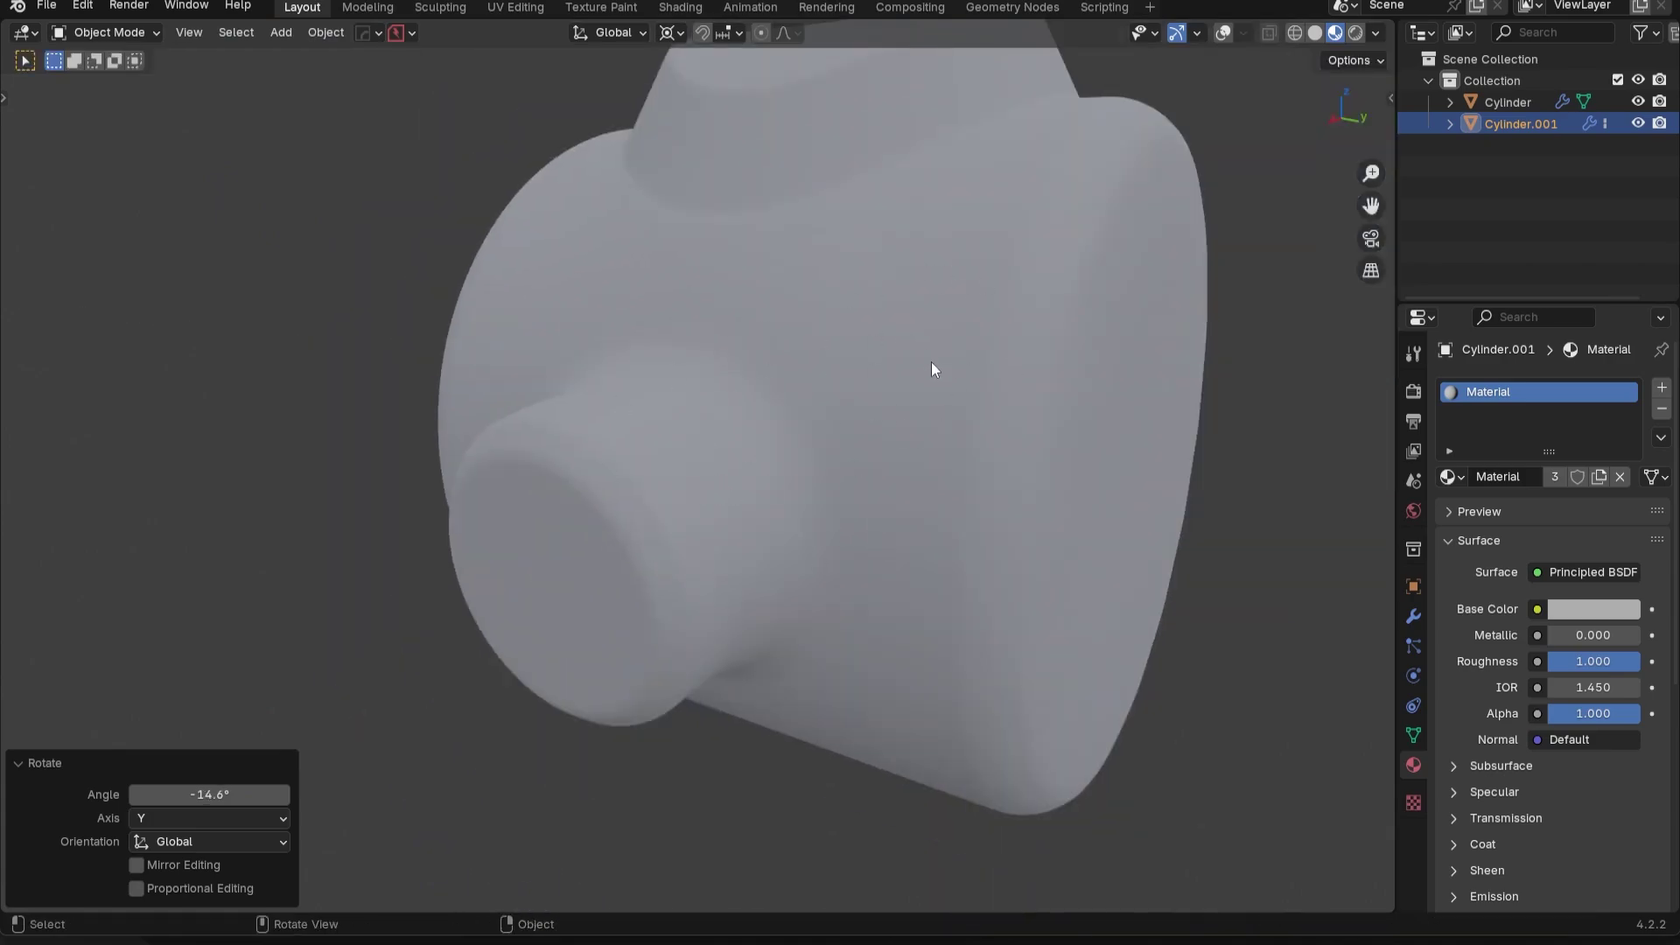
scroll(929, 331, up, 3)
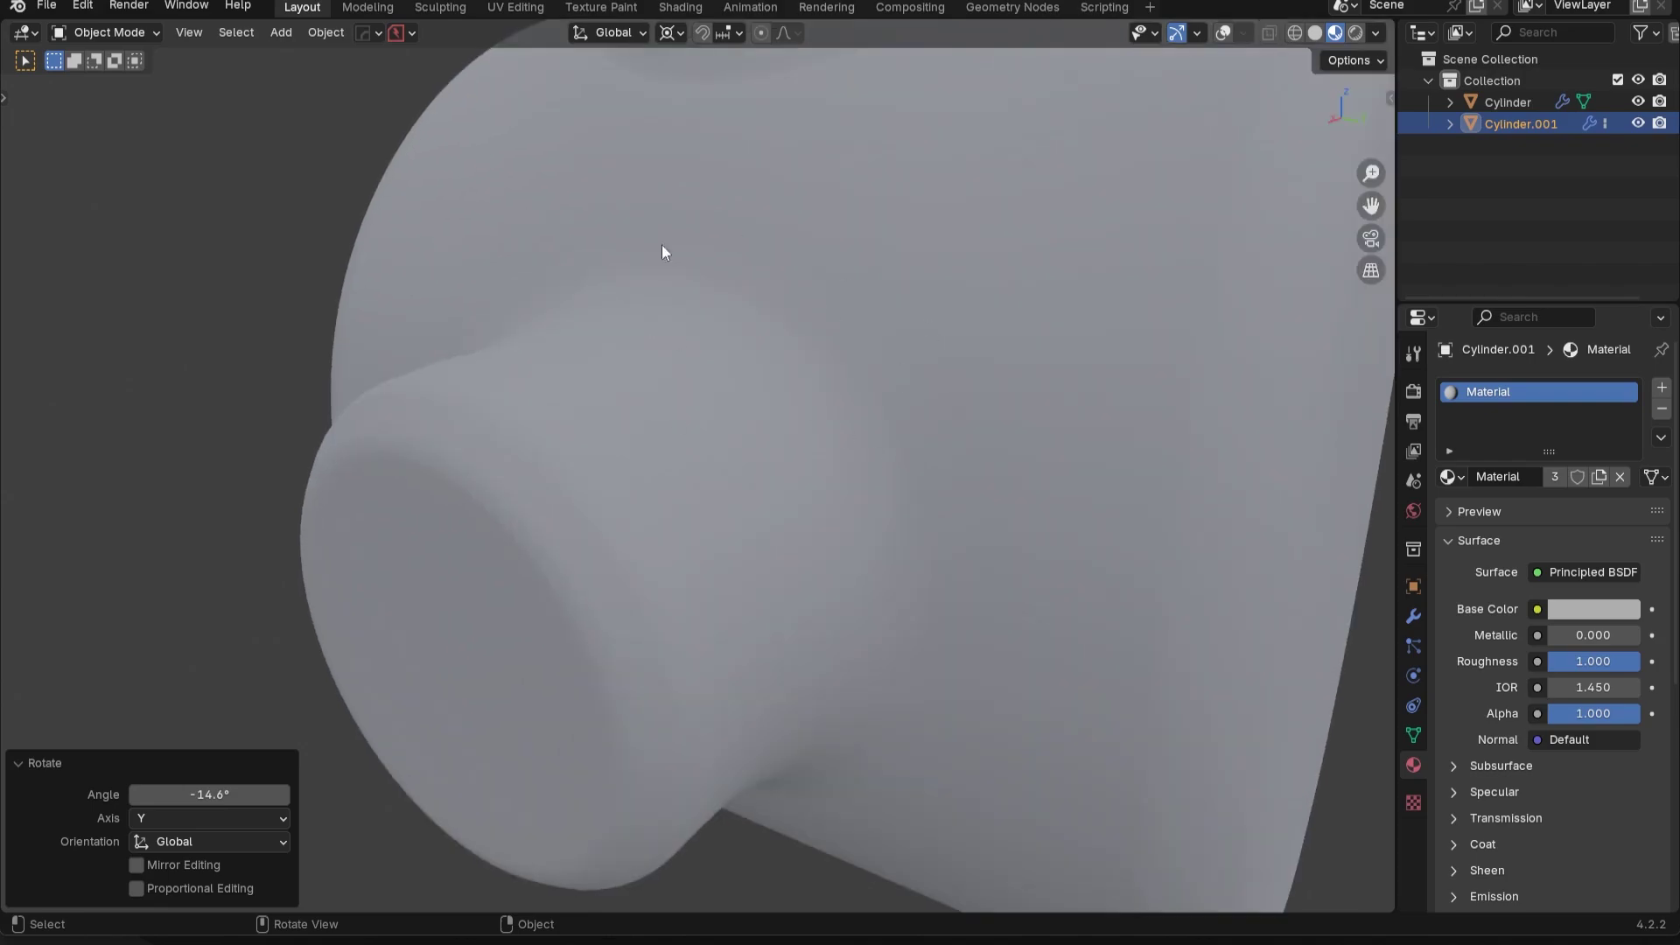
key(r)
key(y)
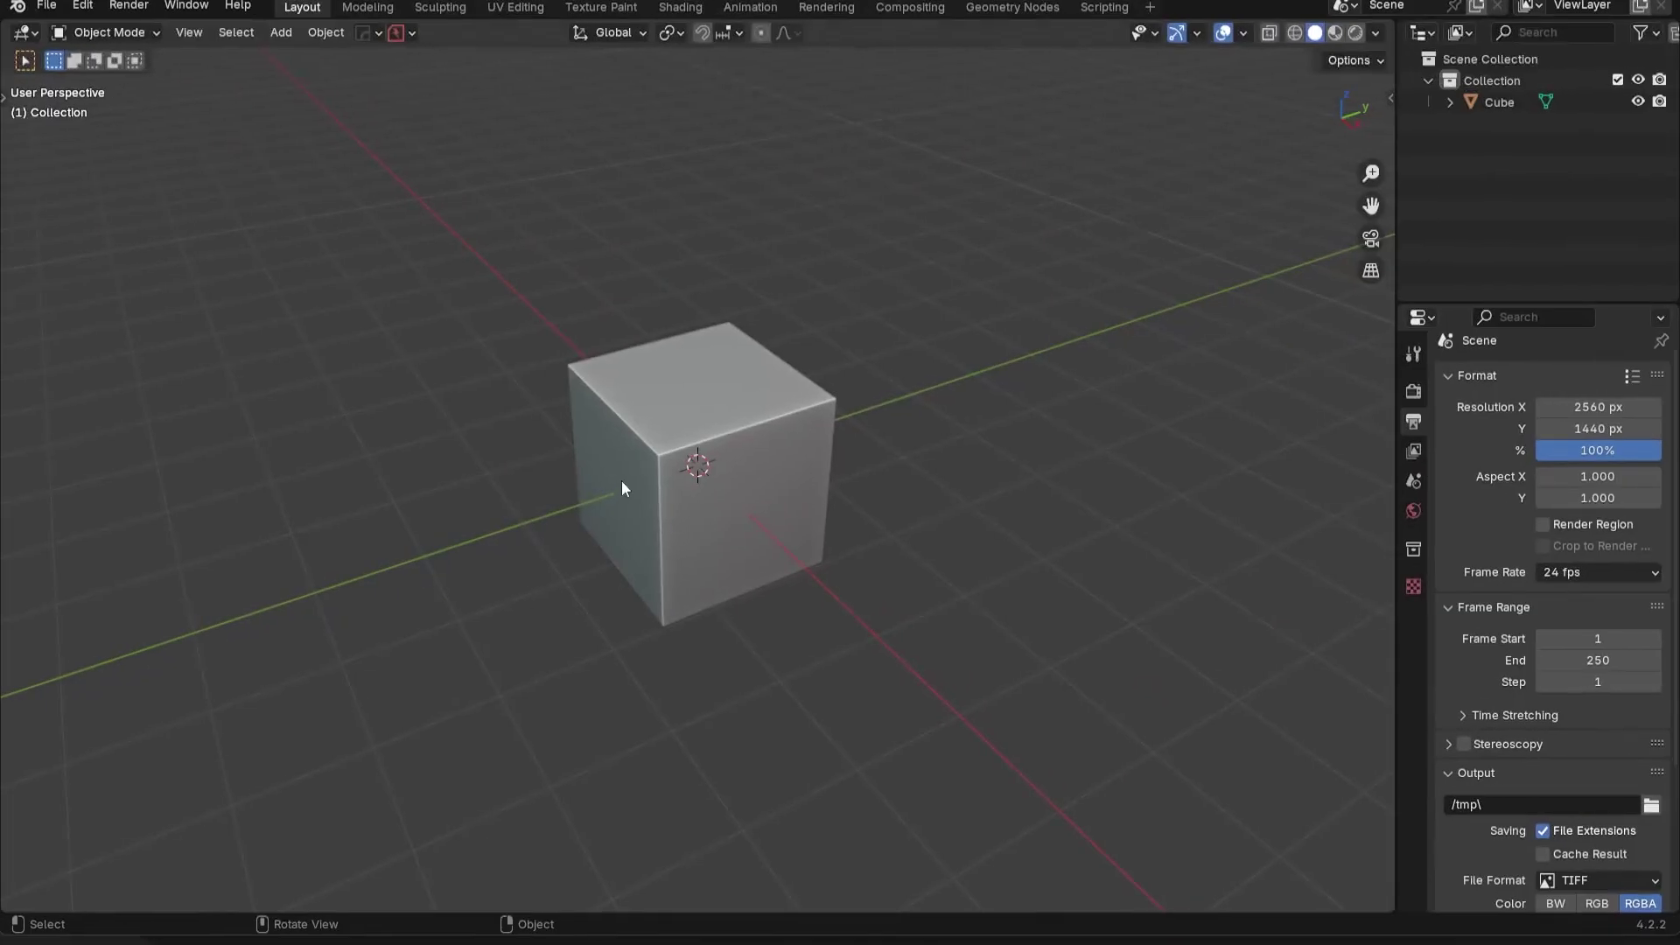
Delete the default cube and add a cylinder mesh with 16 vertices
click(715, 413)
key(Delete)
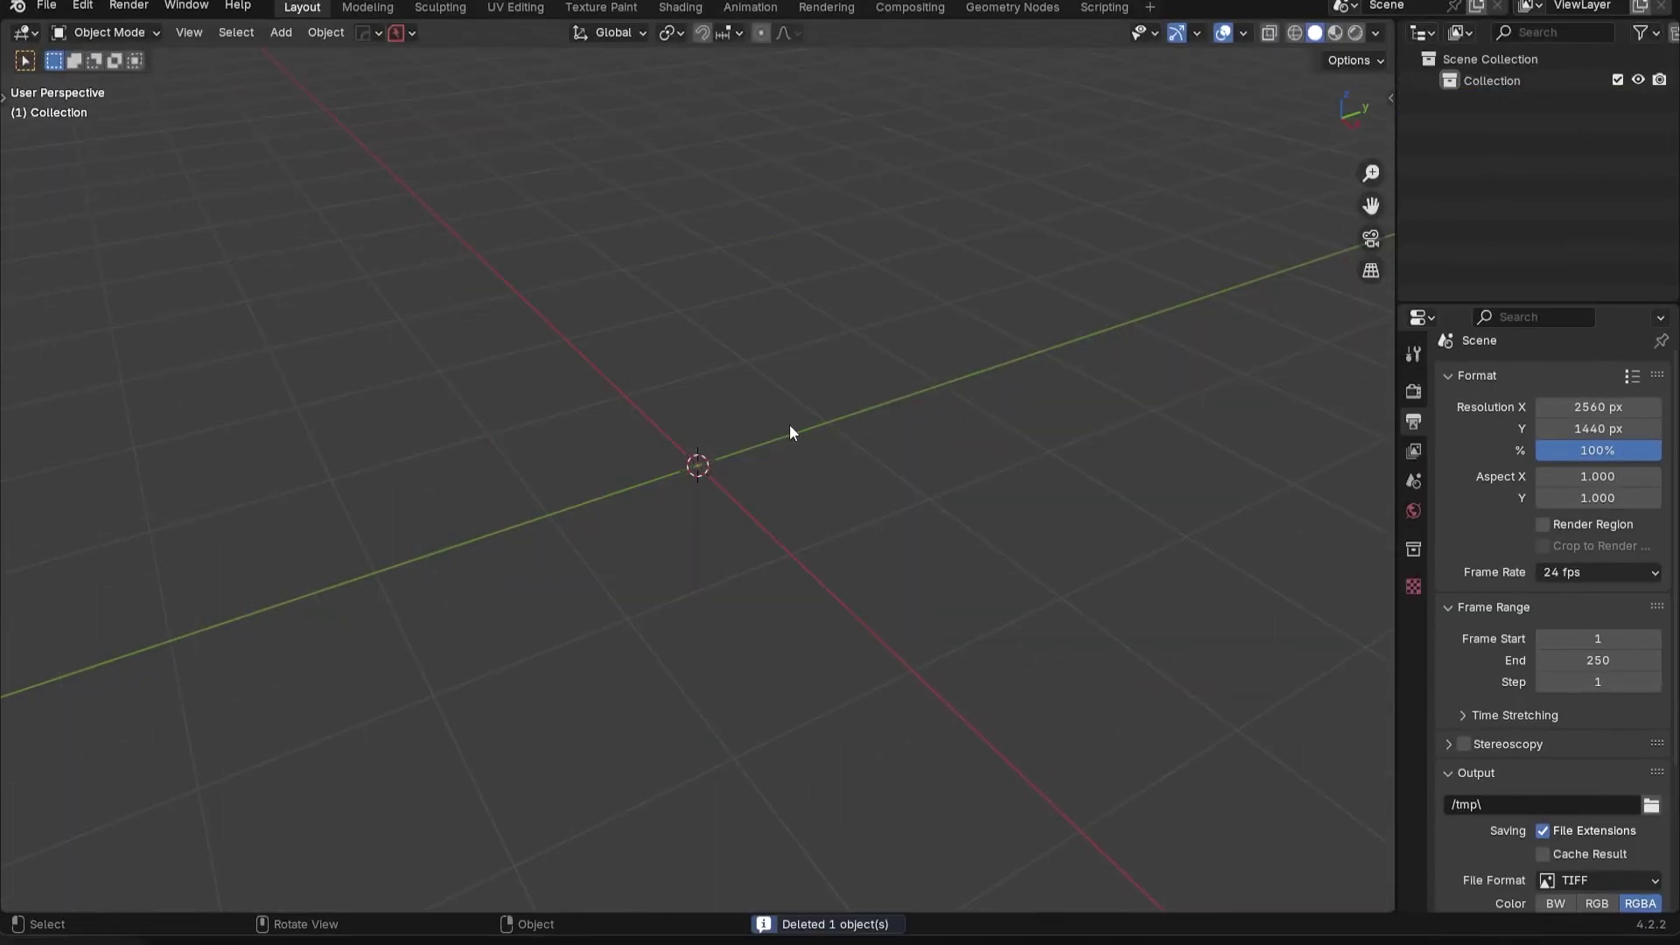
key(shift+a)
mouse_move(789, 424)
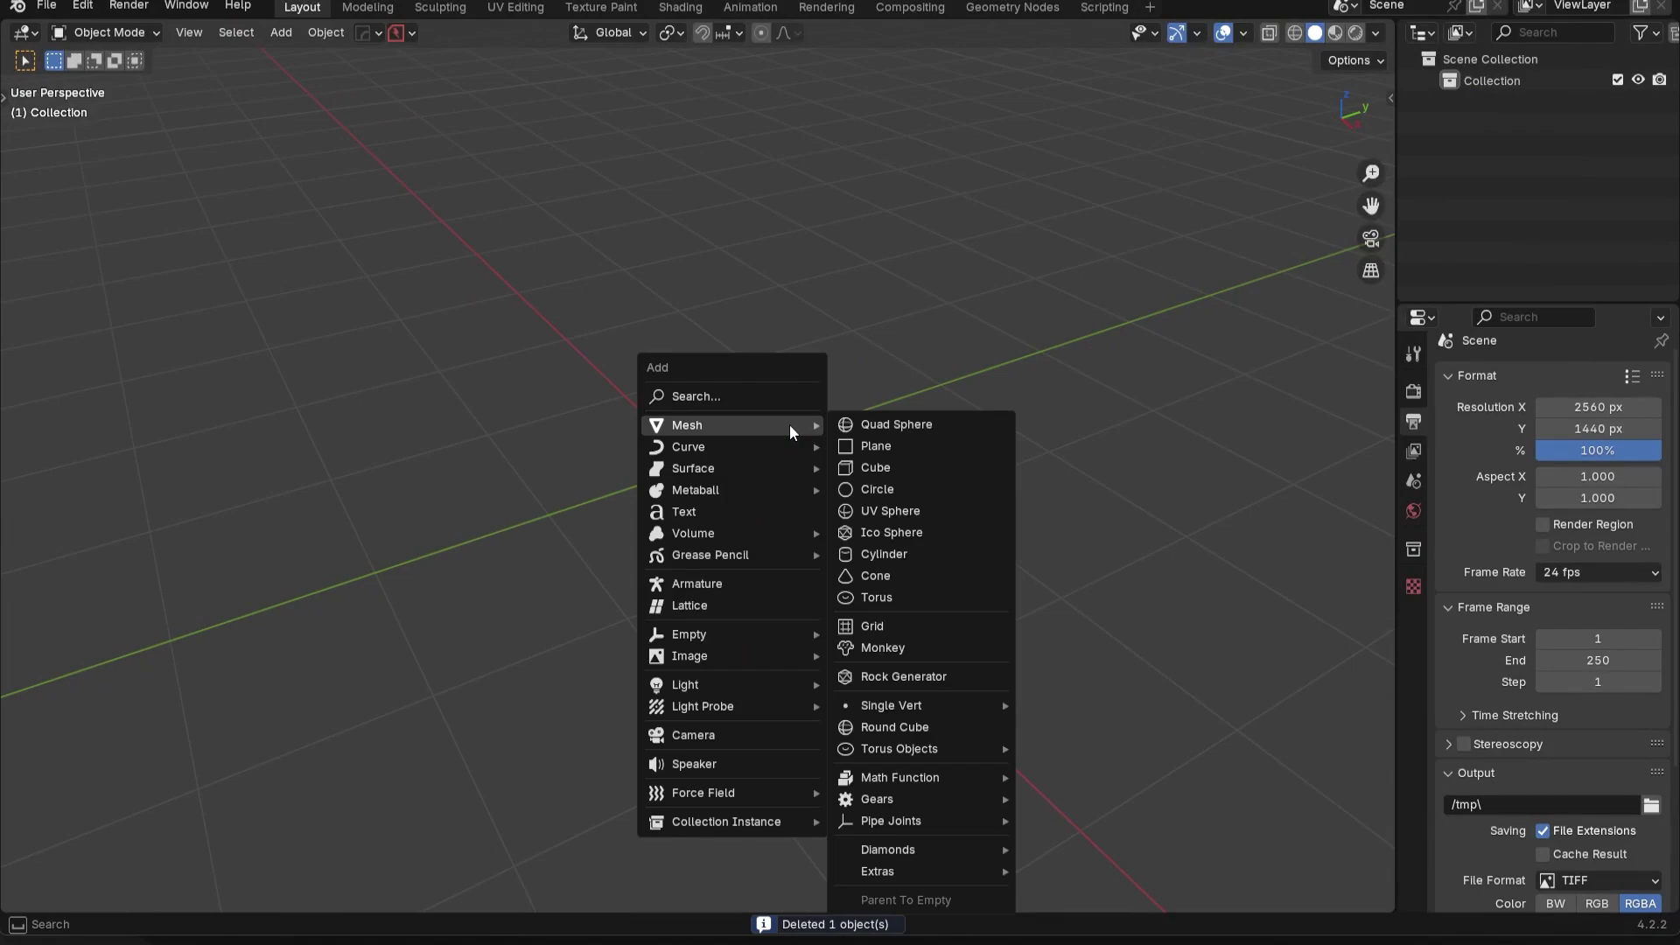
click(884, 554)
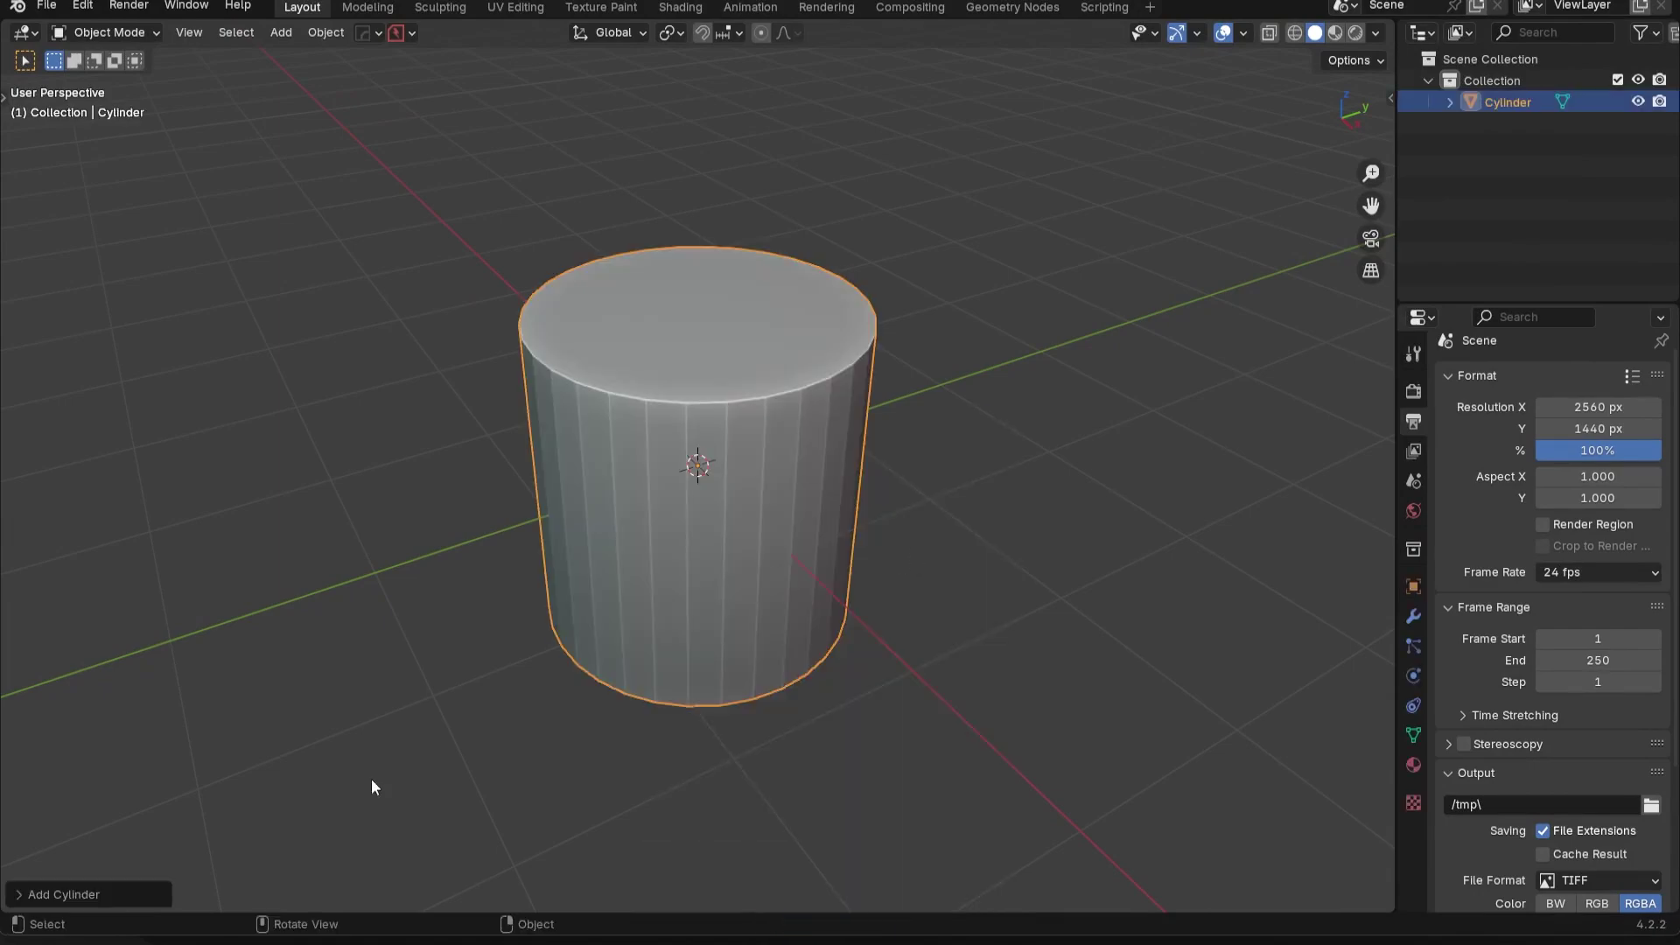
click(95, 891)
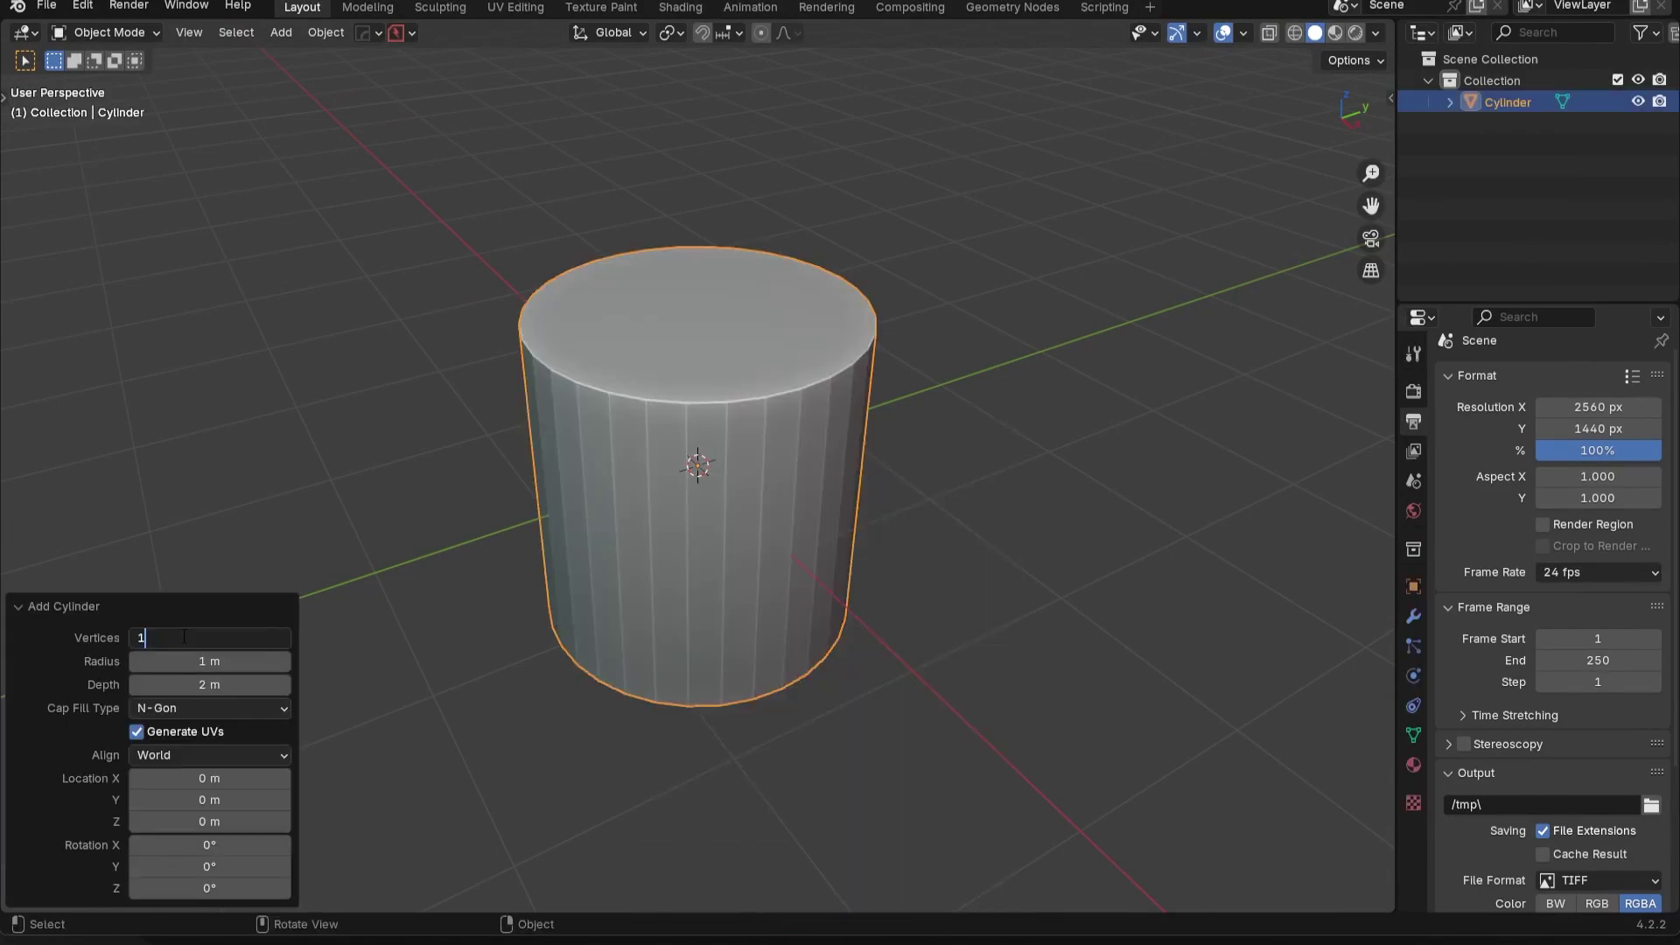
Rotate the cylinder 90° around the global X axis so it lies on its side
text(rx)
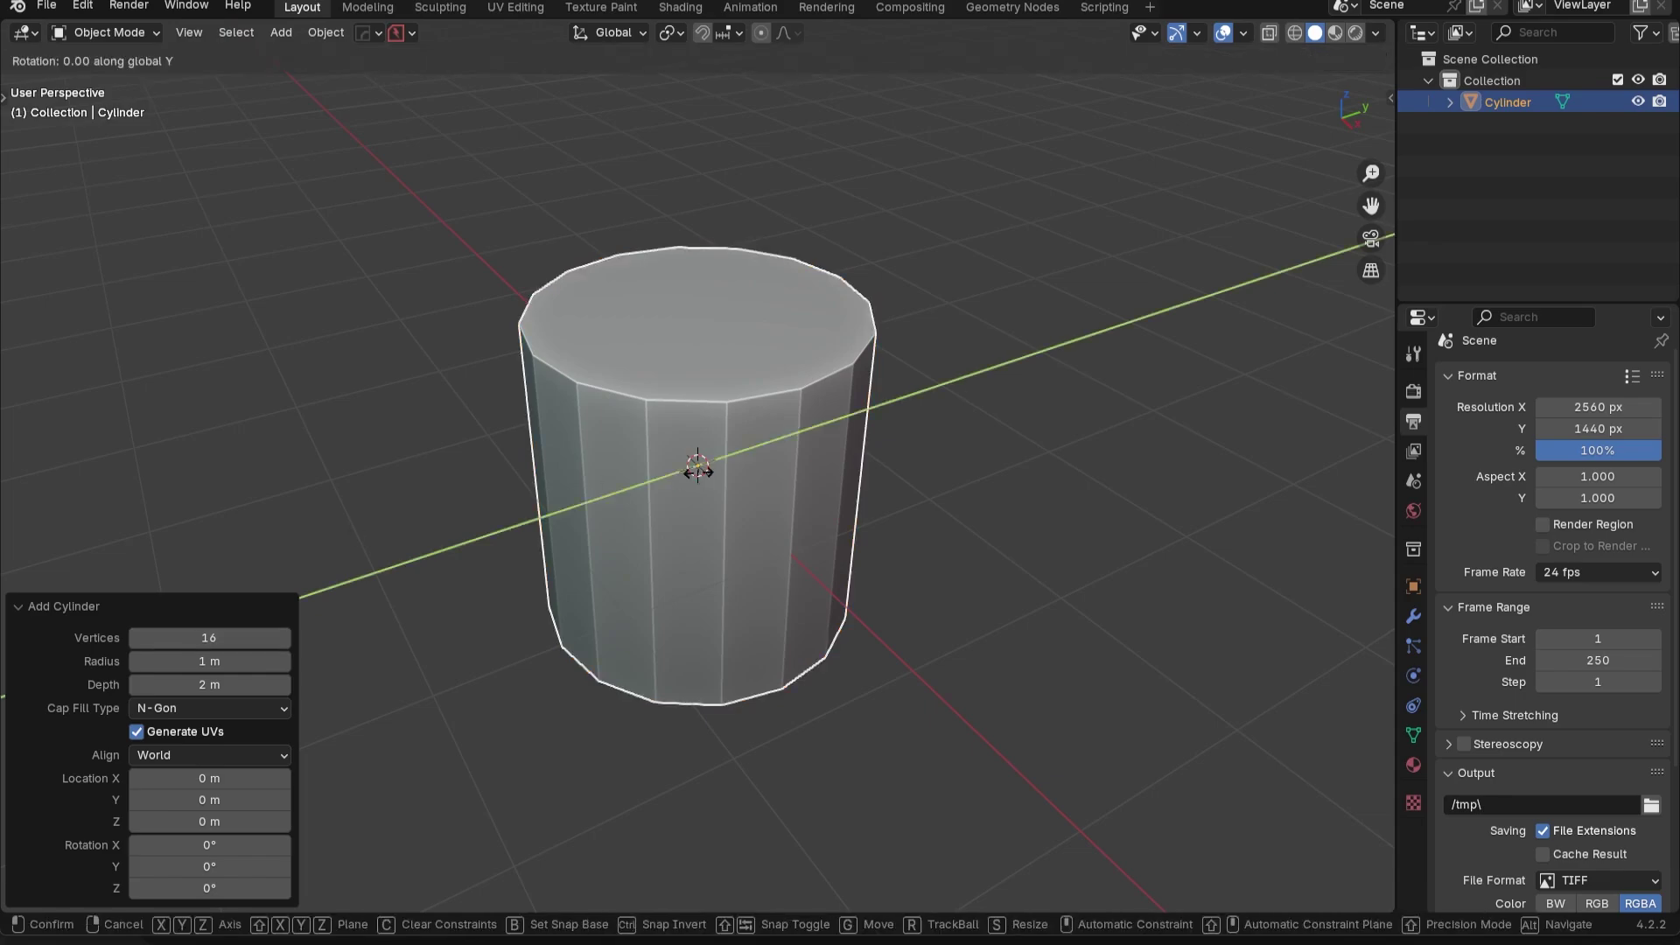
text(90)
key(Return)
In Edit Mode, add three evenly spaced loop cuts around the cylinder's body
key(KP_3)
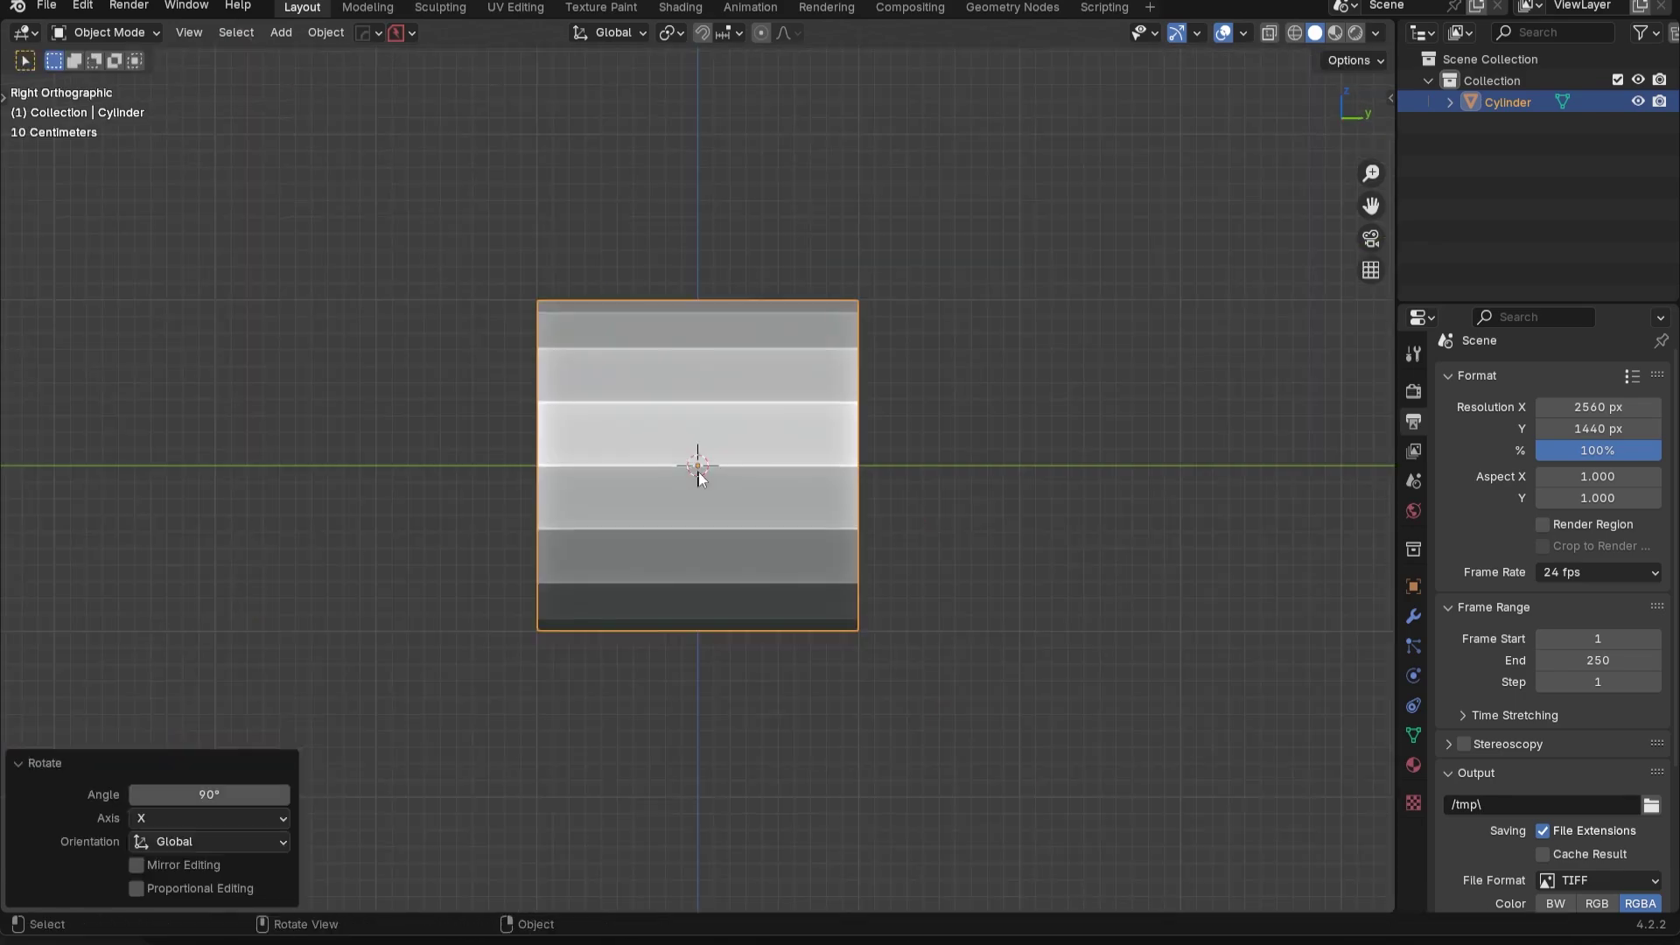
middle_drag(716, 450, 746, 654)
key(ctrl+Tab)
click(738, 806)
key(ctrl+r)
click(695, 567)
right_click(696, 567)
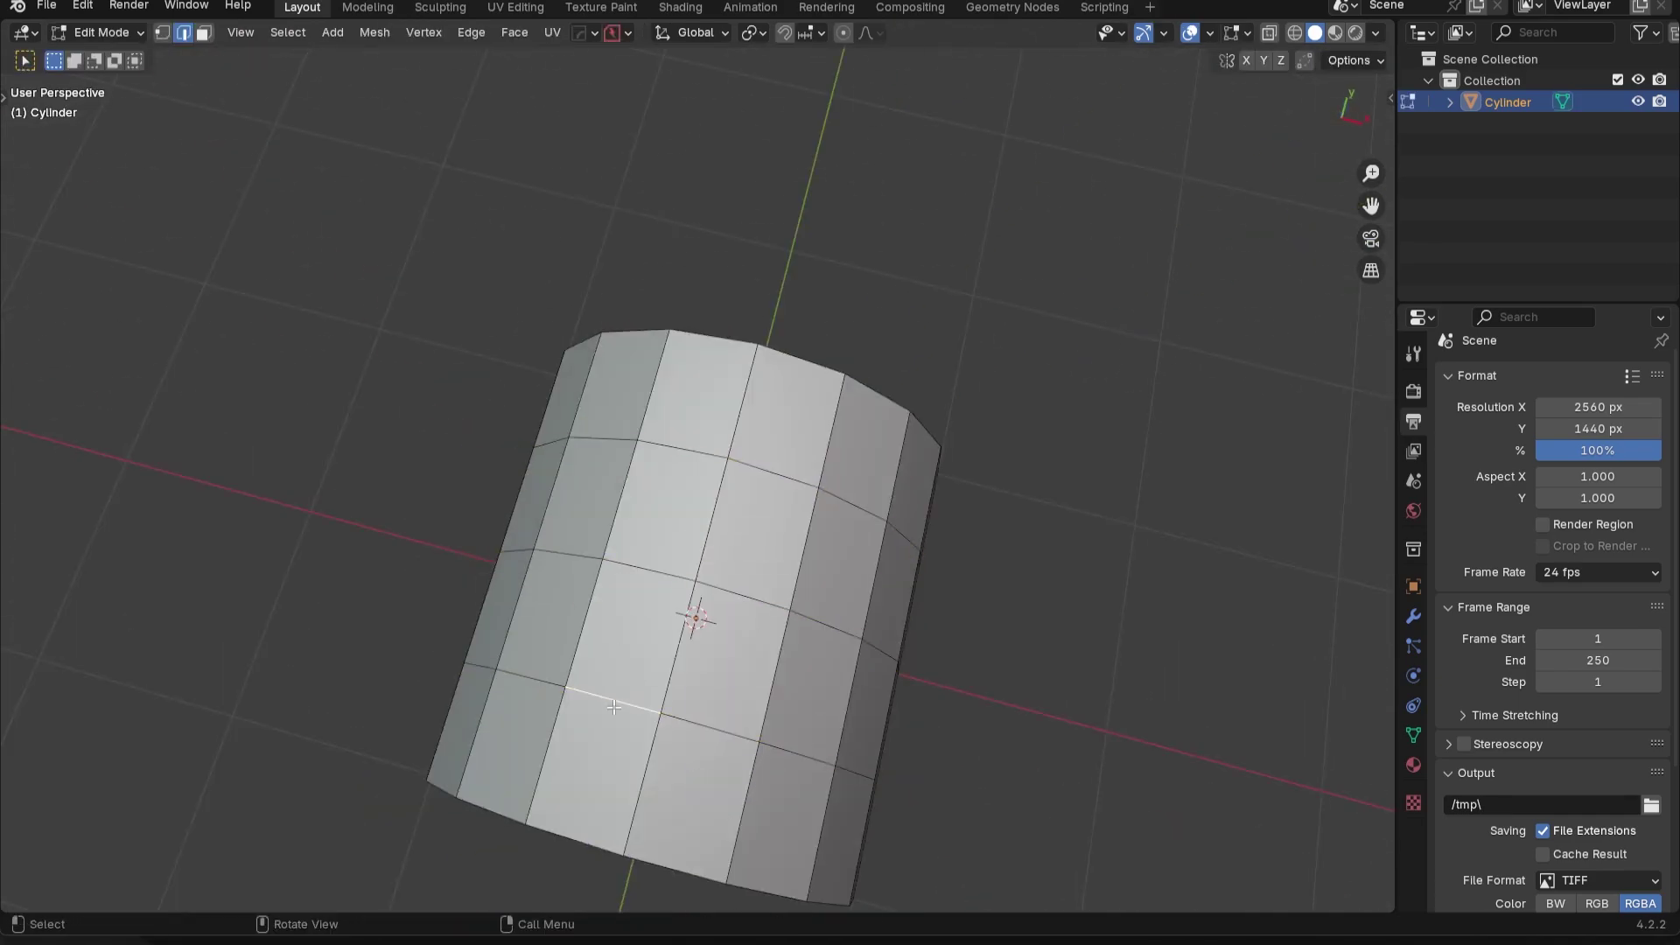
Select the edge outline around the four central upper faces and shape it into a LoopTools Circle with Flatten disabled
ctrl+click(611, 516)
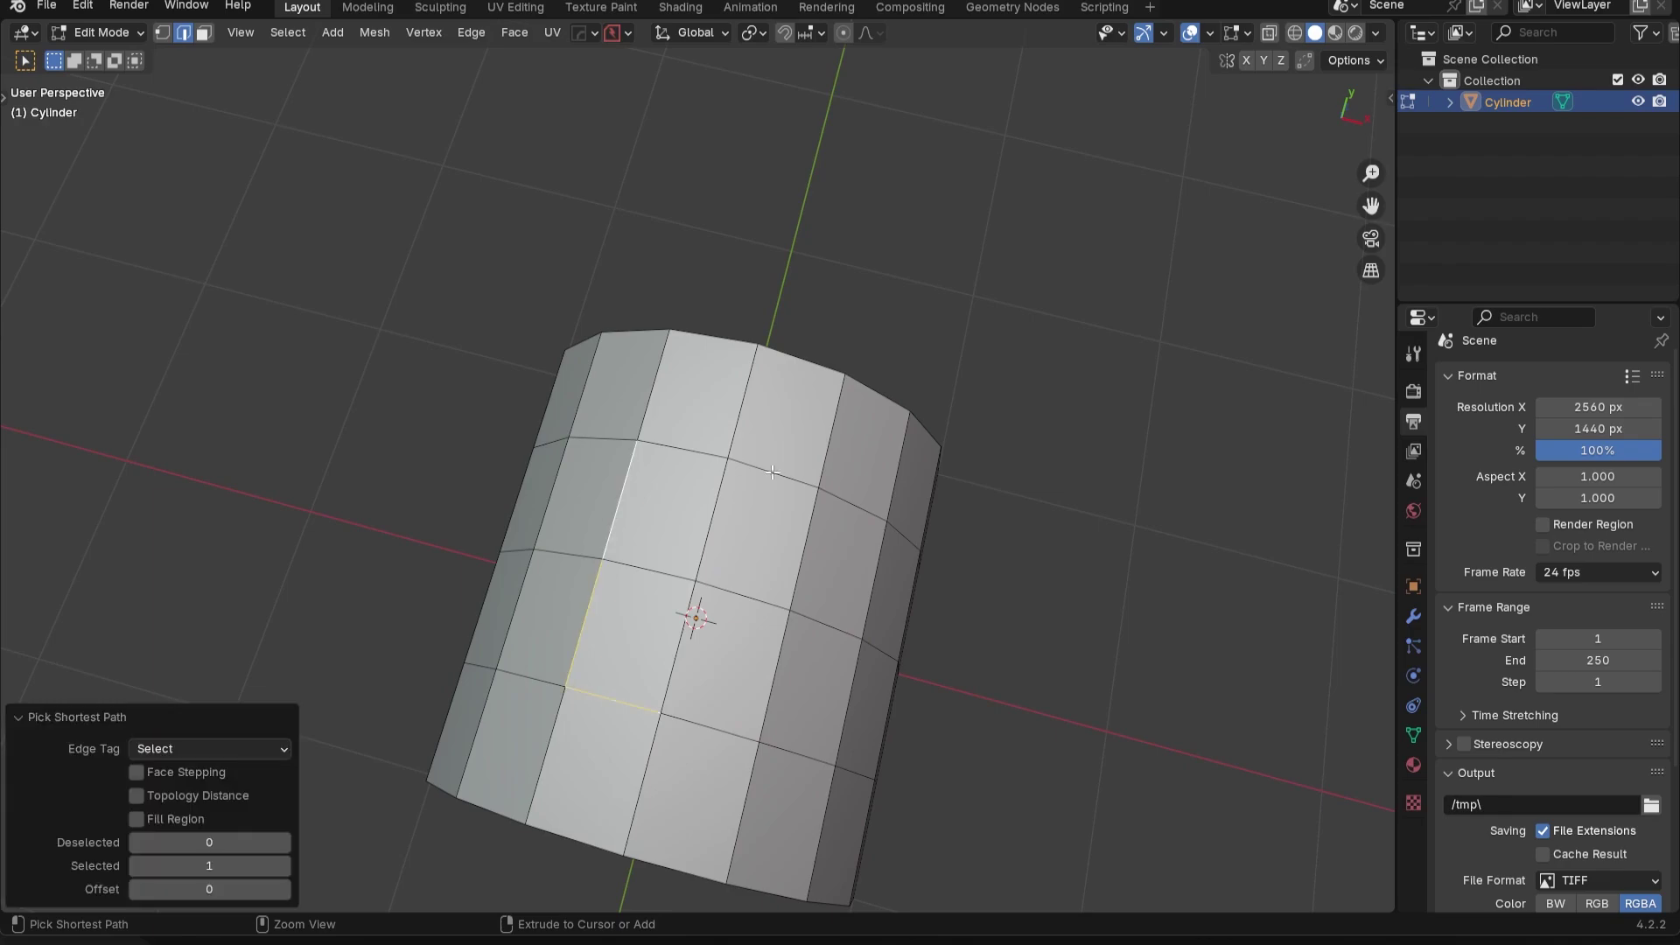
right_click(928, 469)
mouse_move(869, 206)
click(1031, 222)
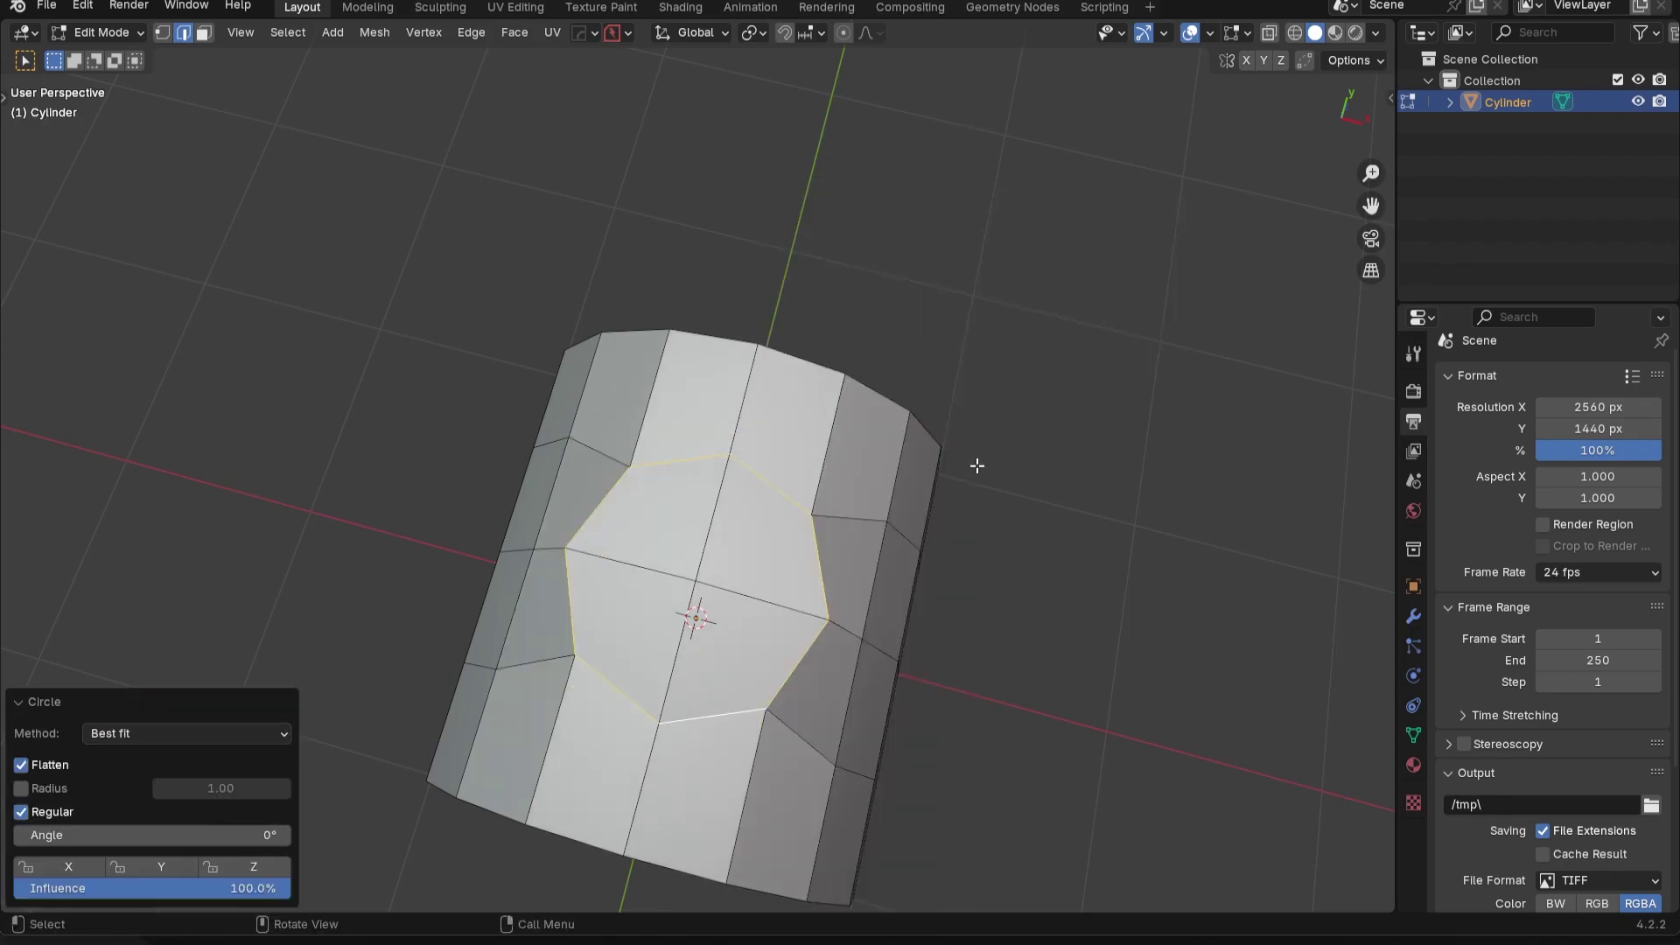
middle_drag(977, 466, 884, 490)
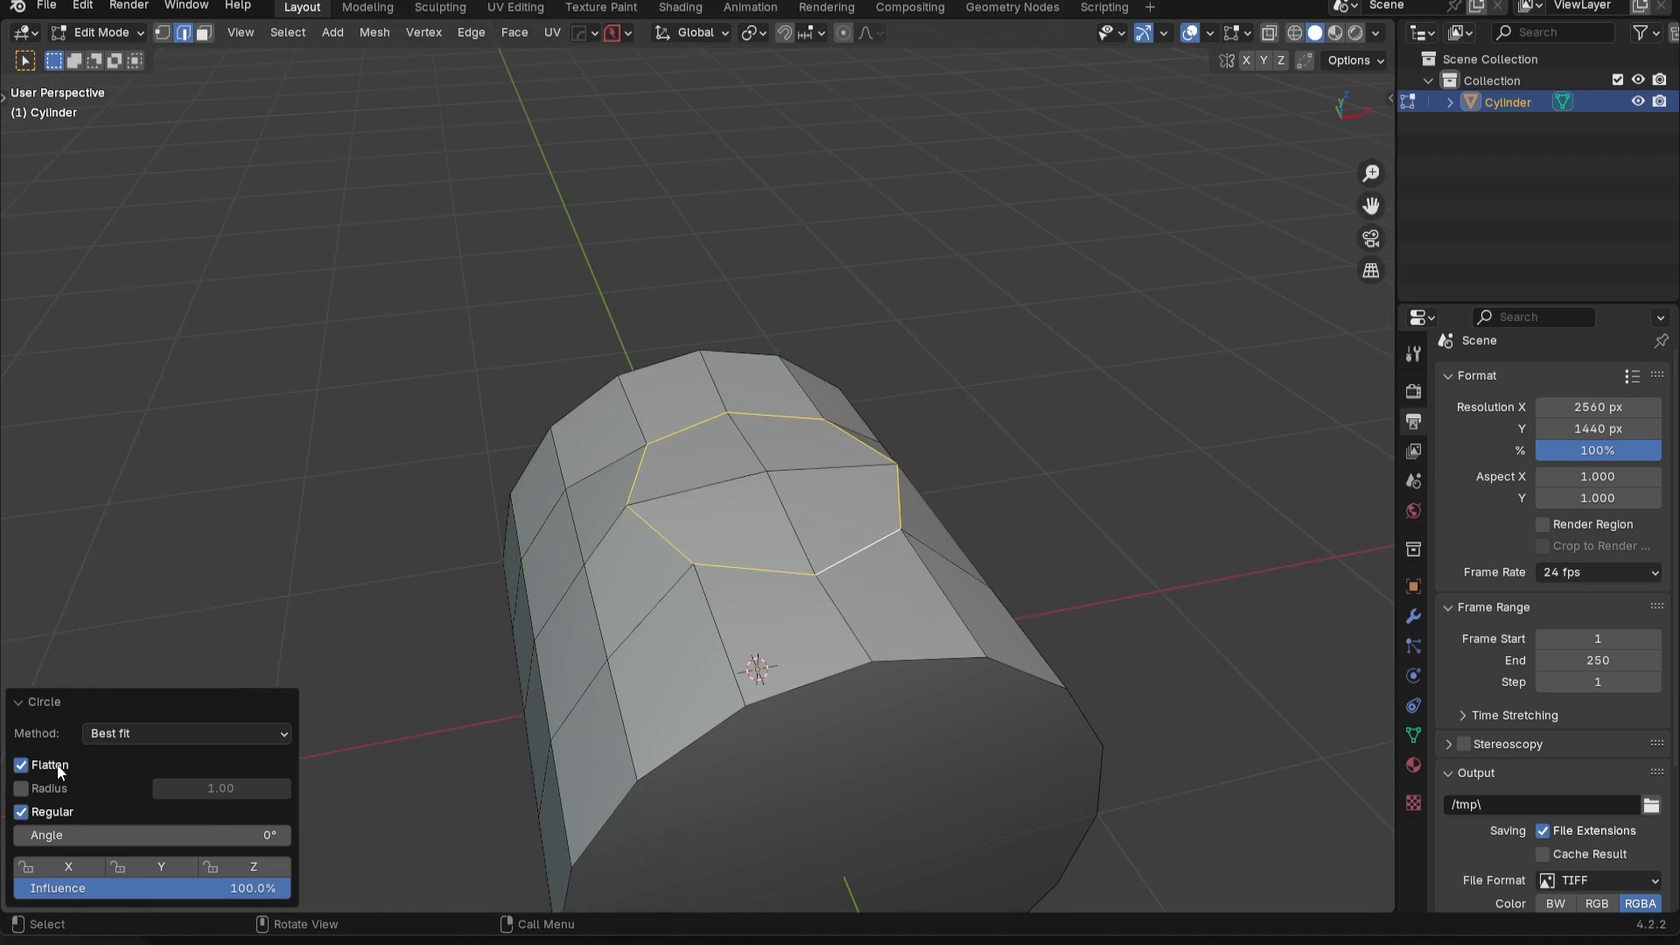
click(22, 764)
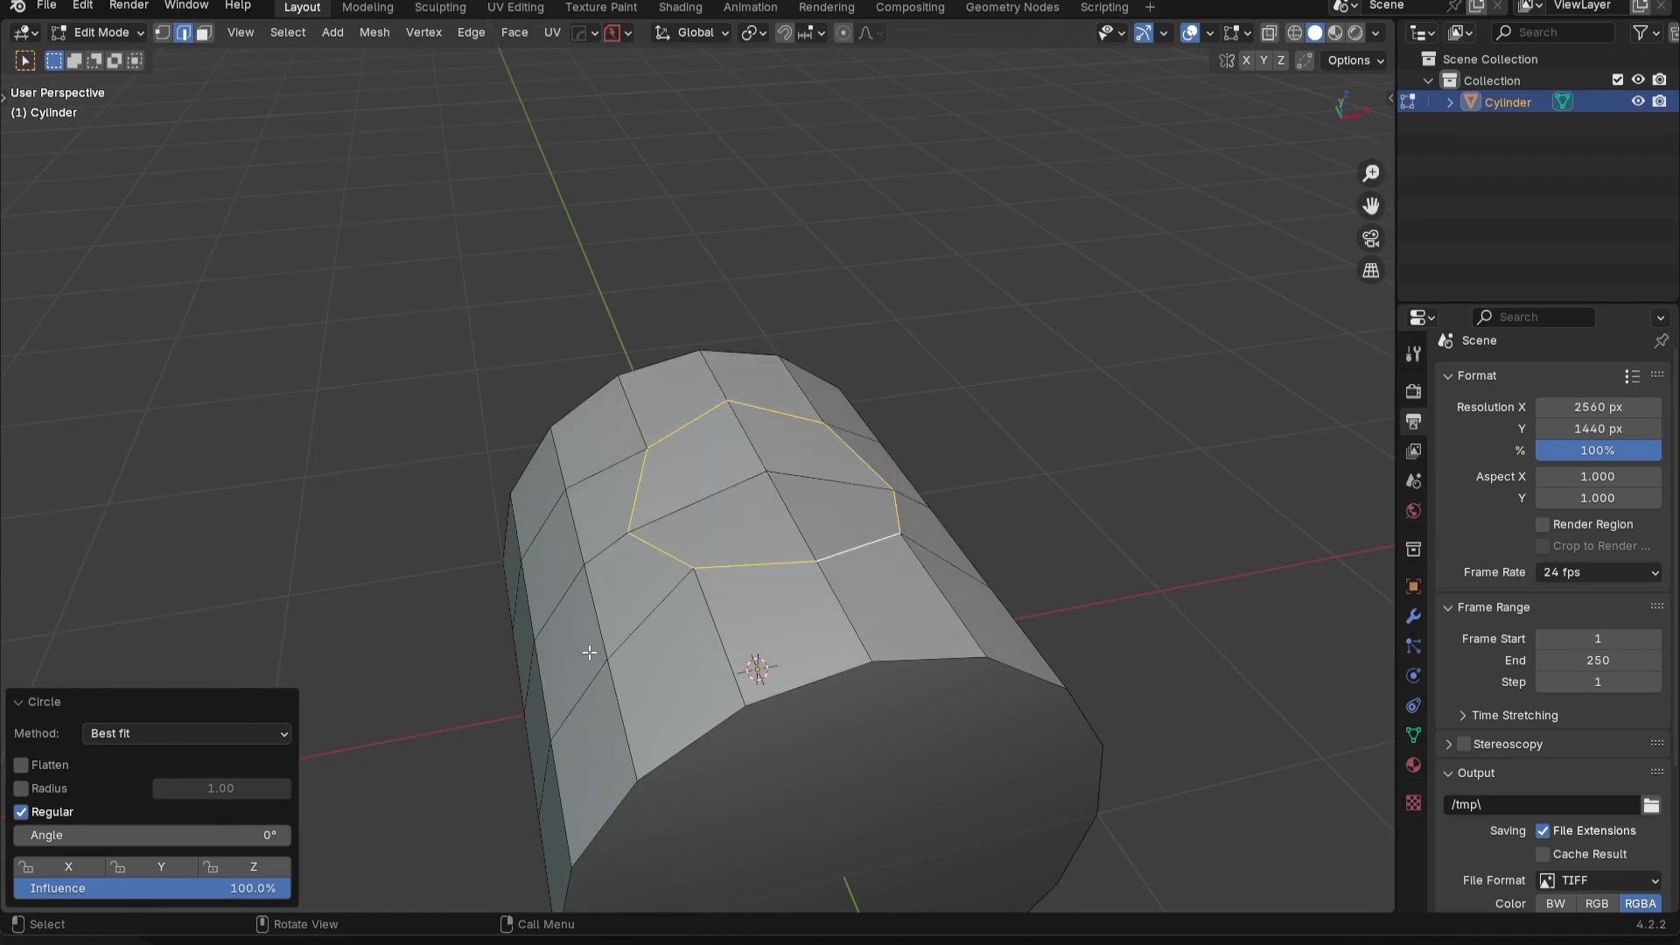
Select the four faces inside the circle and extrude them upward into a boss with a thin inset border at its base
middle_drag(991, 619, 799, 679)
scroll(799, 679, up, 2)
key(3)
key(c)
drag(692, 572, 692, 538)
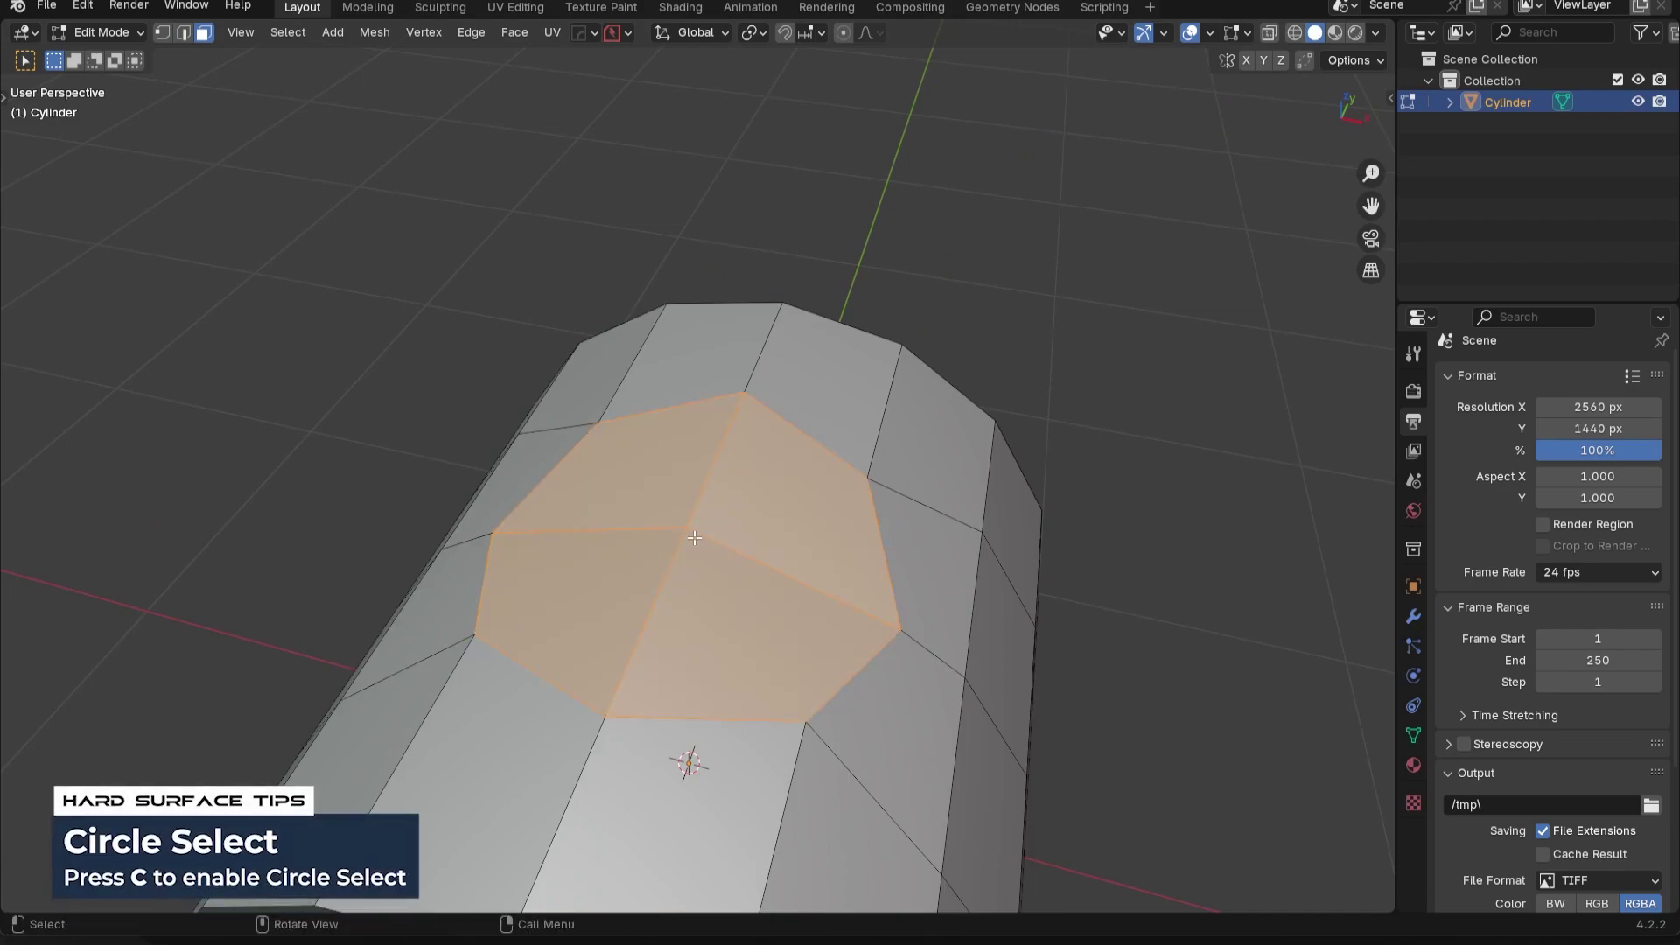
click(1024, 680)
middle_drag(908, 713, 1001, 660)
key(e)
click(1031, 523)
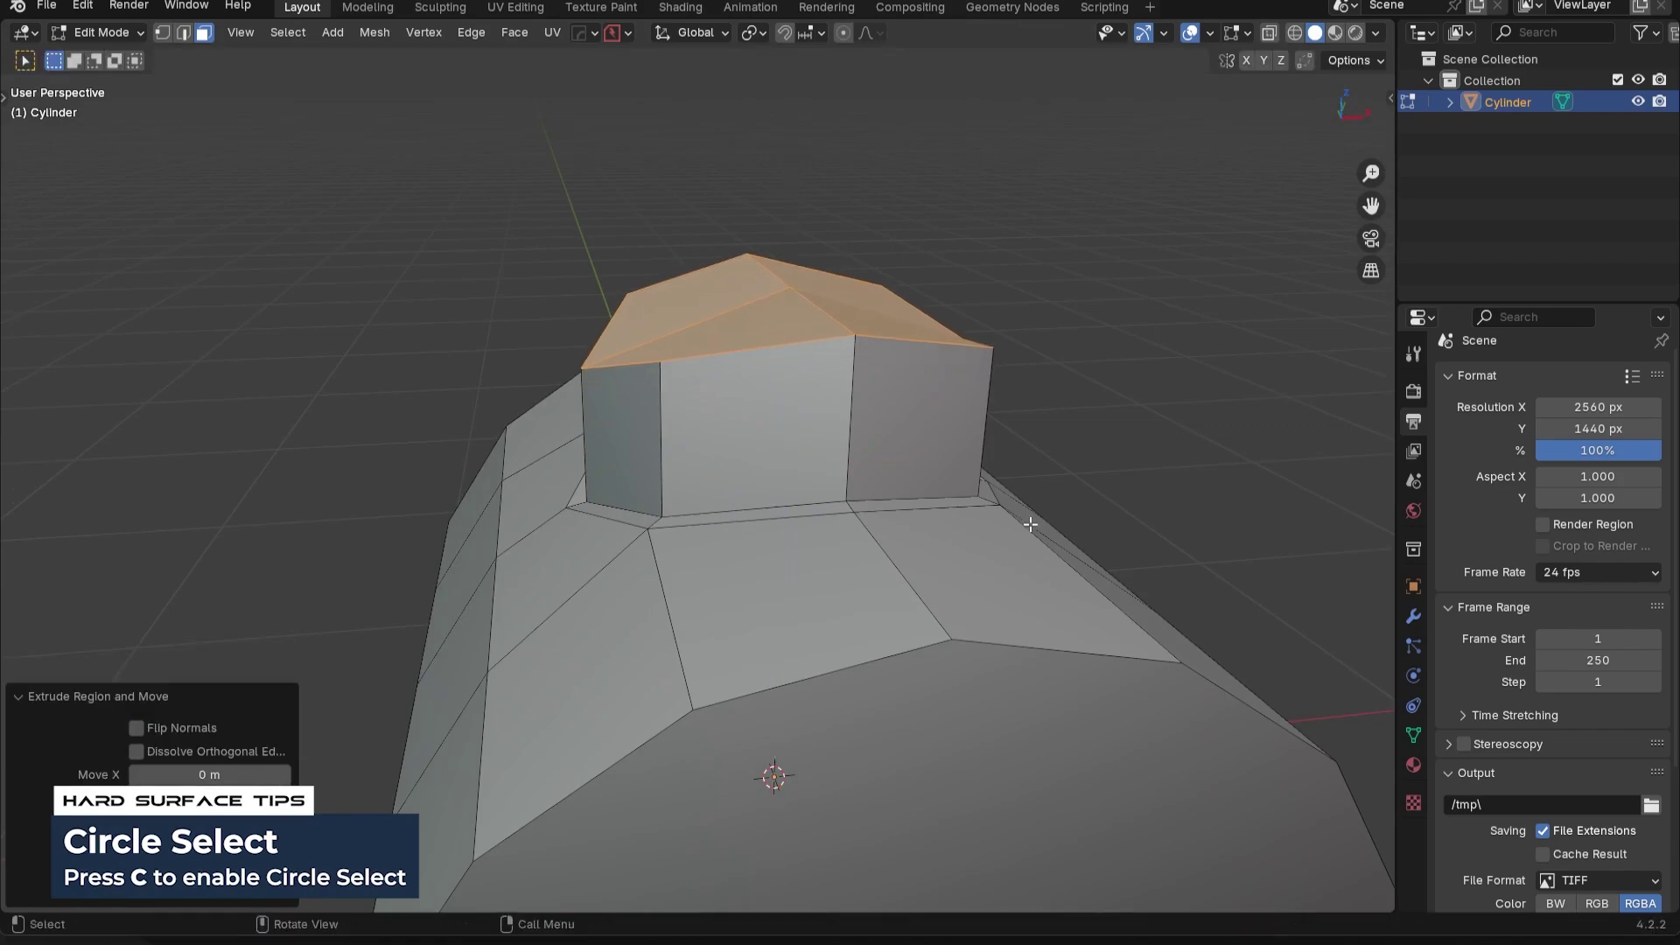
Inset the boss's top faces by about 0.043 m and bevel a centred loop cut around its side walls by about 0.1 m
middle_drag(1031, 524, 958, 559)
click(713, 593)
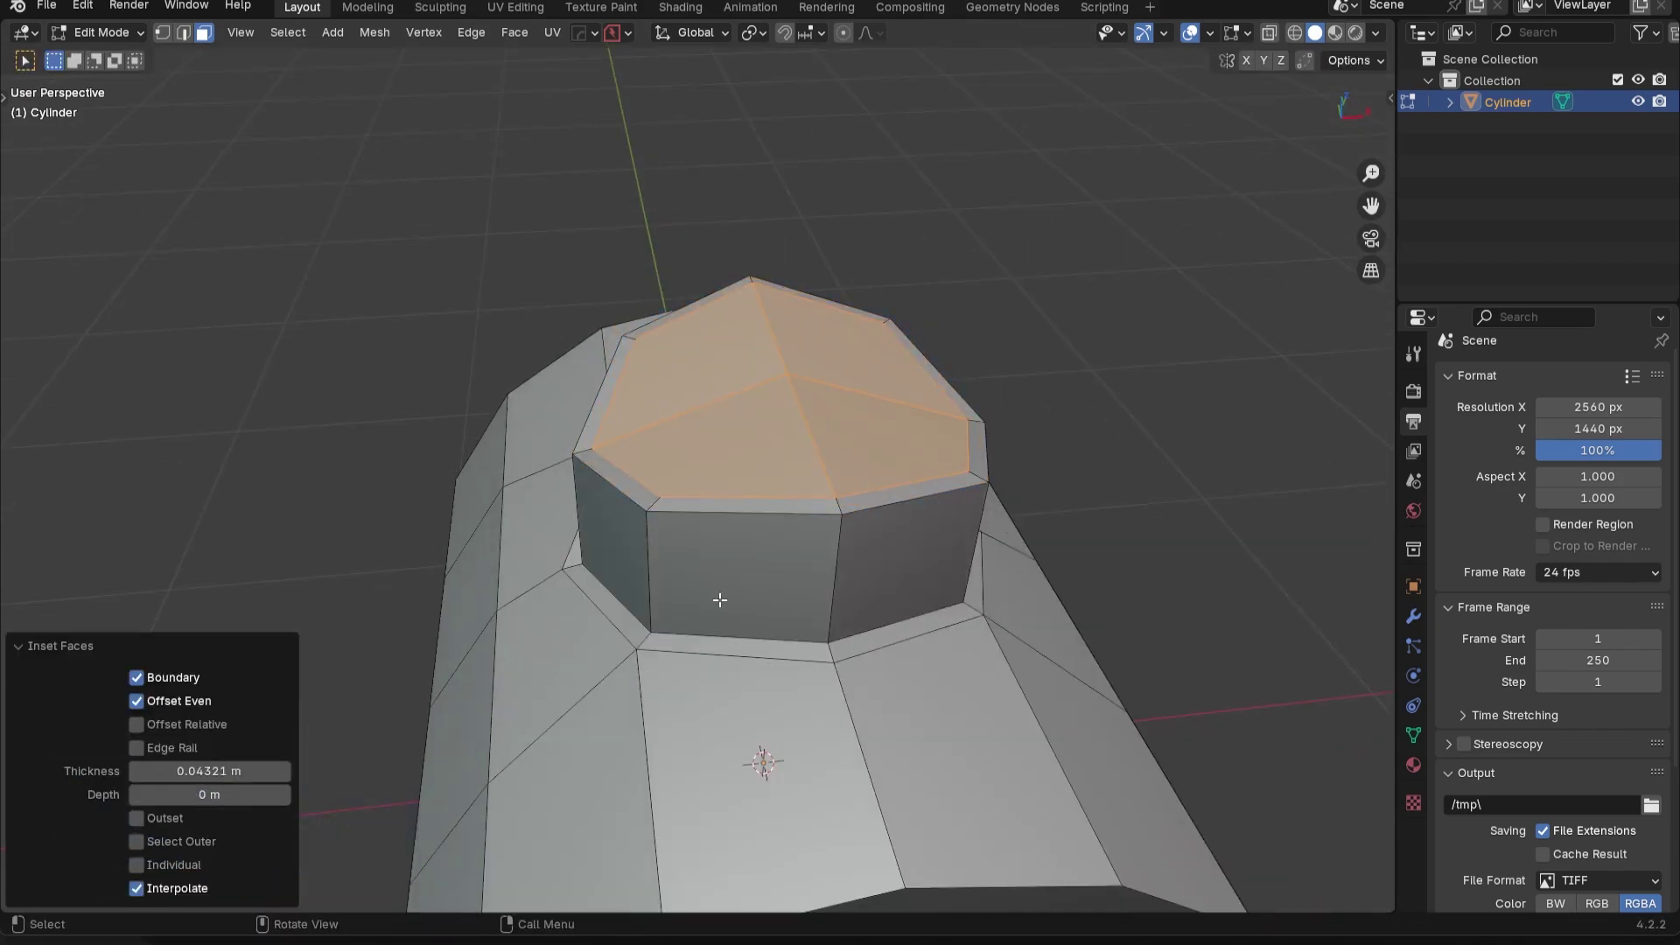
key(ctrl+r)
click(635, 554)
right_click(635, 554)
key(ctrl+b)
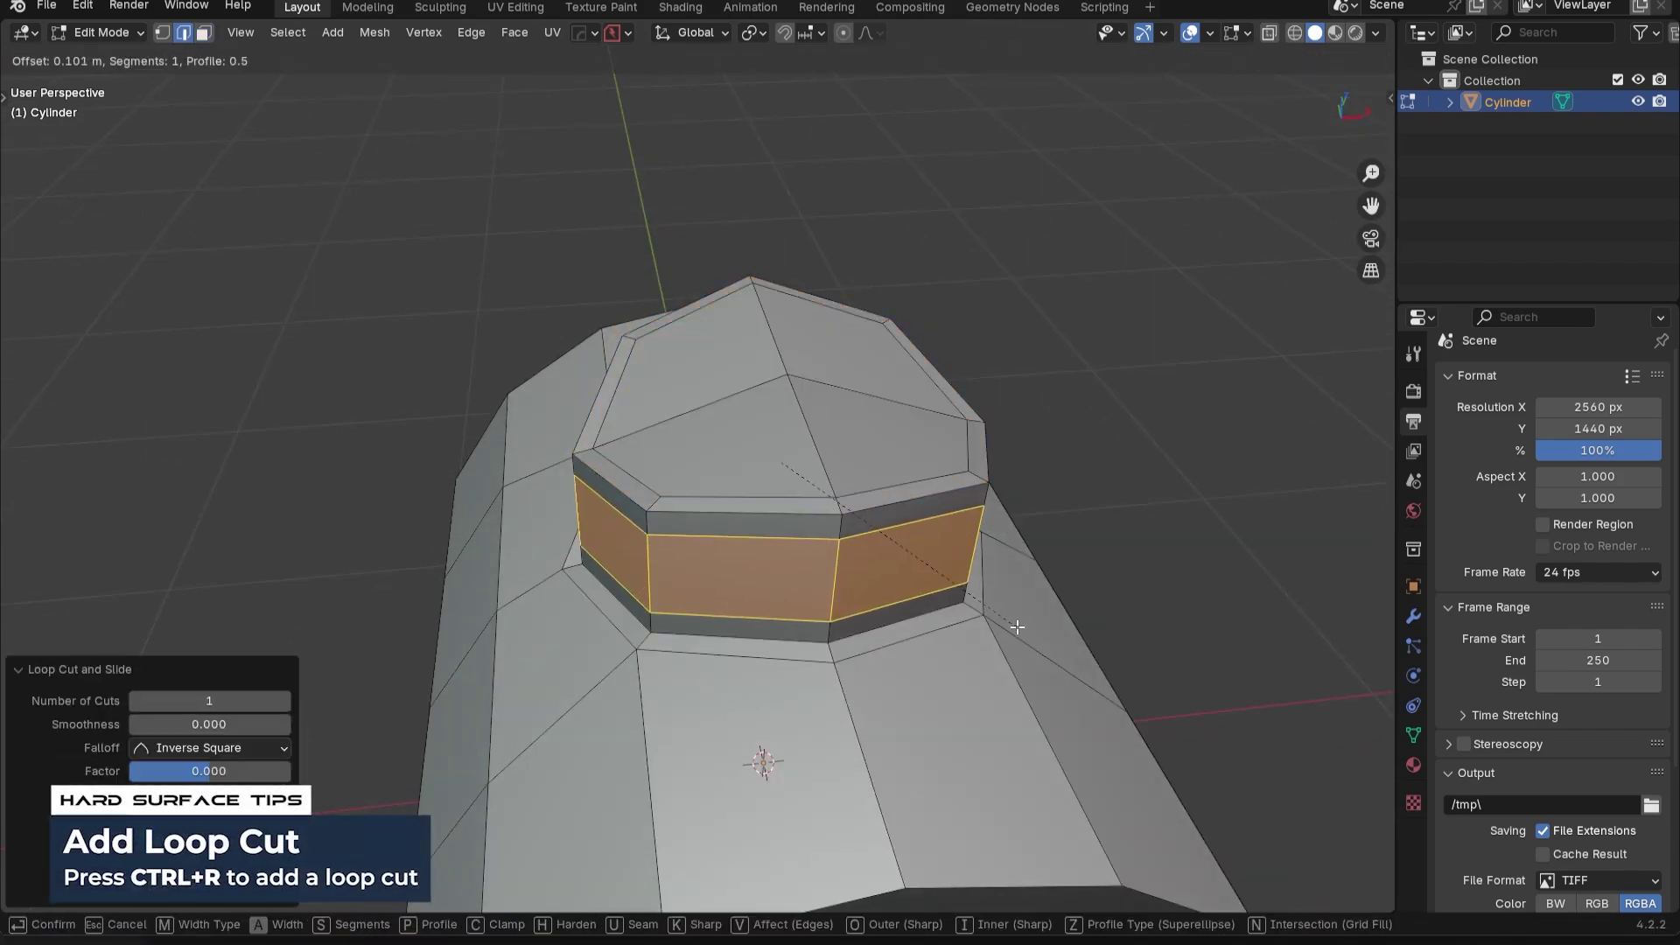
click(1025, 628)
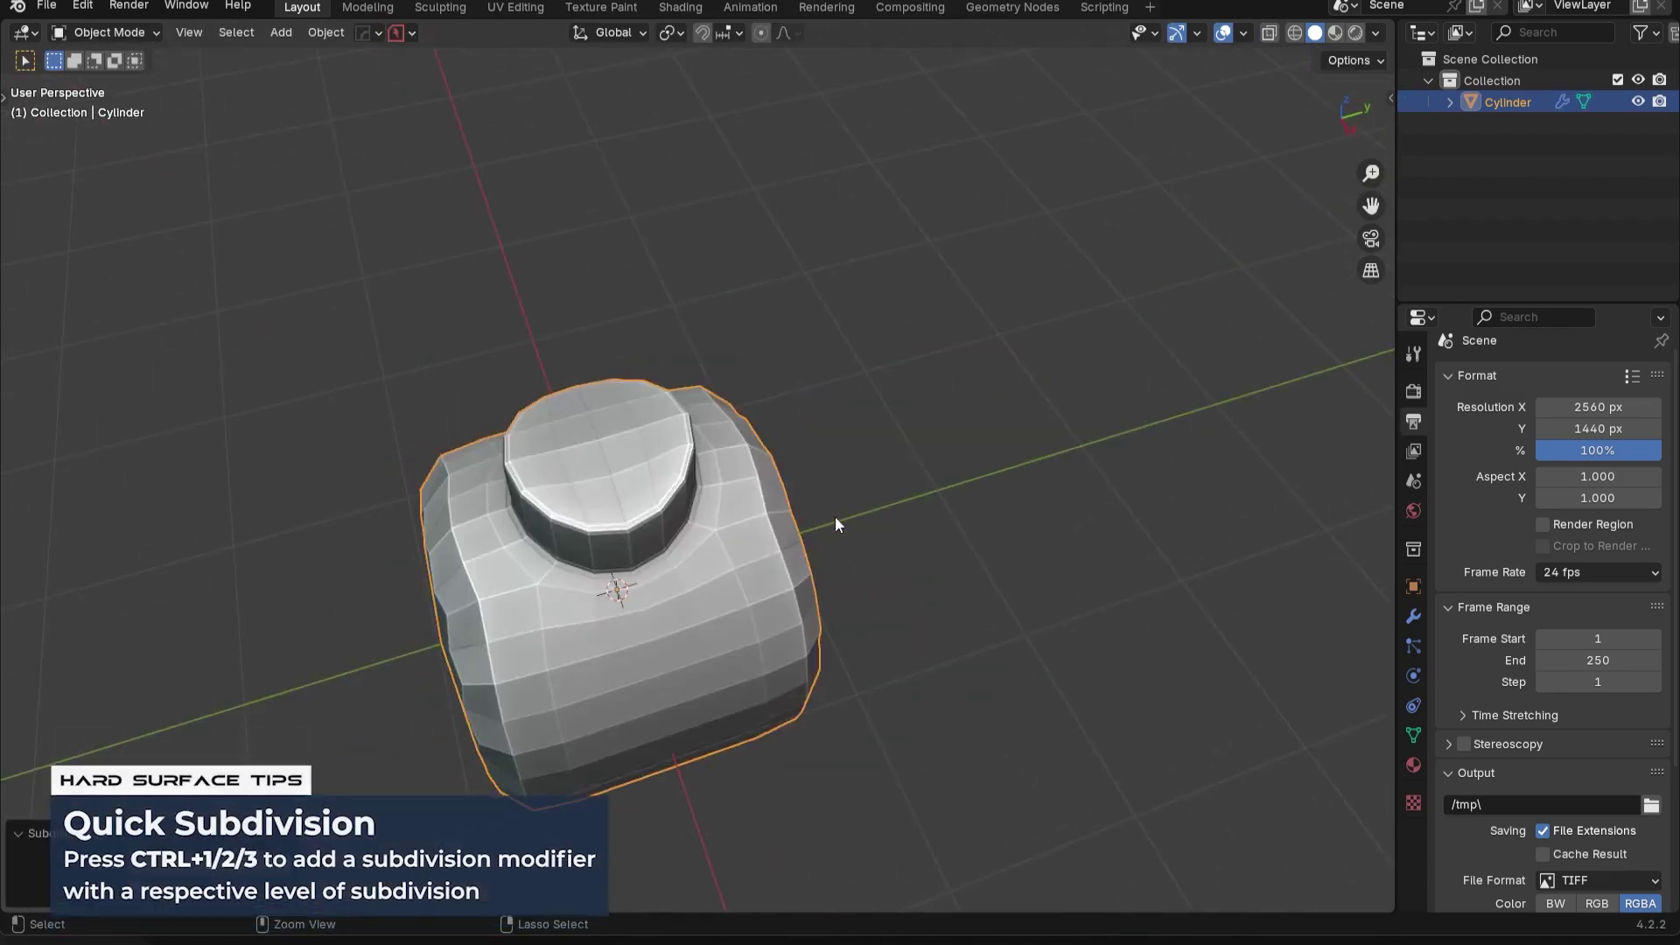
Add a subdivision modifier to the cylinder and crease the edges of its two end caps
key(ctrl+2)
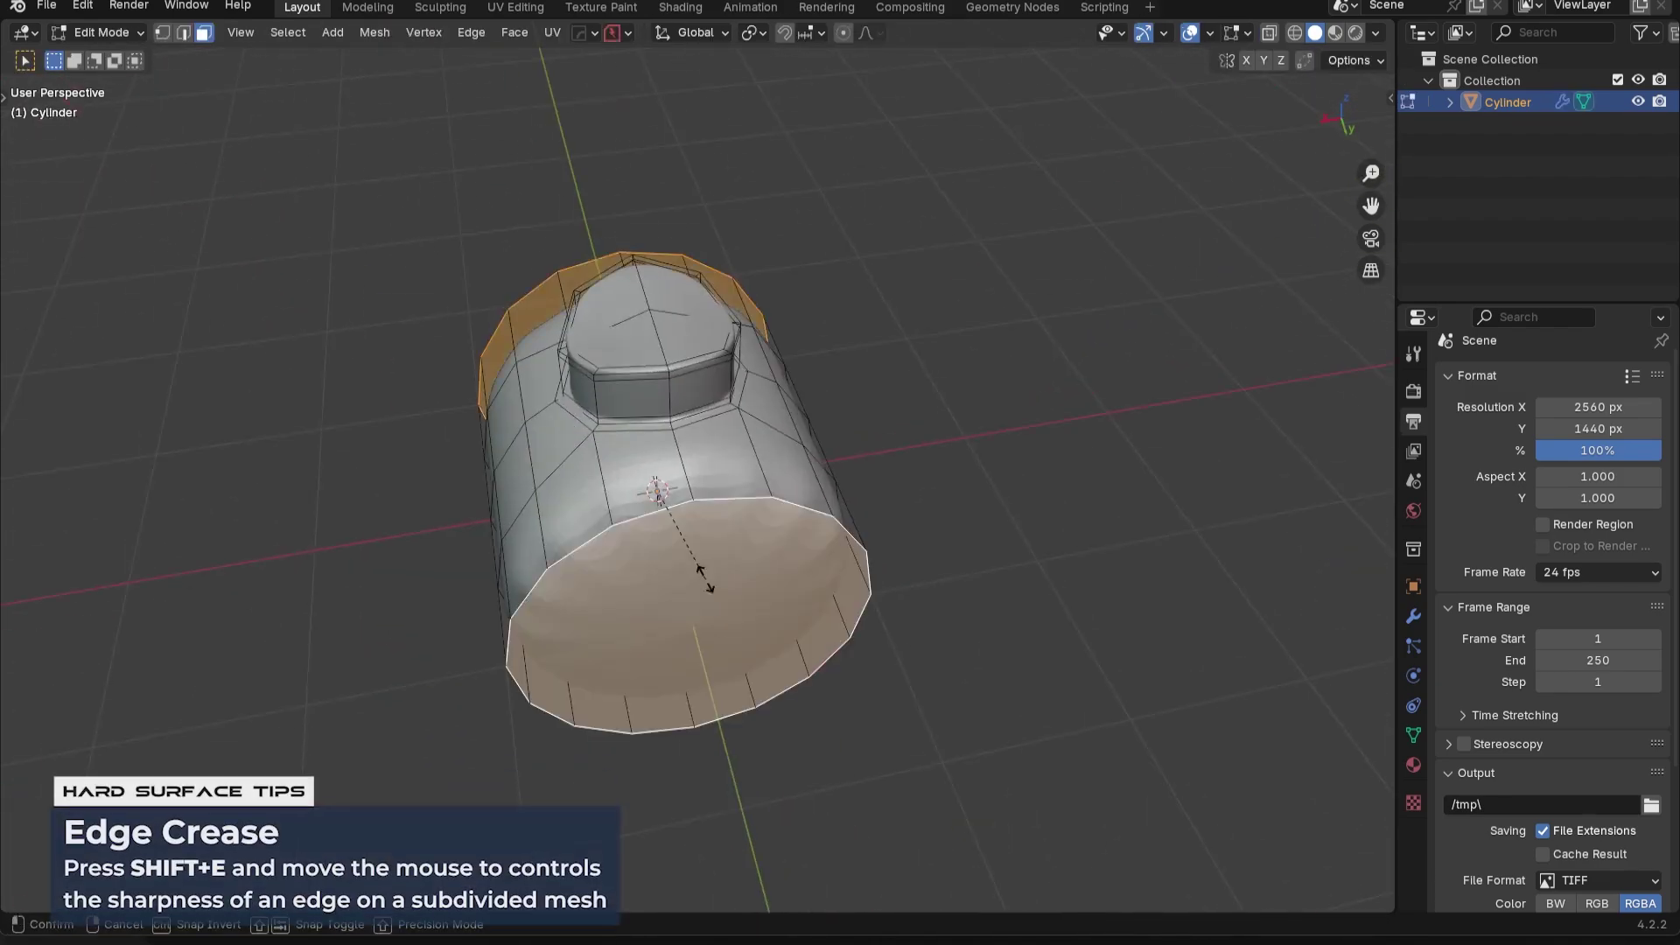
key(shift+e)
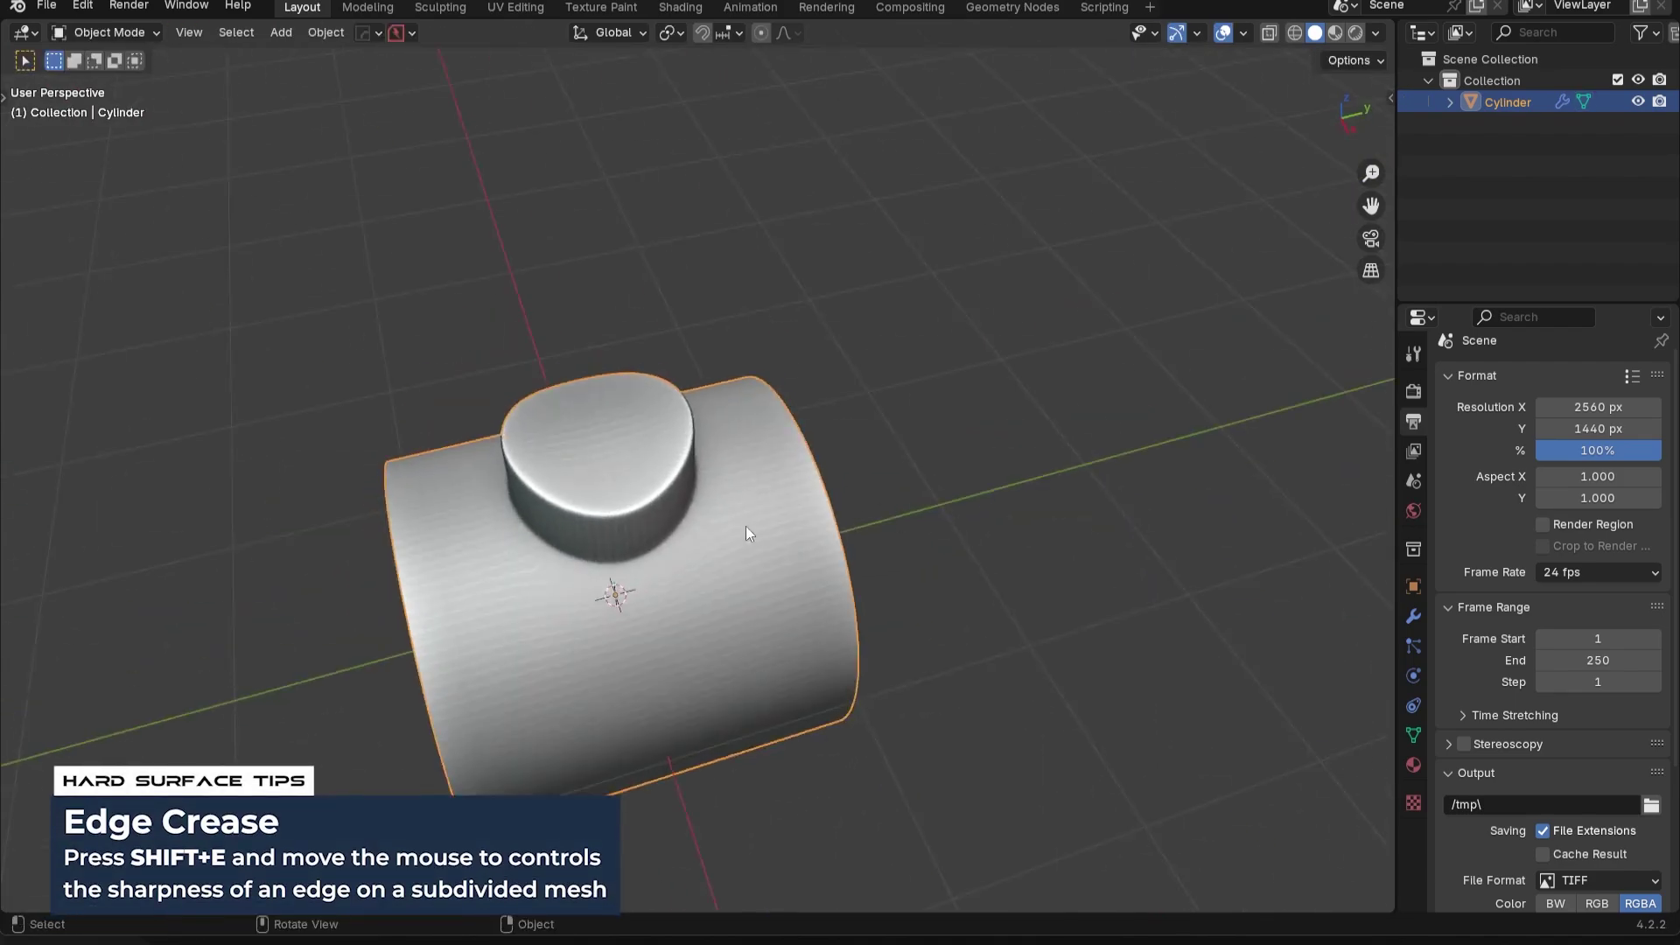
Shade the cylinder smooth and apply the HardOps Sharpen operation
right_click(749, 512)
click(750, 514)
key(q)
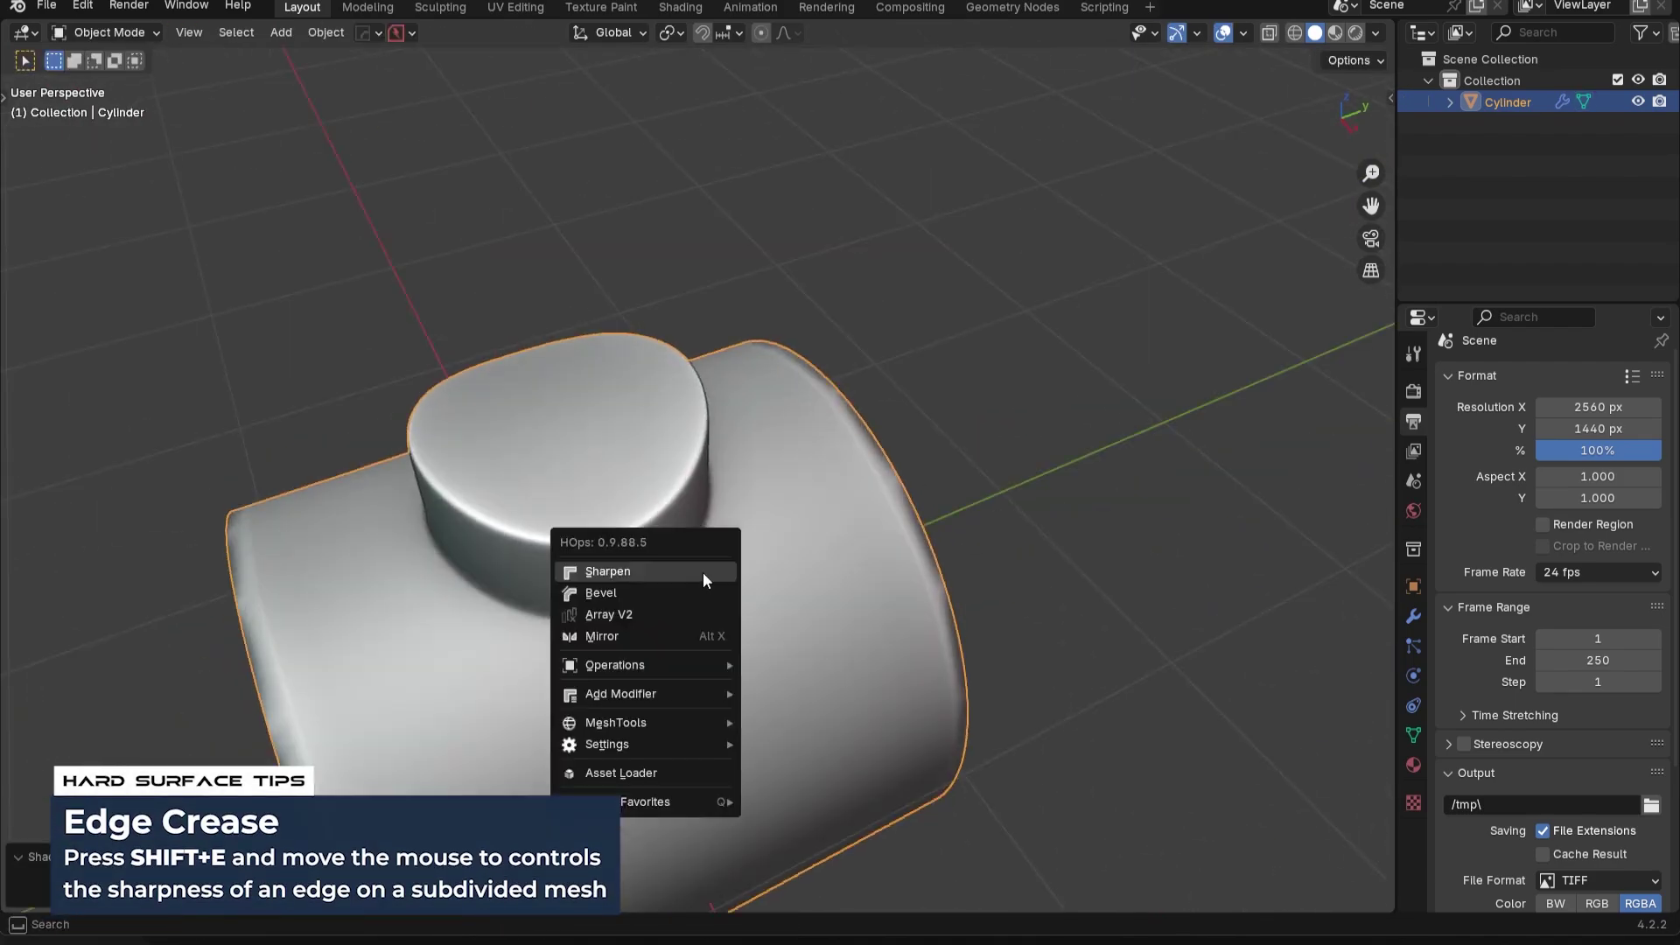
click(702, 573)
Examine the boss's shape and the surface shading where it meets the curved cylinder body
middle_drag(702, 574, 837, 455)
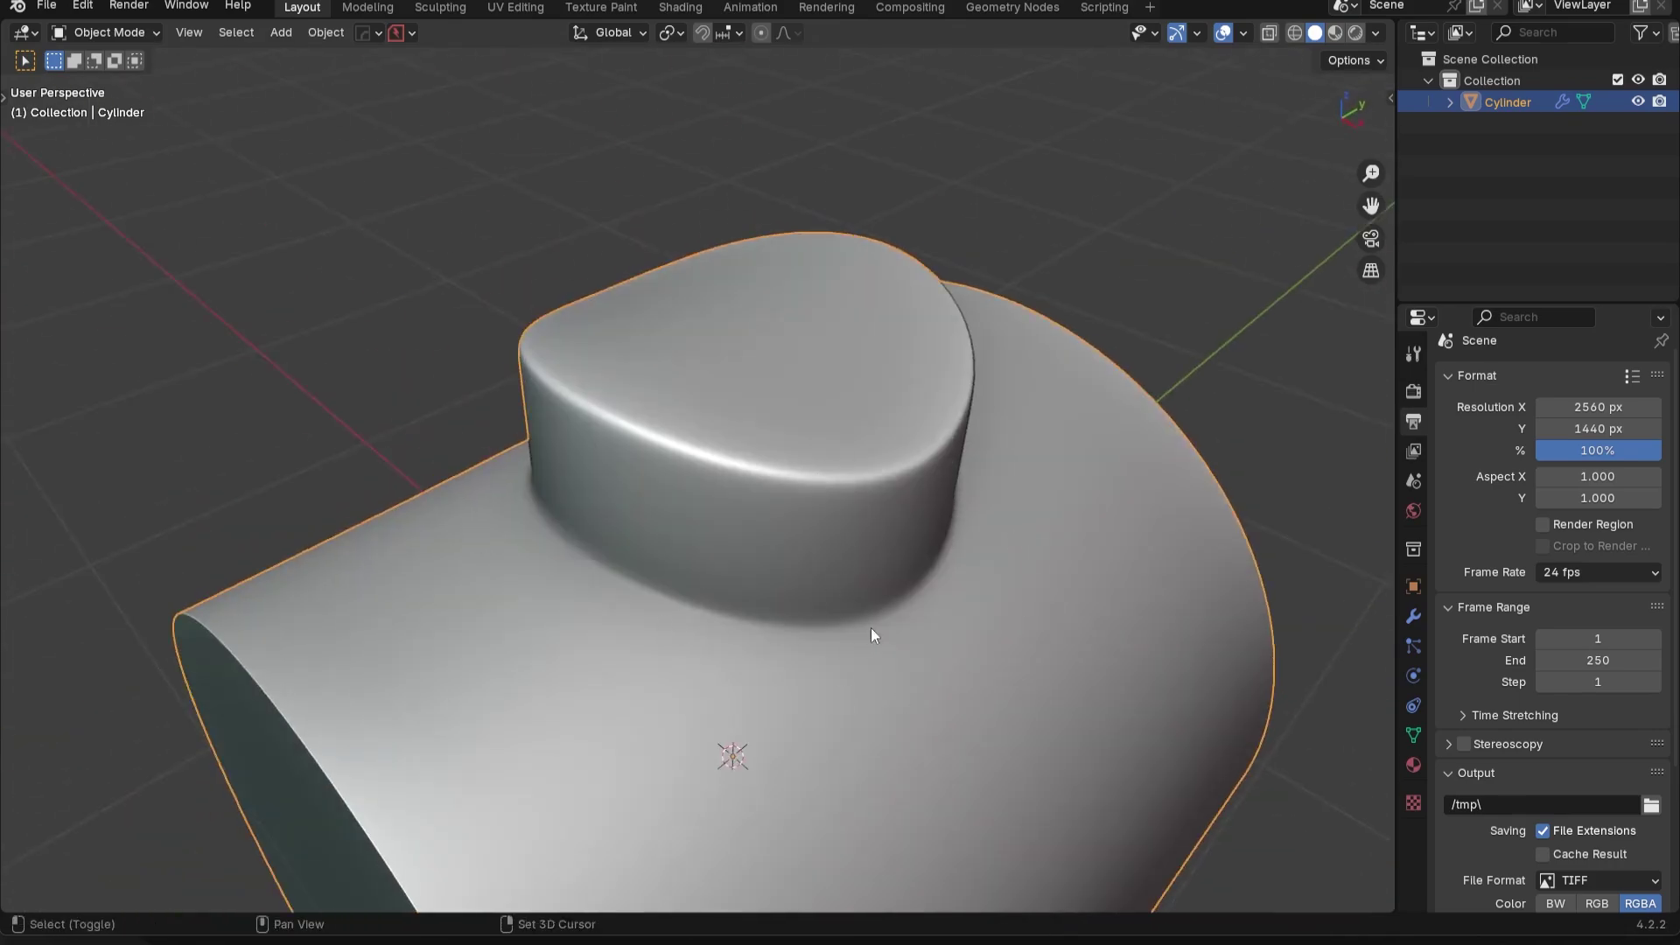
shift+middle_drag(870, 627, 866, 525)
middle_drag(867, 525, 928, 515)
scroll(663, 520, up, 3)
scroll(654, 490, down, 3)
middle_drag(988, 345, 1016, 340)
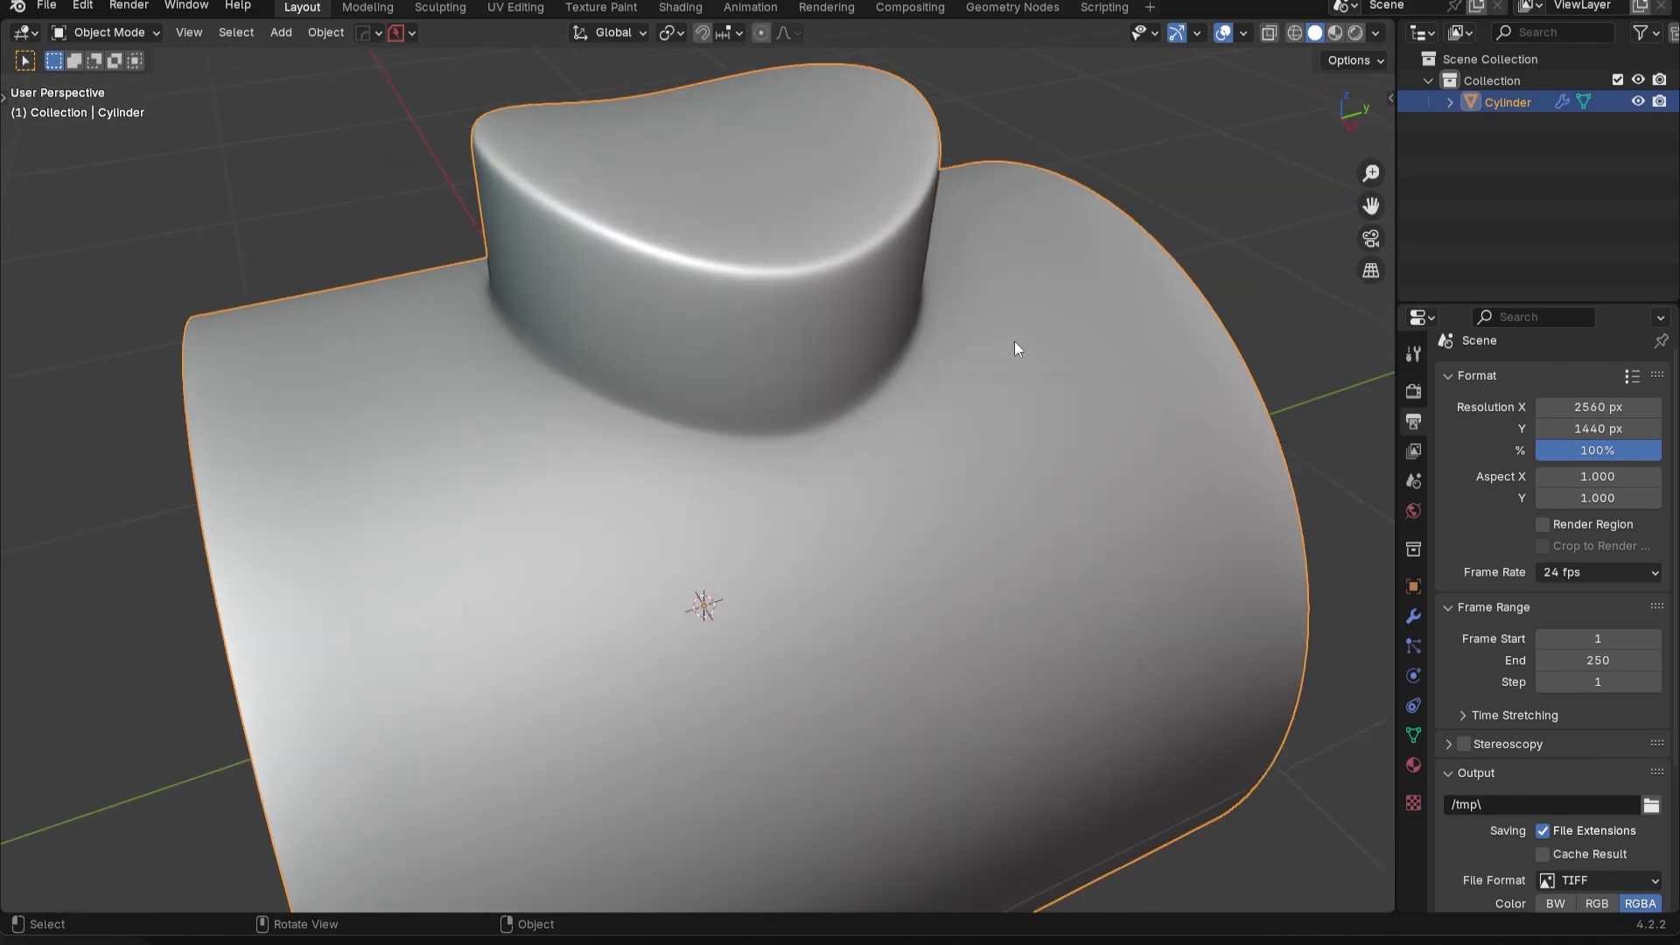
scroll(980, 357, down, 2)
middle_drag(727, 471, 833, 500)
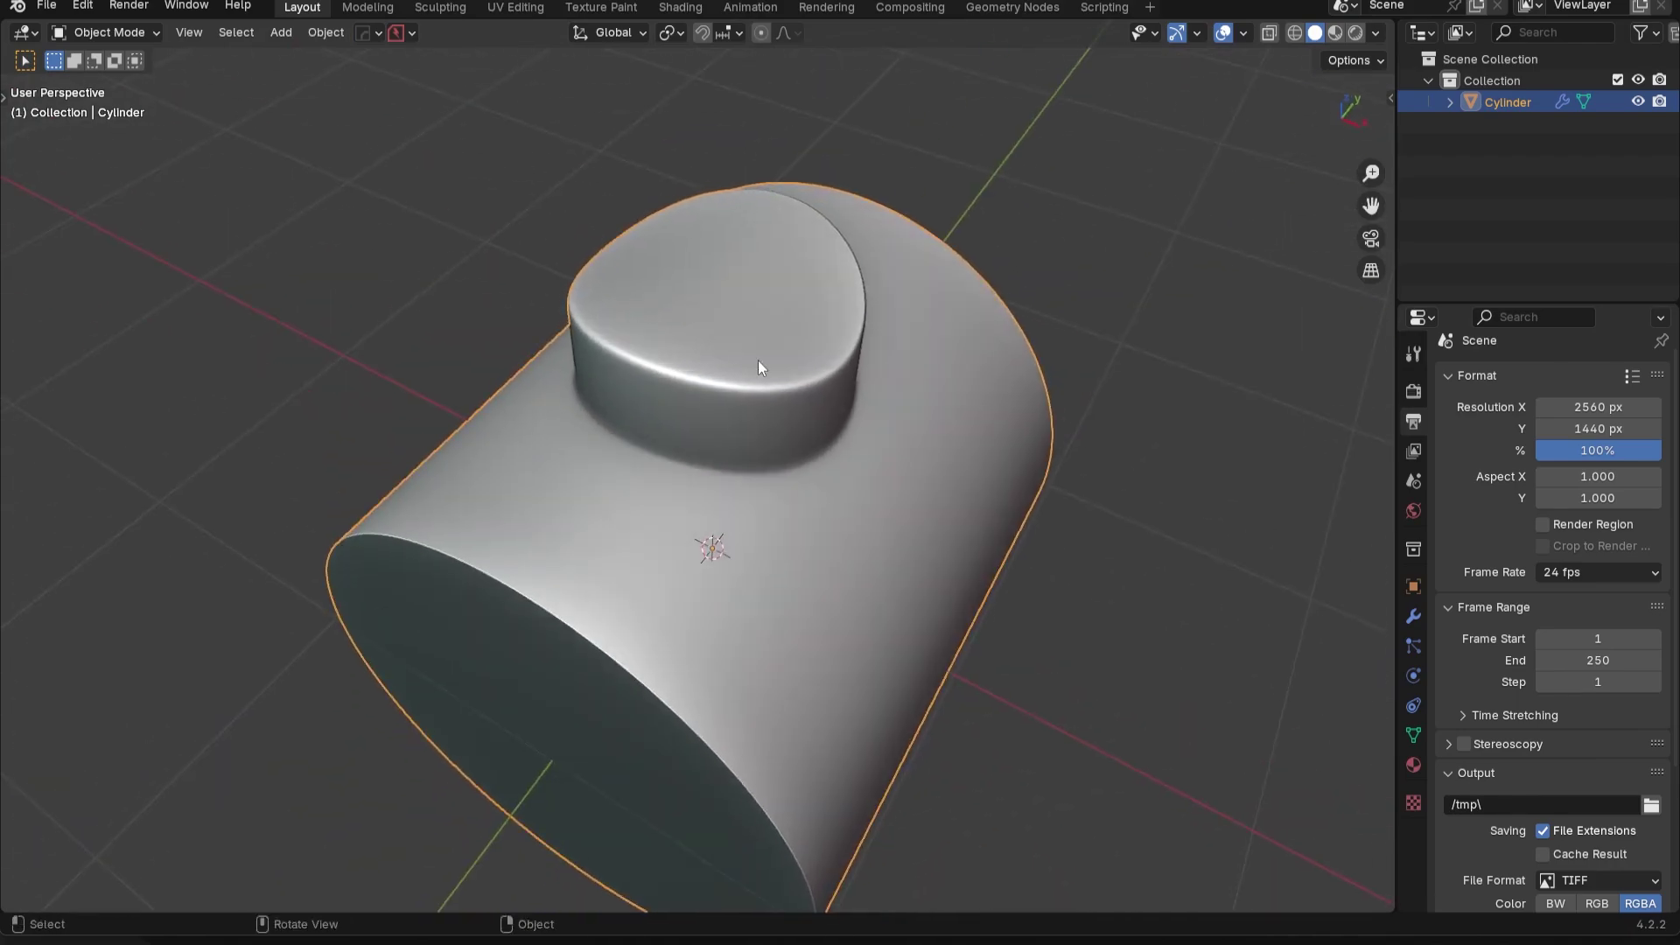
In Edit Mode, circle-select the boss's top faces and expand the selection to cover the whole boss and its base border
middle_drag(767, 364, 874, 563)
click(827, 502)
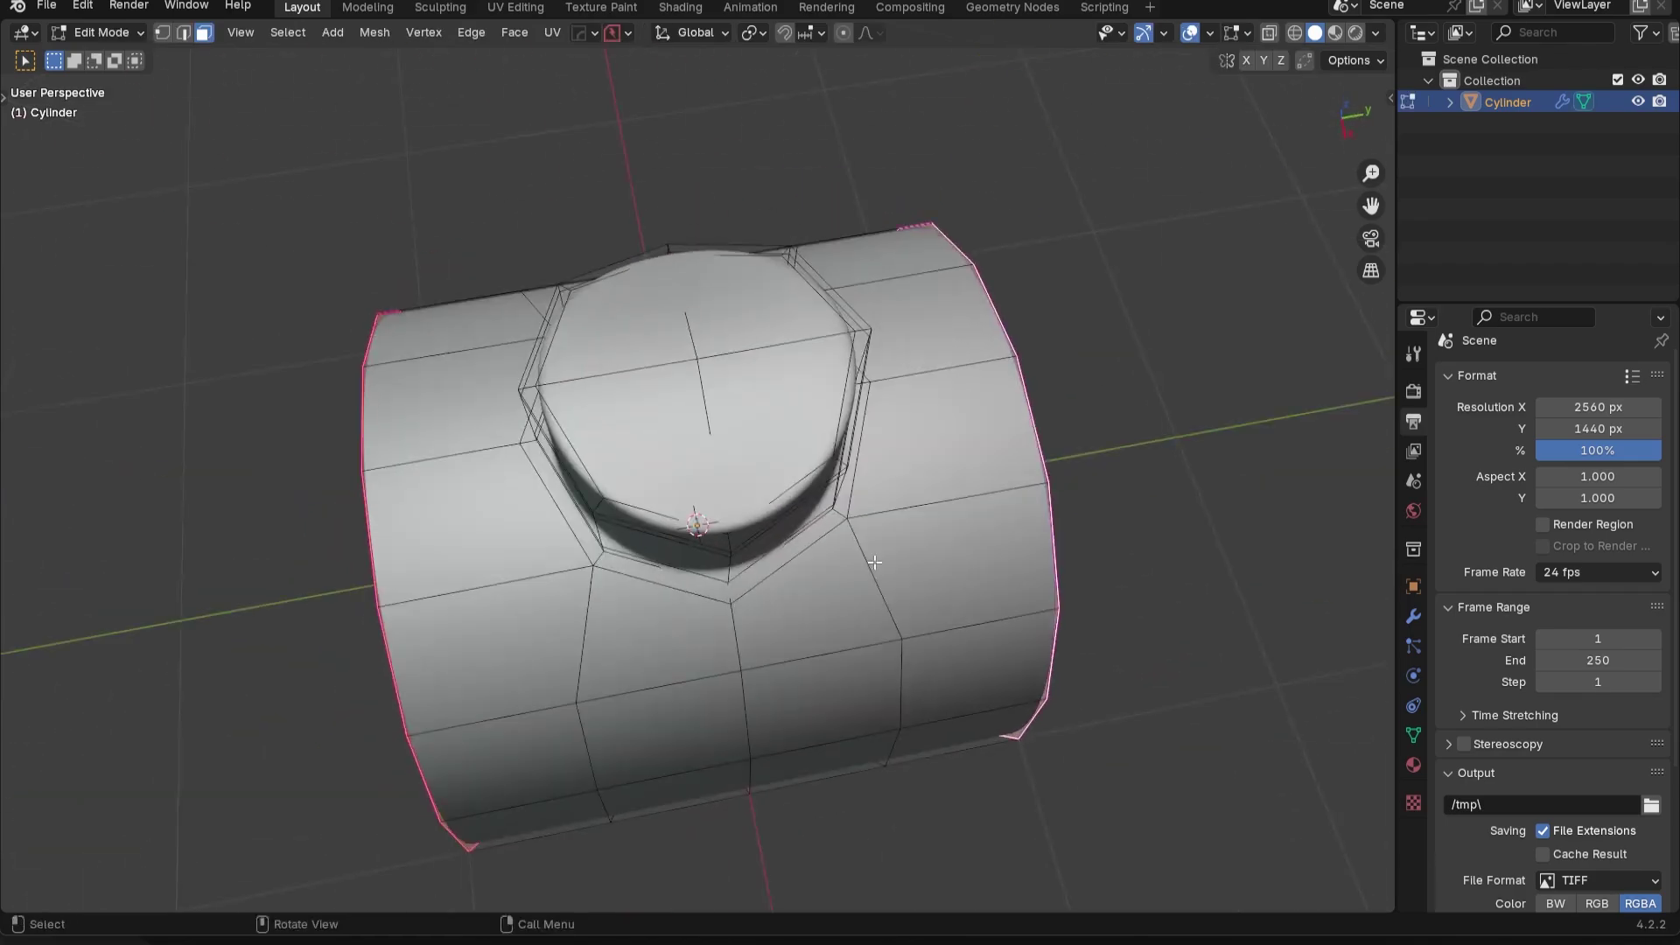
key(c)
key(Return)
key(ctrl+KP_Add)
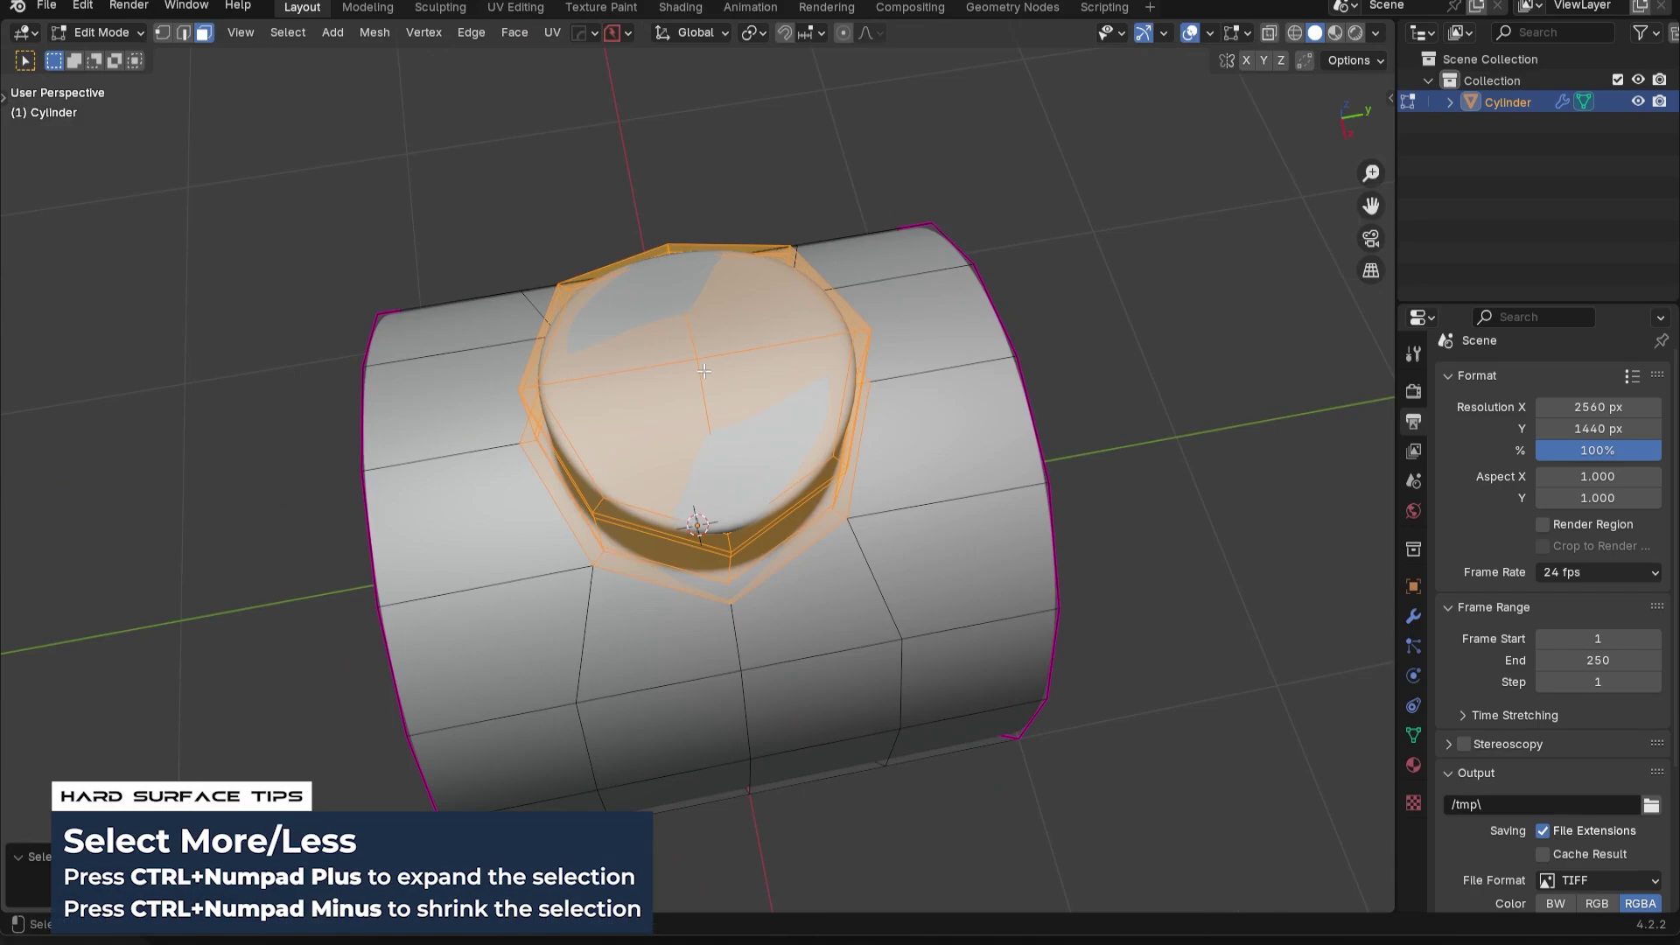
Move the selected boss with Z locked, about 0.13 m along X and -0.34 m along Y, and return to Object Mode
middle_drag(704, 371, 1001, 435)
key(g)
key(shift+z)
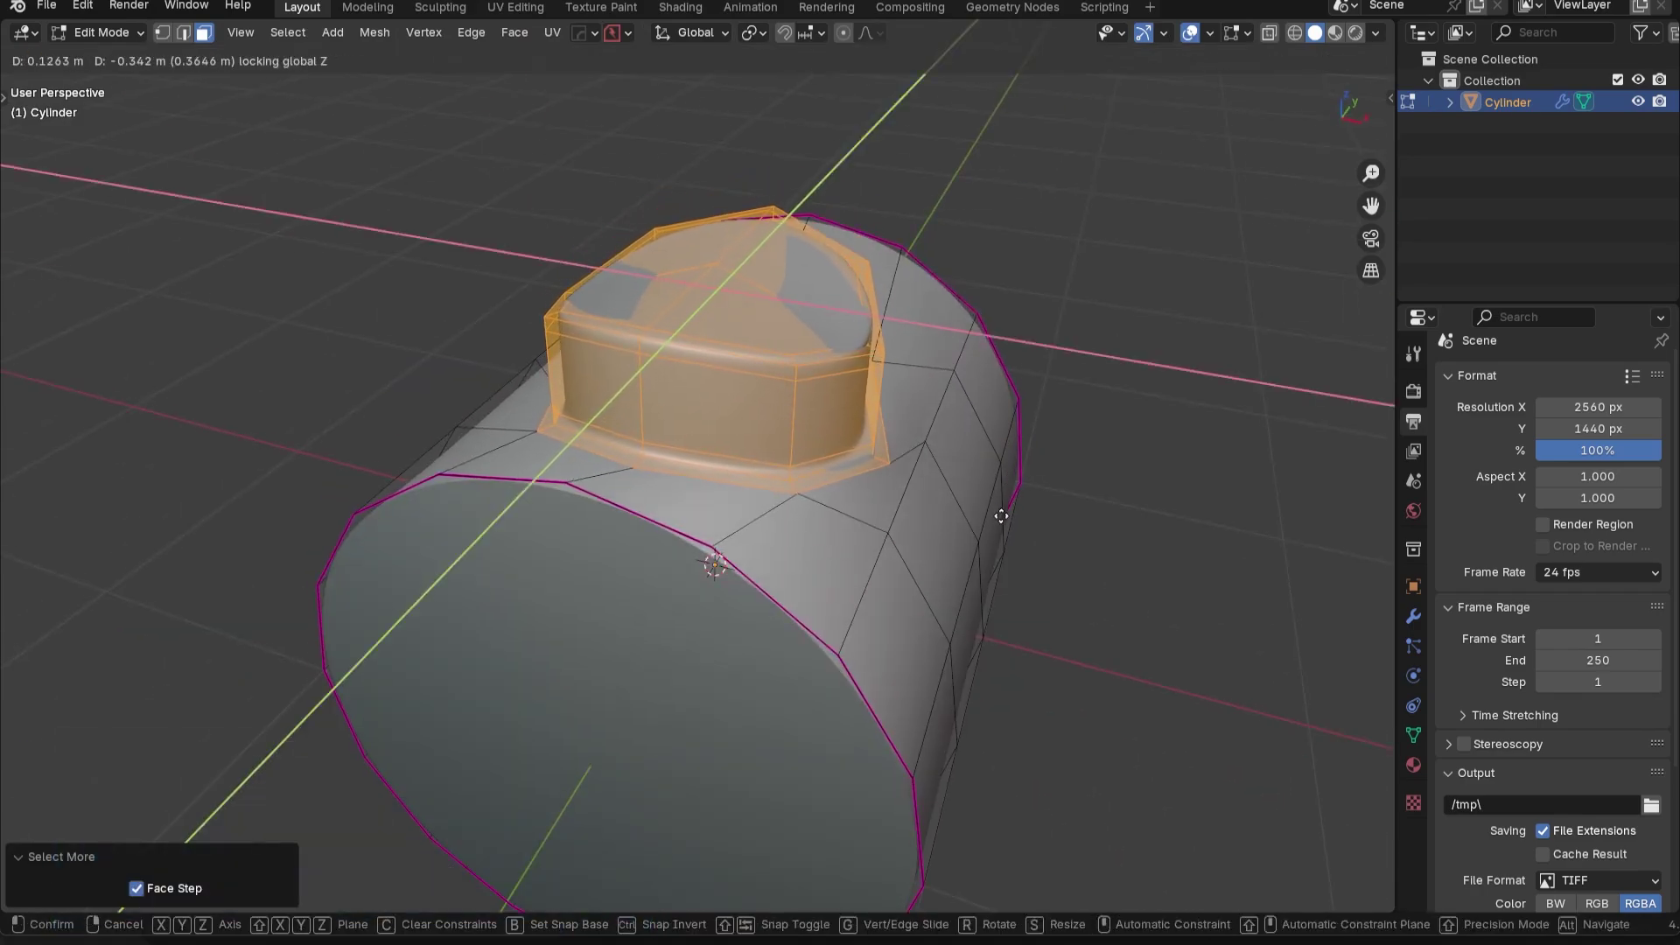
click(1006, 518)
key(Tab)
scroll(875, 512, up, 4)
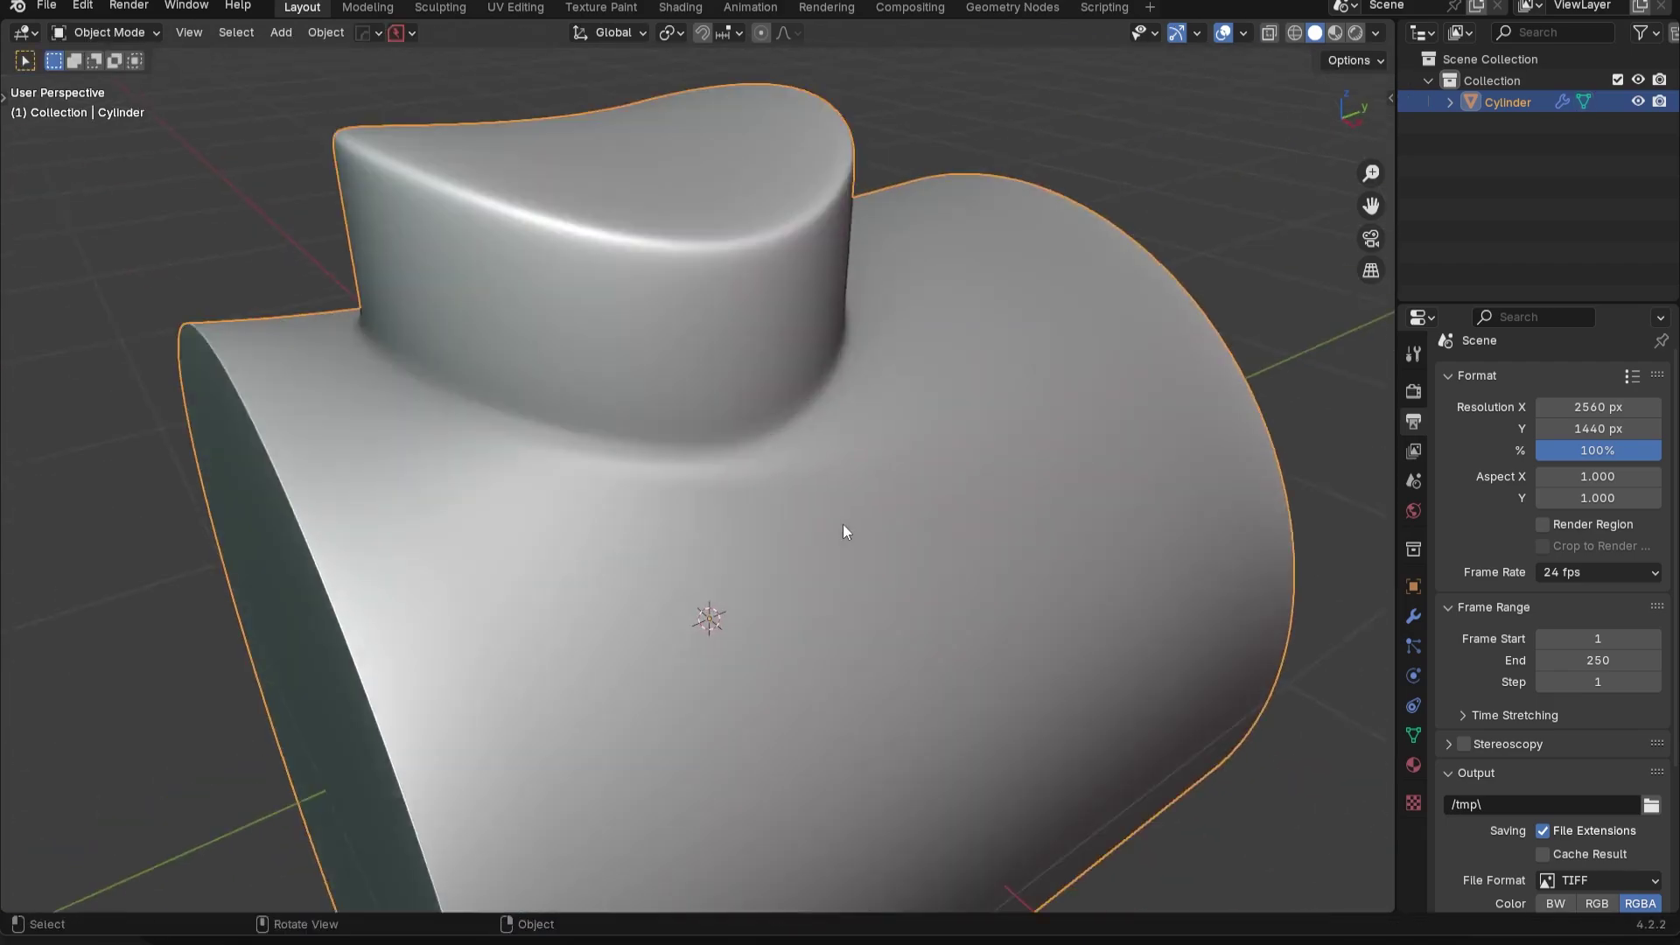
In Edit Mode, try to rotate the selected boss about the global Y axis around its own center
scroll(866, 525, down, 3)
middle_drag(787, 479, 930, 544)
key(Tab)
middle_drag(851, 506, 870, 545)
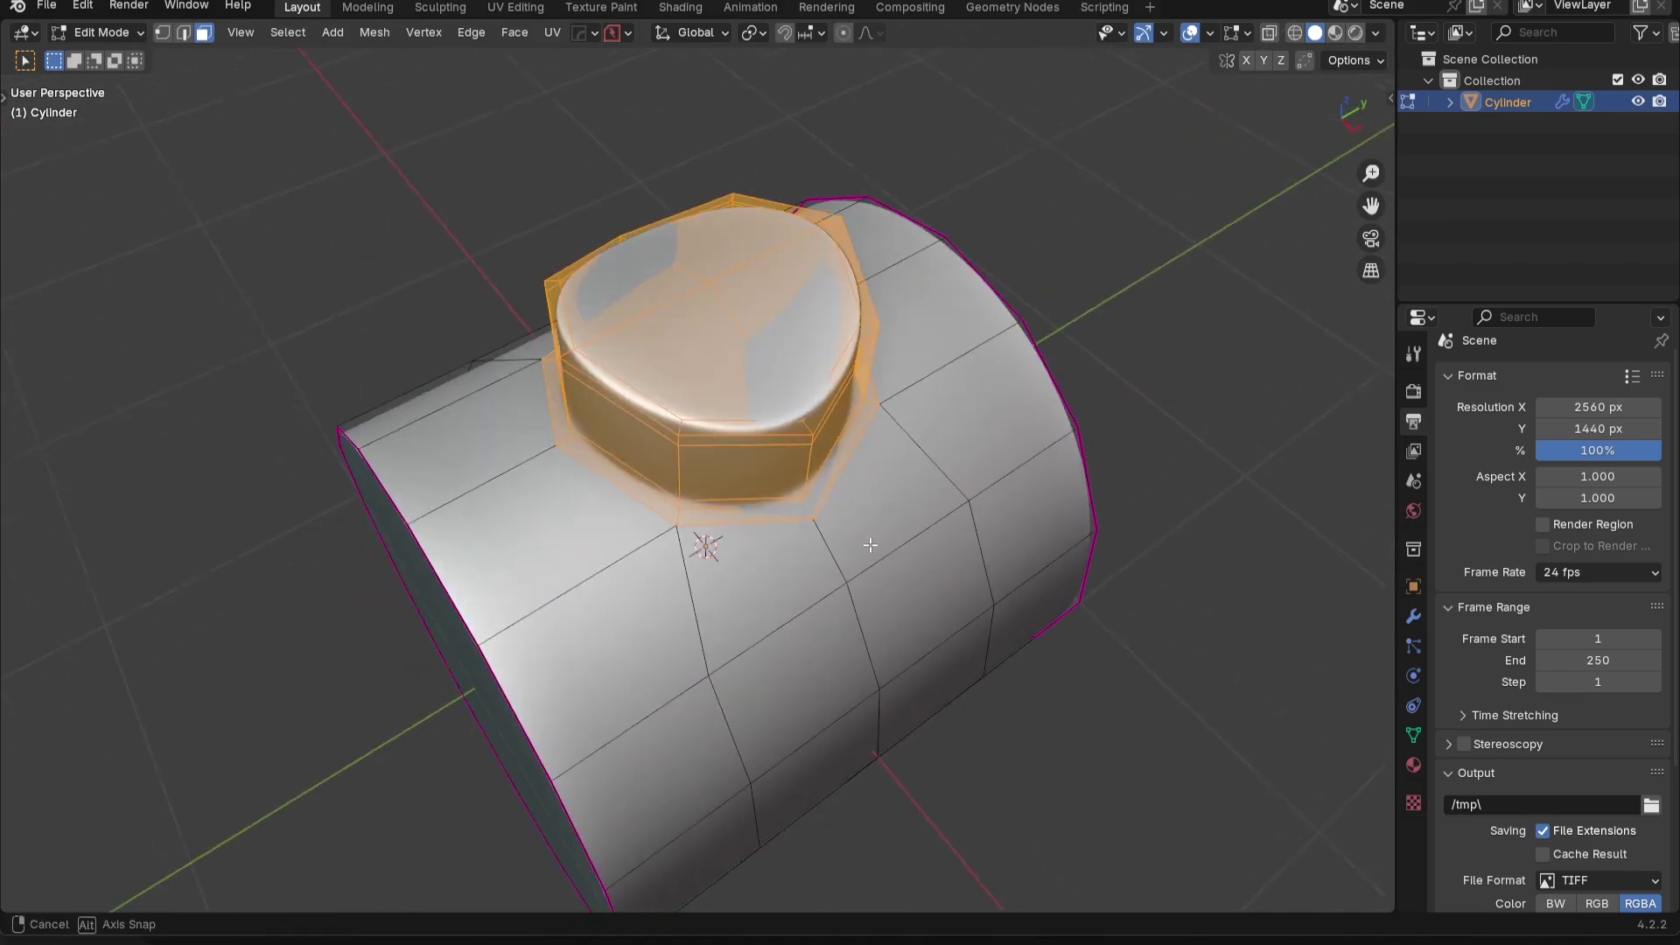
middle_drag(921, 493, 1009, 465)
key(r)
key(y)
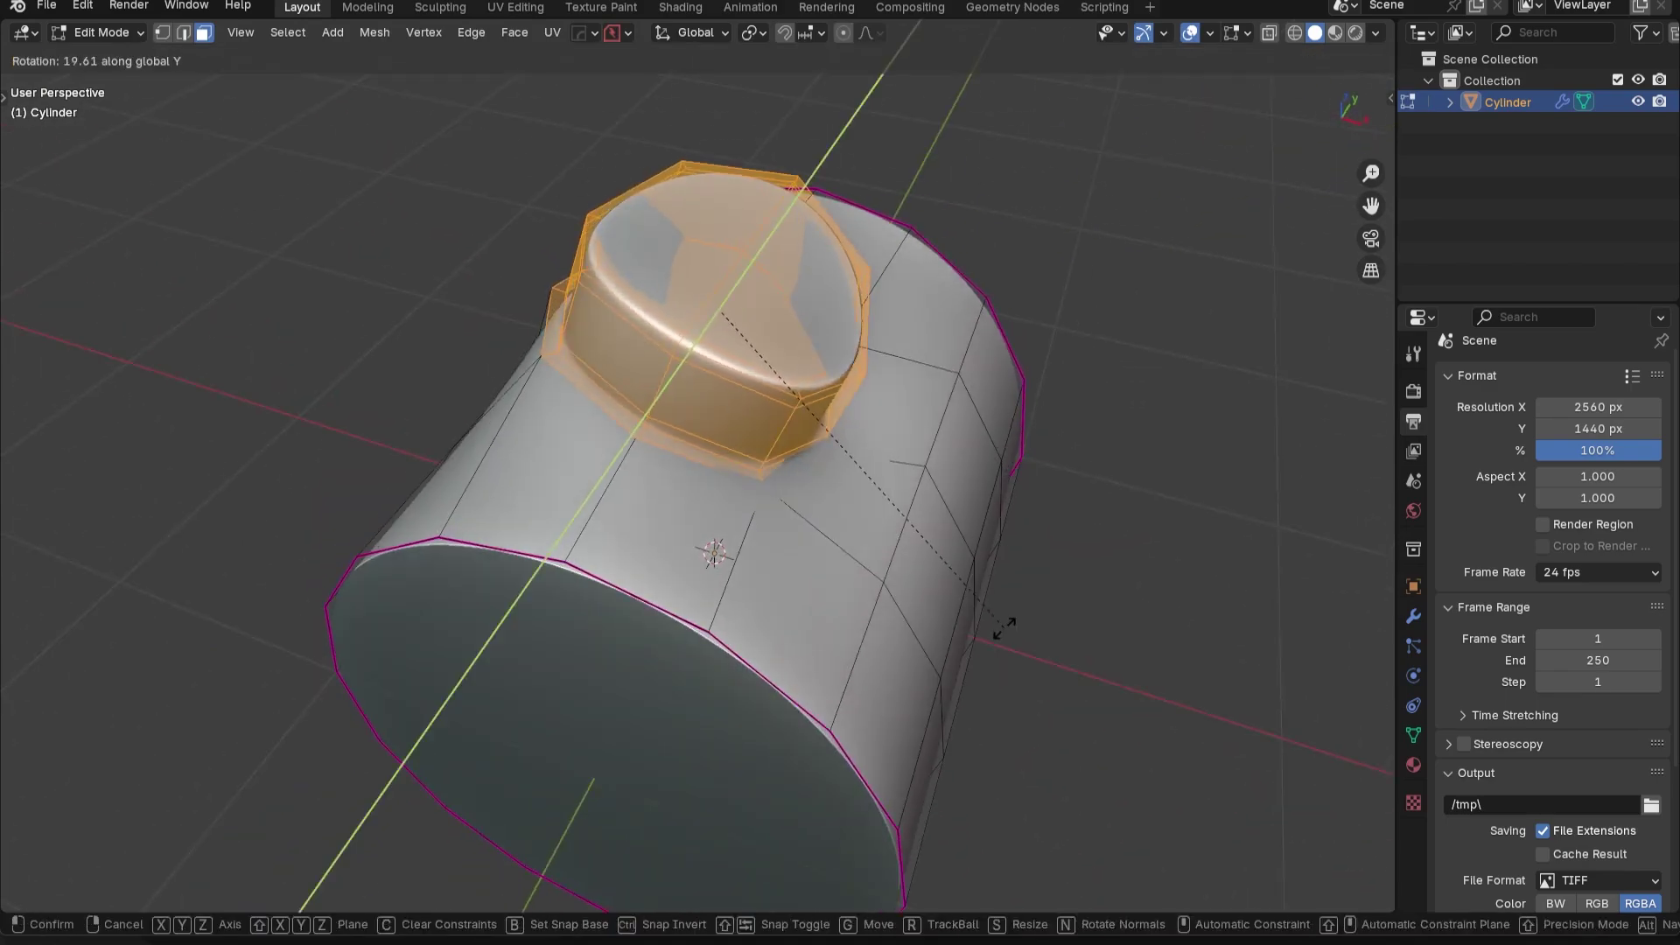
right_click(1003, 620)
Snap the 3D cursor to the world origin and set the pivot point to 3D Cursor
scroll(980, 553, down, 3)
middle_drag(979, 553, 1013, 528)
key(shift+s)
click(1022, 647)
key(period)
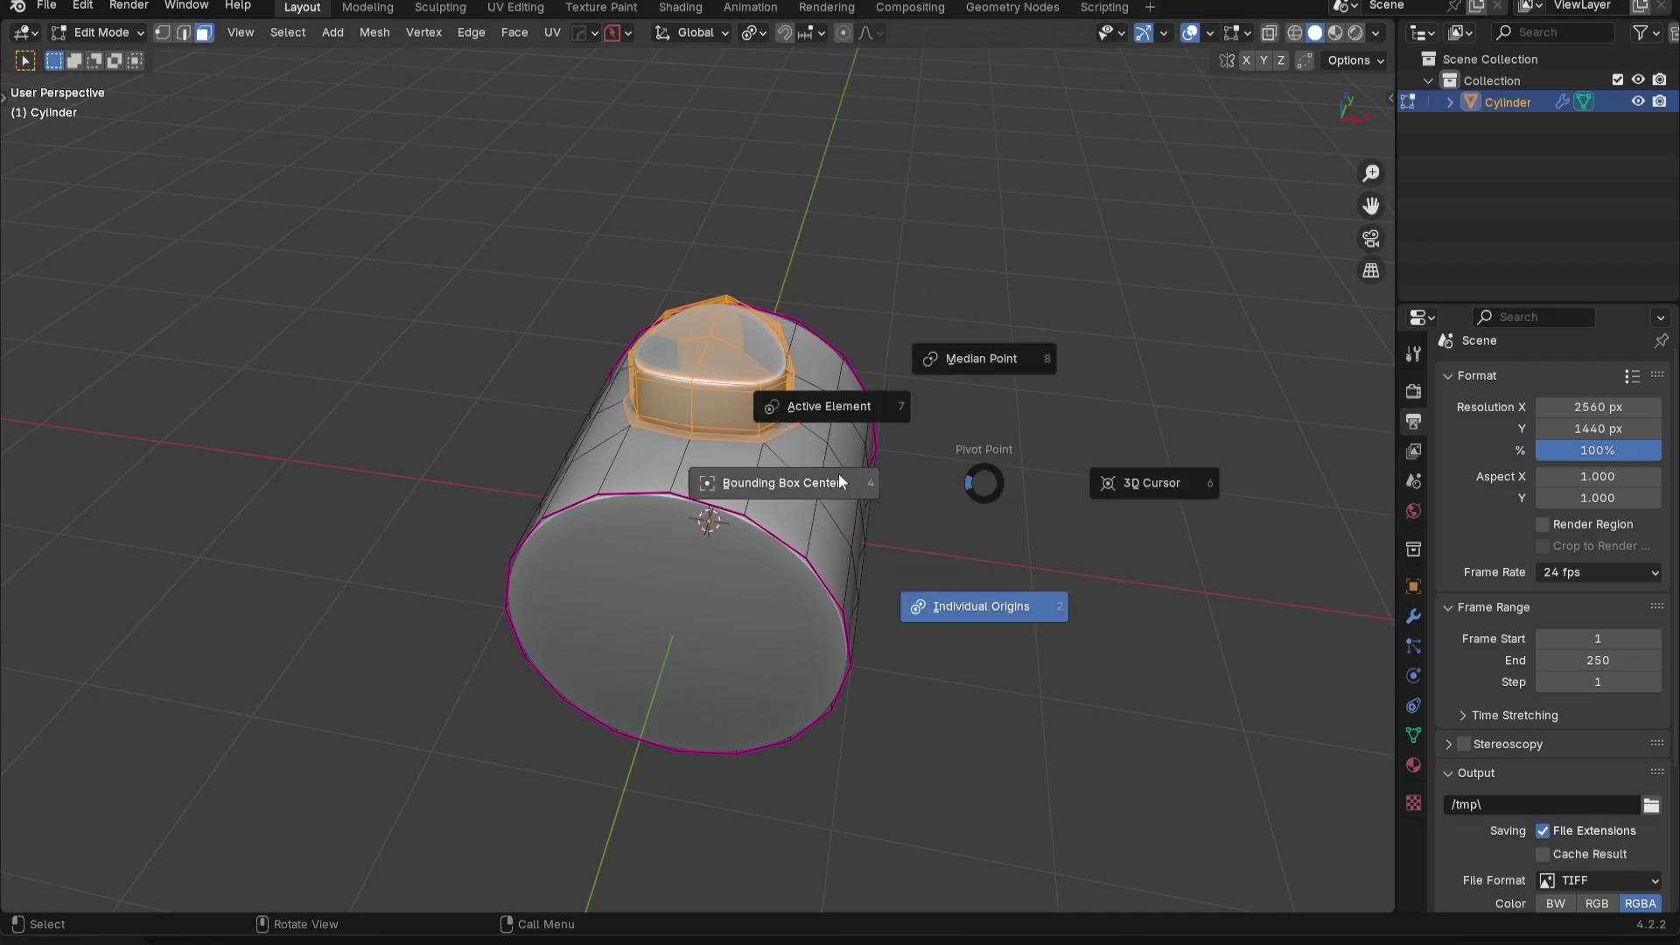
click(1136, 464)
Rotate the selected boss about the Y axis around the 3D cursor and return to Object Mode
key(r)
key(y)
click(1095, 597)
key(Tab)
middle_drag(1095, 597, 840, 334)
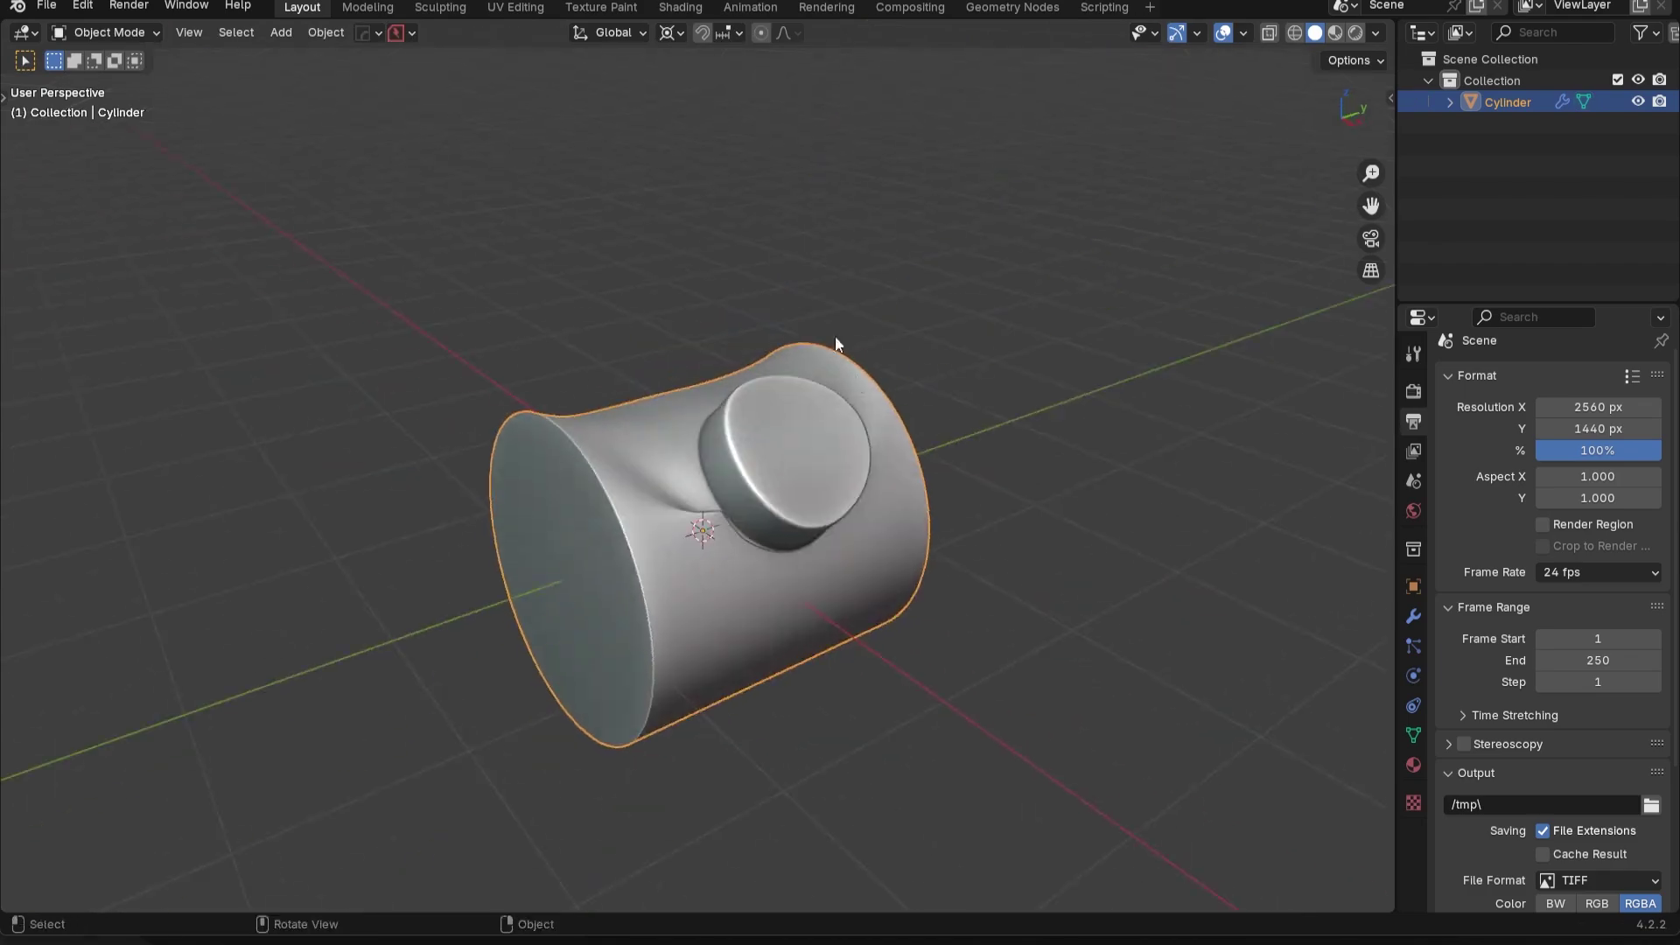
Inspect the rotated boss's mesh in Edit Mode and delete the cylinder from the scene
key(Tab)
middle_drag(831, 427, 846, 541)
scroll(833, 517, up, 4)
scroll(833, 517, down, 4)
key(Tab)
click(900, 282)
key(Delete)
Add a mesh cylinder with a high vertex count and apply the HardOps Sharpen operation at 30° sharpness
key(shift+a)
mouse_move(901, 261)
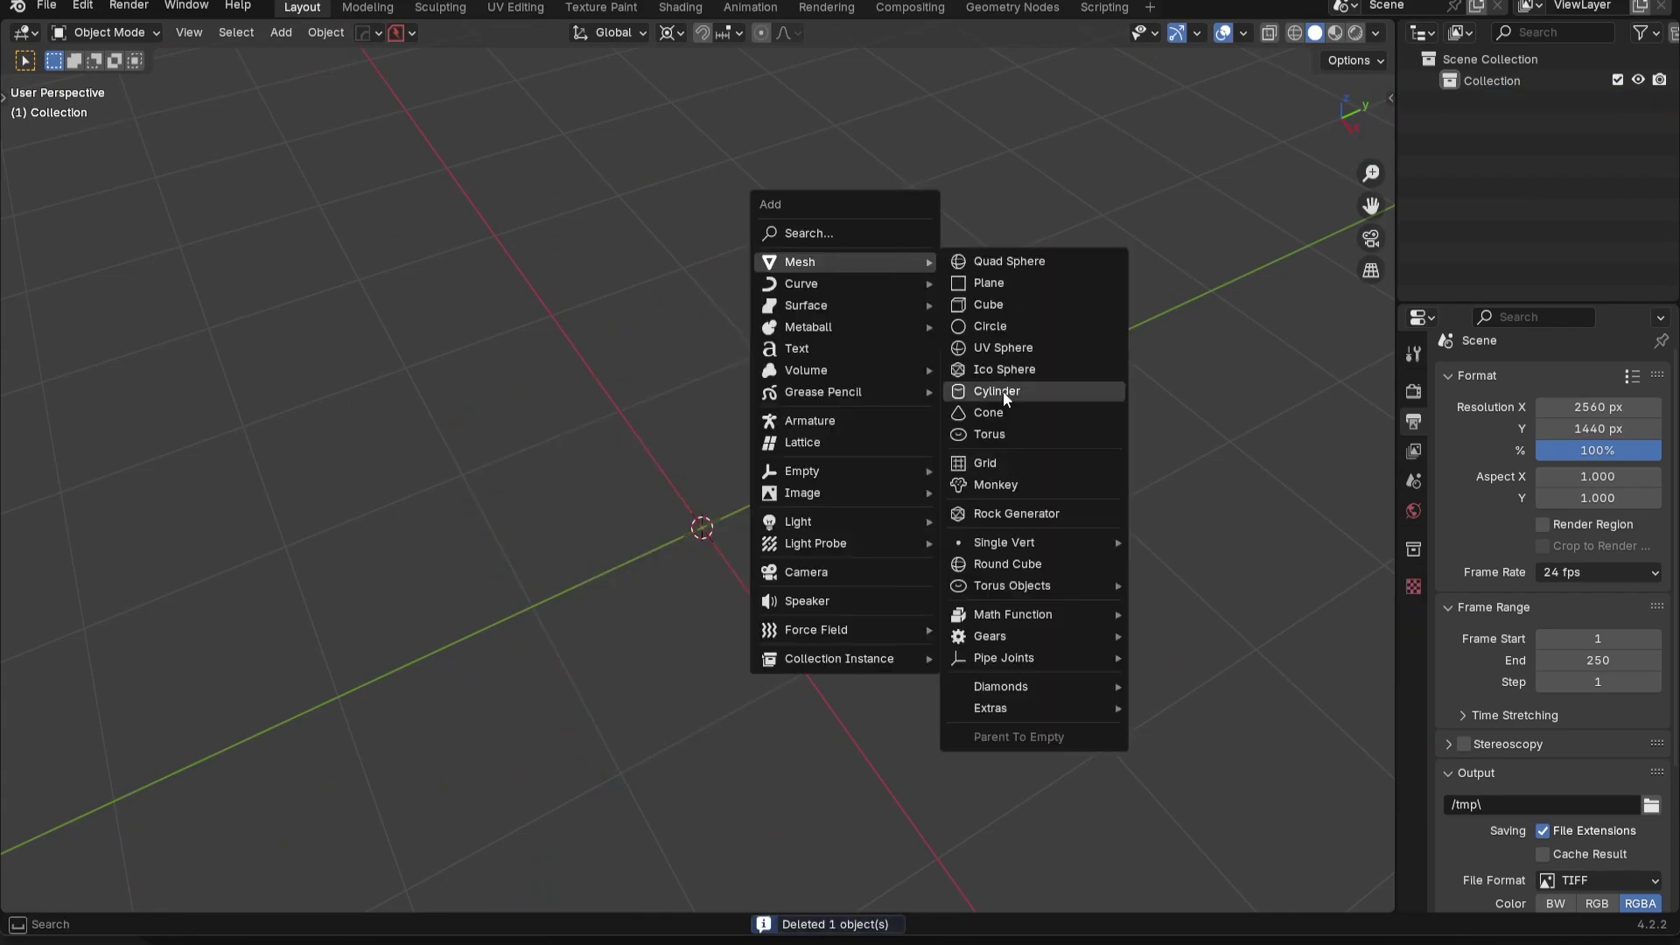
click(1003, 391)
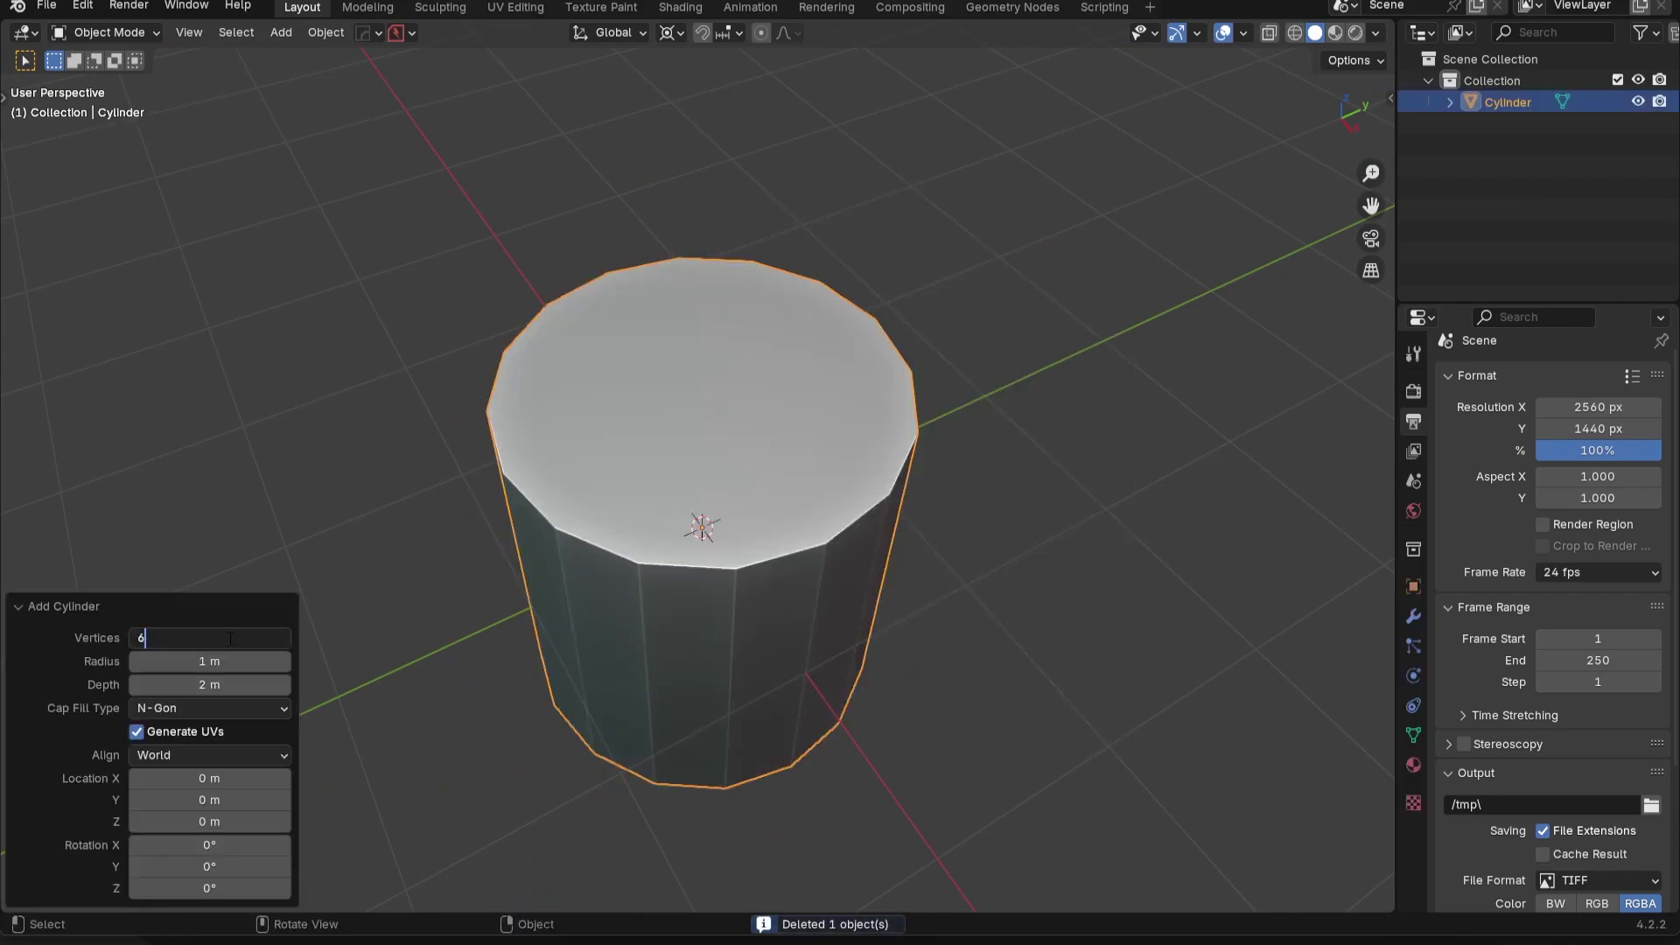
key(q)
click(791, 333)
Rotate the cylinder 90° about the X axis so it lies on its side
text(r)
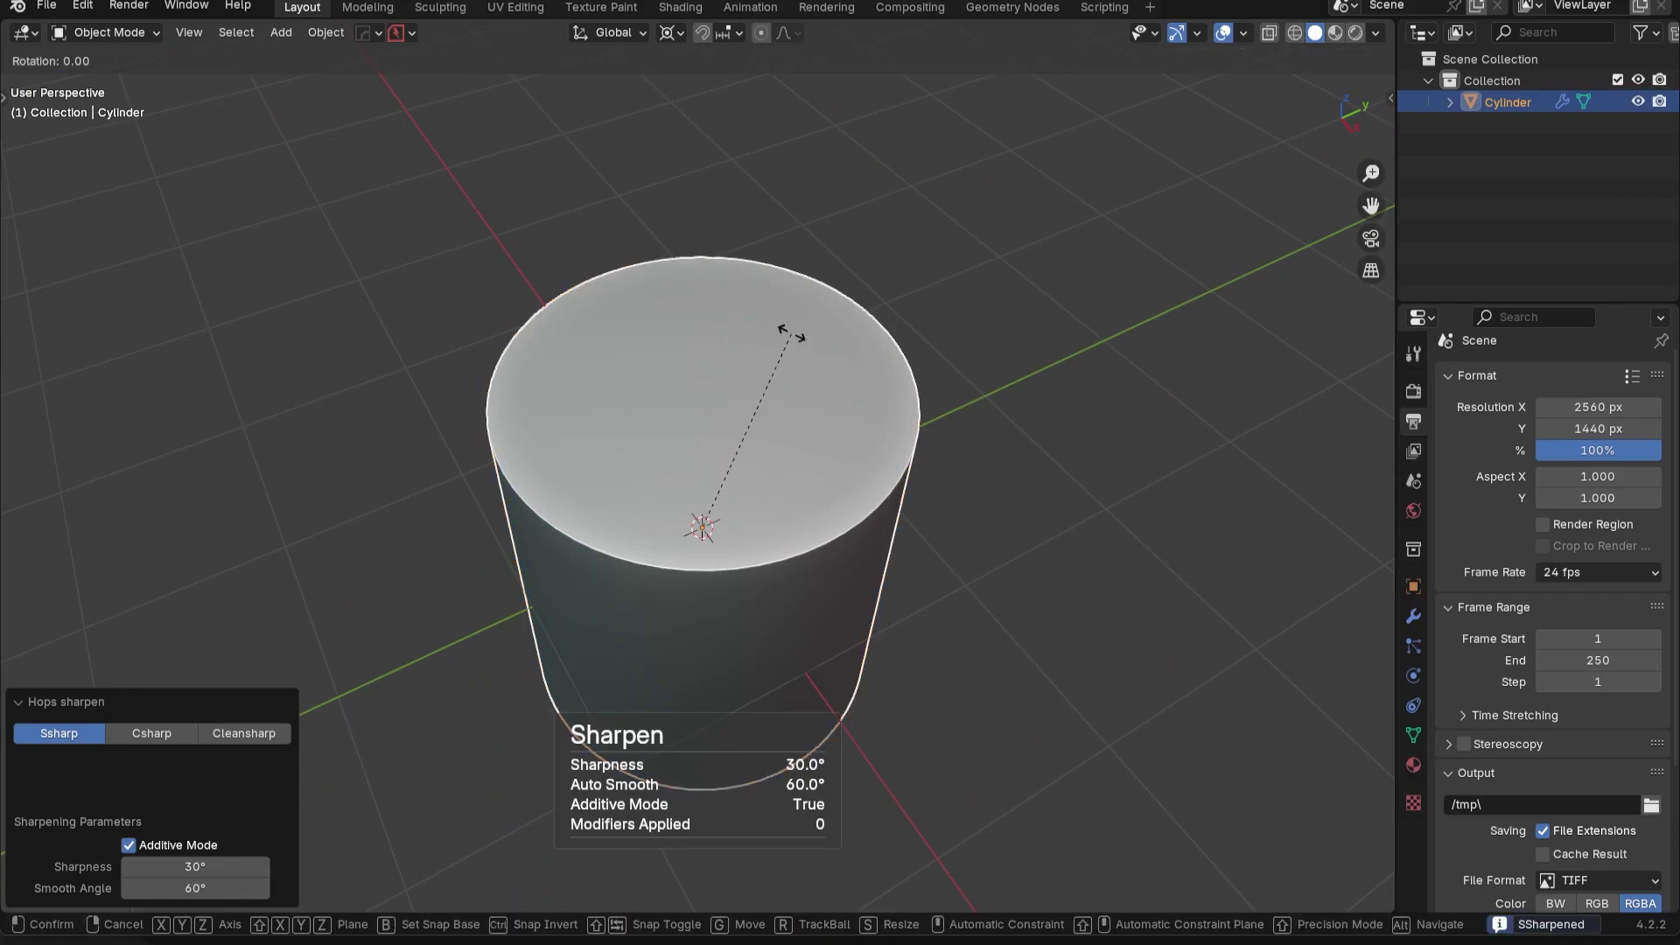
text(x90)
key(Return)
key(KP_3)
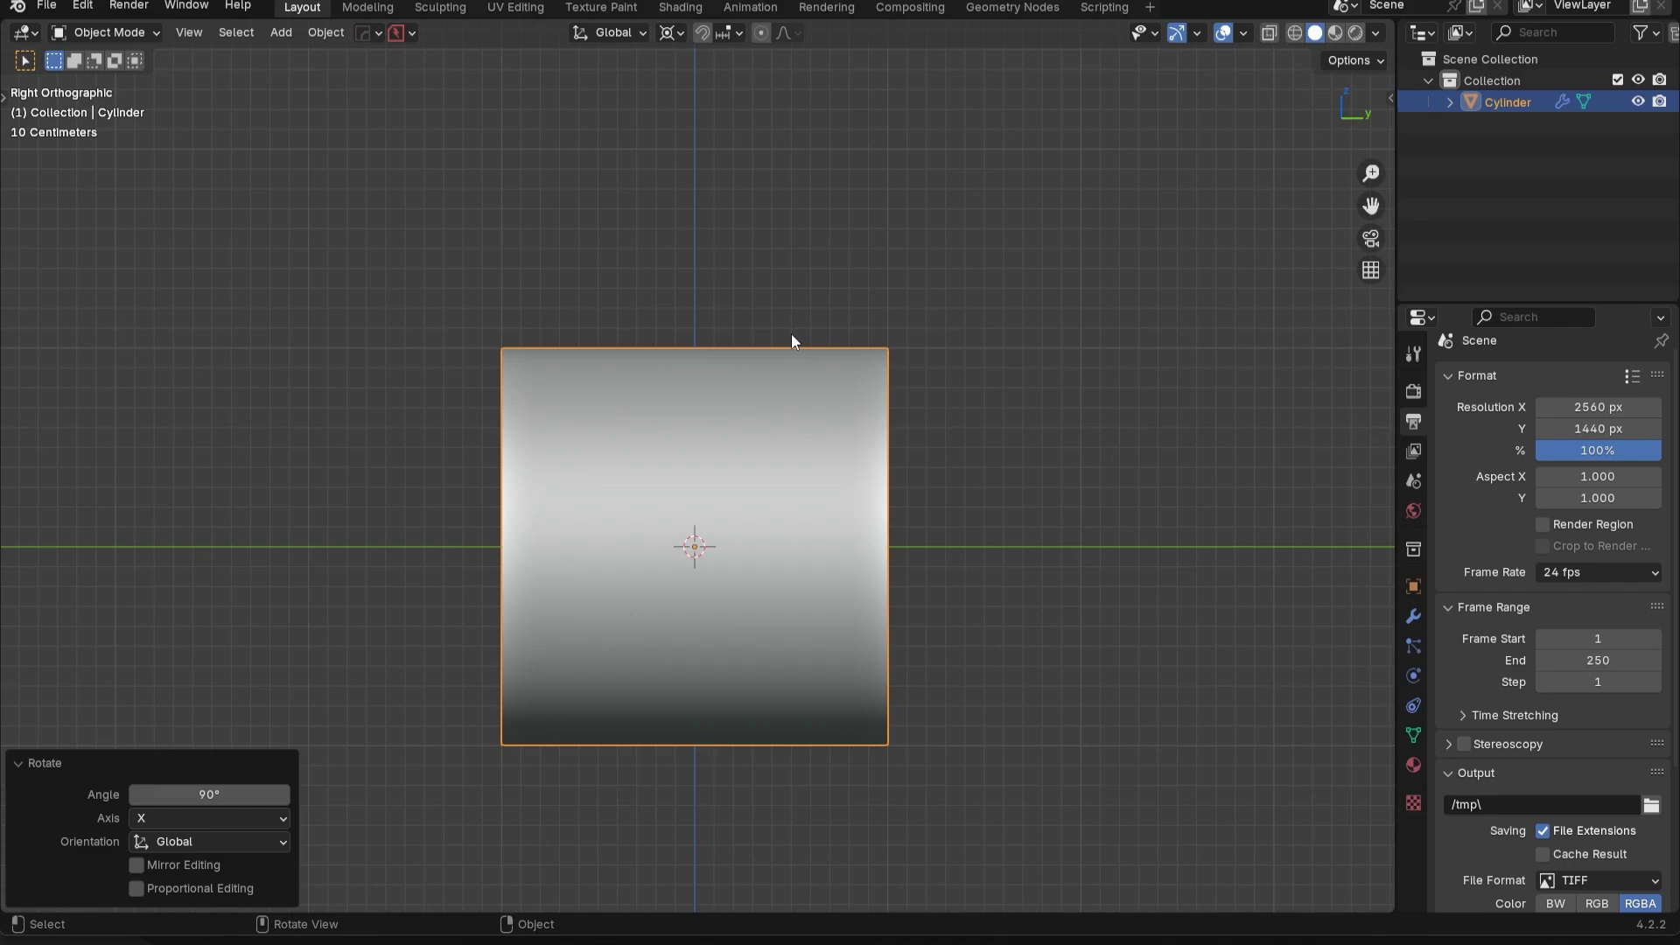
middle_drag(848, 490, 910, 561)
Duplicate the cylinder in place and rotate the copy 90° about the Z axis
key(shift+d)
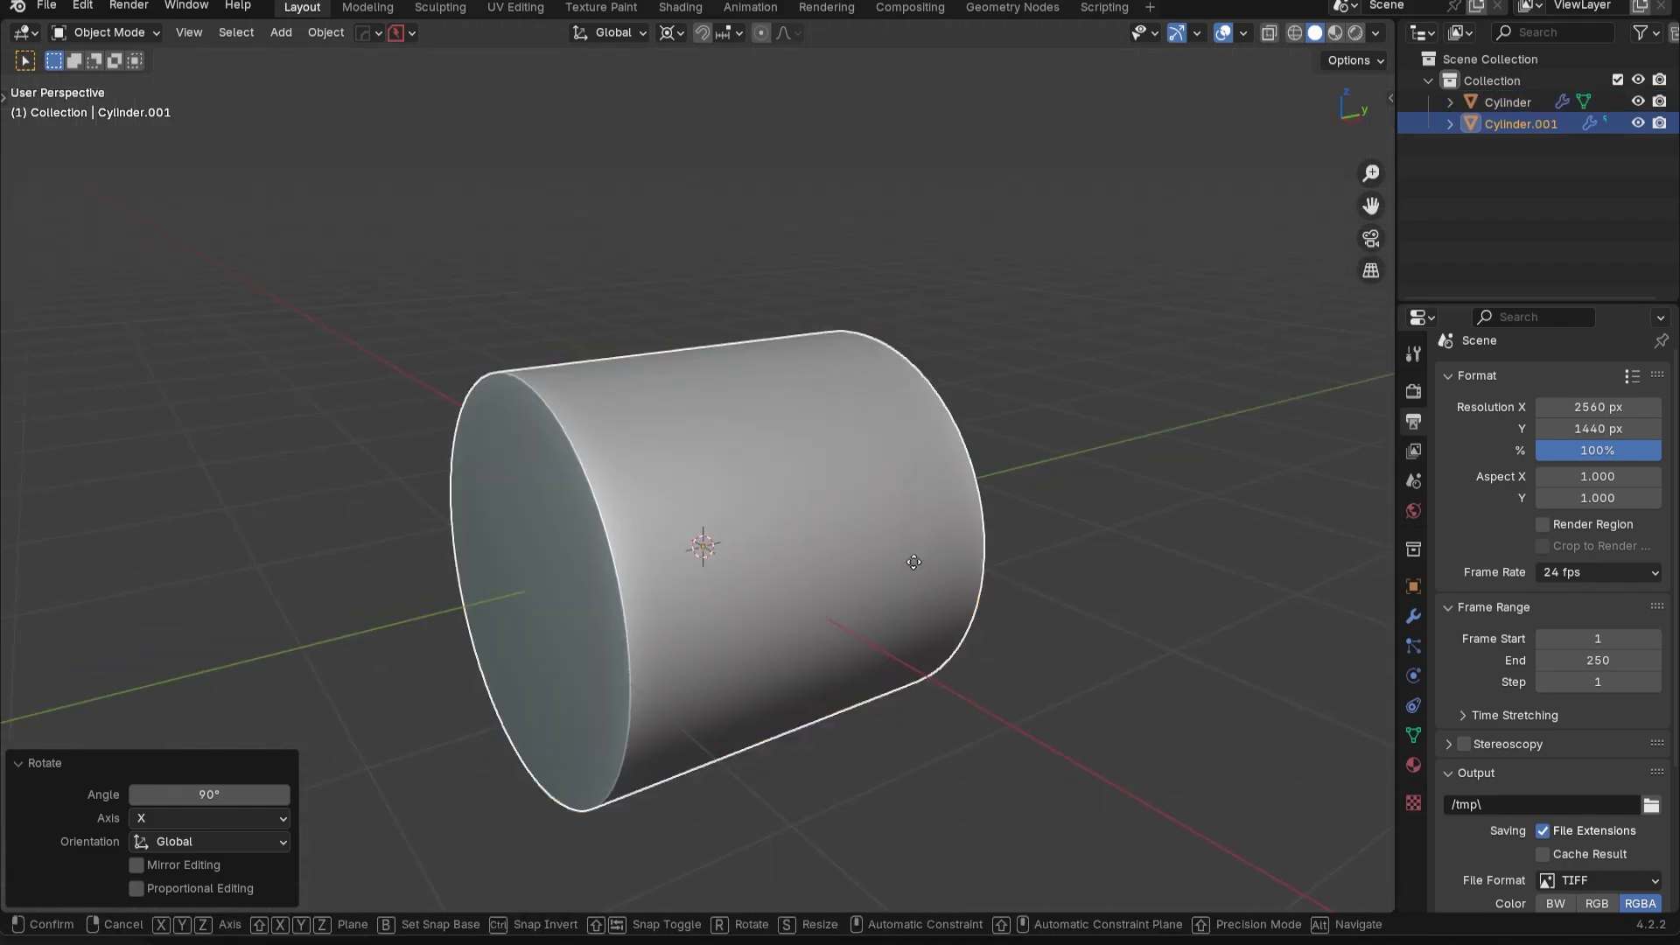
right_click(913, 562)
text(rz90)
key(Return)
Scale the duplicate to about 0.68 and move it about 0.94 m along X so it protrudes from the side
key(s)
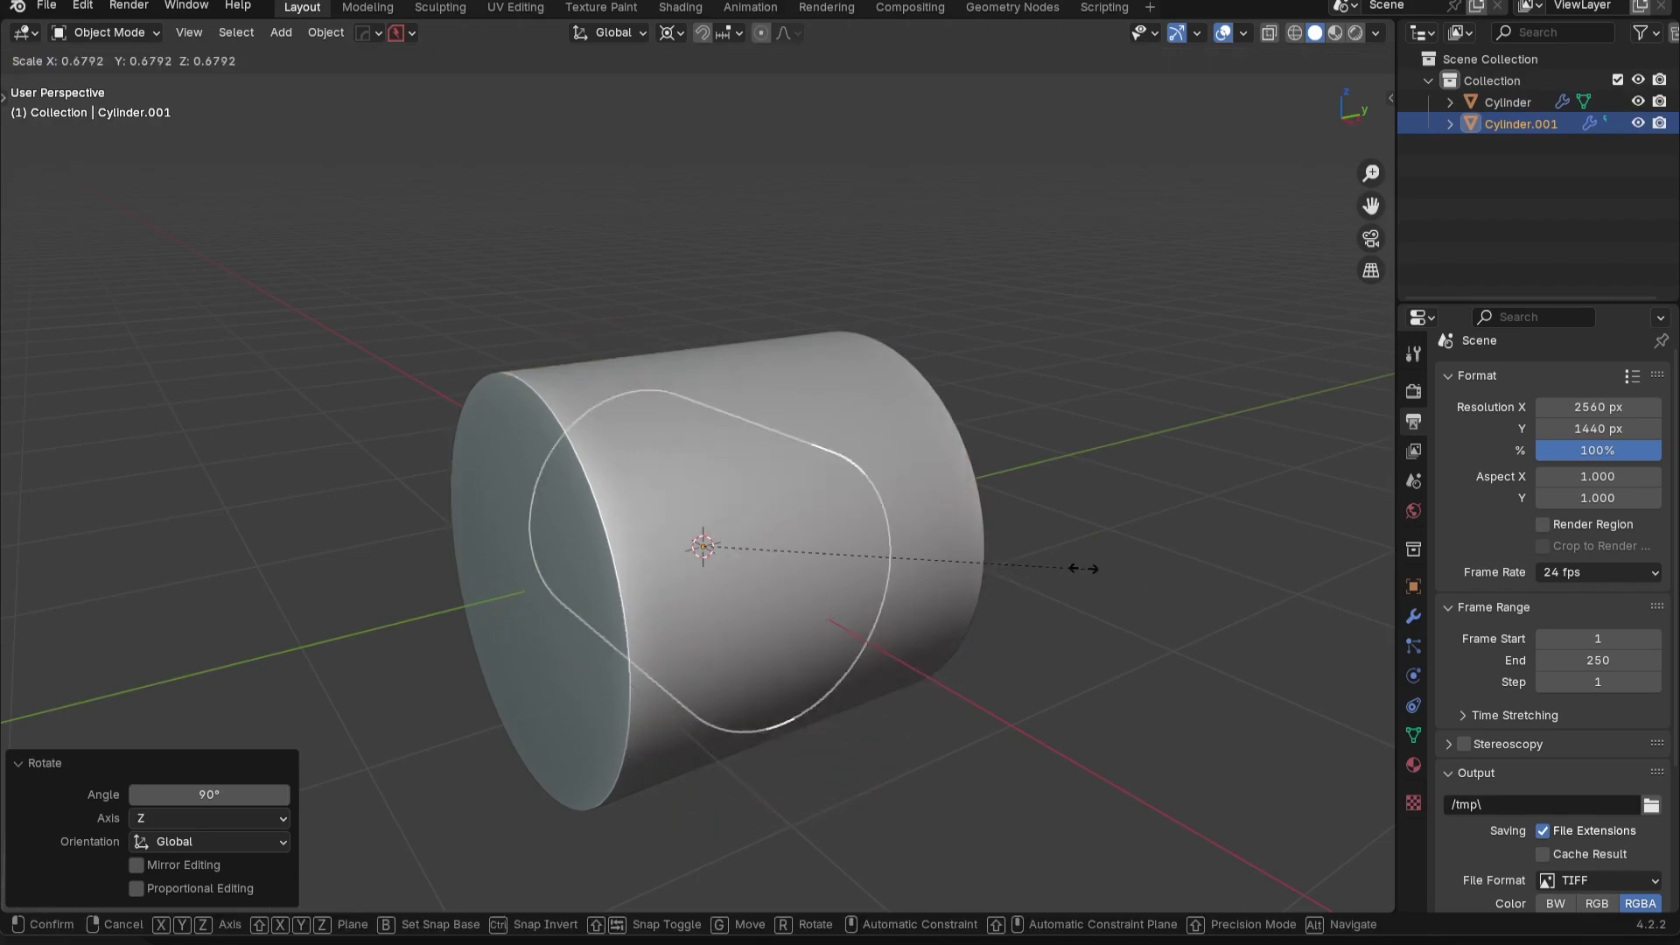
click(1072, 567)
key(g)
key(x)
click(1039, 632)
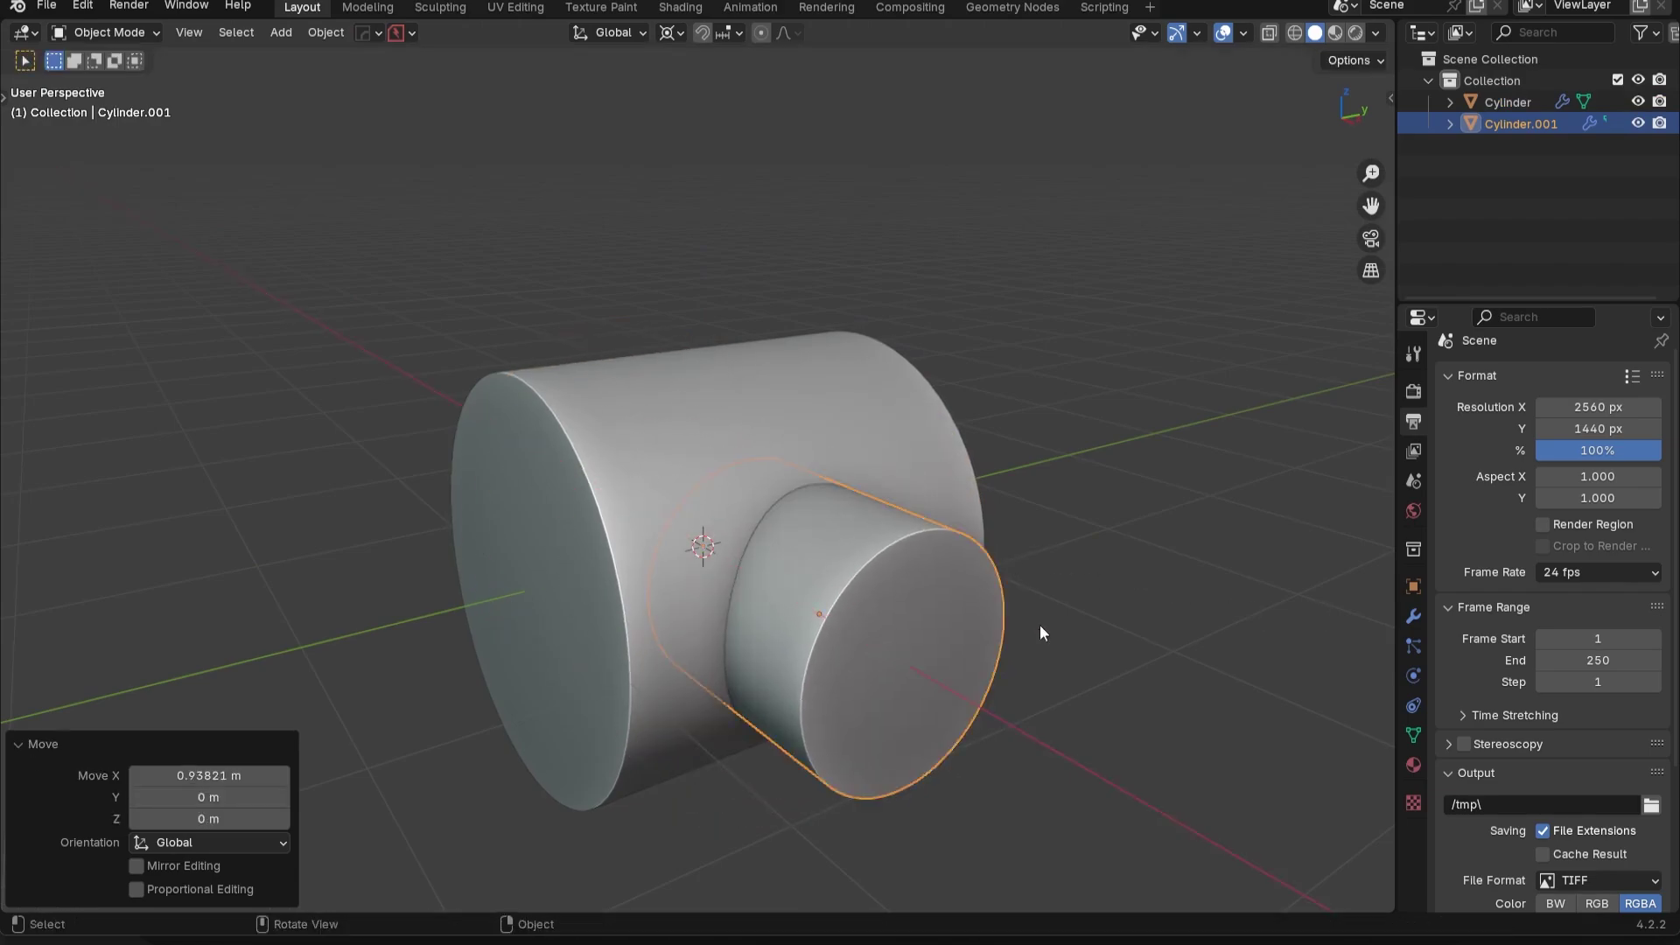
Join the smaller cylinder to the large one with a union boolean and check the junction's shading
shift+middle_drag(834, 591, 814, 572)
shift+click(782, 433)
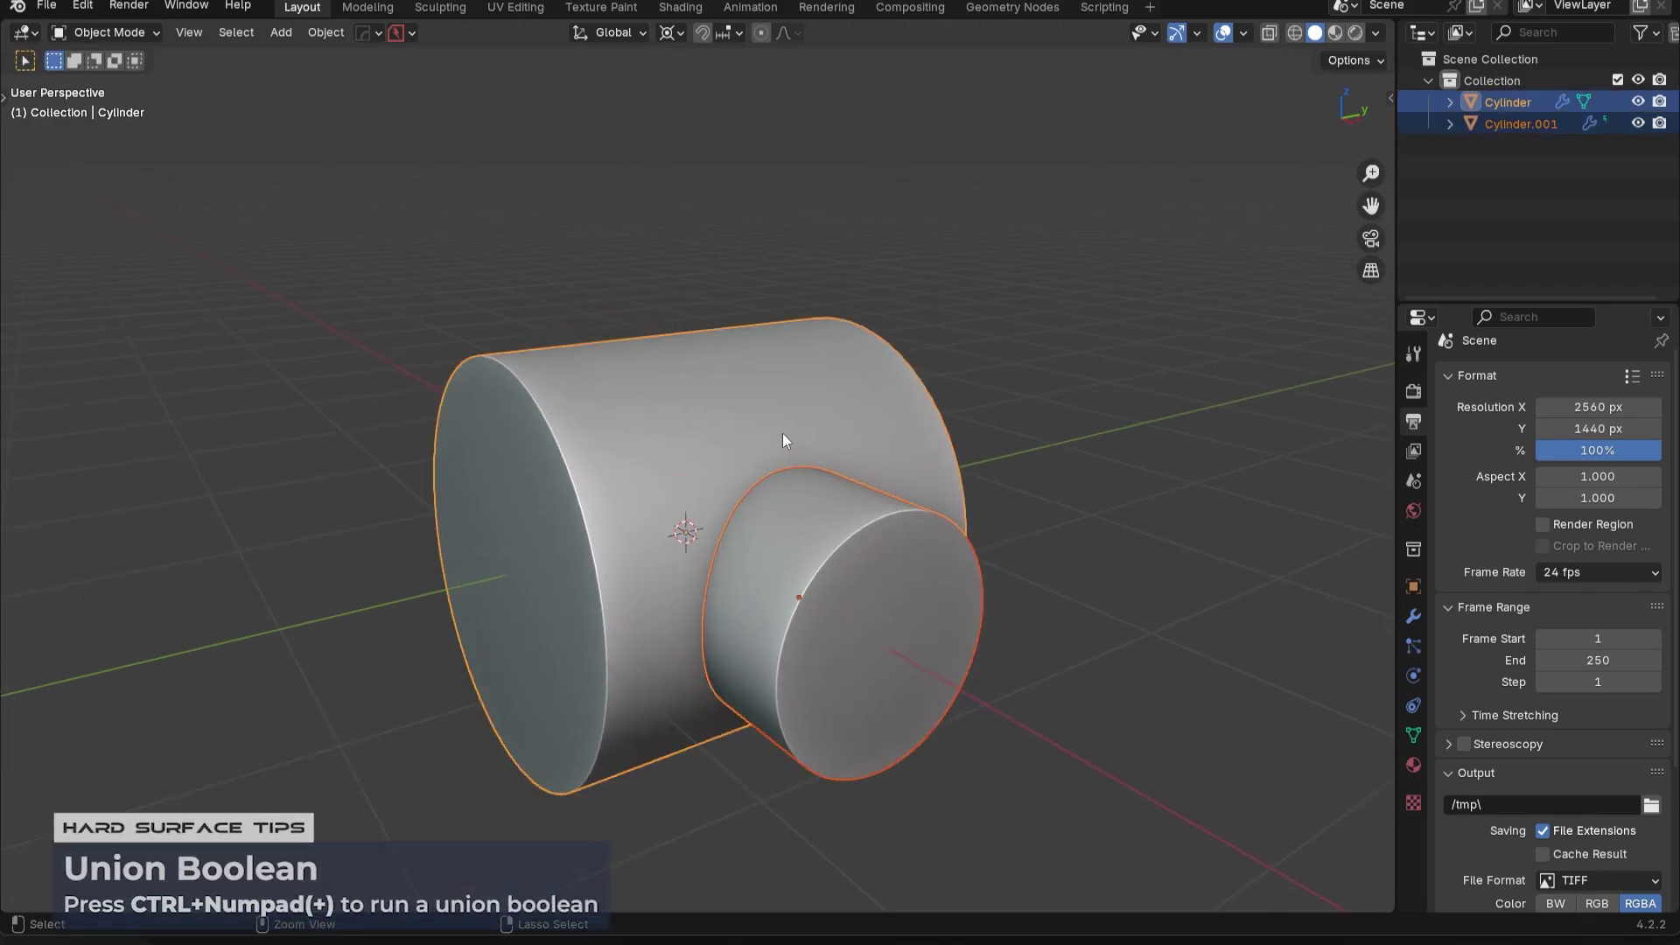
key(ctrl+KP_Add)
middle_drag(782, 434, 803, 475)
scroll(938, 501, up, 3)
click(1413, 765)
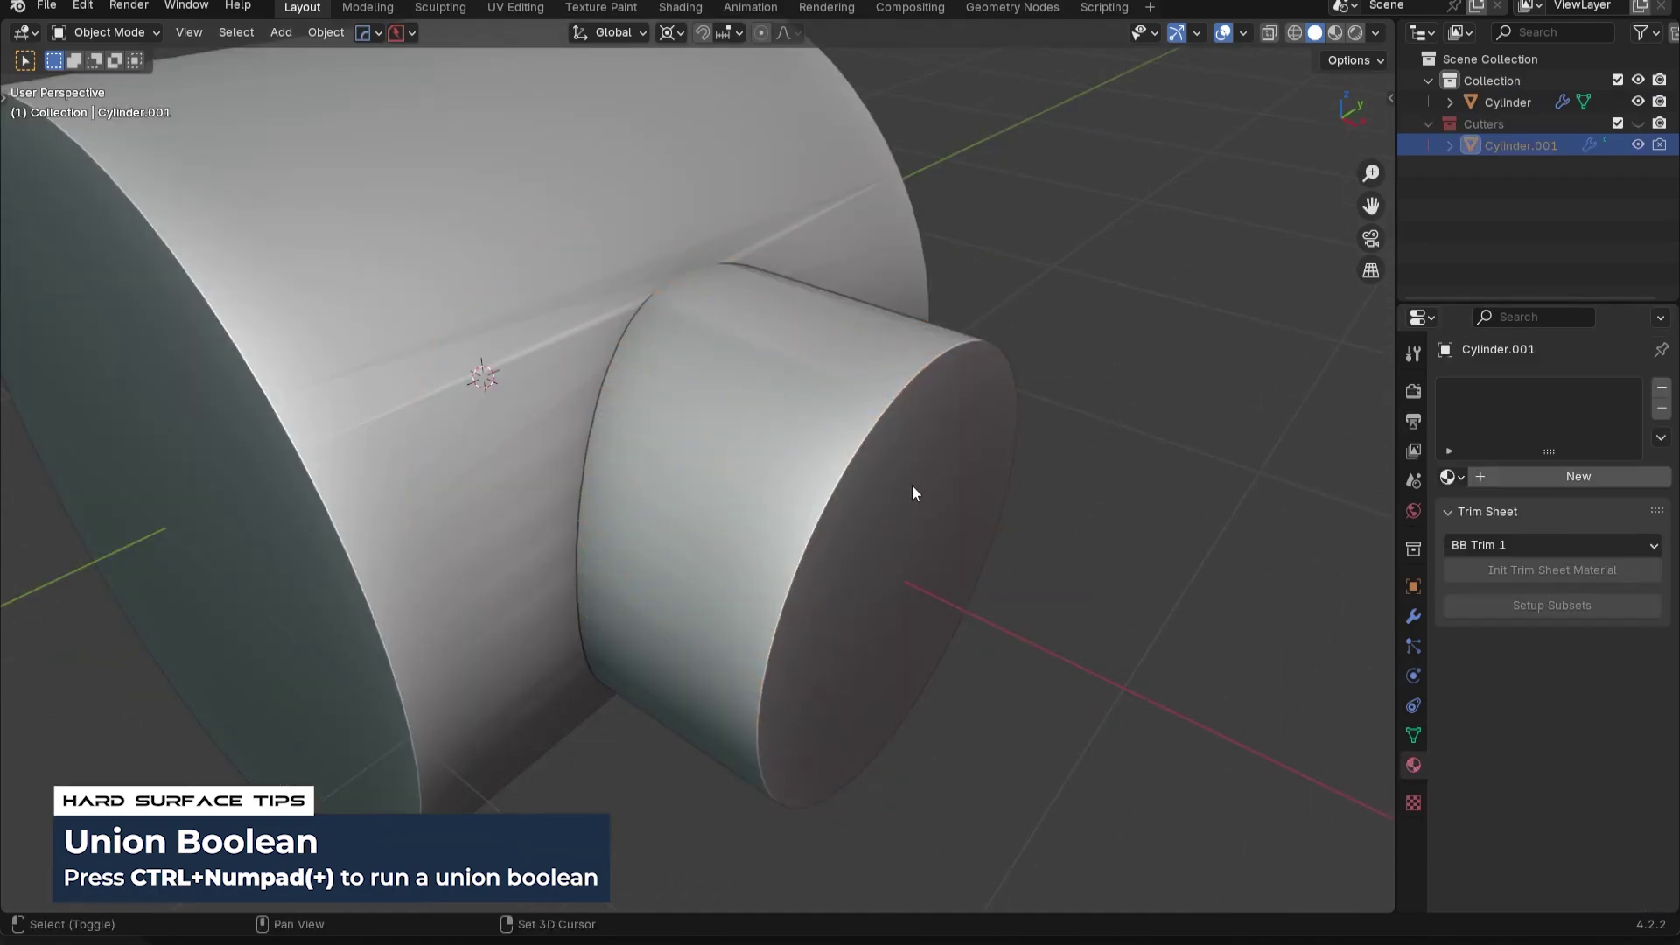
middle_drag(912, 492, 833, 492)
scroll(833, 492, down, 3)
In Edit Mode, add evenly spaced loop cuts along the length of the large cylinder
click(704, 296)
key(Tab)
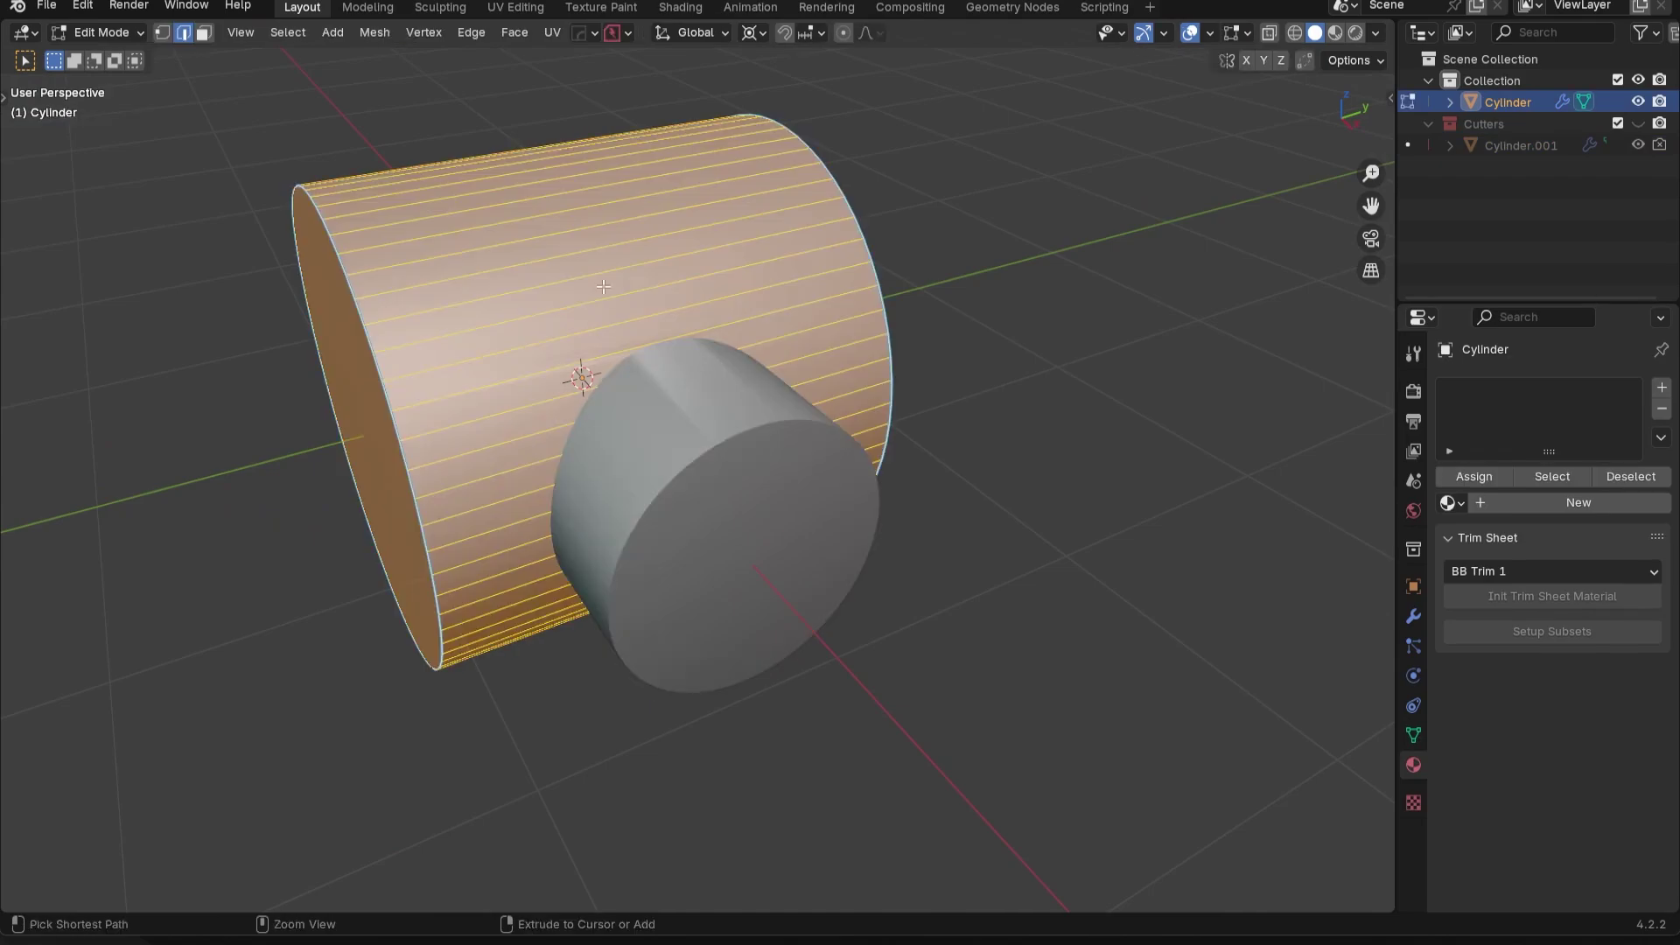
key(ctrl+r)
scroll(603, 272, up, 5)
scroll(603, 272, up, 5)
click(603, 272)
key(Tab)
Reveal the smaller cutter cylinder and add evenly spaced loop cuts along its length
middle_drag(688, 416, 765, 380)
key(q)
click(701, 448)
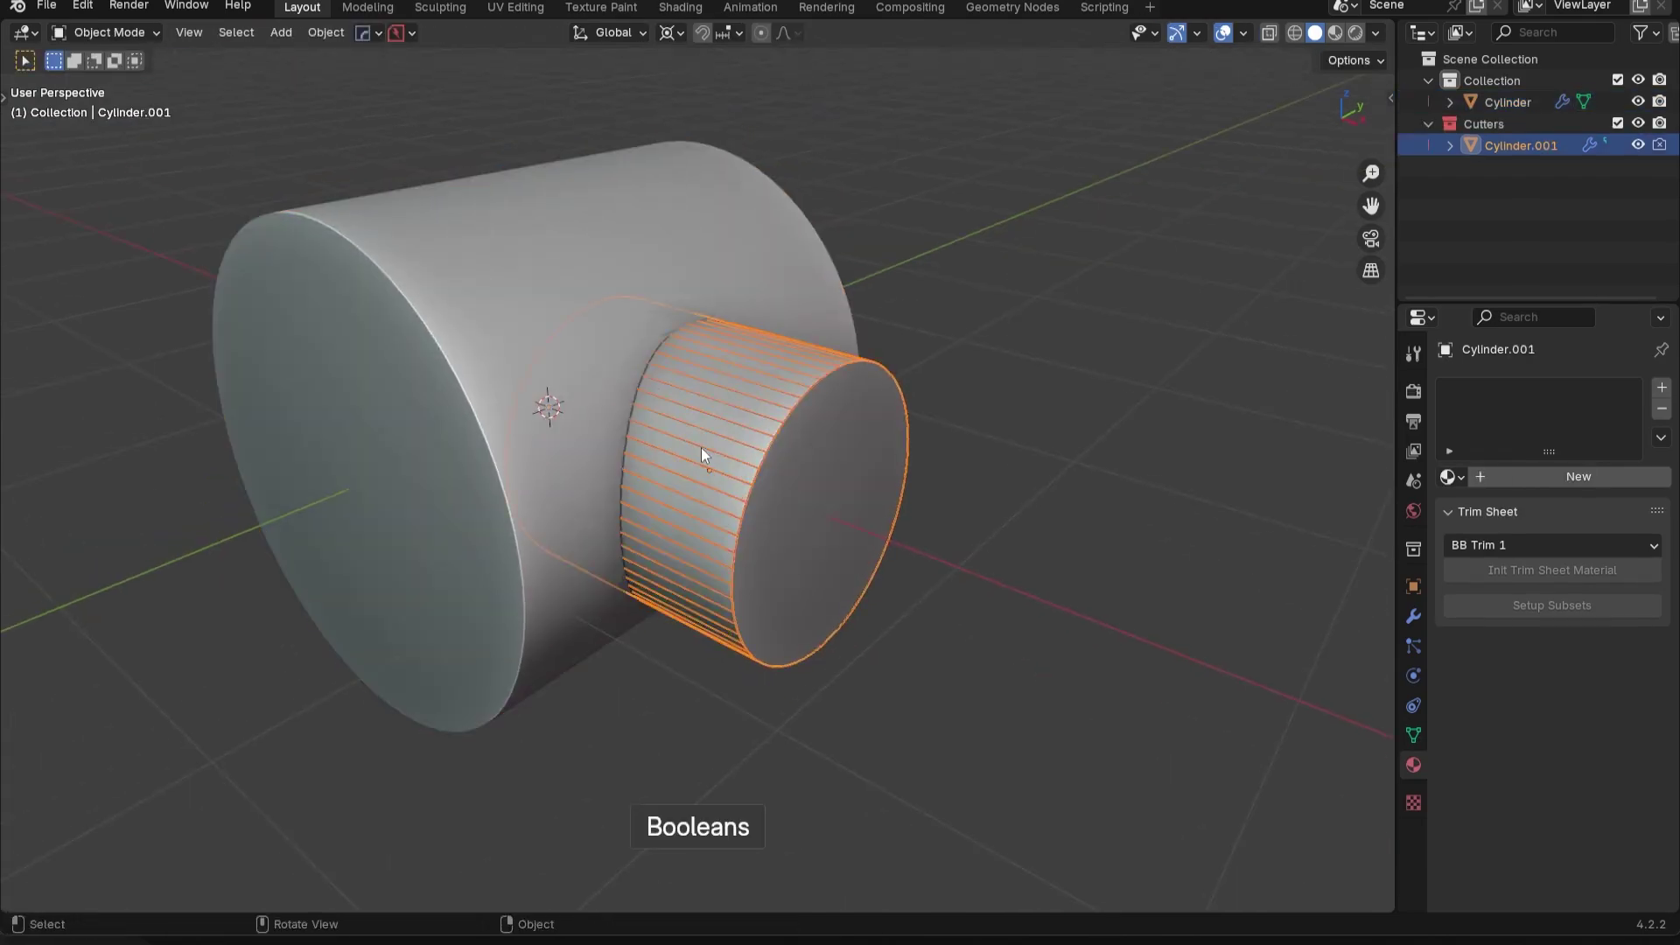
key(Tab)
key(ctrl+r)
scroll(679, 409, up, 10)
click(679, 408)
key(Tab)
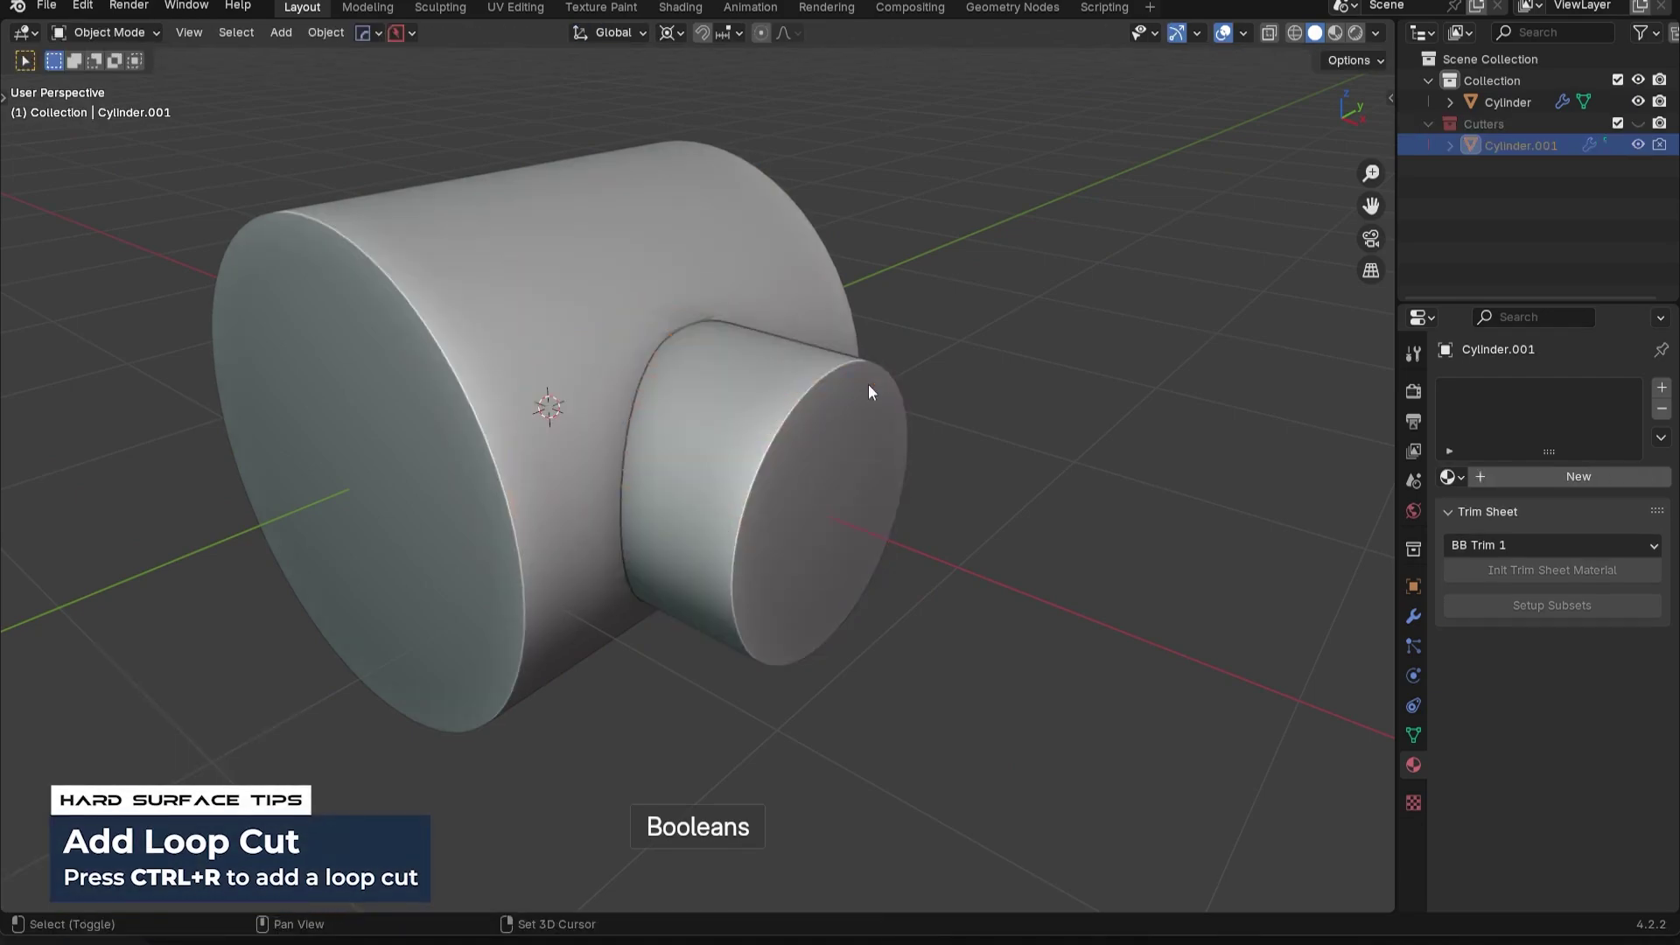
Try a HardOps bevel on the joined cylinders with 3 segments, about 0.048 width and a 30° angle limit
middle_drag(864, 387, 624, 378)
scroll(799, 488, up, 4)
scroll(538, 427, down, 5)
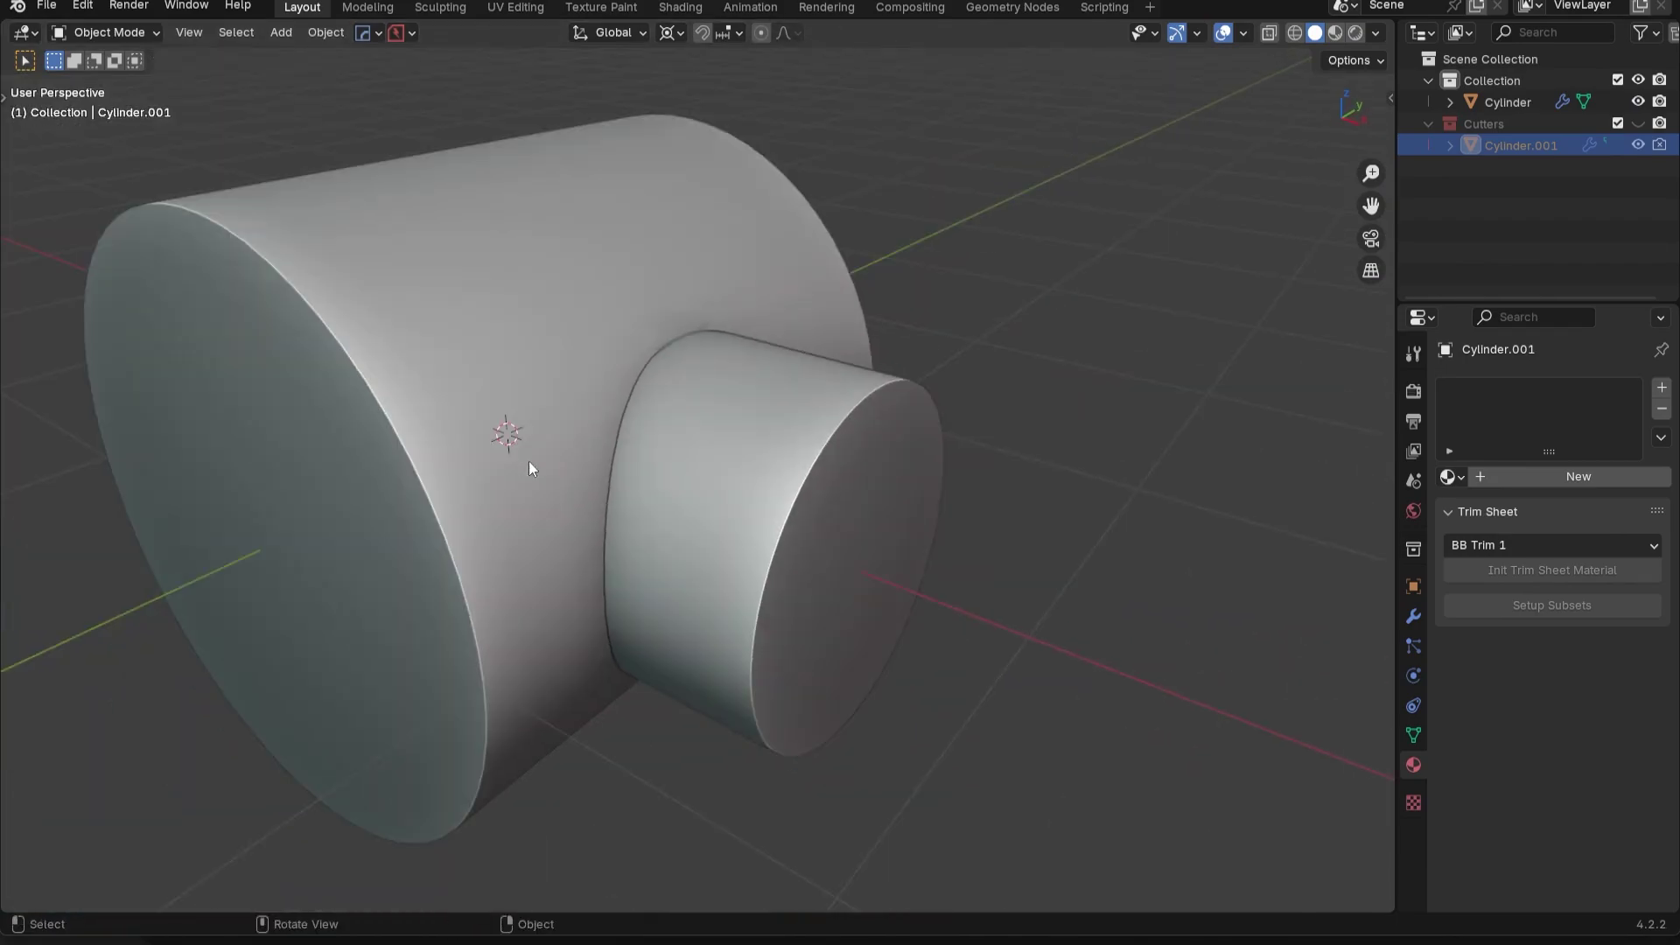
click(769, 486)
key(q)
click(816, 471)
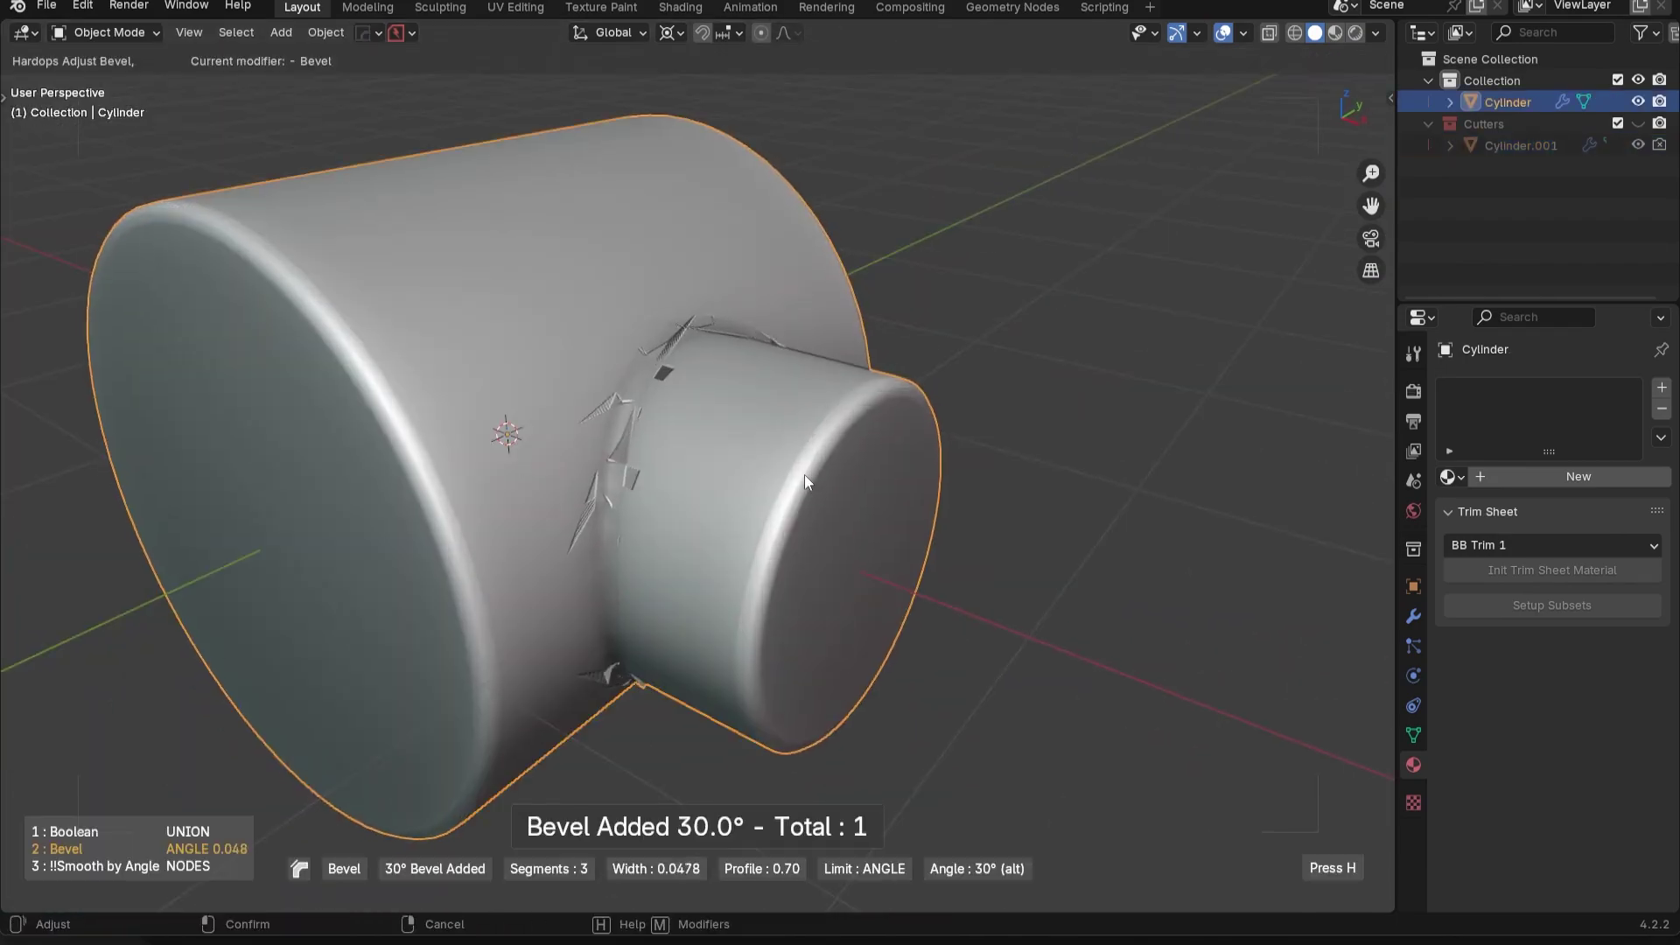
click(801, 475)
key(Tab)
click(302, 496)
scroll(525, 458, up, 3)
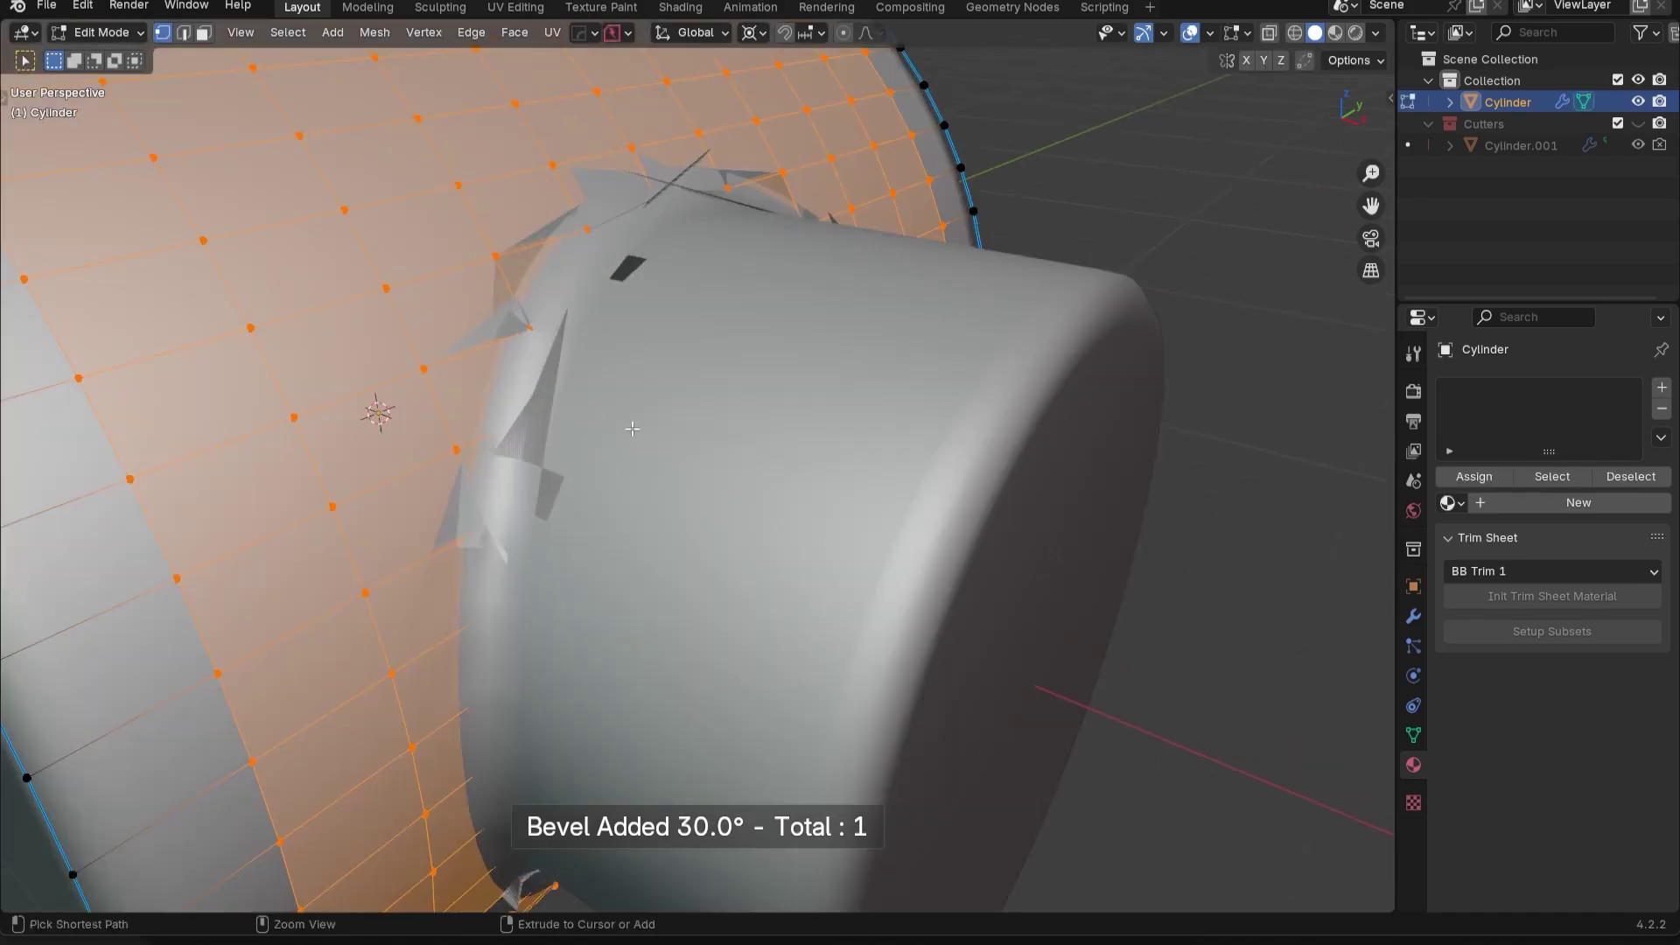
key(Tab)
Discard the bevel and apply the Boolean modifier on the large cylinder, with viewport Cavity shading enabled
click(1413, 616)
scroll(1085, 542, down, 3)
key(alt+v)
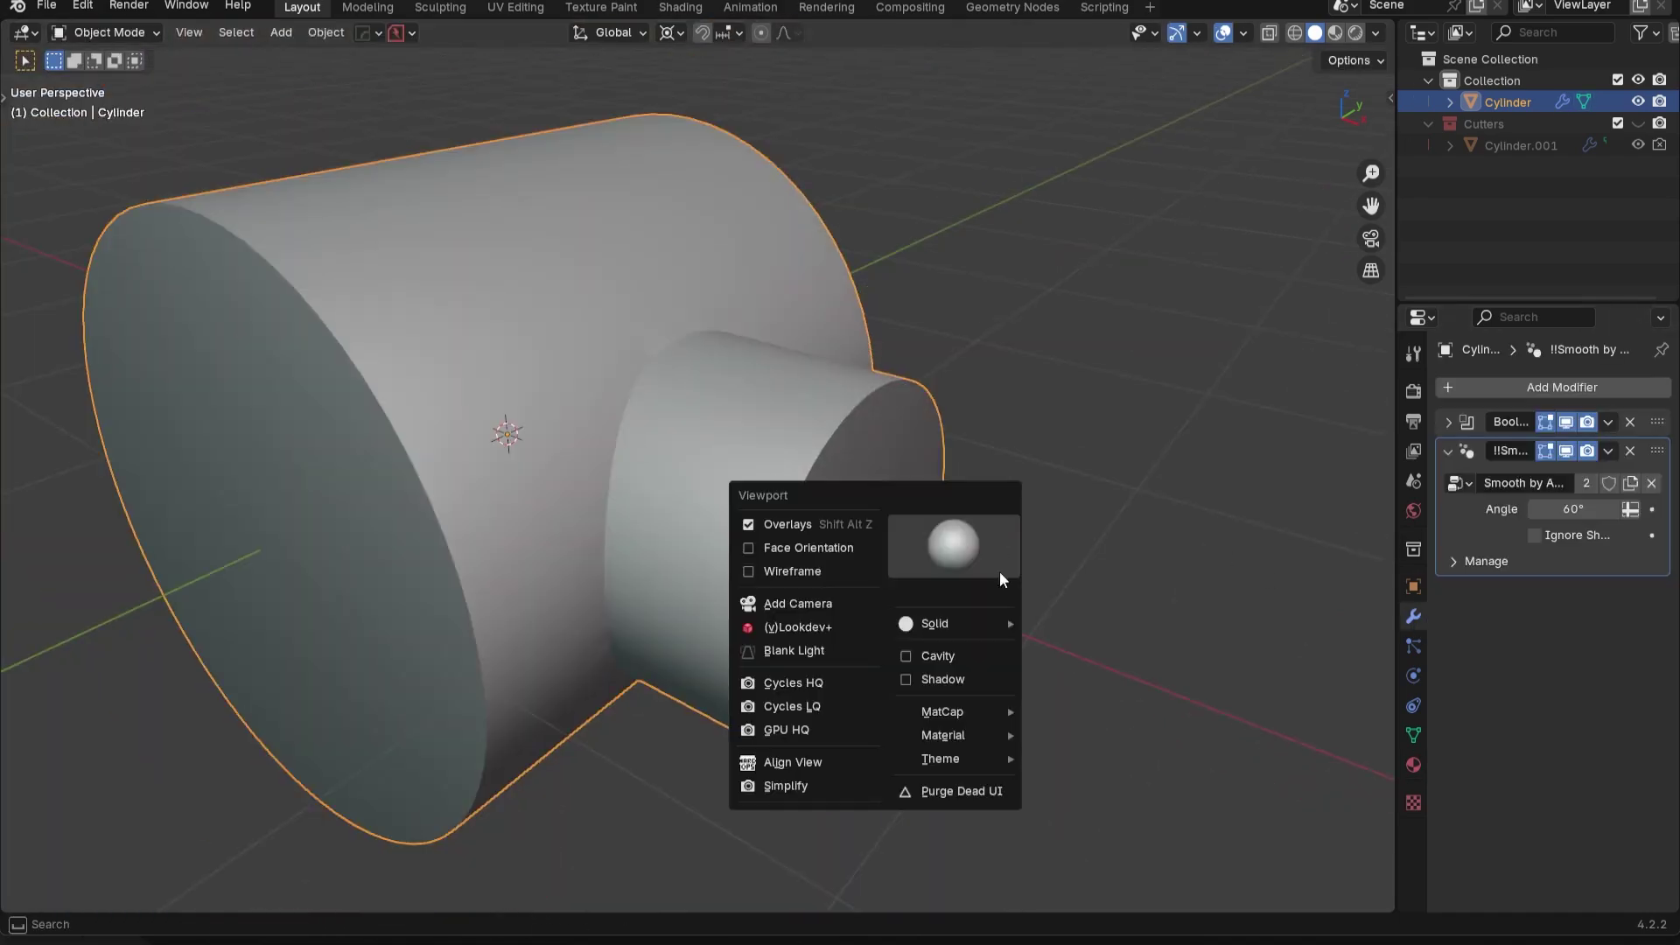
click(970, 657)
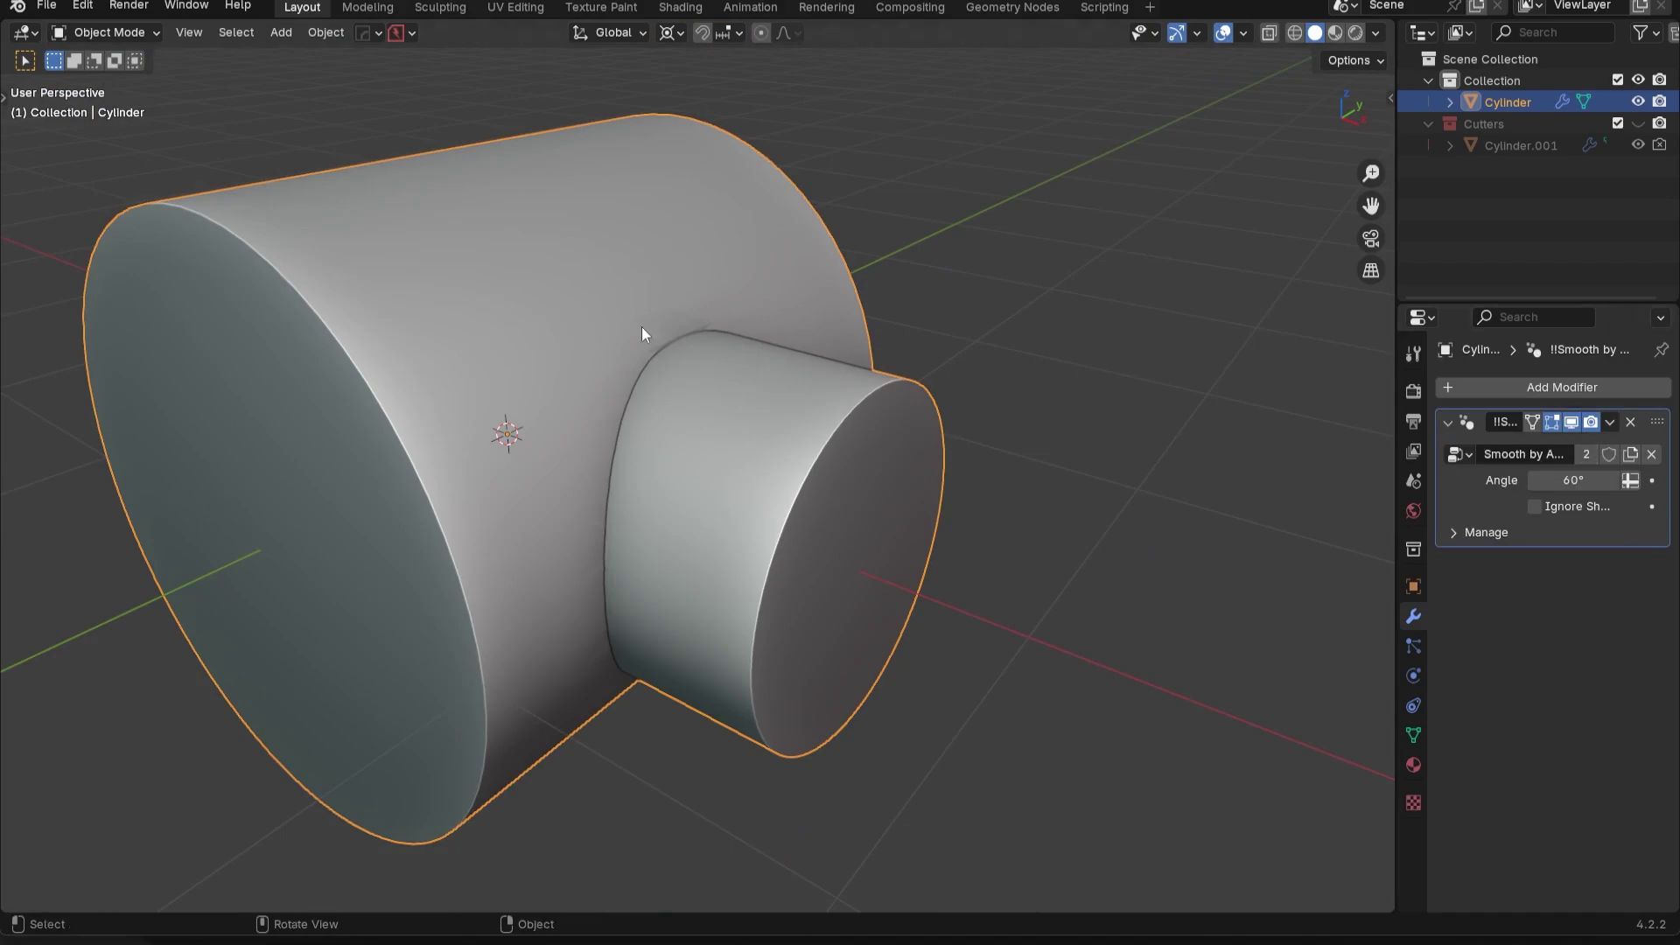
Run a MESHmachine Offset Cut of width 0.10 on the edge loop joining the cylinders and round the junction
key(Tab)
key(alt+a)
alt+click(617, 436)
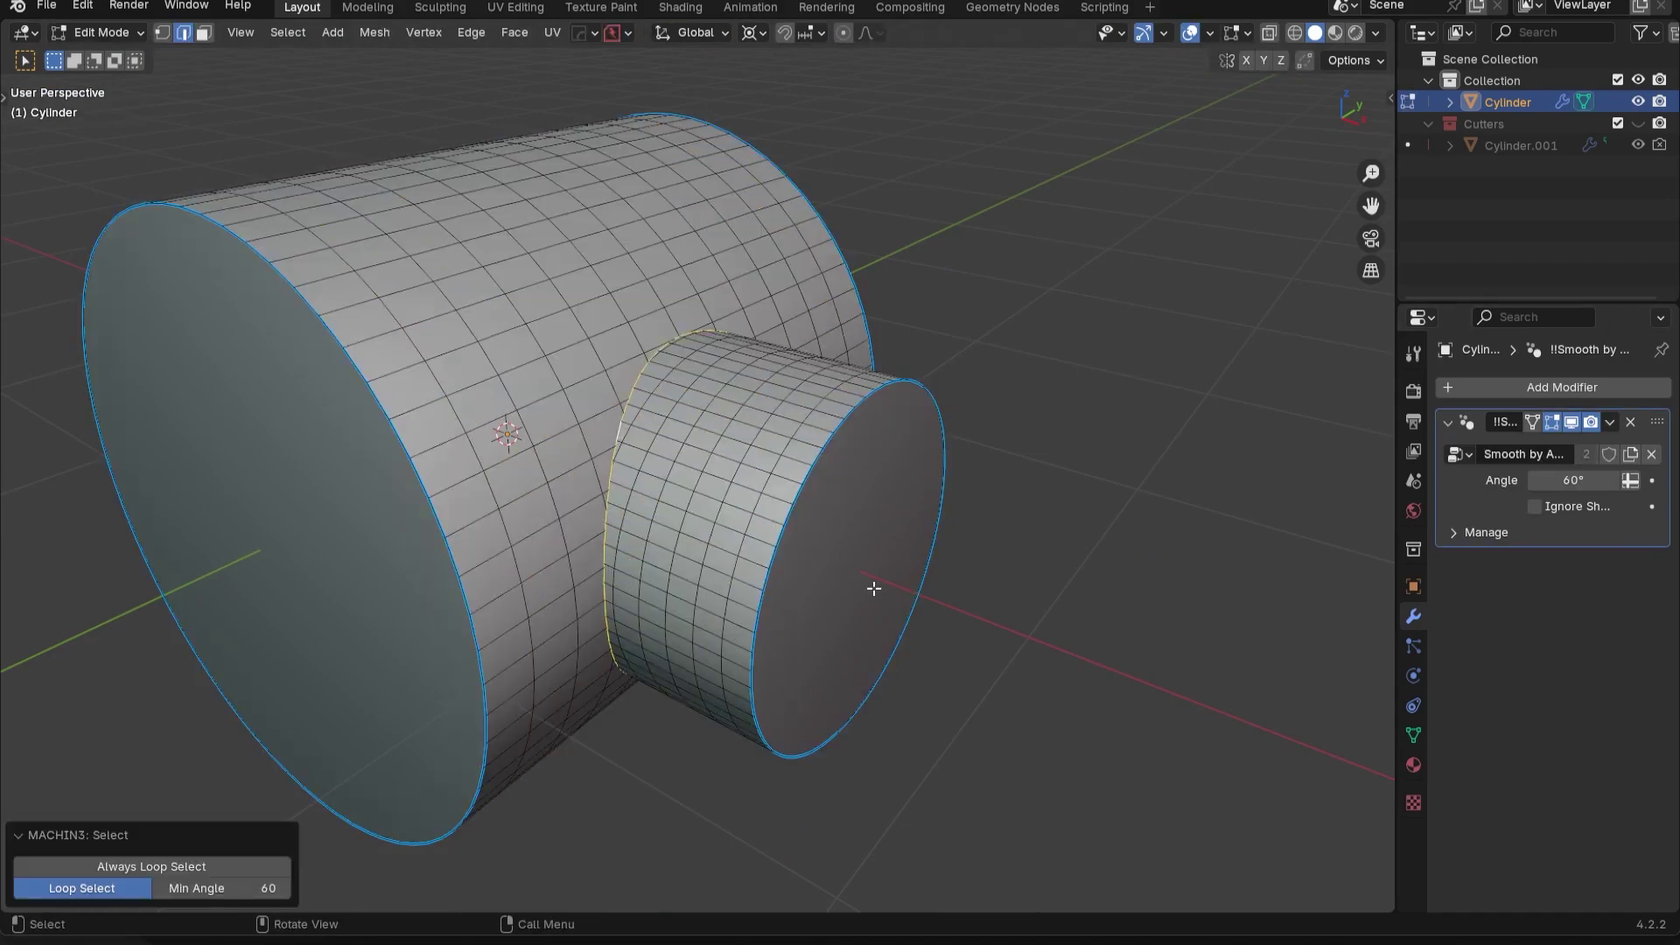
key(y)
click(825, 718)
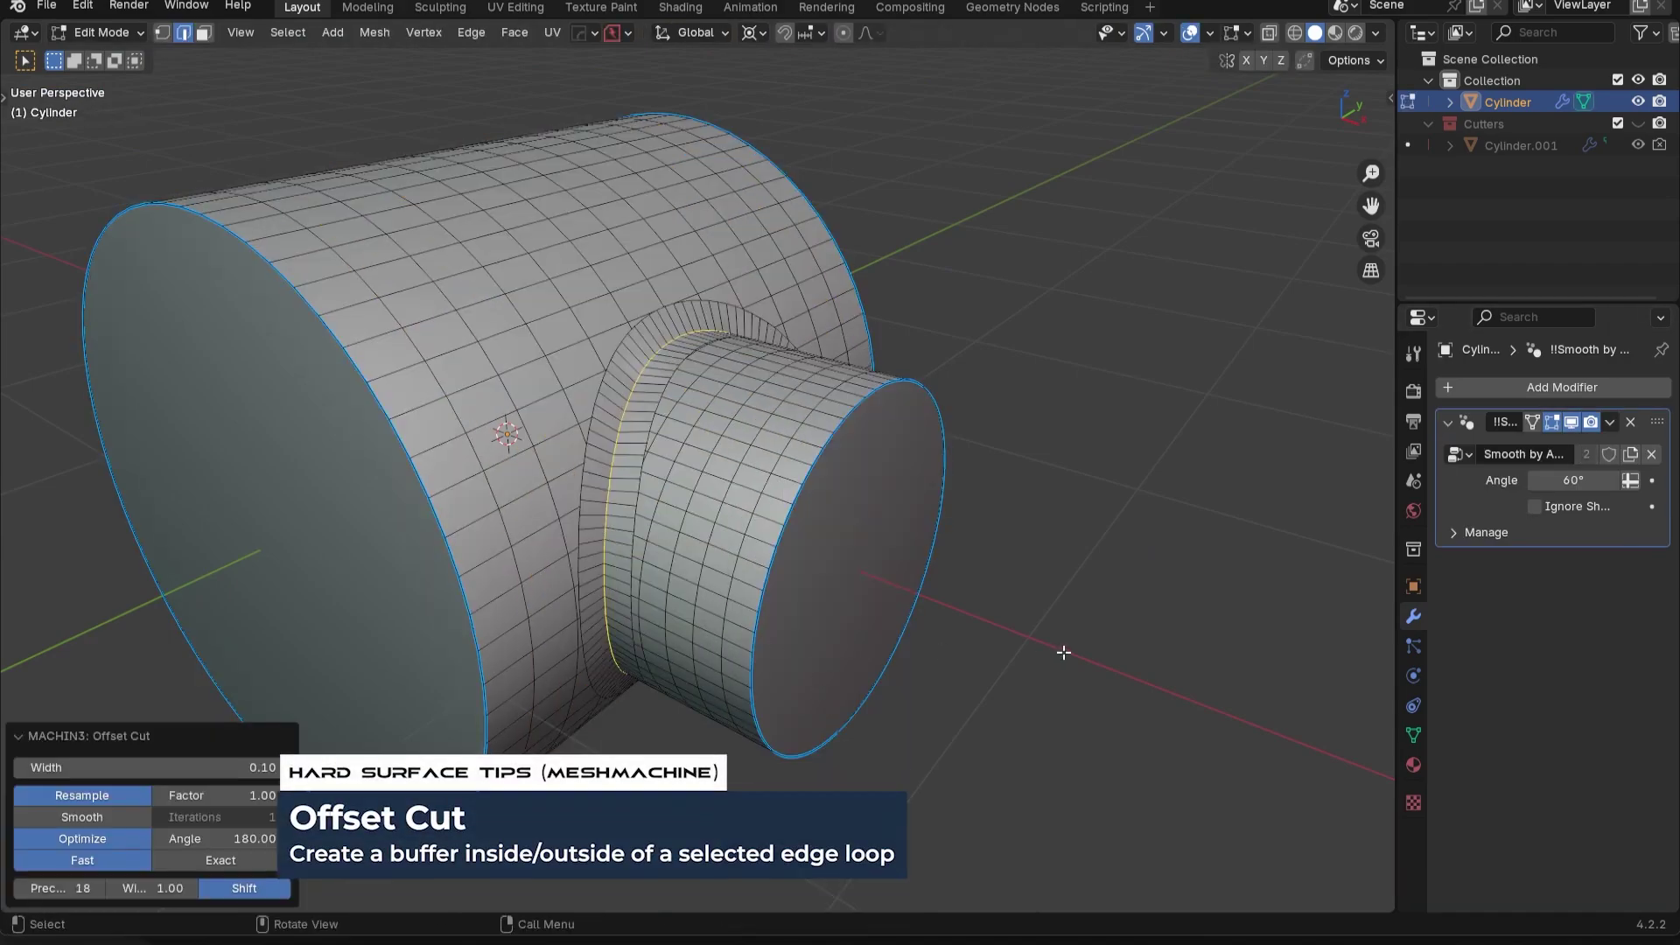
key(Tab)
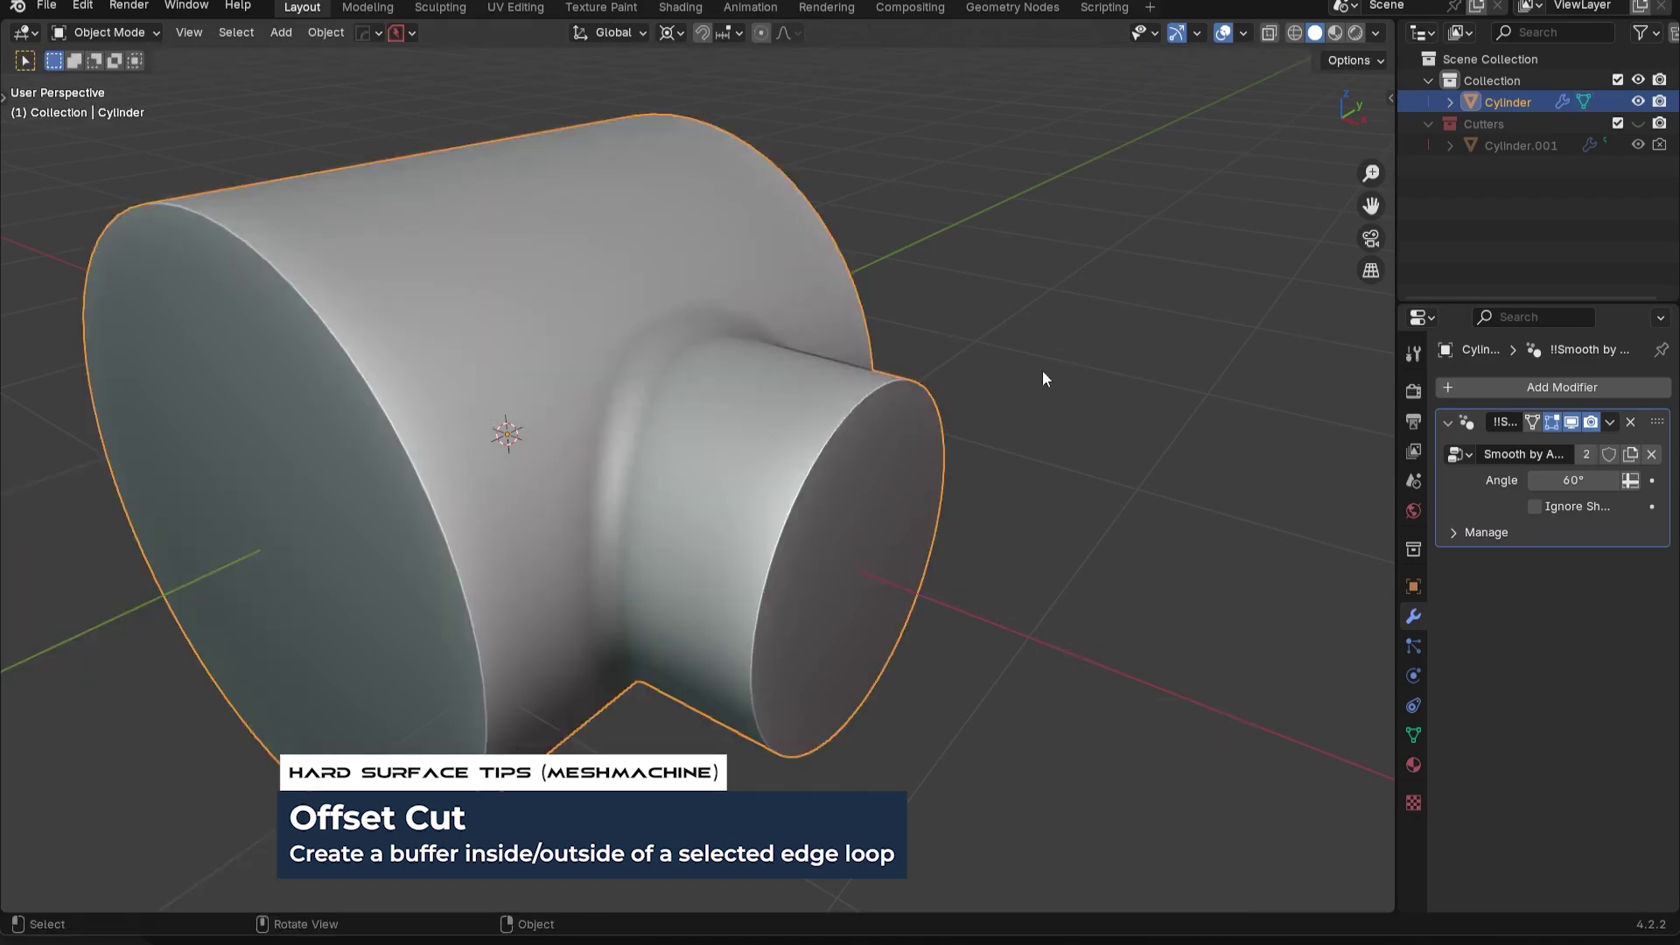
middle_drag(1029, 424, 722, 517)
Select the boss's end face in Edit Mode and grow the selection to cover the boss and its rounded base
key(Tab)
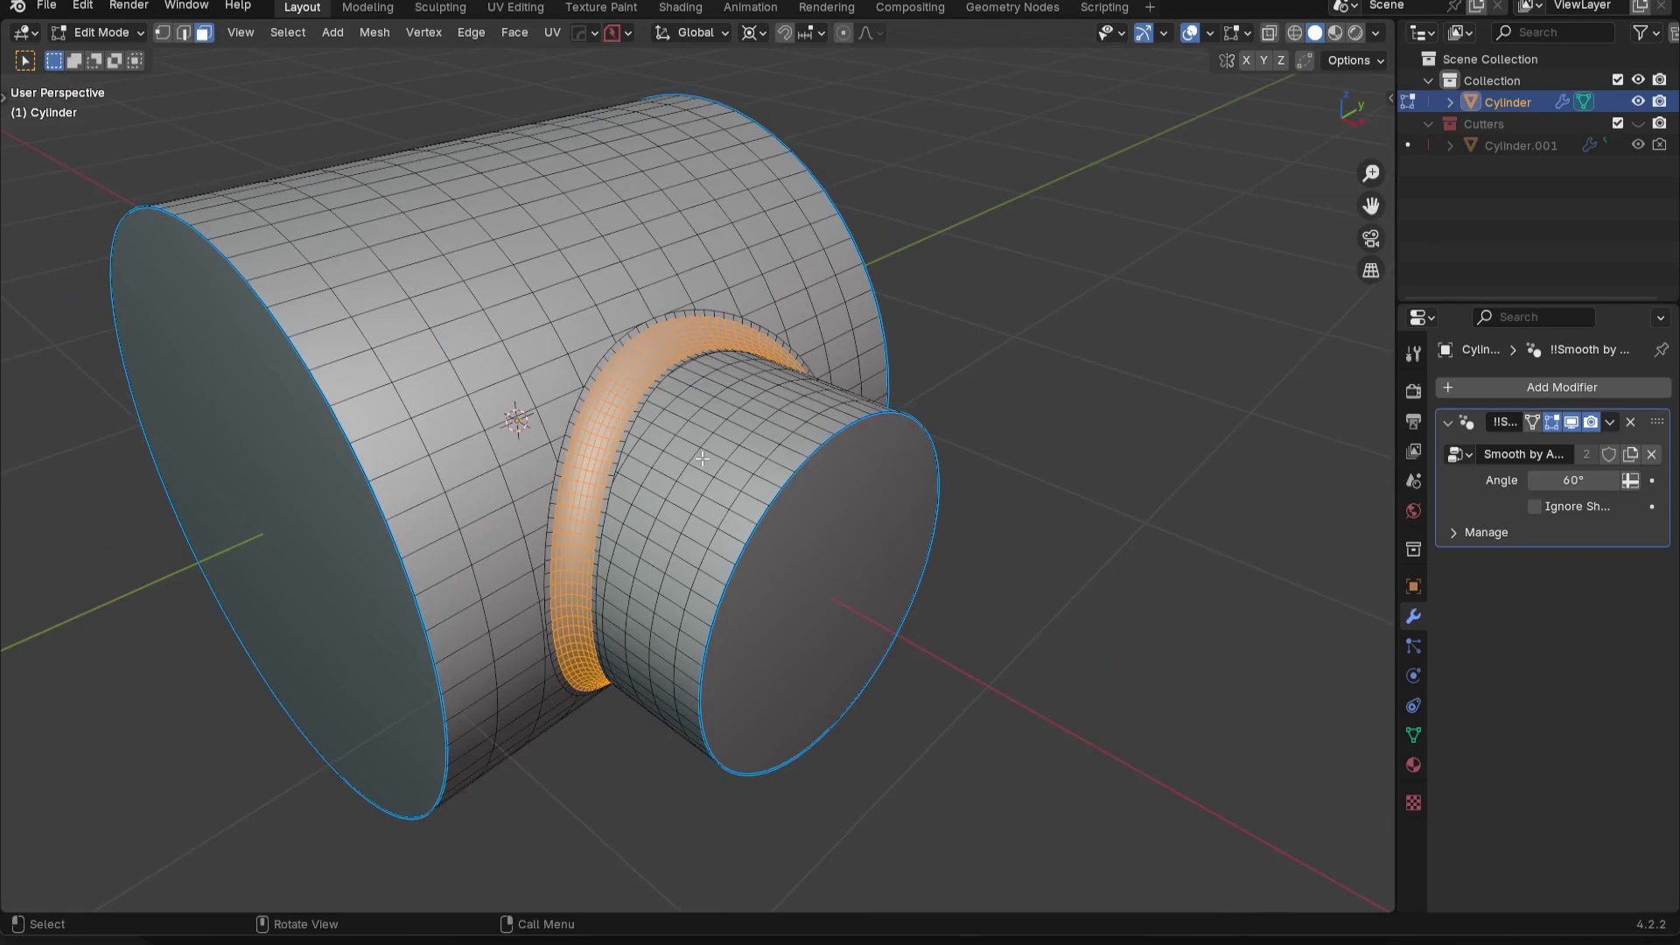
middle_drag(702, 458, 813, 555)
click(816, 554)
key(ctrl+KP_Add)
key(ctrl+KP_Add)
key(ctrl+KP_Add)
key(ctrl+KP_Add)
key(ctrl+KP_Add)
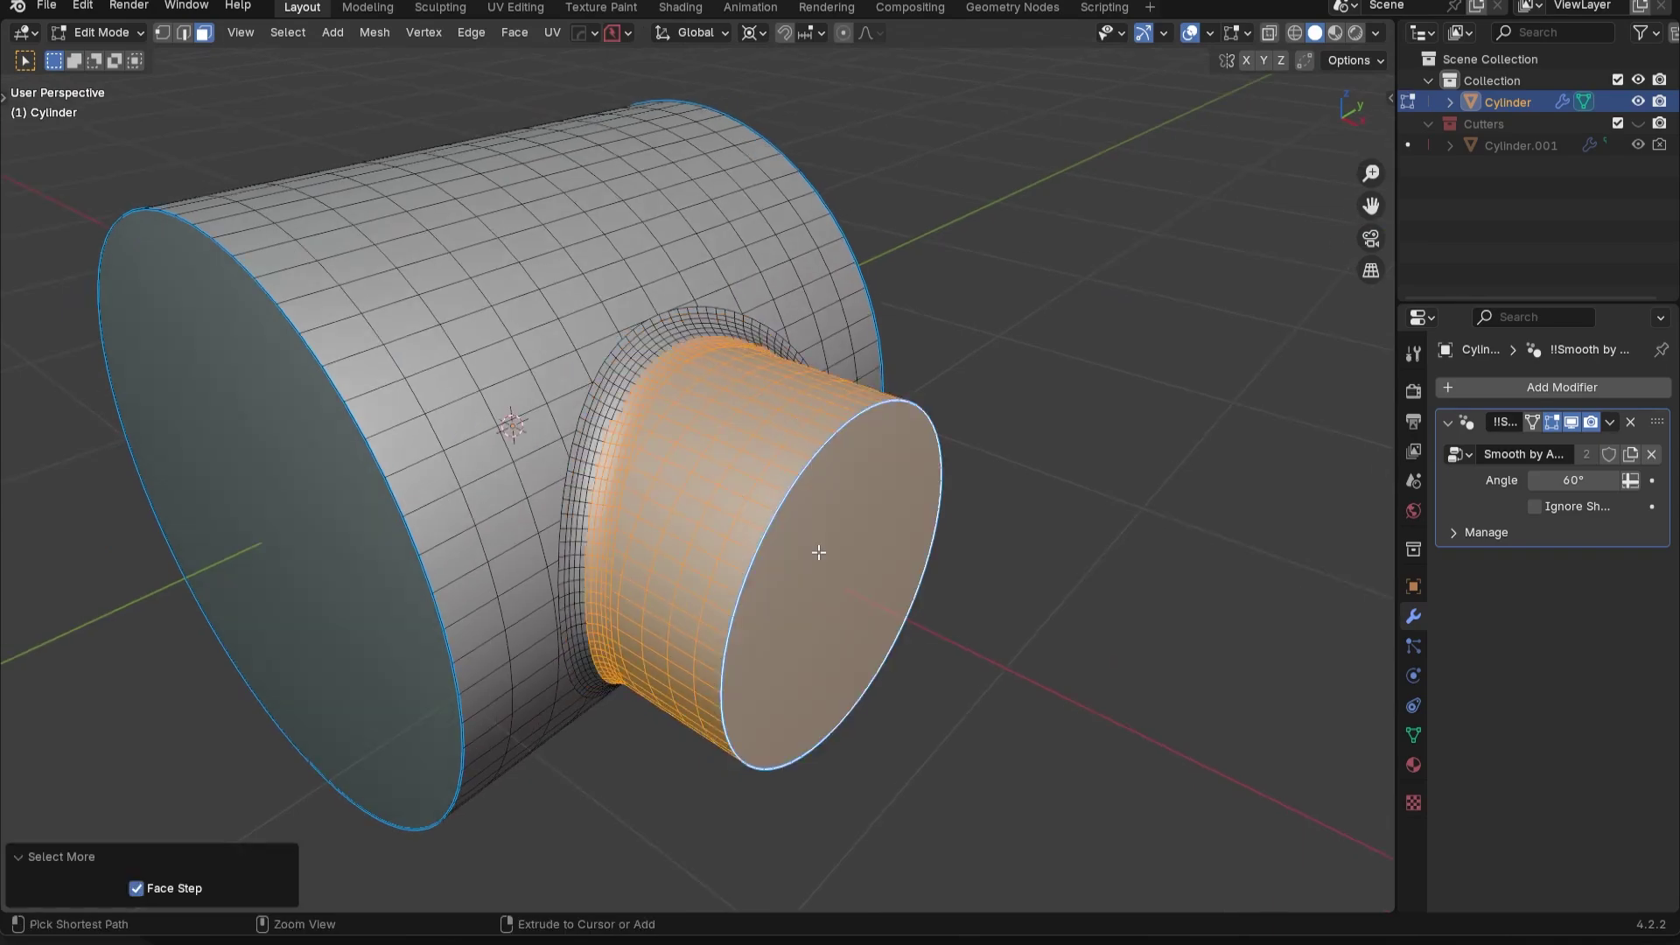
key(ctrl+KP_Add)
key(ctrl+KP_Add)
key(ctrl+KP_Add)
key(ctrl+KP_Subtract)
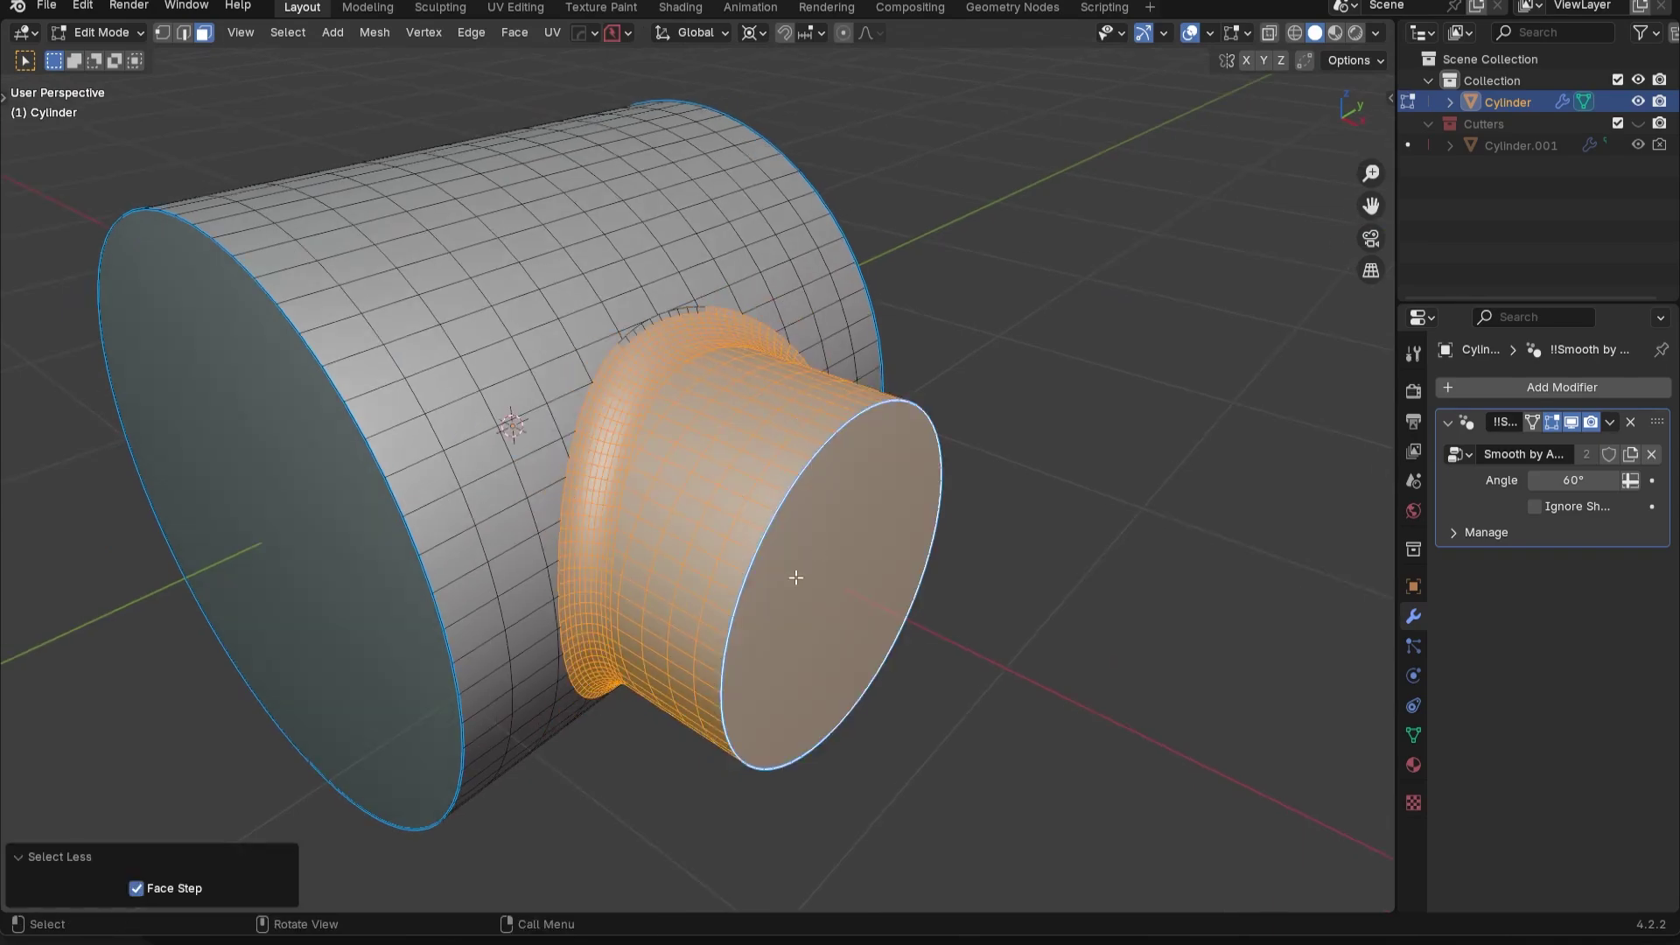
Try to rotate the selected boss with its rounded base about the Y axis
key(r)
key(y)
click(880, 302)
key(Tab)
middle_drag(874, 510, 891, 606)
key(ctrl+z)
key(ctrl+z)
key(Tab)
click(901, 391)
middle_drag(901, 391, 806, 475)
key(Tab)
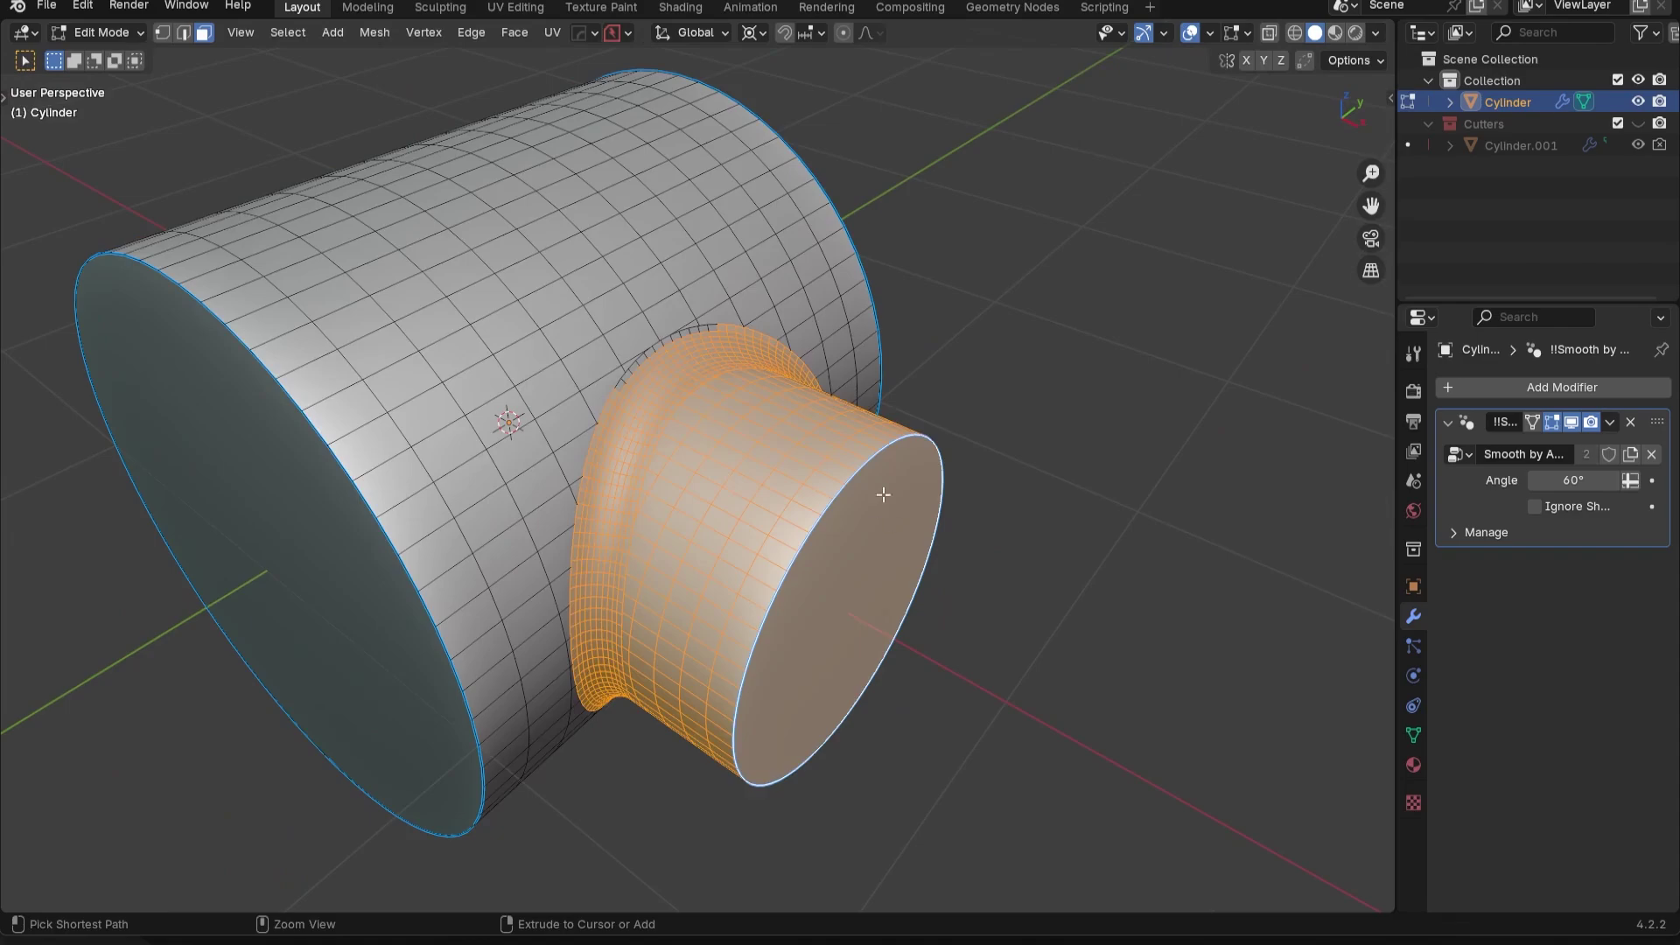
Undo the selection, rounding and offset cut edits back to the object with its live Boolean modifier
key(ctrl+z)
key(ctrl+z)
key(ctrl+z)
key(ctrl+z)
key(ctrl+z)
key(ctrl+z)
key(ctrl+z)
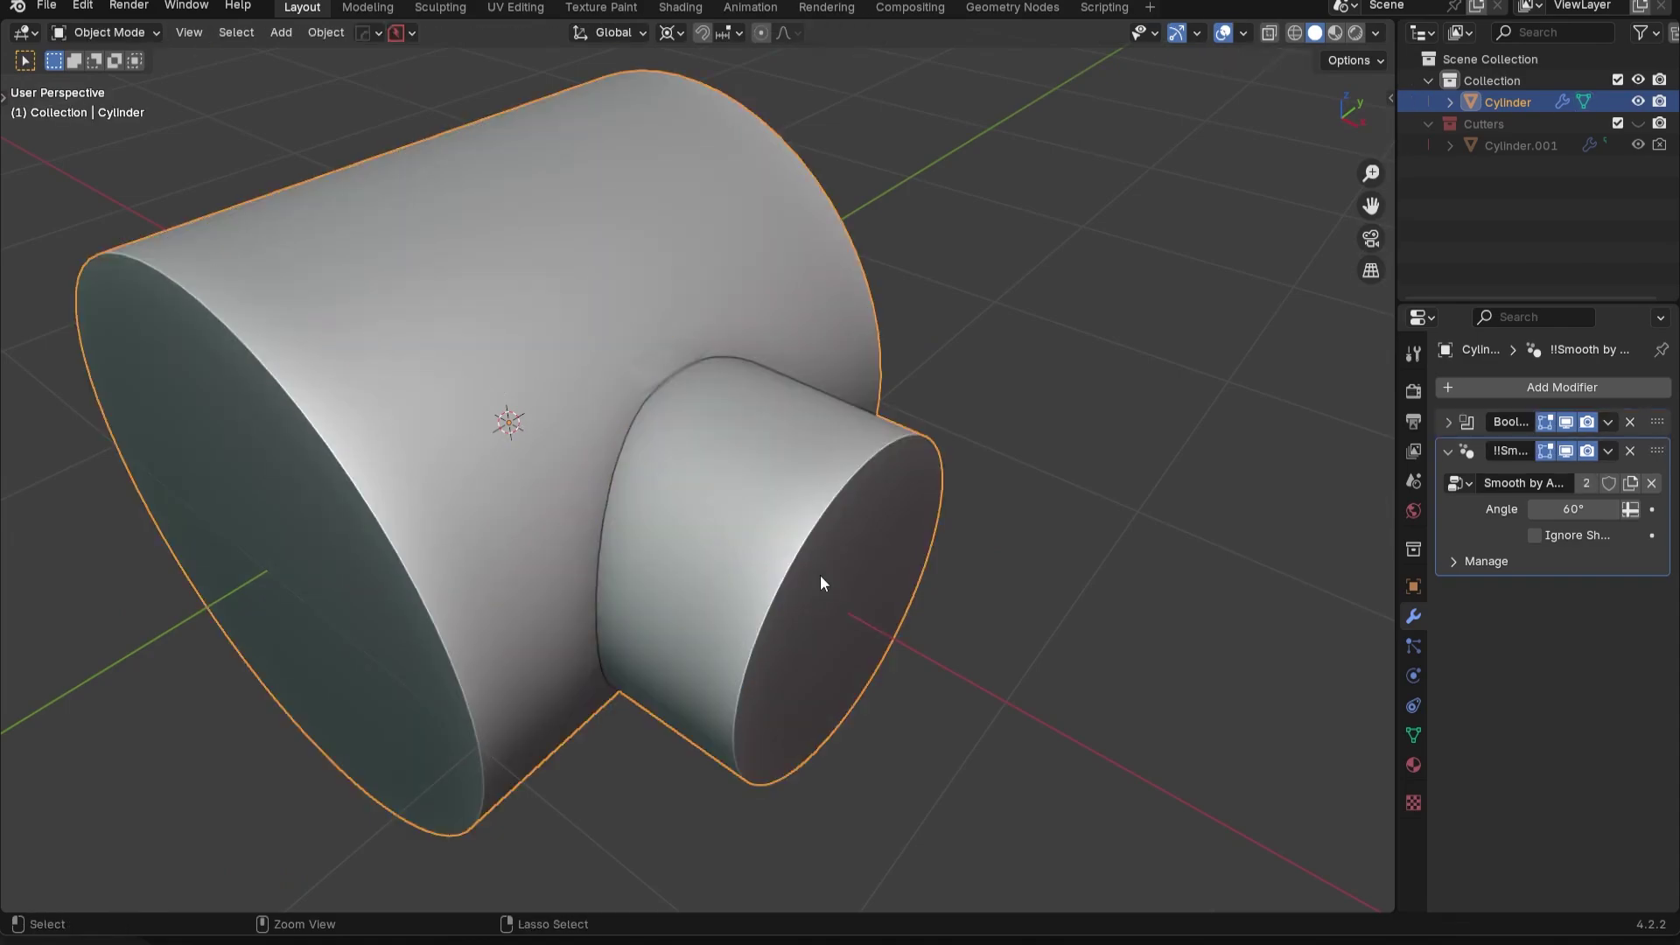
Reveal the boss's boolean cutter cylinder and set the pivot point to 3D Cursor
key(q)
click(807, 597)
scroll(807, 597, down, 2)
middle_drag(881, 650, 911, 667)
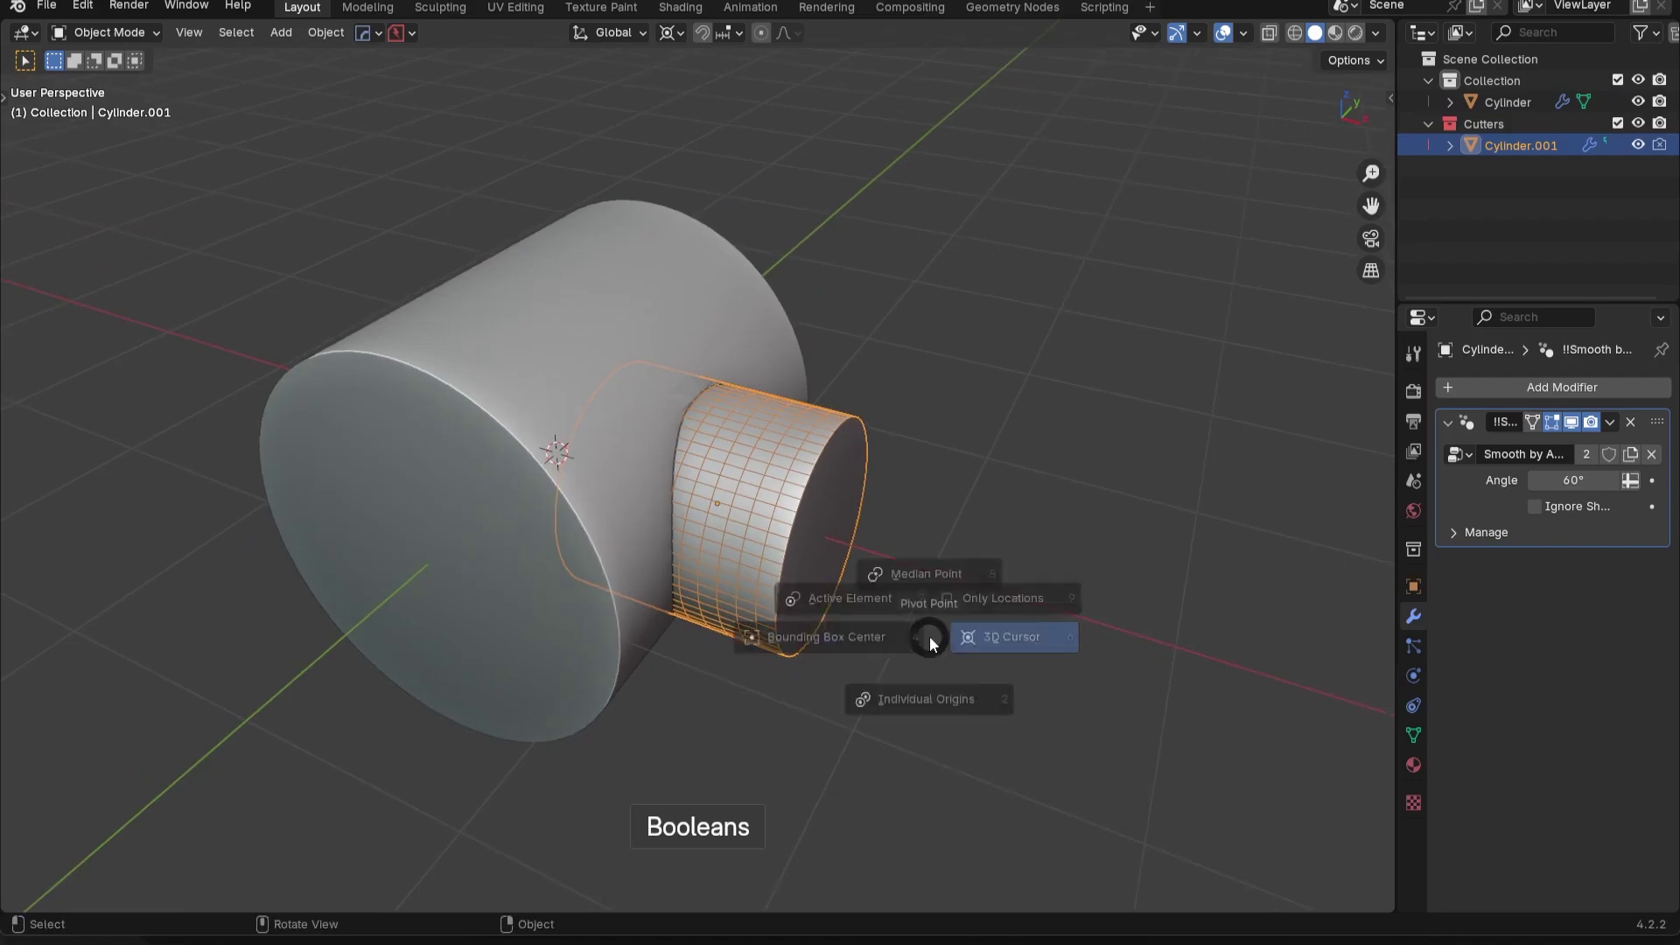
key(period)
click(1107, 634)
Rotate the cutter cylinder about -52.7° around the global Y axis
key(r)
key(y)
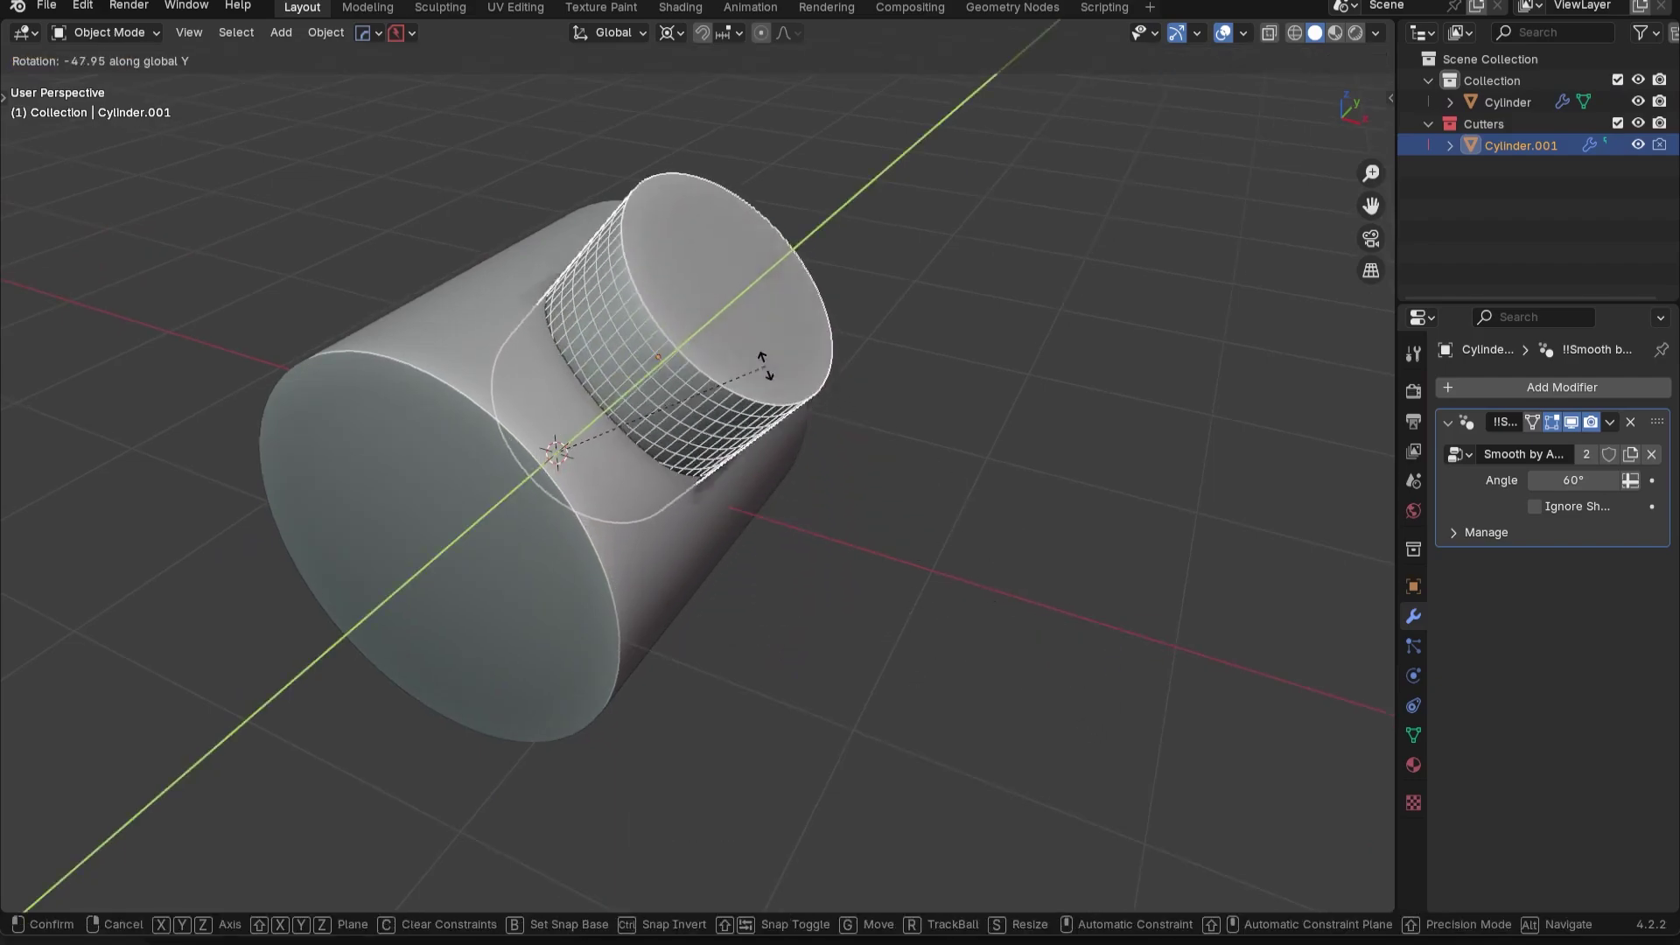
click(753, 355)
Hide the viewport overlays and examine the shading where the rotated boss meets the body, testing a further Y rotation
click(1224, 33)
middle_drag(868, 375, 856, 564)
scroll(856, 564, up, 2)
middle_drag(856, 564, 898, 581)
scroll(898, 581, up, 1)
scroll(780, 513, up, 1)
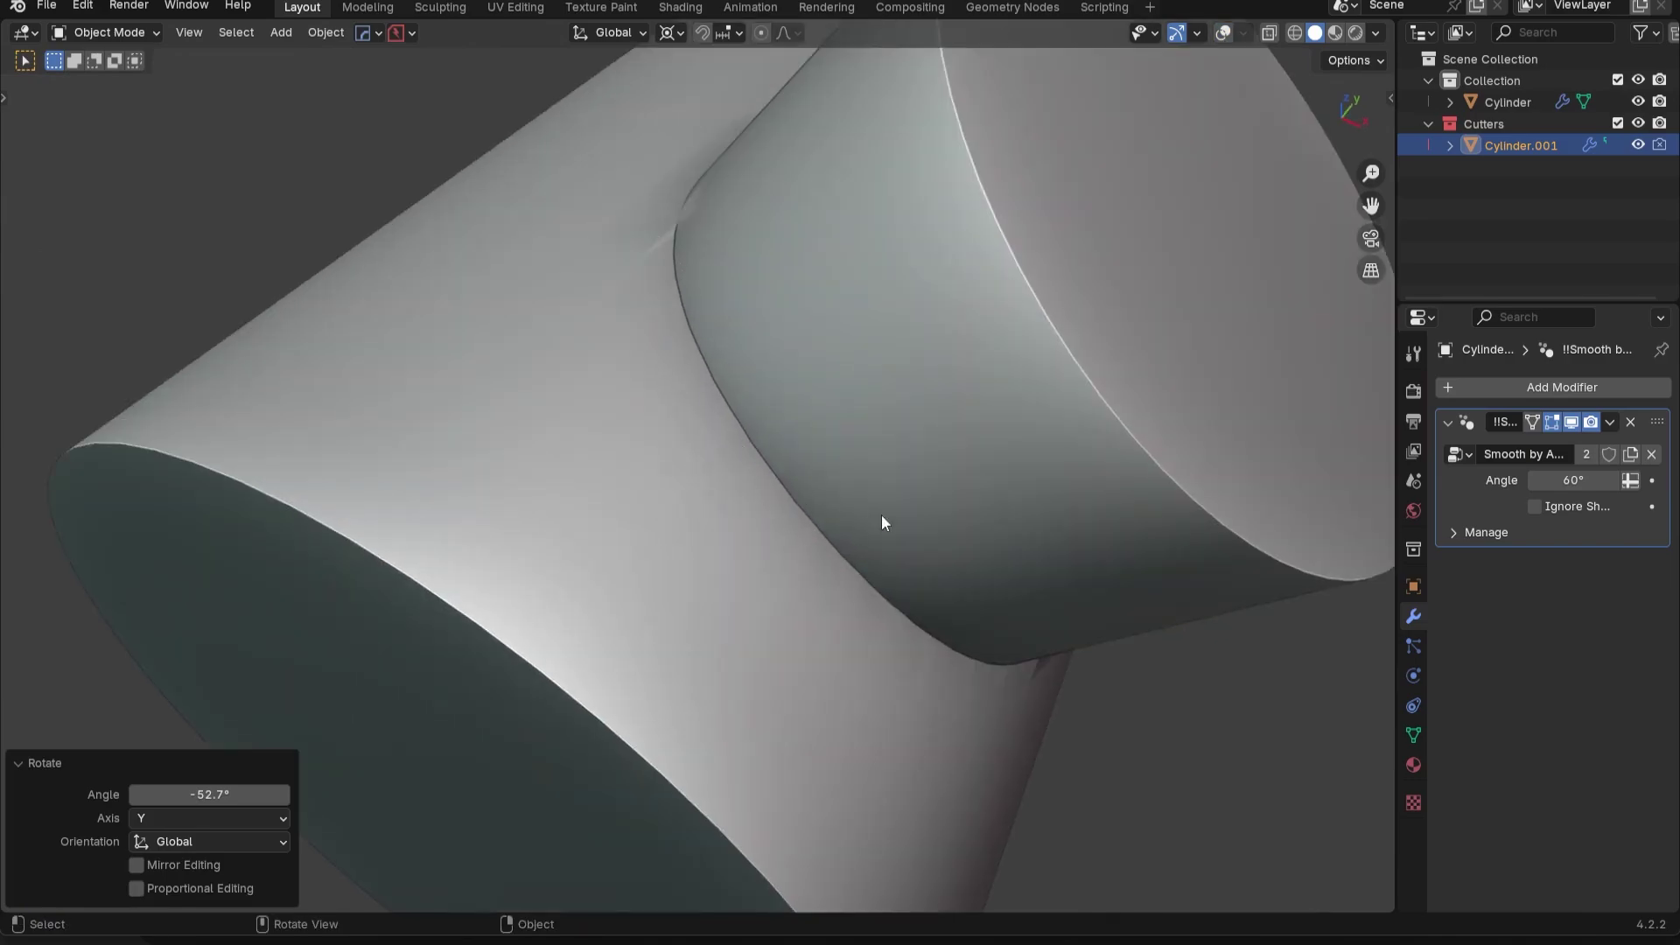
key(r)
key(y)
right_click(1026, 573)
scroll(1019, 576, down, 3)
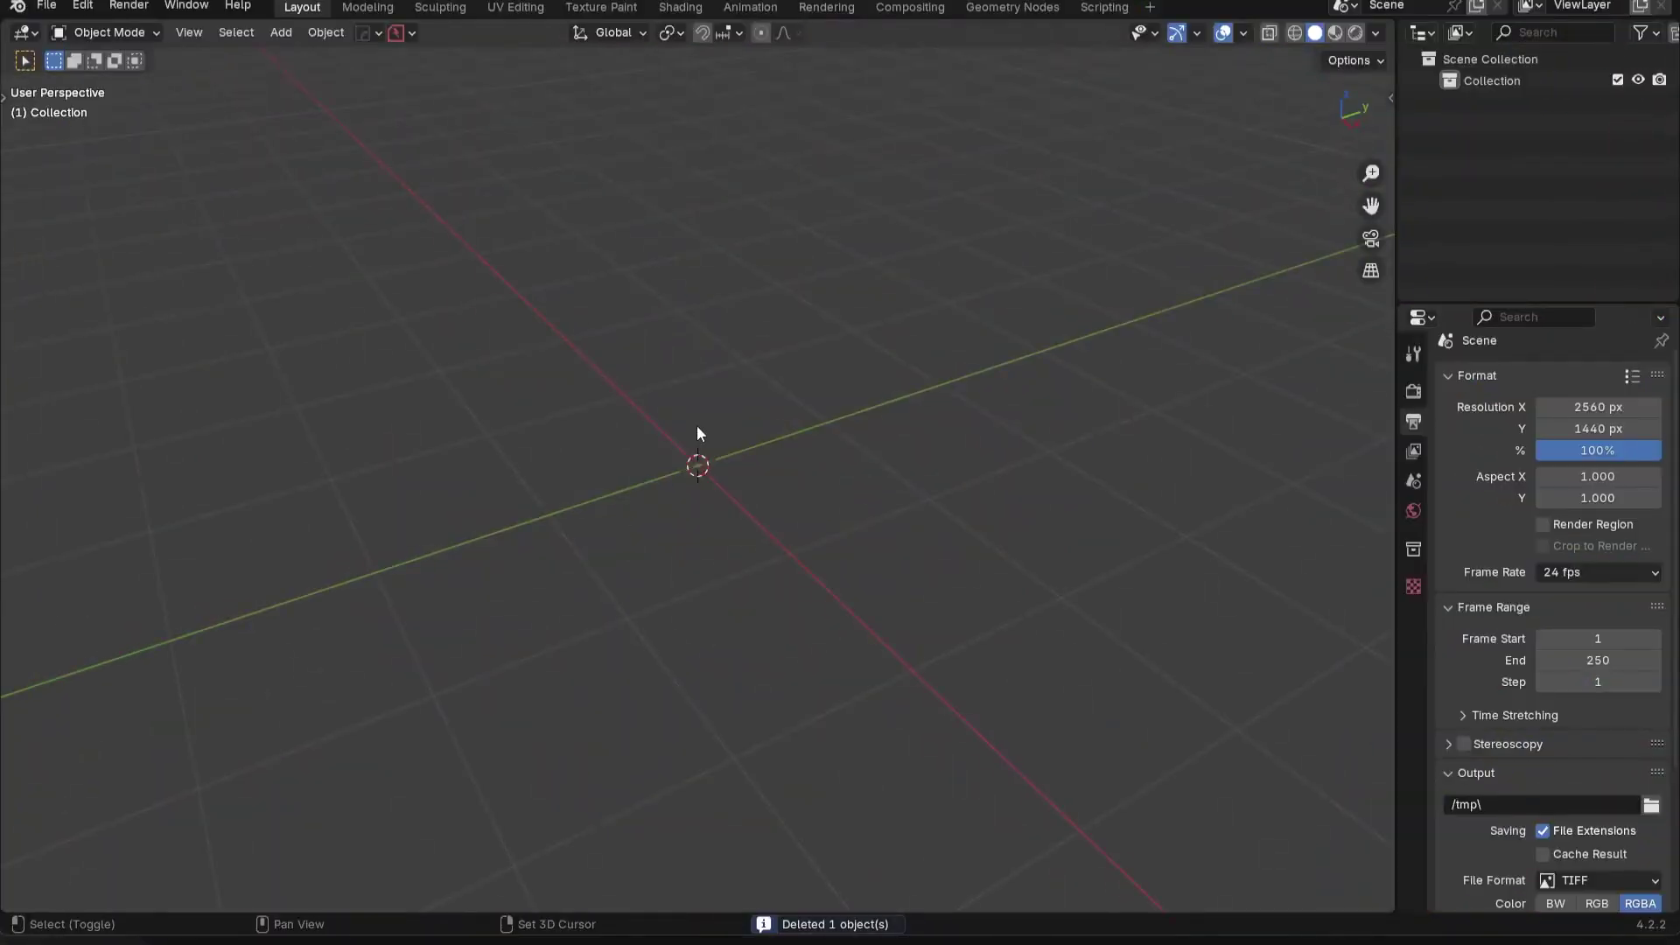
Add a cylinder mesh at the world origin and give it a higher vertex count
key(shift+a)
mouse_move(696, 425)
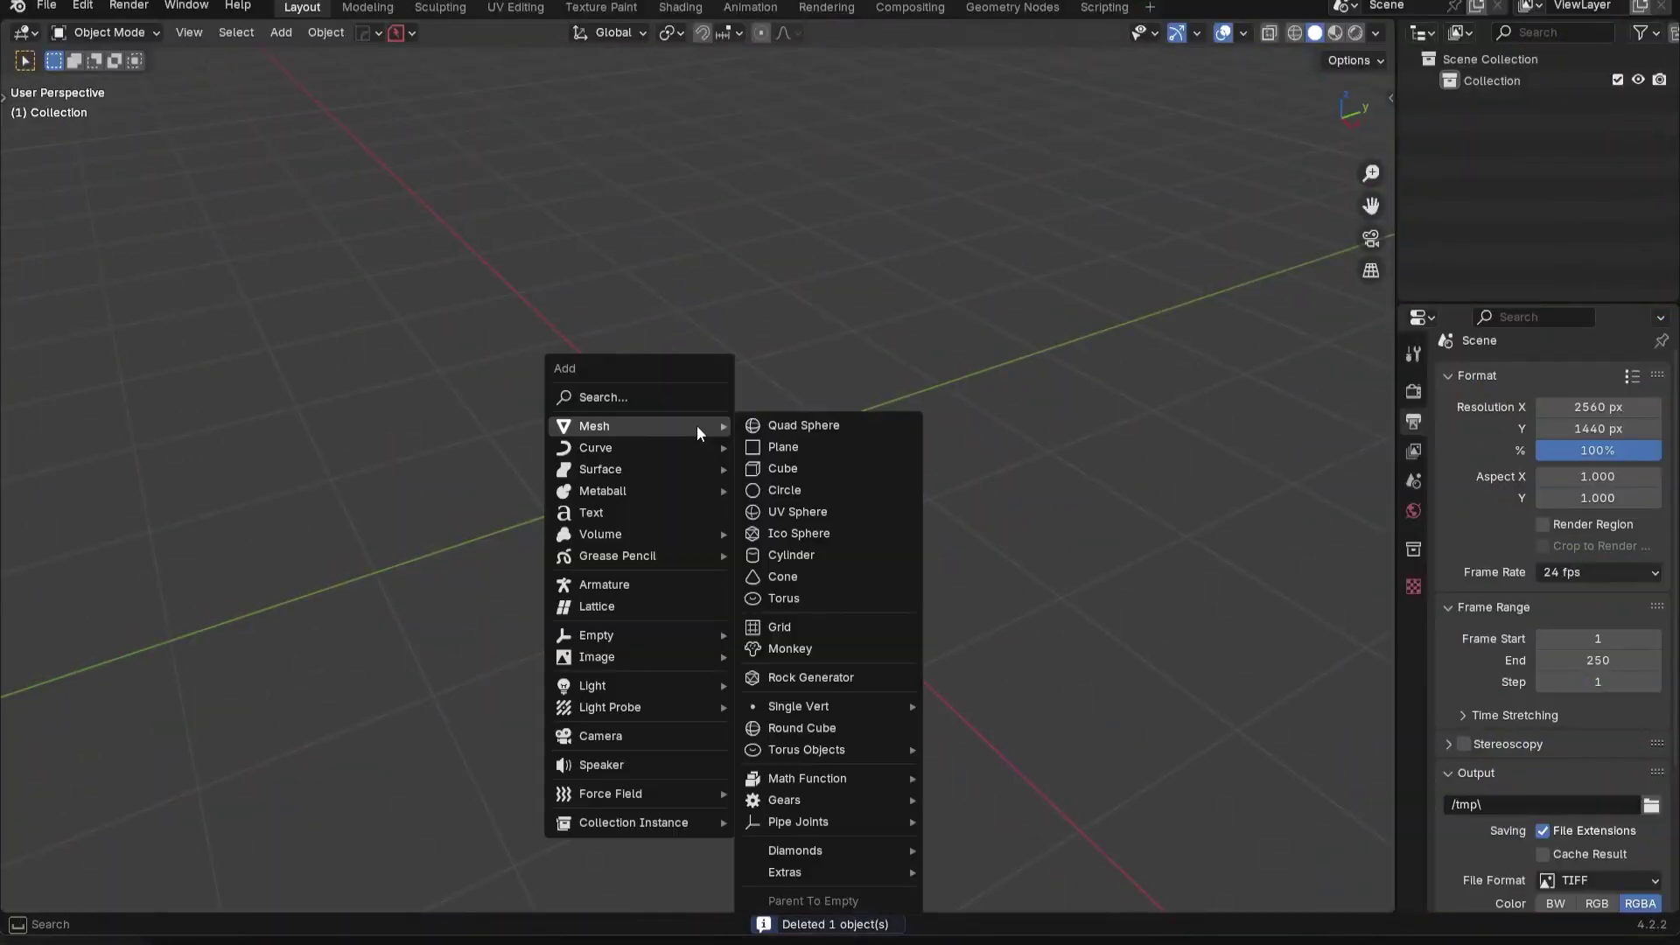
click(792, 555)
click(61, 892)
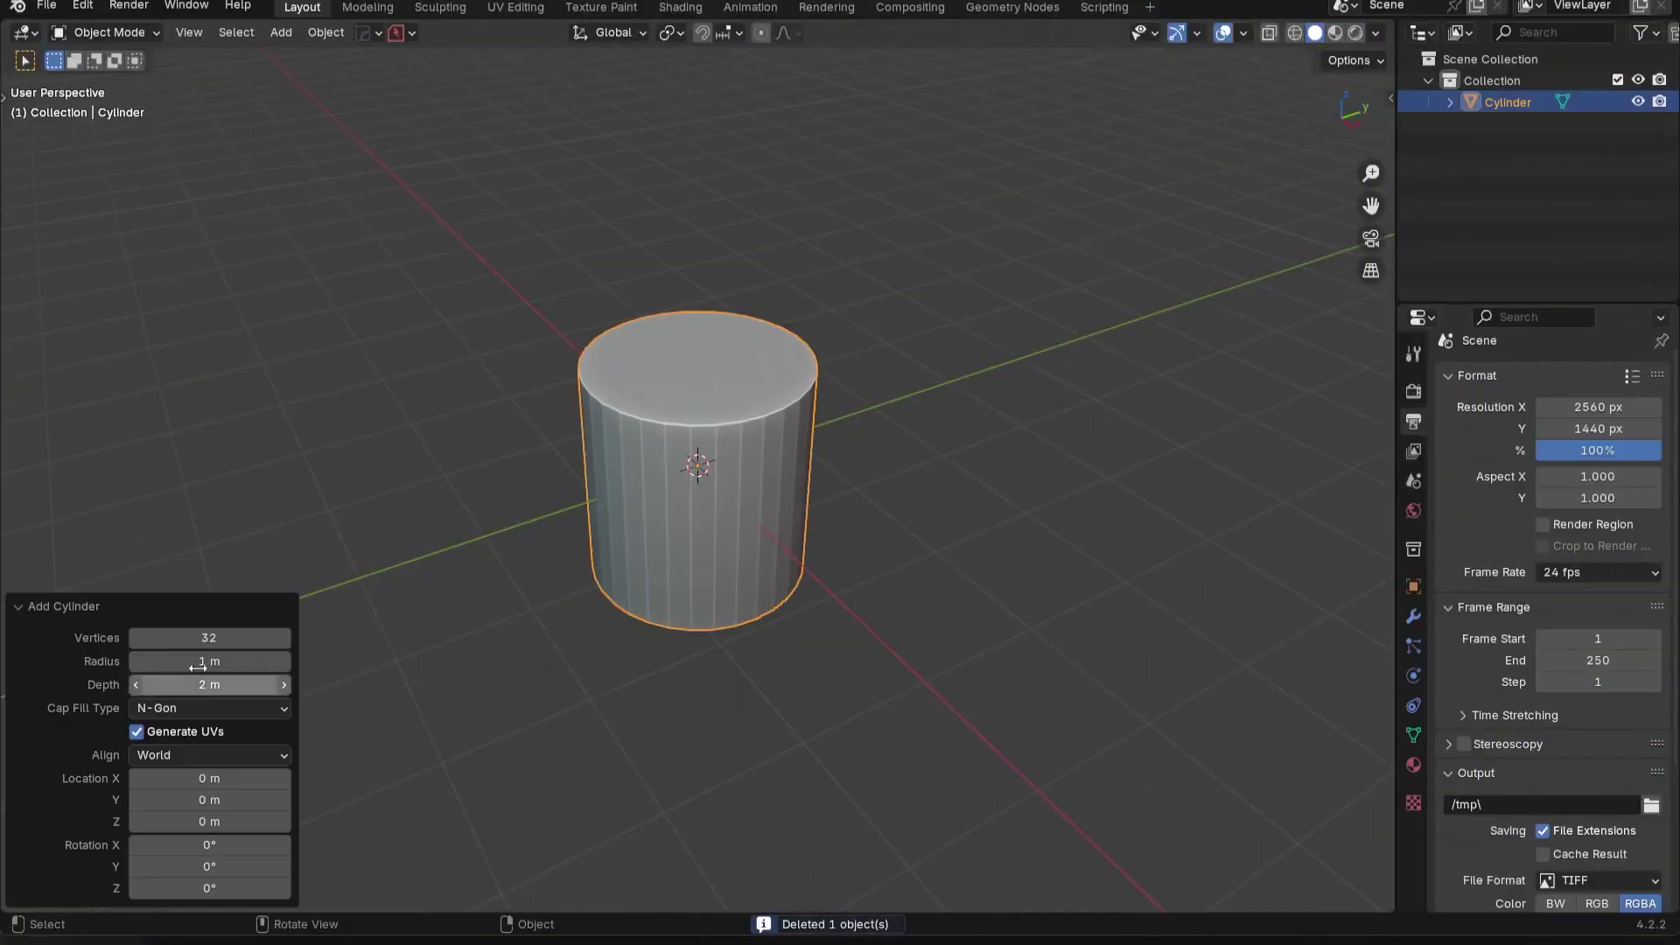
double_click(212, 638)
key(Return)
Sharpen the cylinder with 30° sharpness and rotate it 90° about the global X axis
middle_drag(793, 385, 777, 391)
key(q)
click(777, 390)
key(r)
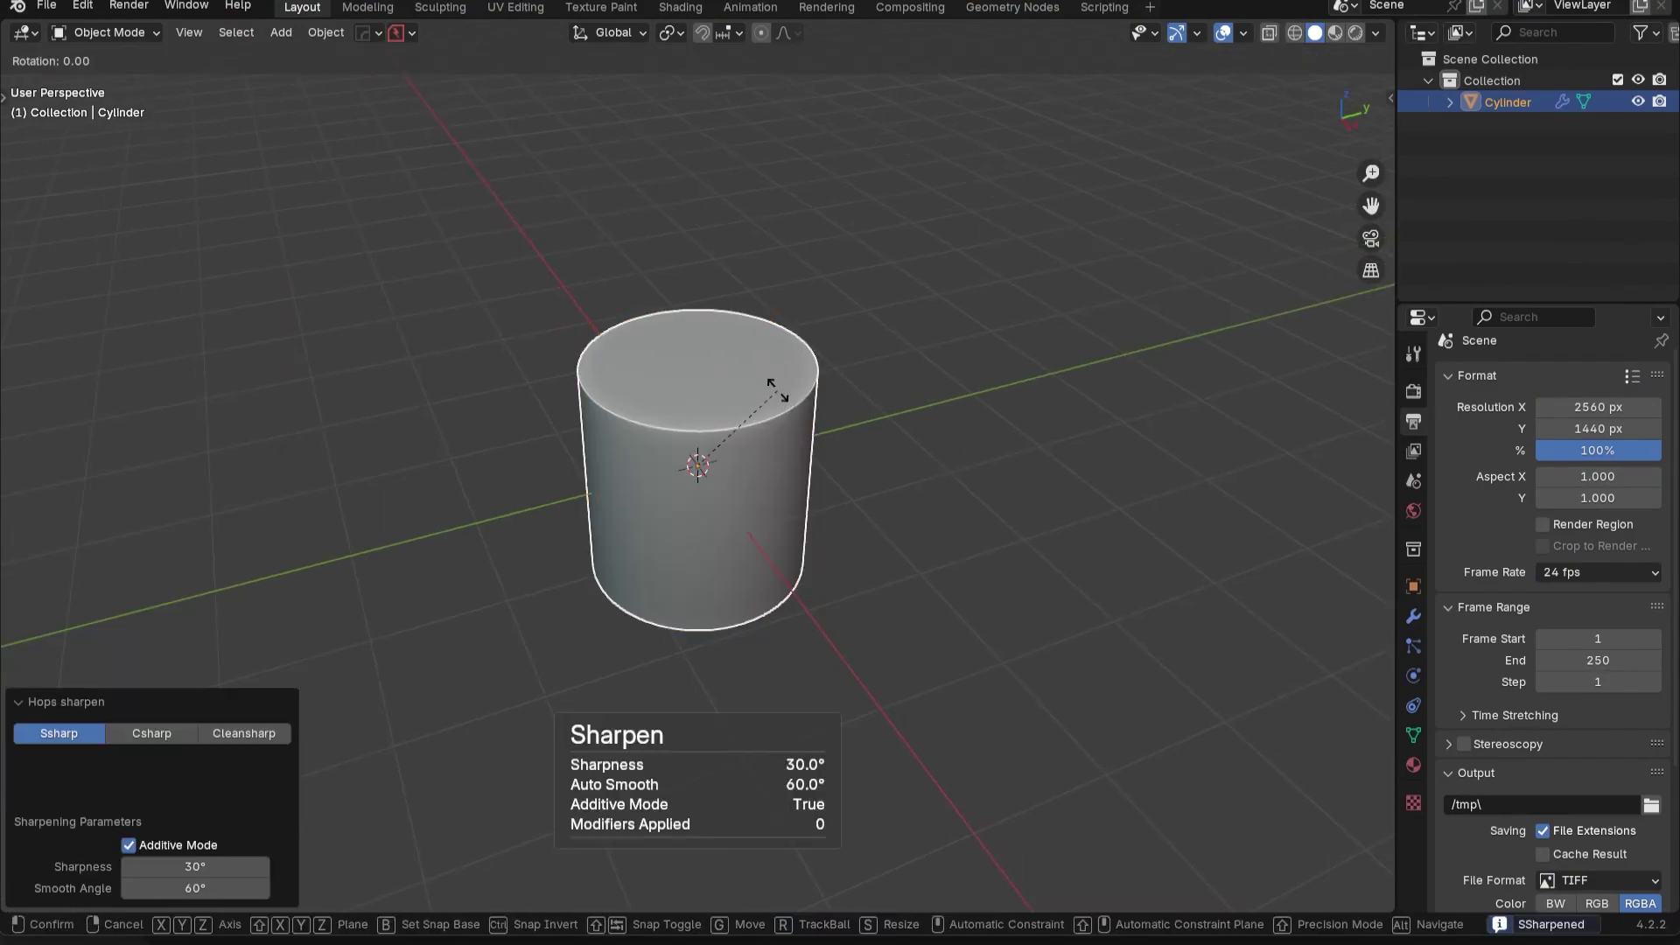
key(x)
key(9)
key(0)
key(Return)
key(KP_3)
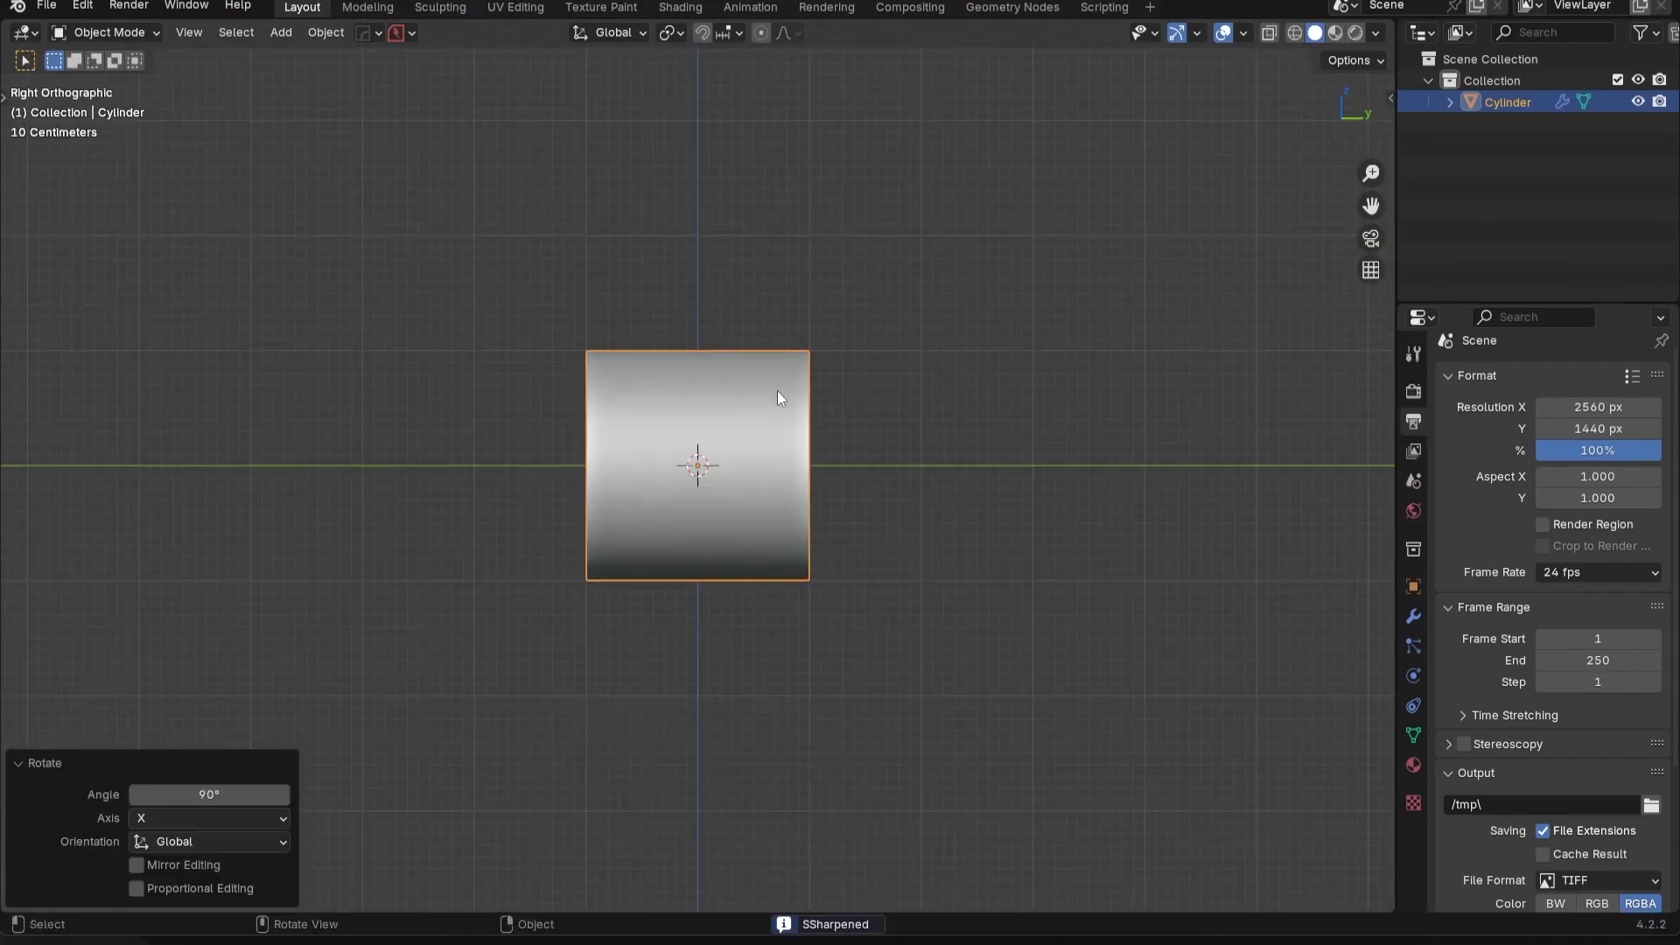
Duplicate the cylinder in place and rotate the copy 90° about the global Z axis
middle_drag(777, 391, 828, 487)
scroll(952, 492, up, 2)
key(shift+d)
right_click(884, 512)
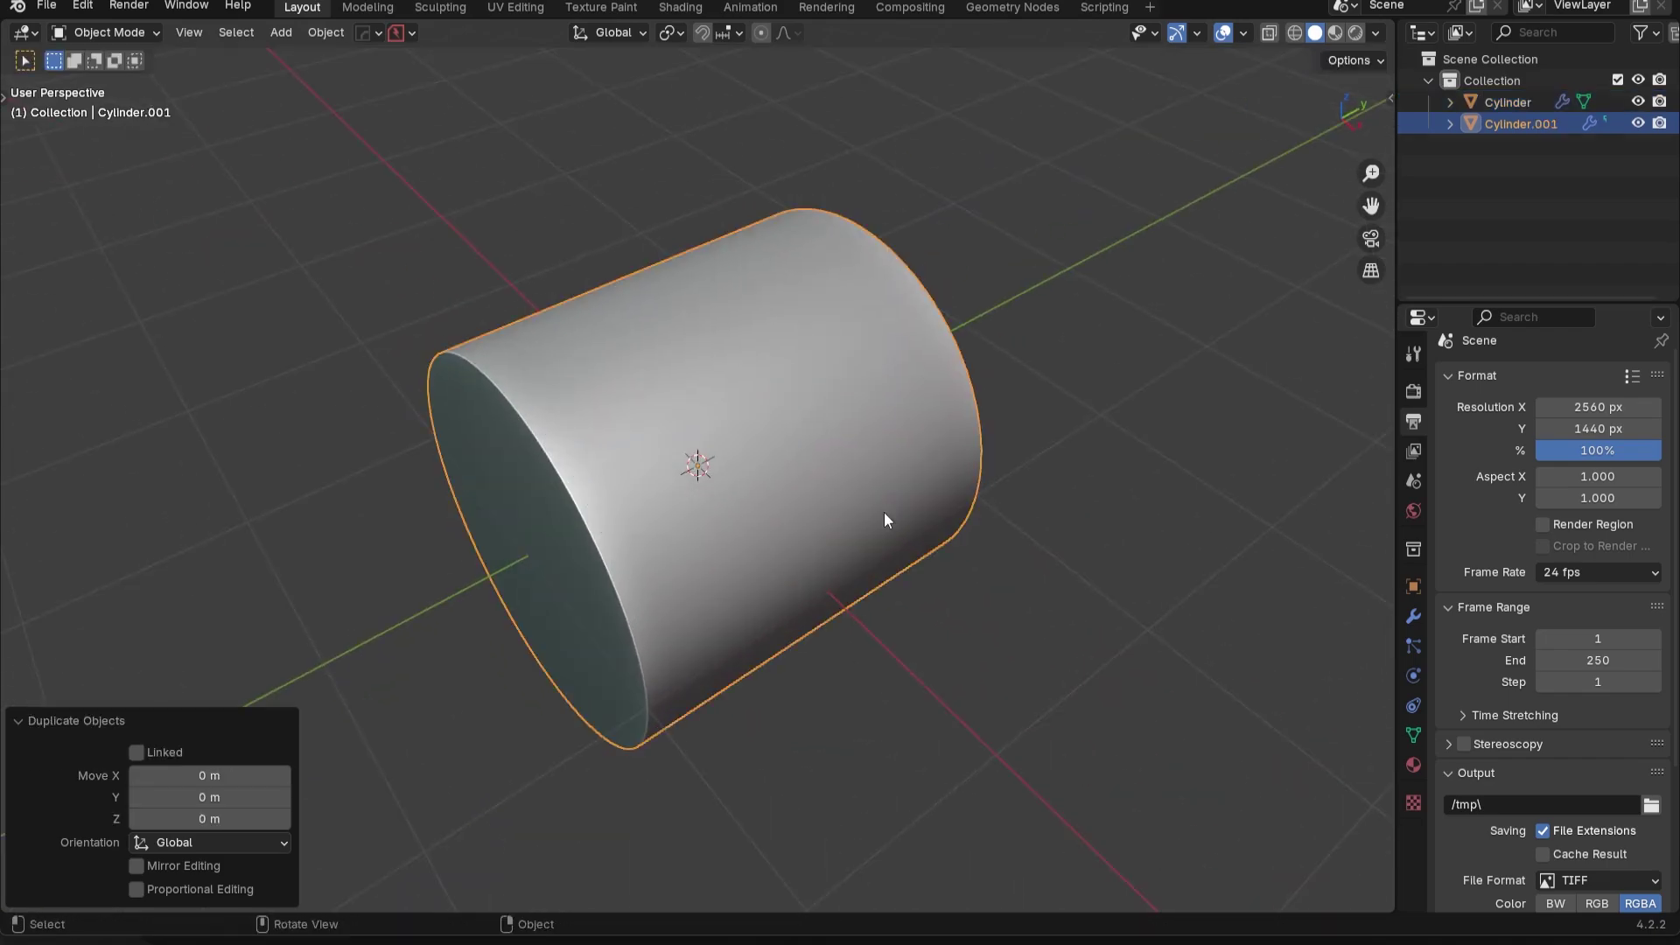
key(r)
key(z)
key(9)
key(0)
key(Return)
Scale the duplicate cylinder to about 0.69 and move it about 1.215 m along X so it protrudes from the body
key(s)
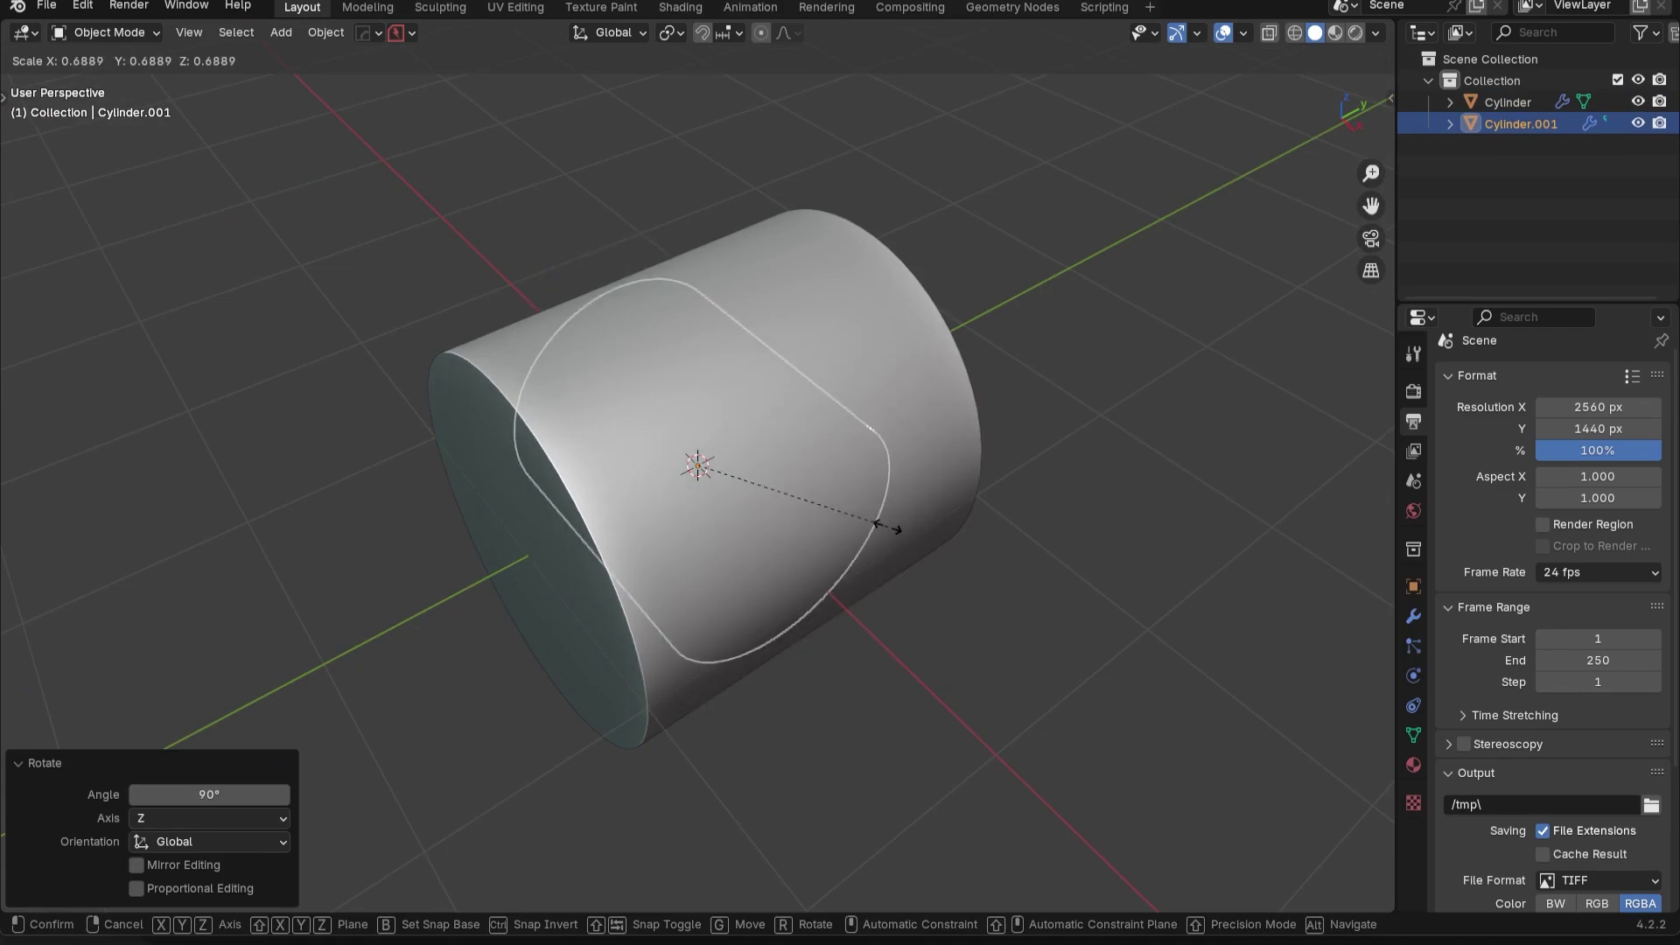
click(874, 522)
key(g)
key(x)
click(1087, 612)
middle_drag(891, 613, 819, 603)
click(1410, 618)
scroll(819, 604, up, 5)
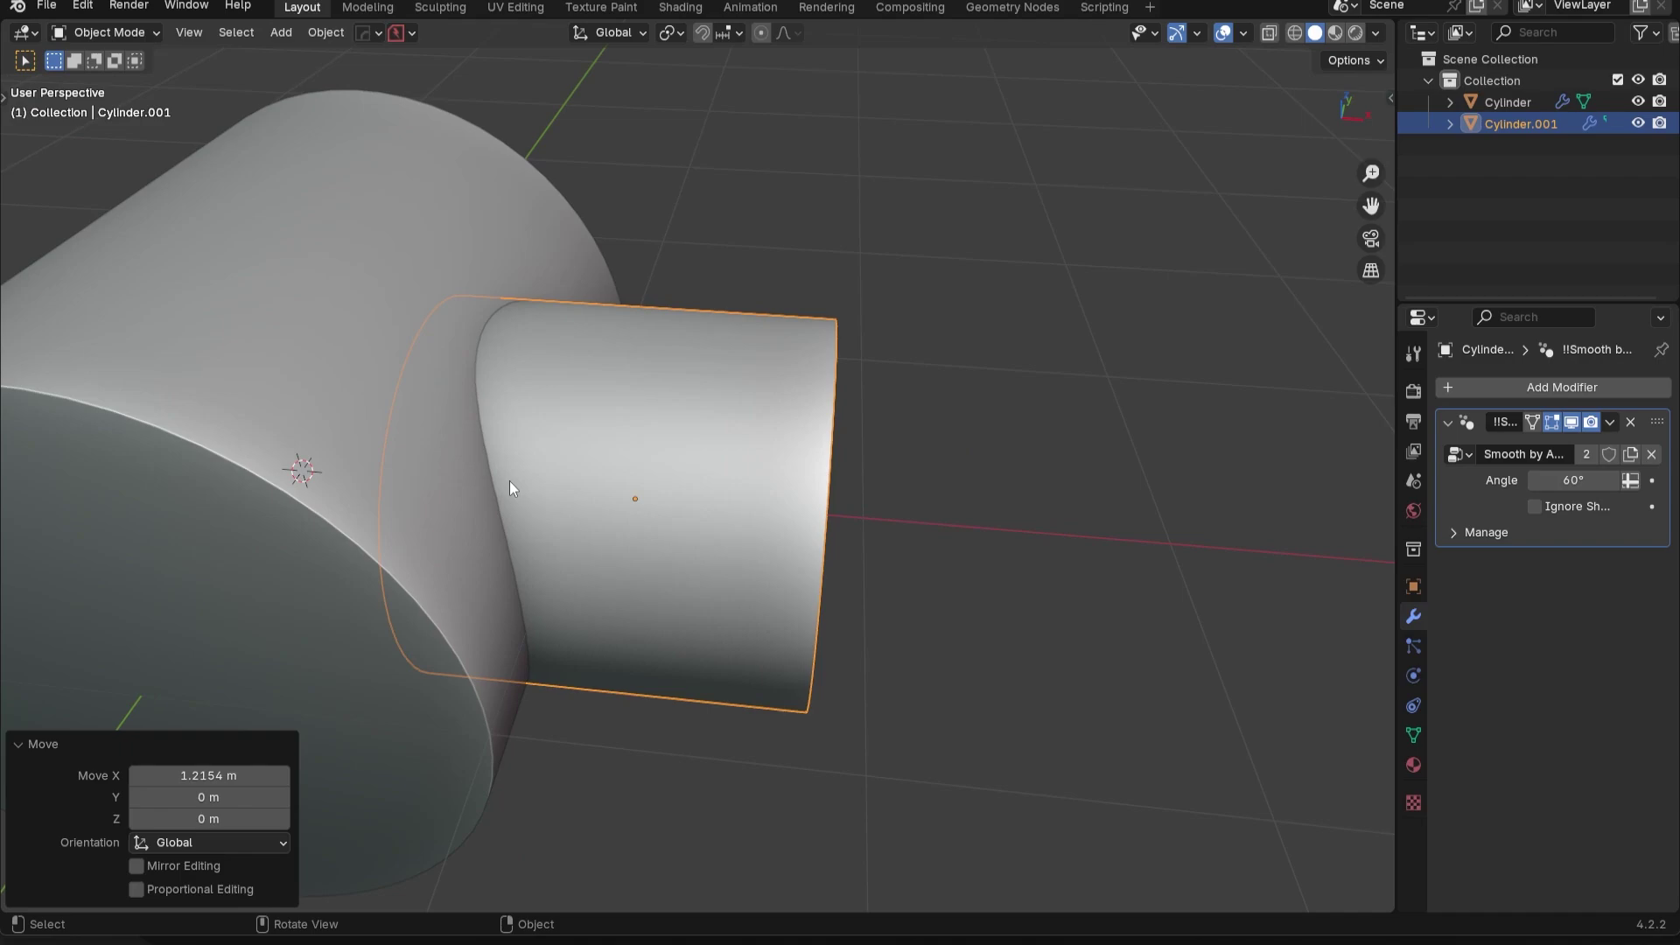
click(352, 287)
click(651, 441)
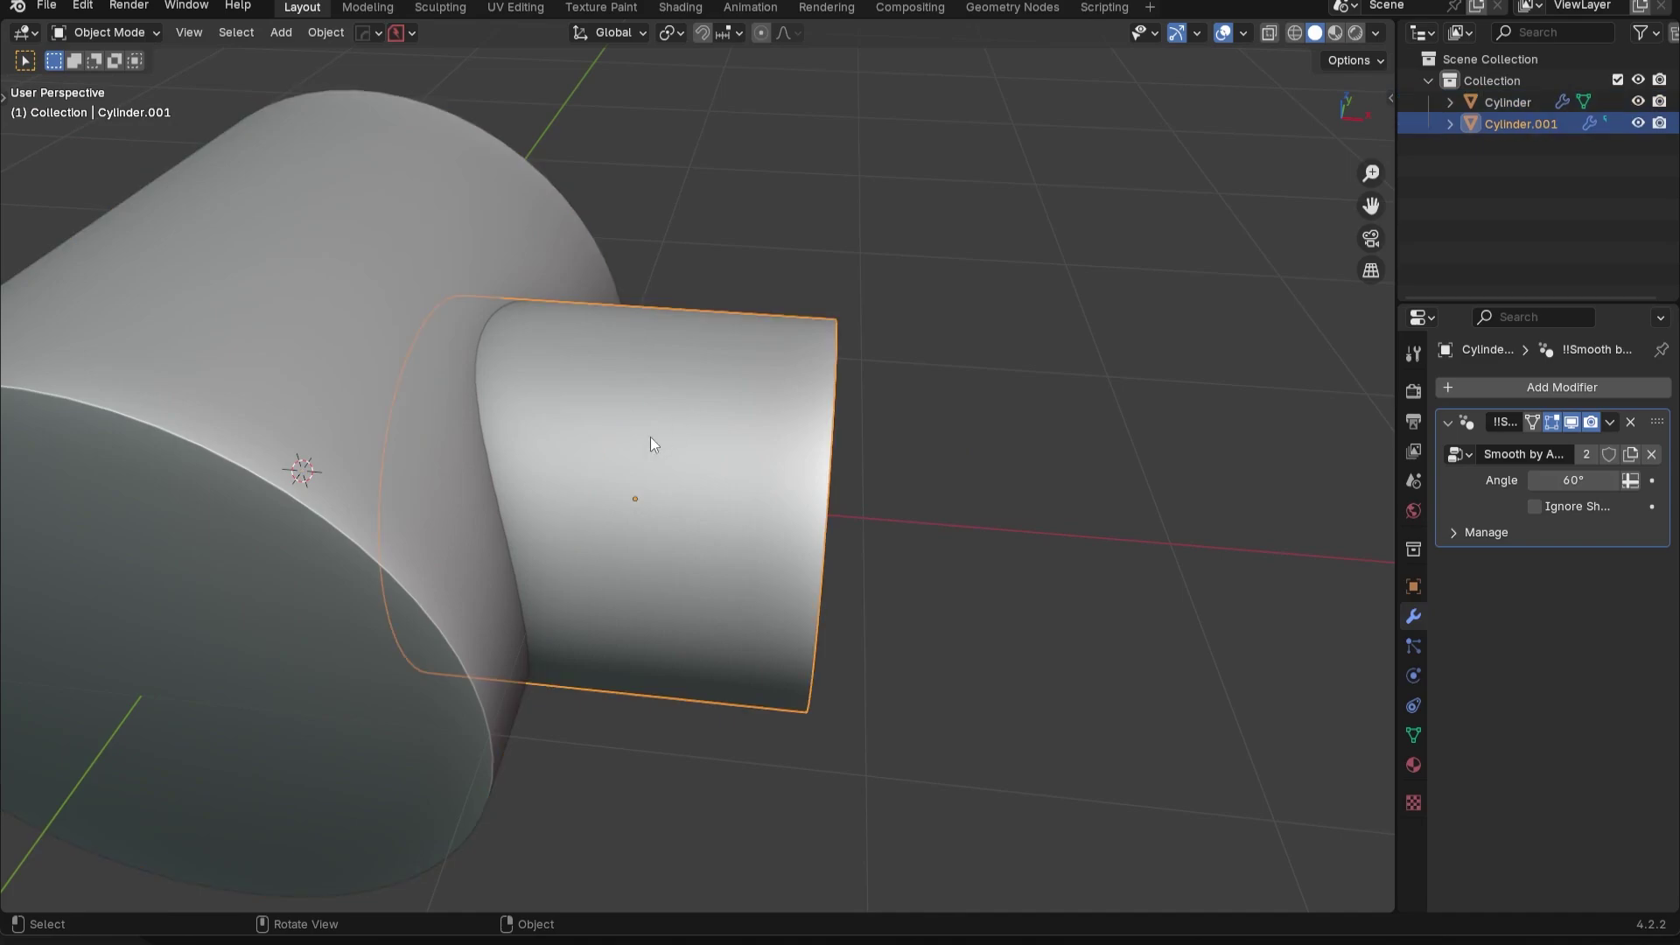
Move the small cylinder about 0.607 m further along X, out of the body
middle_drag(649, 438, 591, 467)
key(Tab)
key(Tab)
key(g)
key(x)
click(736, 495)
middle_drag(737, 496, 737, 485)
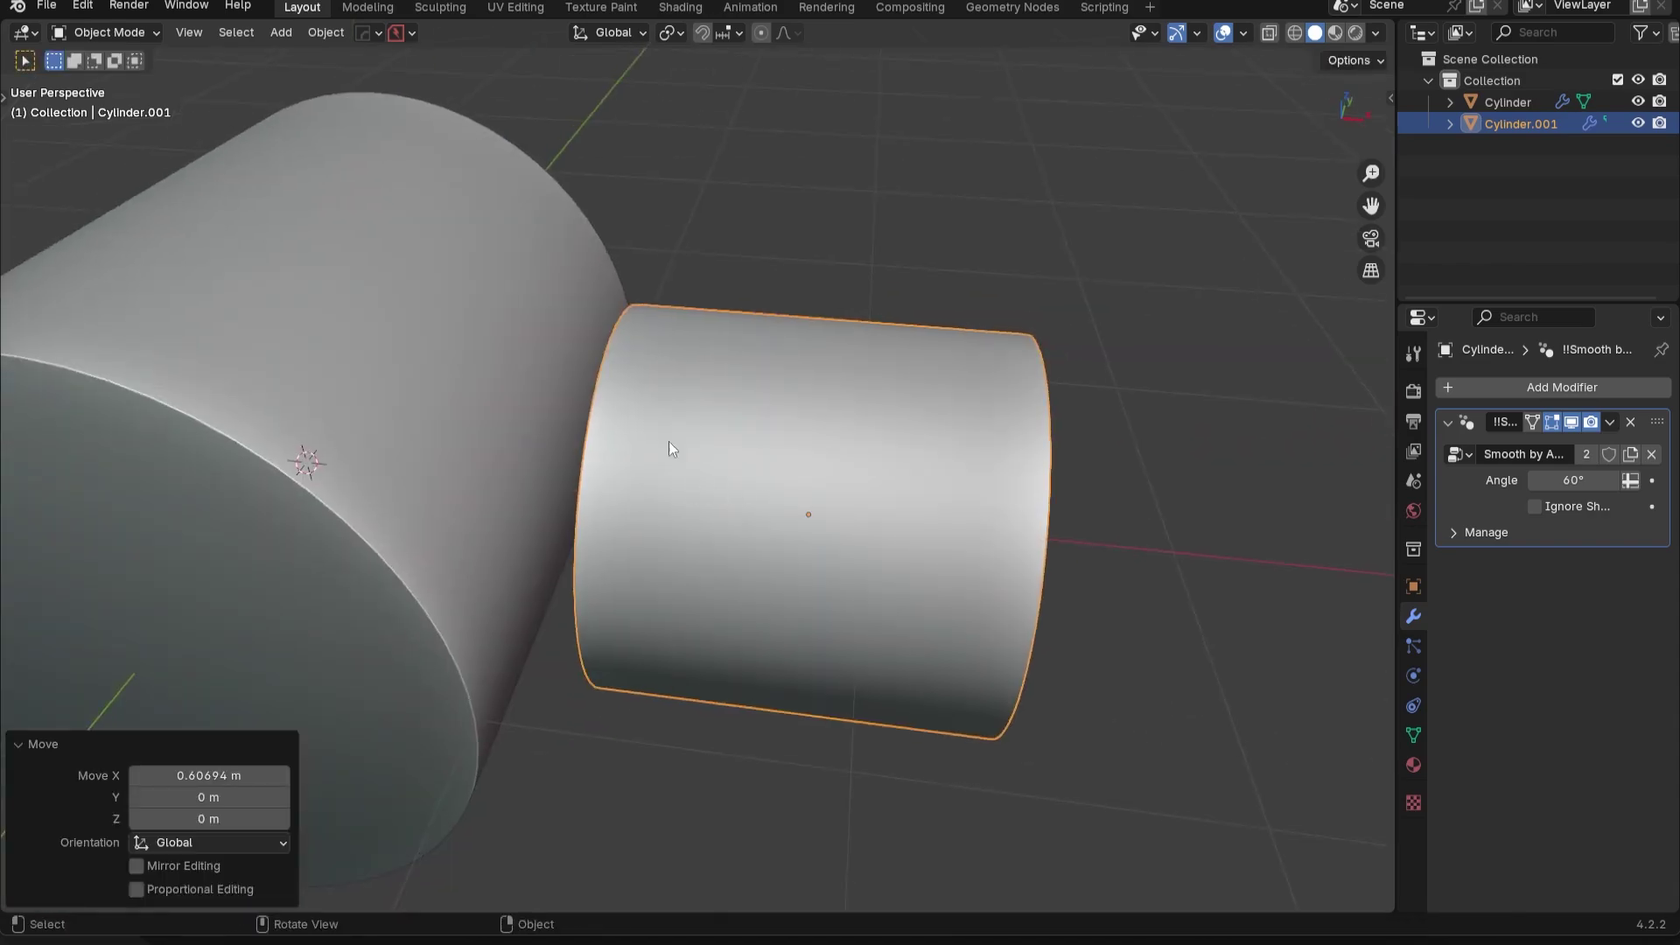
Reselect the small cylinder and shift it slightly farther from the body along X
click(371, 332)
middle_drag(371, 332, 701, 451)
click(822, 504)
key(g)
key(x)
click(900, 520)
middle_drag(899, 520, 1032, 567)
Try deleting the small cylinder's end face nearest the body, and undo the deletion
key(Tab)
click(780, 454)
middle_drag(862, 464, 759, 396)
key(x)
click(812, 480)
key(Tab)
click(775, 604)
key(ctrl+z)
key(ctrl+z)
Extrude the small cylinder's end face about 0.175 m toward the body
middle_drag(951, 470, 904, 474)
key(e)
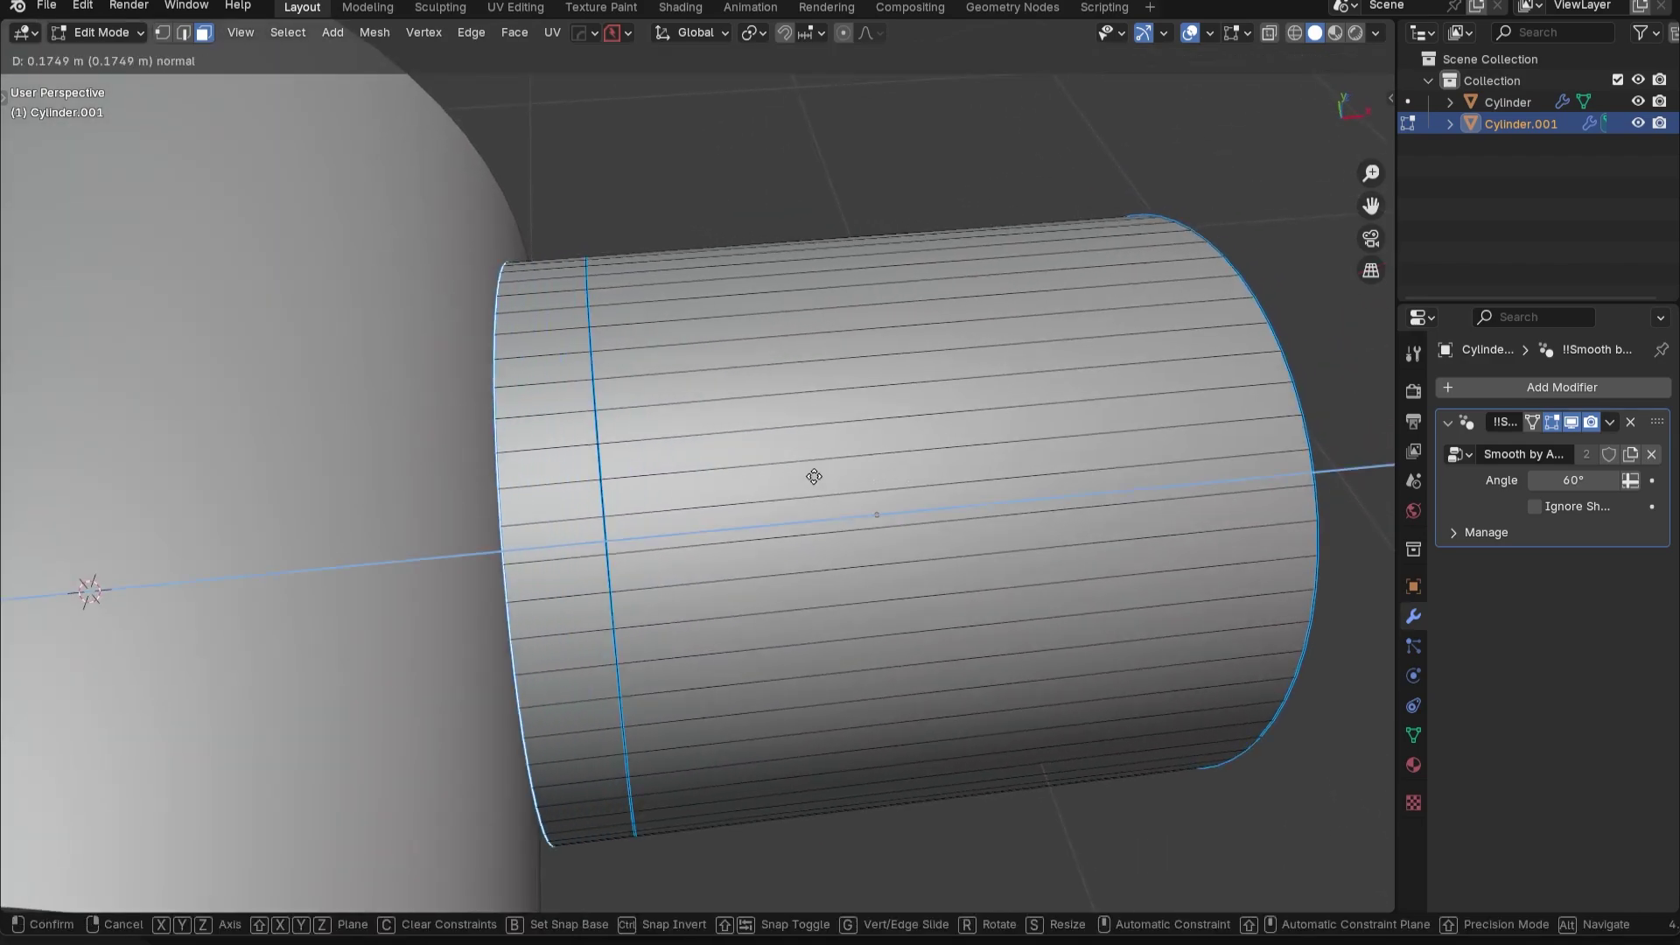
click(813, 476)
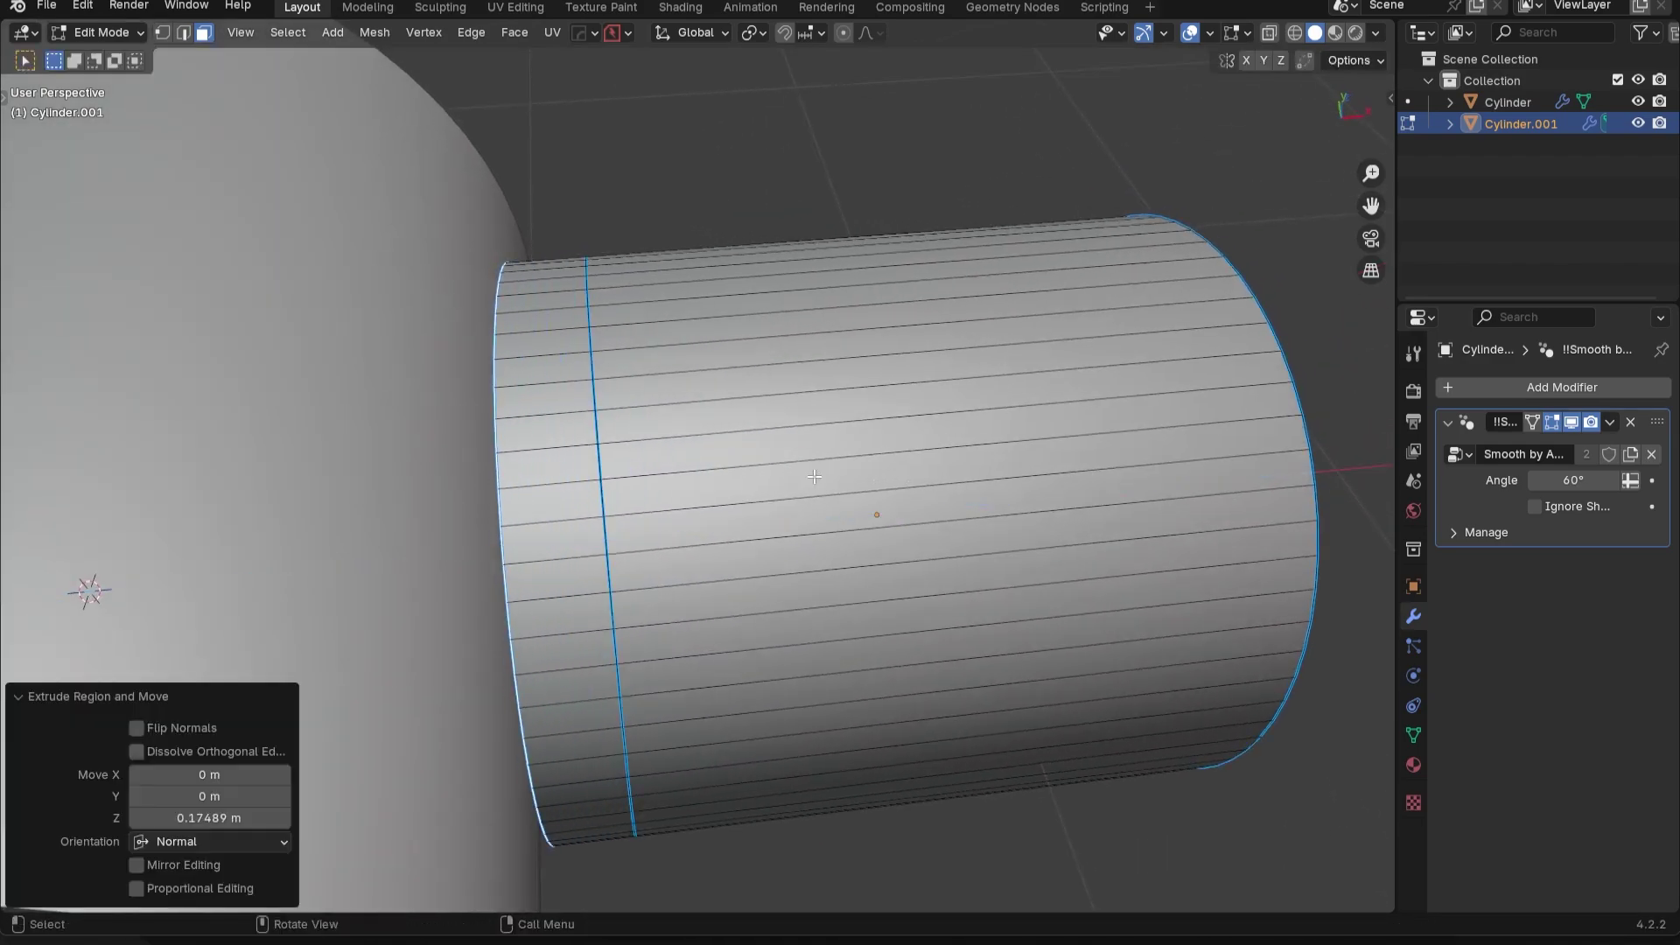
Move the edge loop at the base of the new extrusion along X, away from the body, to widen the band
key(2)
alt+click(606, 529)
key(g)
key(y)
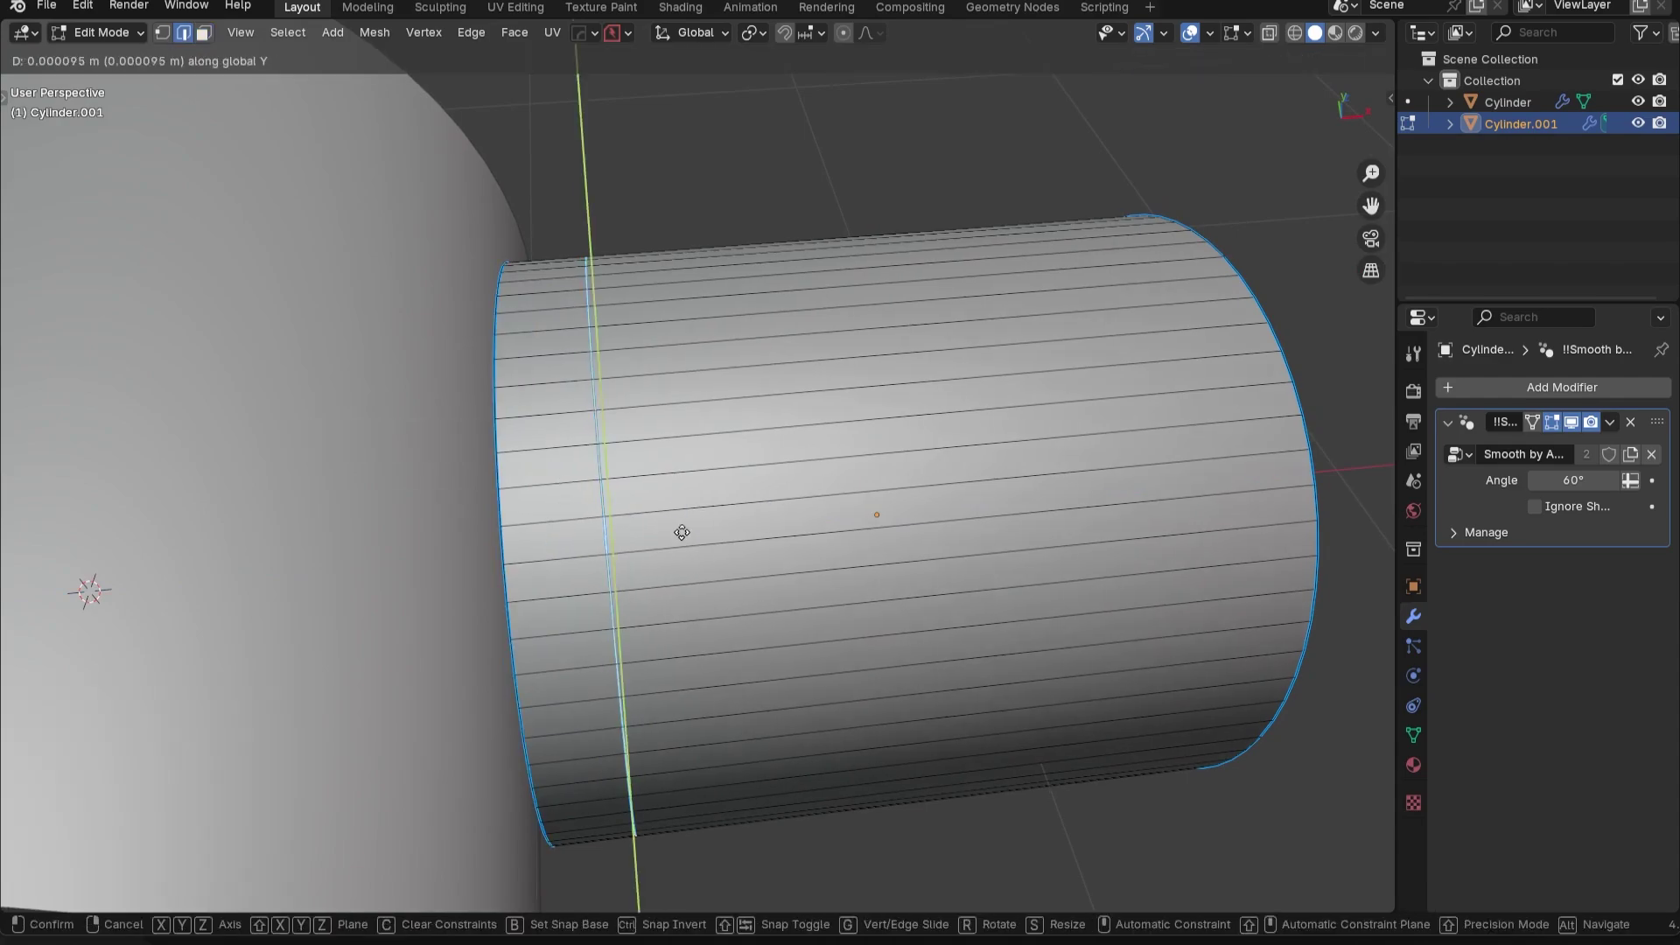
key(x)
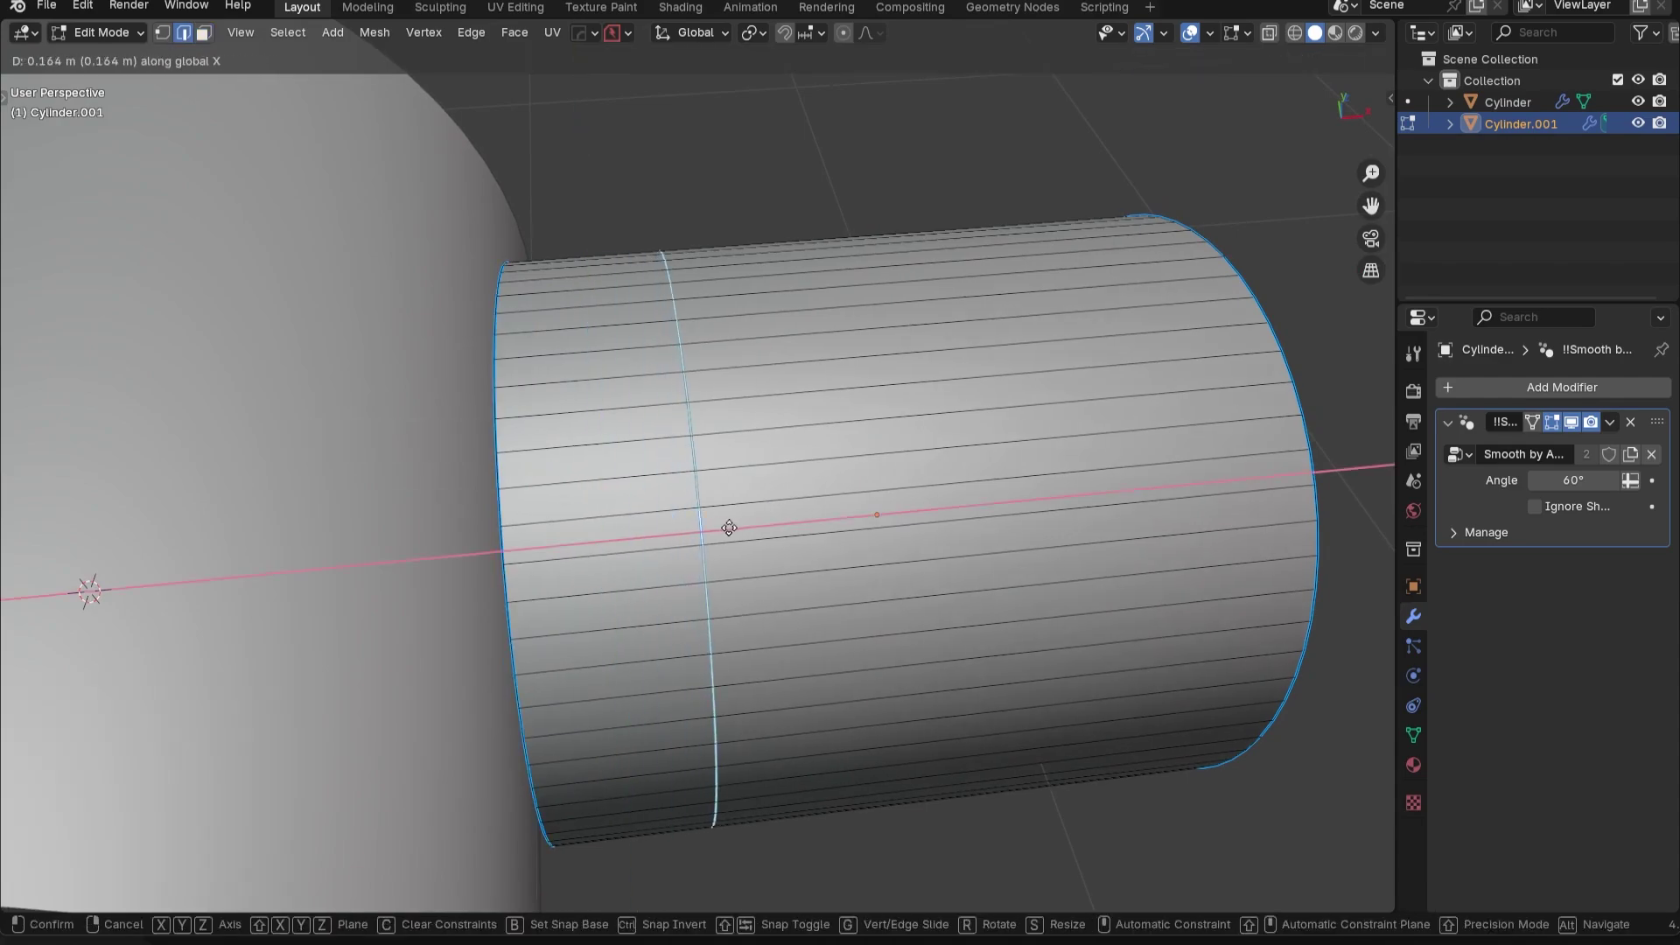
click(713, 530)
Select the whole small cylinder mesh and clear its sharp edge marks
middle_drag(712, 529, 889, 393)
key(a)
key(q)
click(889, 393)
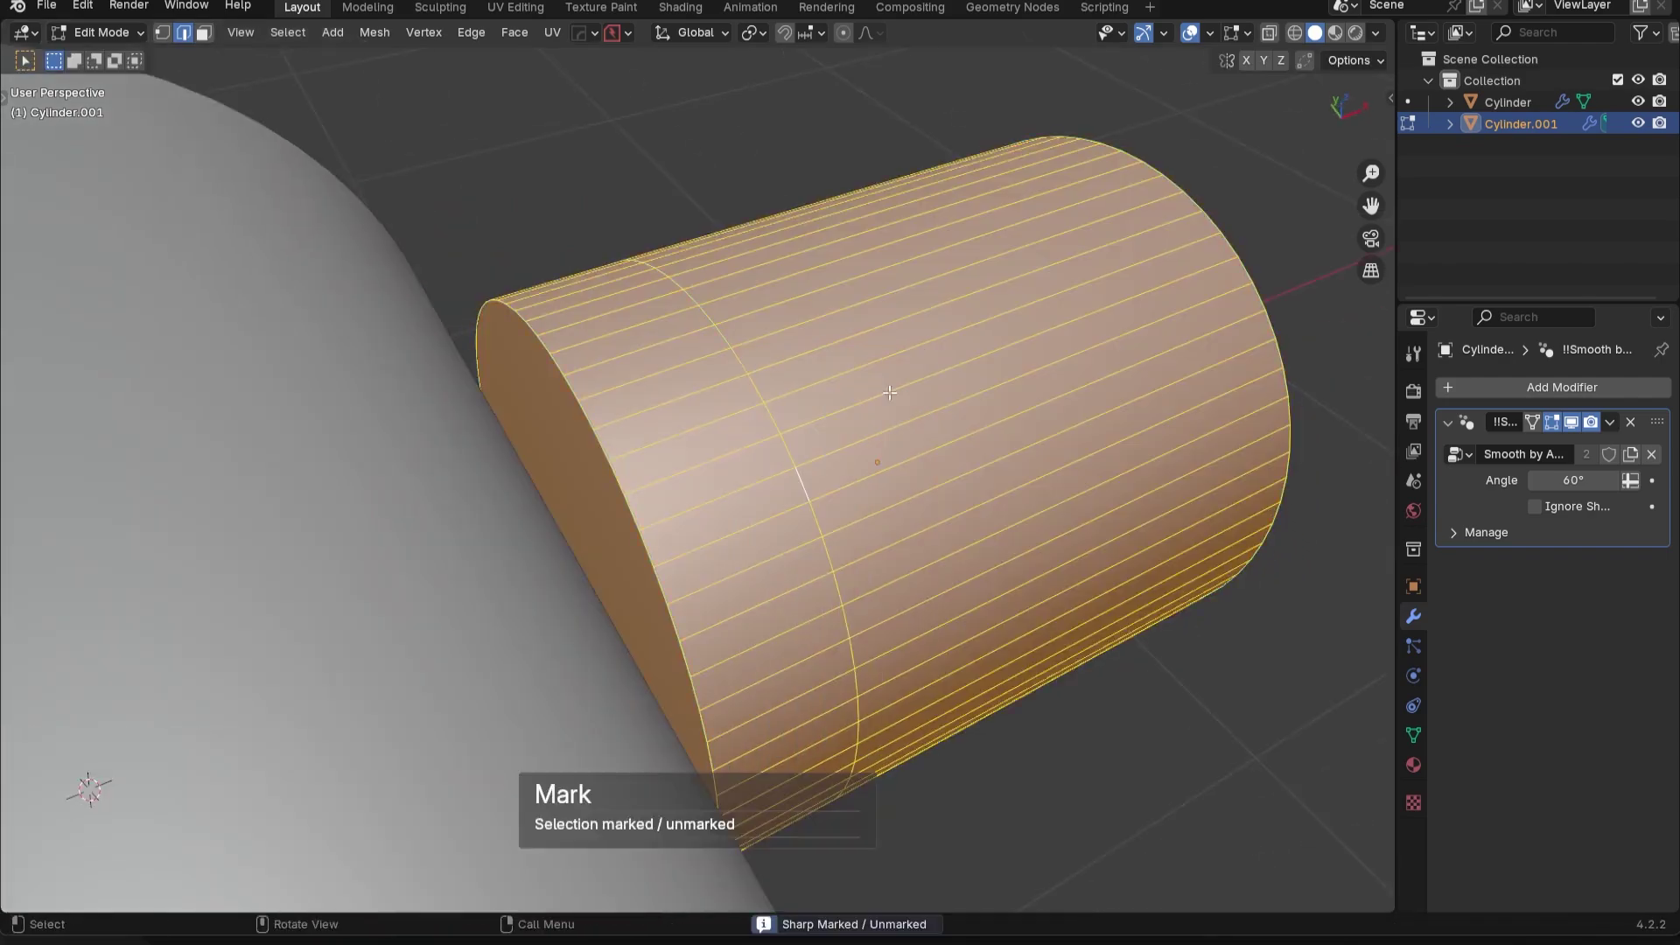
Scale up the end face nearest the body by about 1.405 to flare the boss
key(3)
click(630, 555)
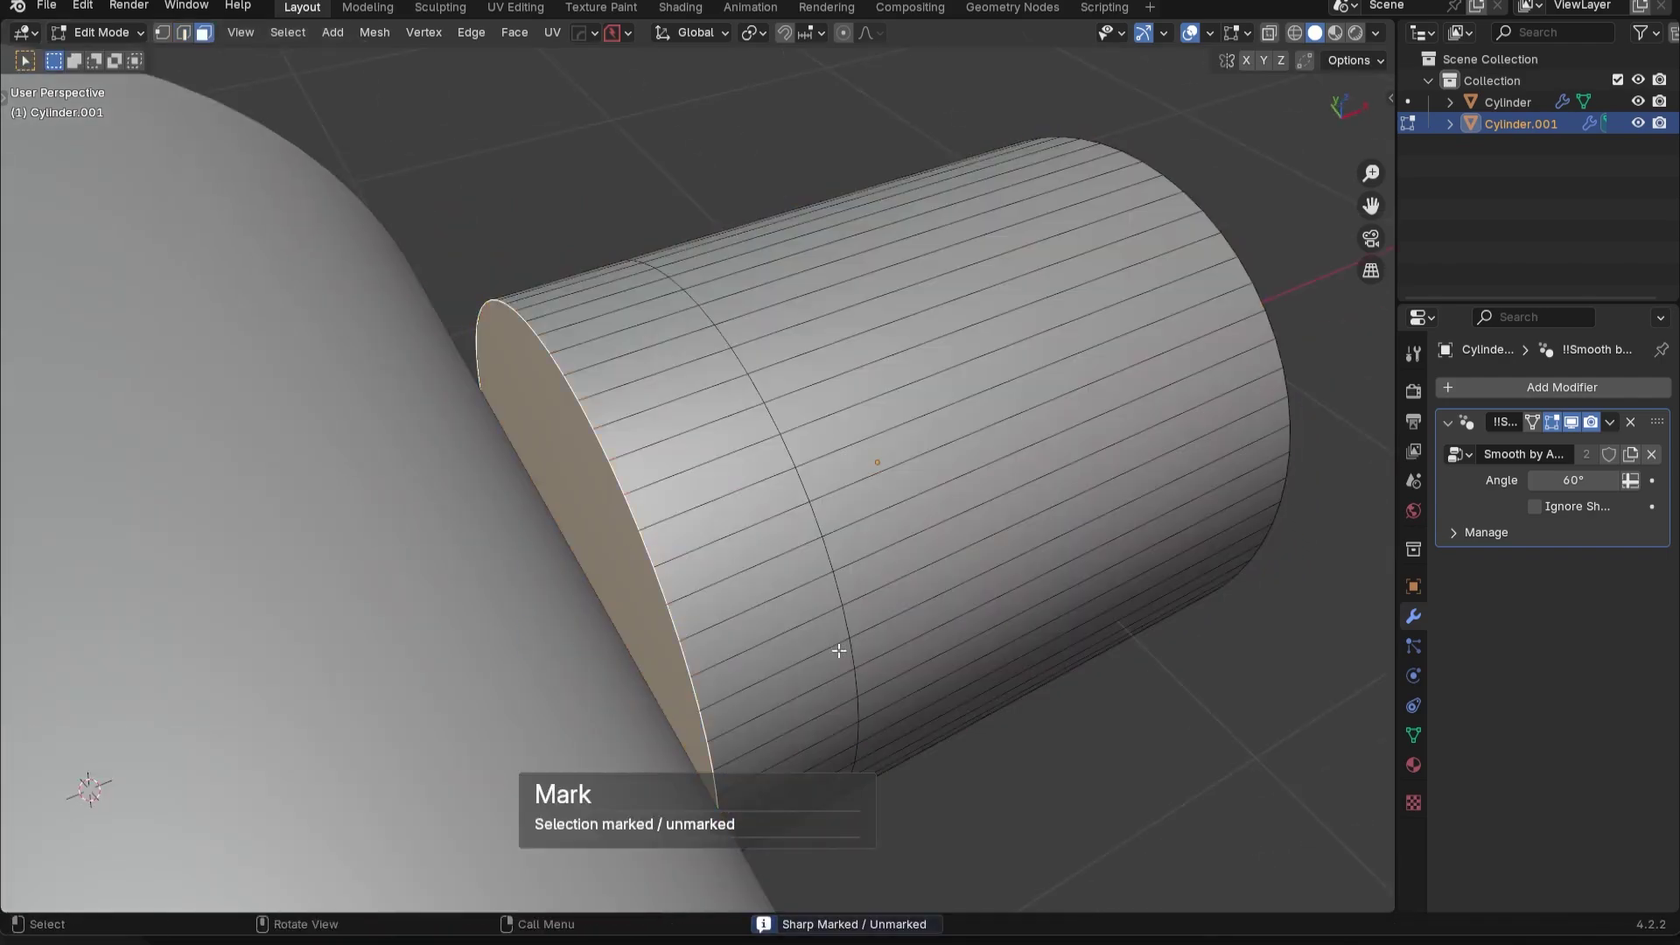
key(s)
click(945, 607)
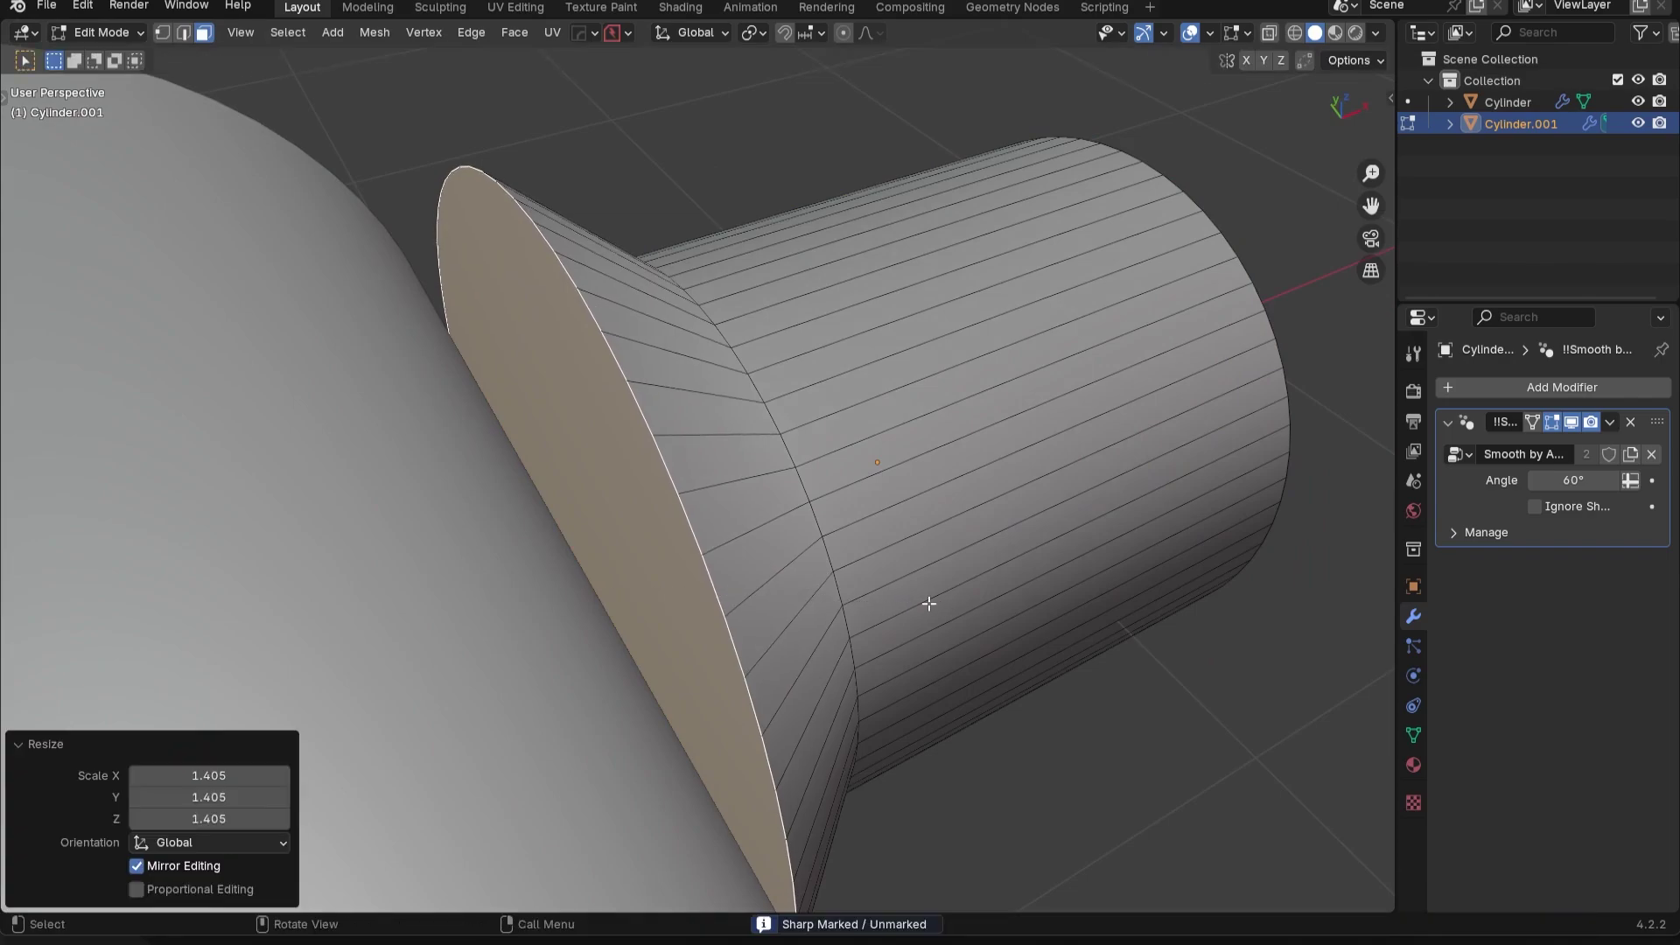
middle_drag(911, 592, 769, 587)
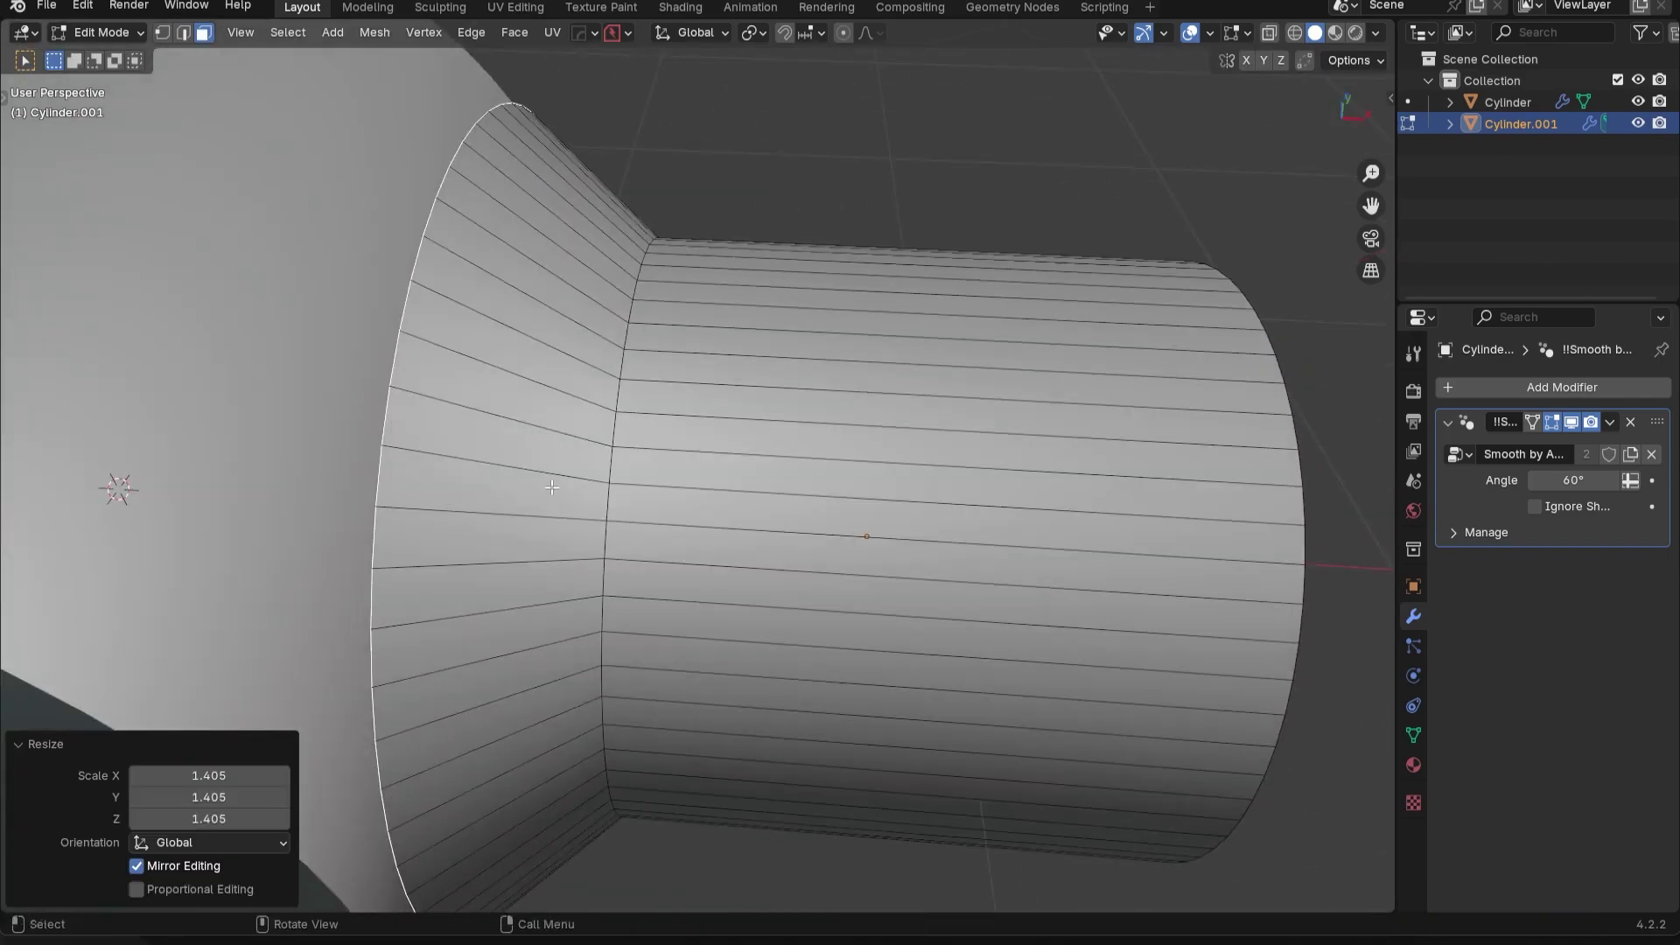
Move the edge loop where the flare meets the tube about -0.098 m along X
double_click(608, 499)
key(2)
double_click(613, 467)
key(g)
key(x)
click(744, 503)
Bevel the flare's inner edge loop with 3 segments and an offset of about 0.308 m, and return to Object Mode
key(ctrl+b)
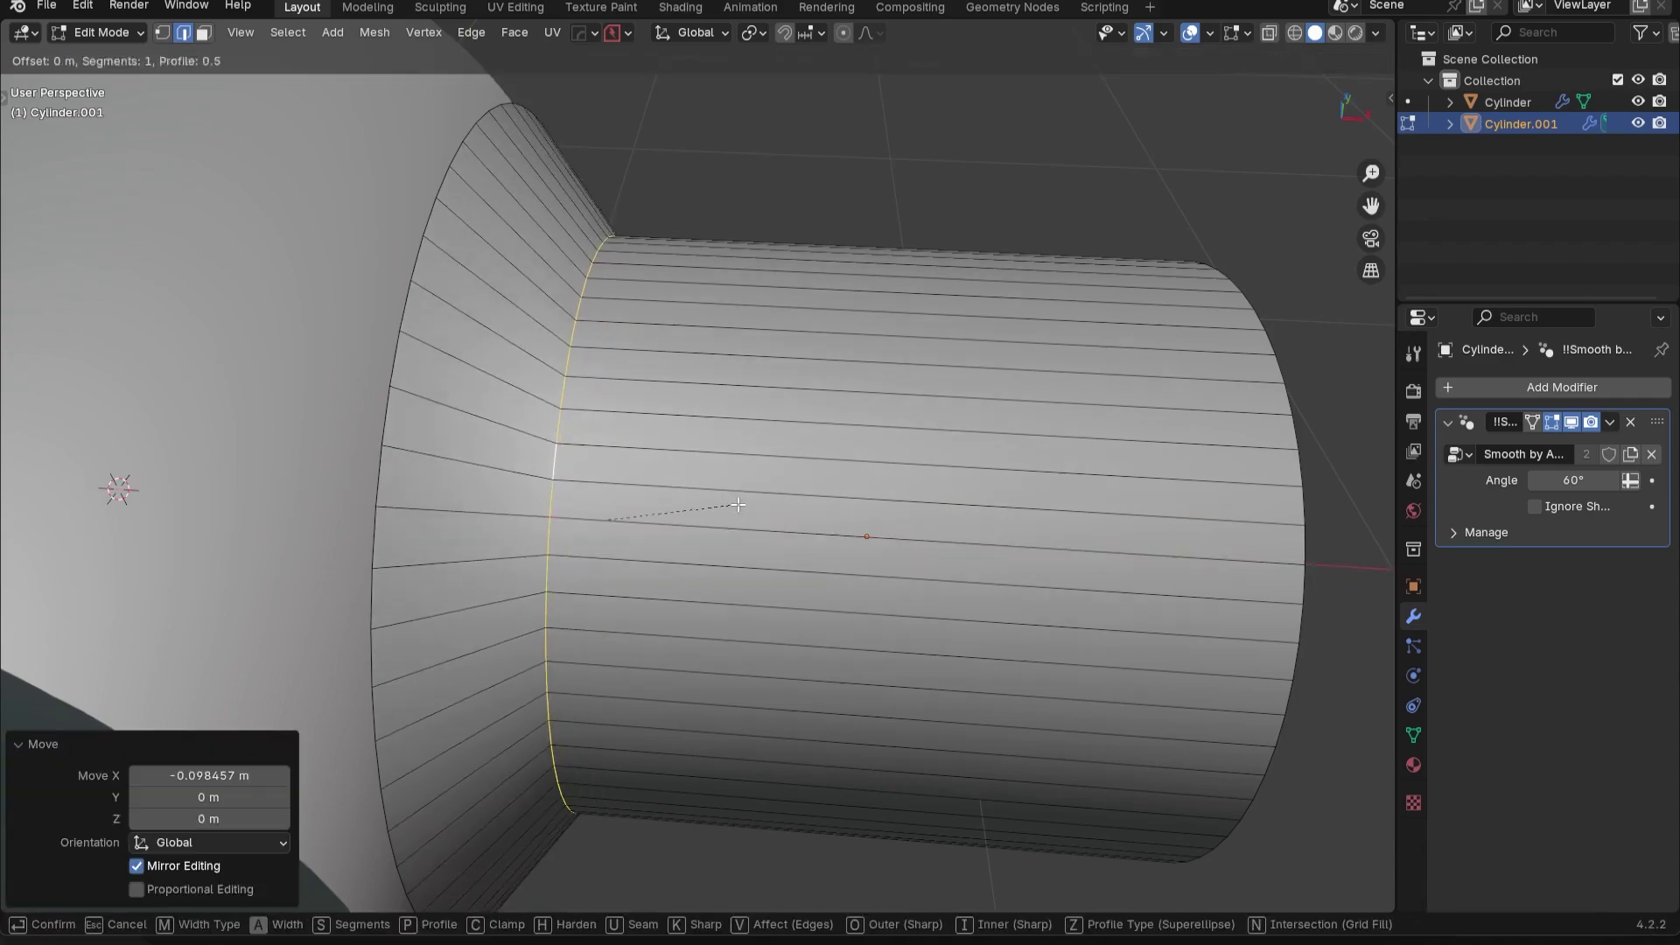
scroll(805, 525, up, 2)
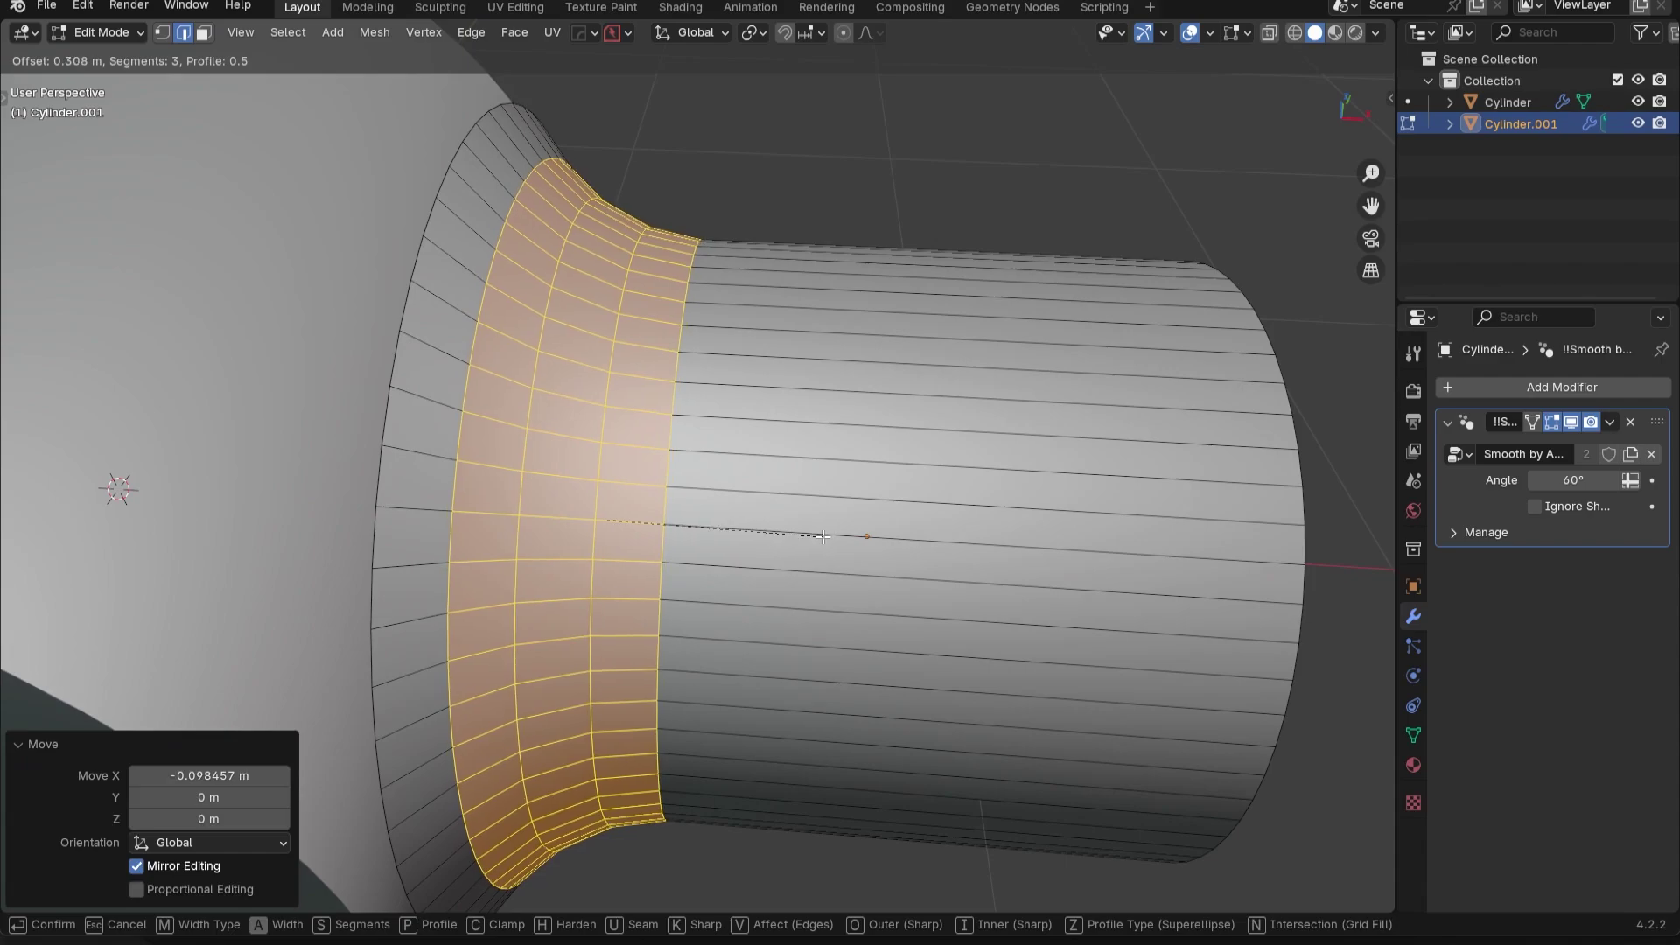
click(823, 536)
middle_drag(822, 537, 696, 454)
key(Tab)
Delete the cap face closing the boss's flared end
middle_drag(800, 596, 817, 638)
key(Tab)
click(714, 588)
key(x)
click(842, 590)
key(Tab)
Scale the whole flared boss down uniformly and reselect it
key(s)
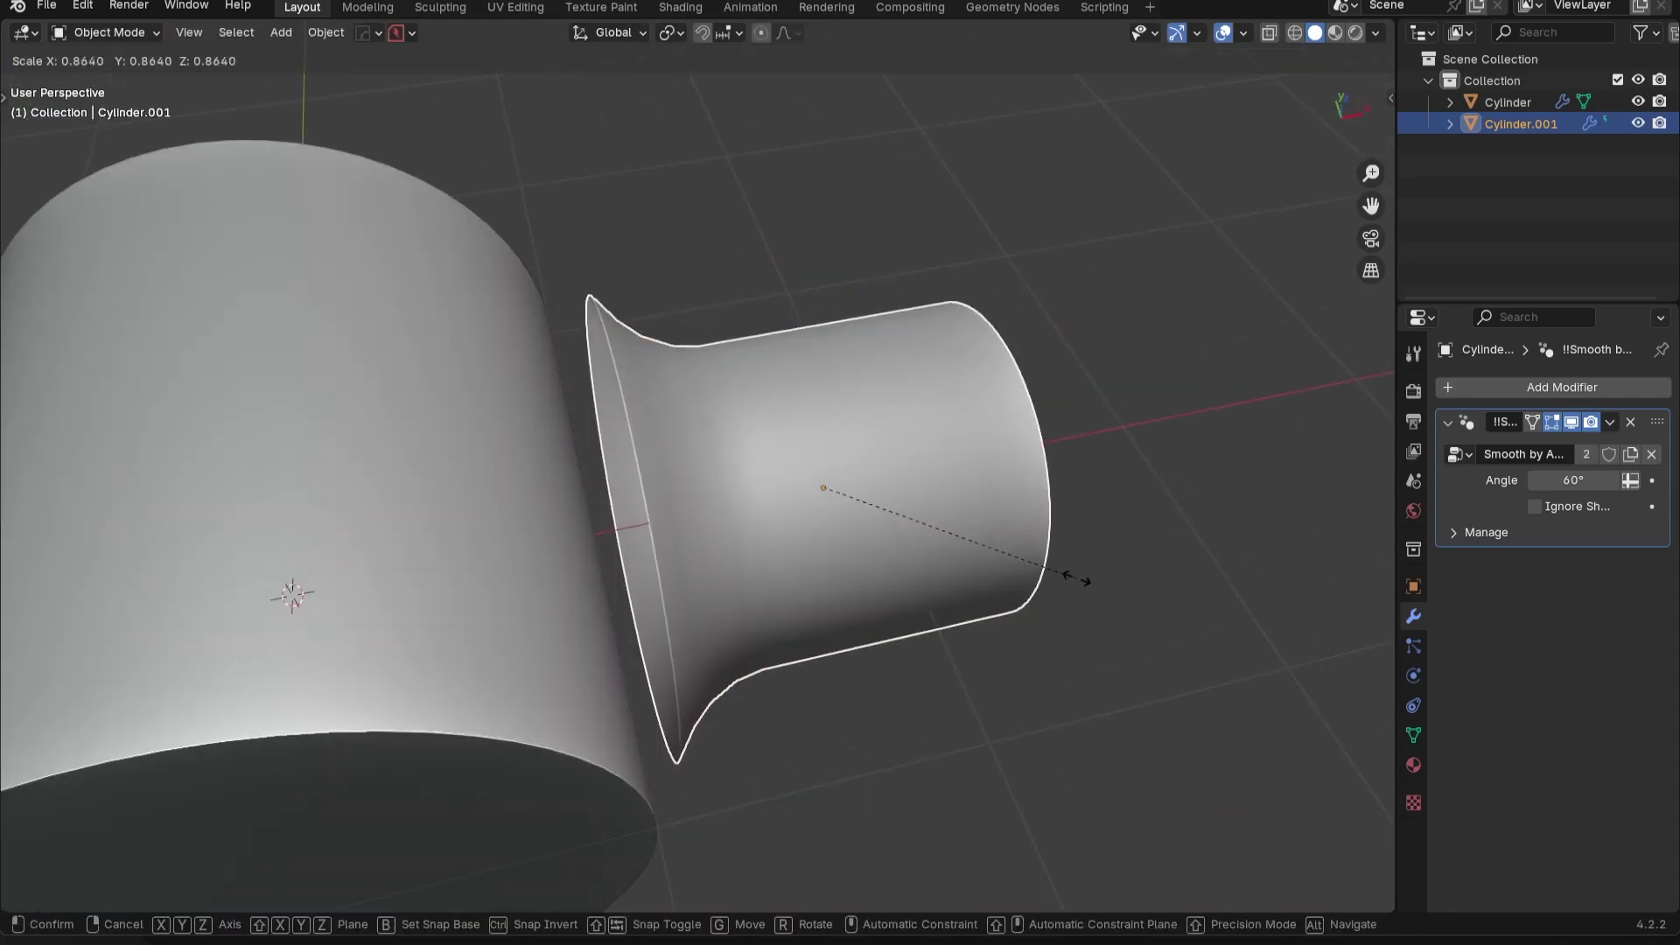
click(966, 569)
middle_drag(966, 569, 887, 534)
key(alt+a)
click(971, 417)
middle_drag(971, 416, 922, 422)
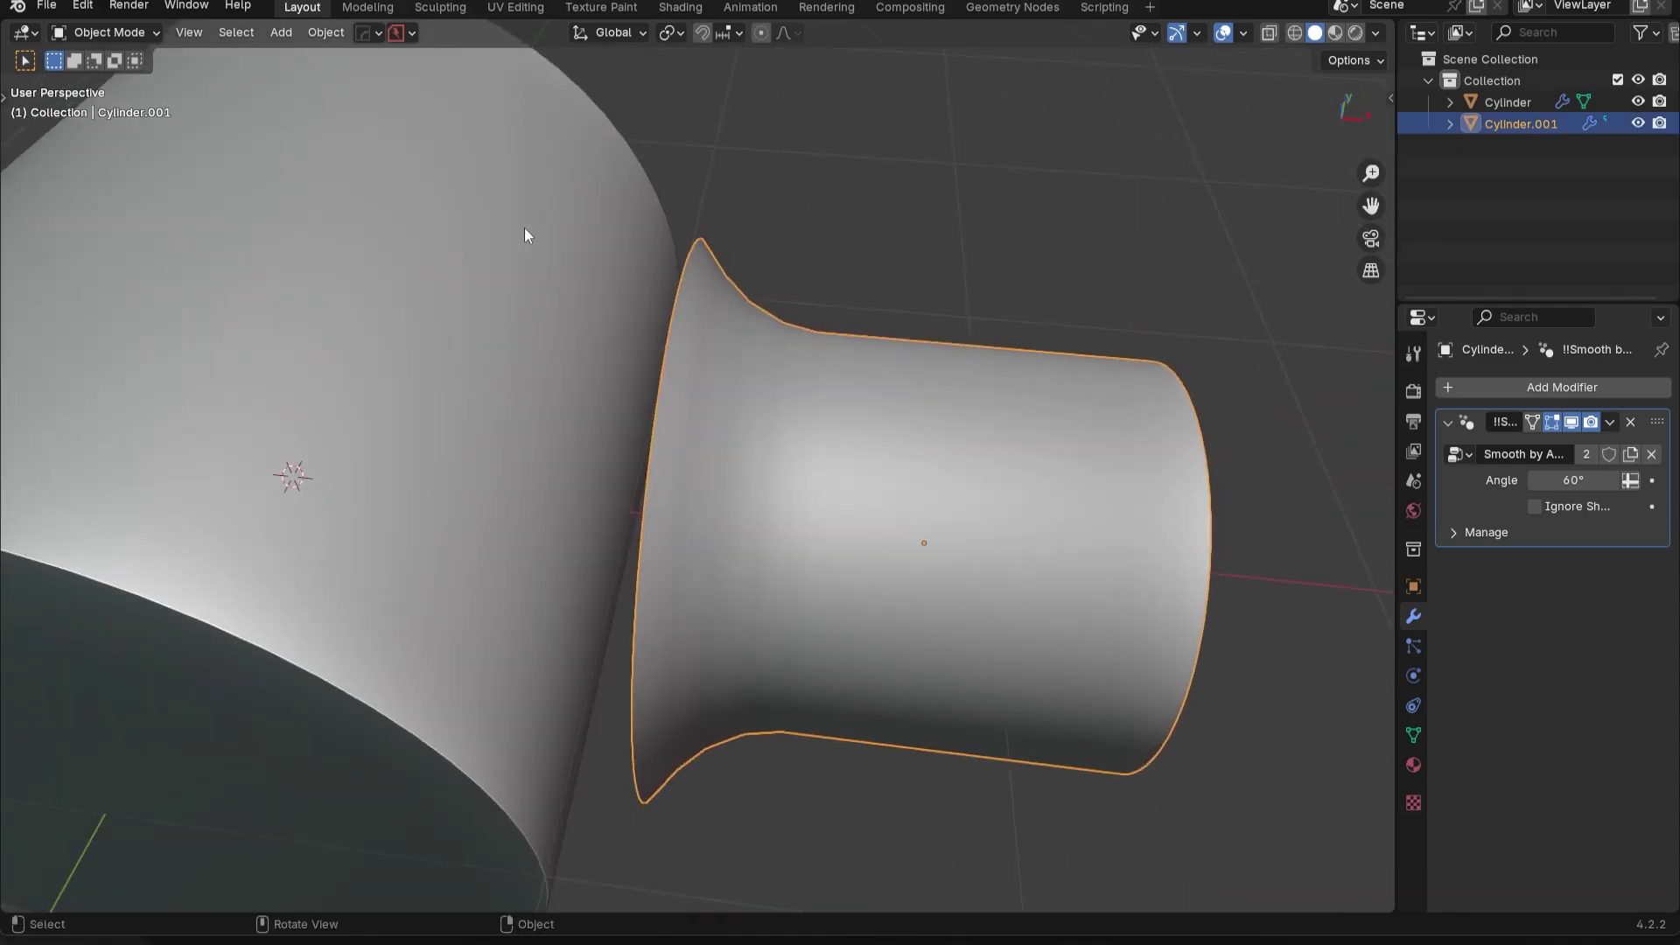
Add a Shrinkwrap modifier to the flared boss
click(371, 243)
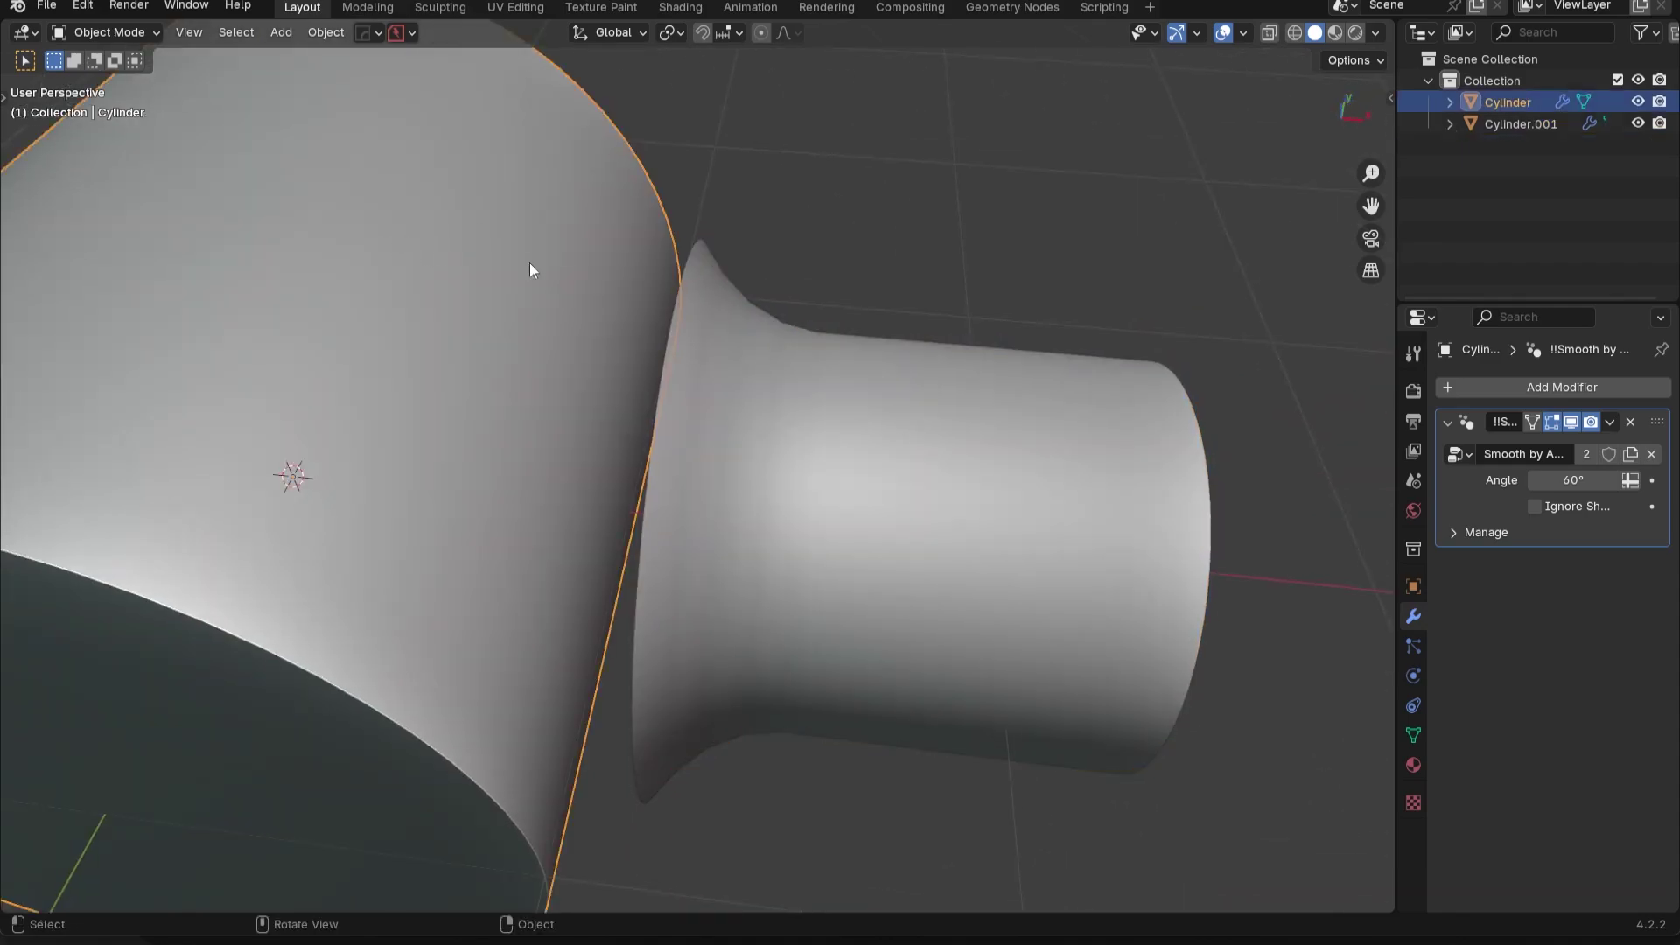
click(1029, 473)
click(1587, 387)
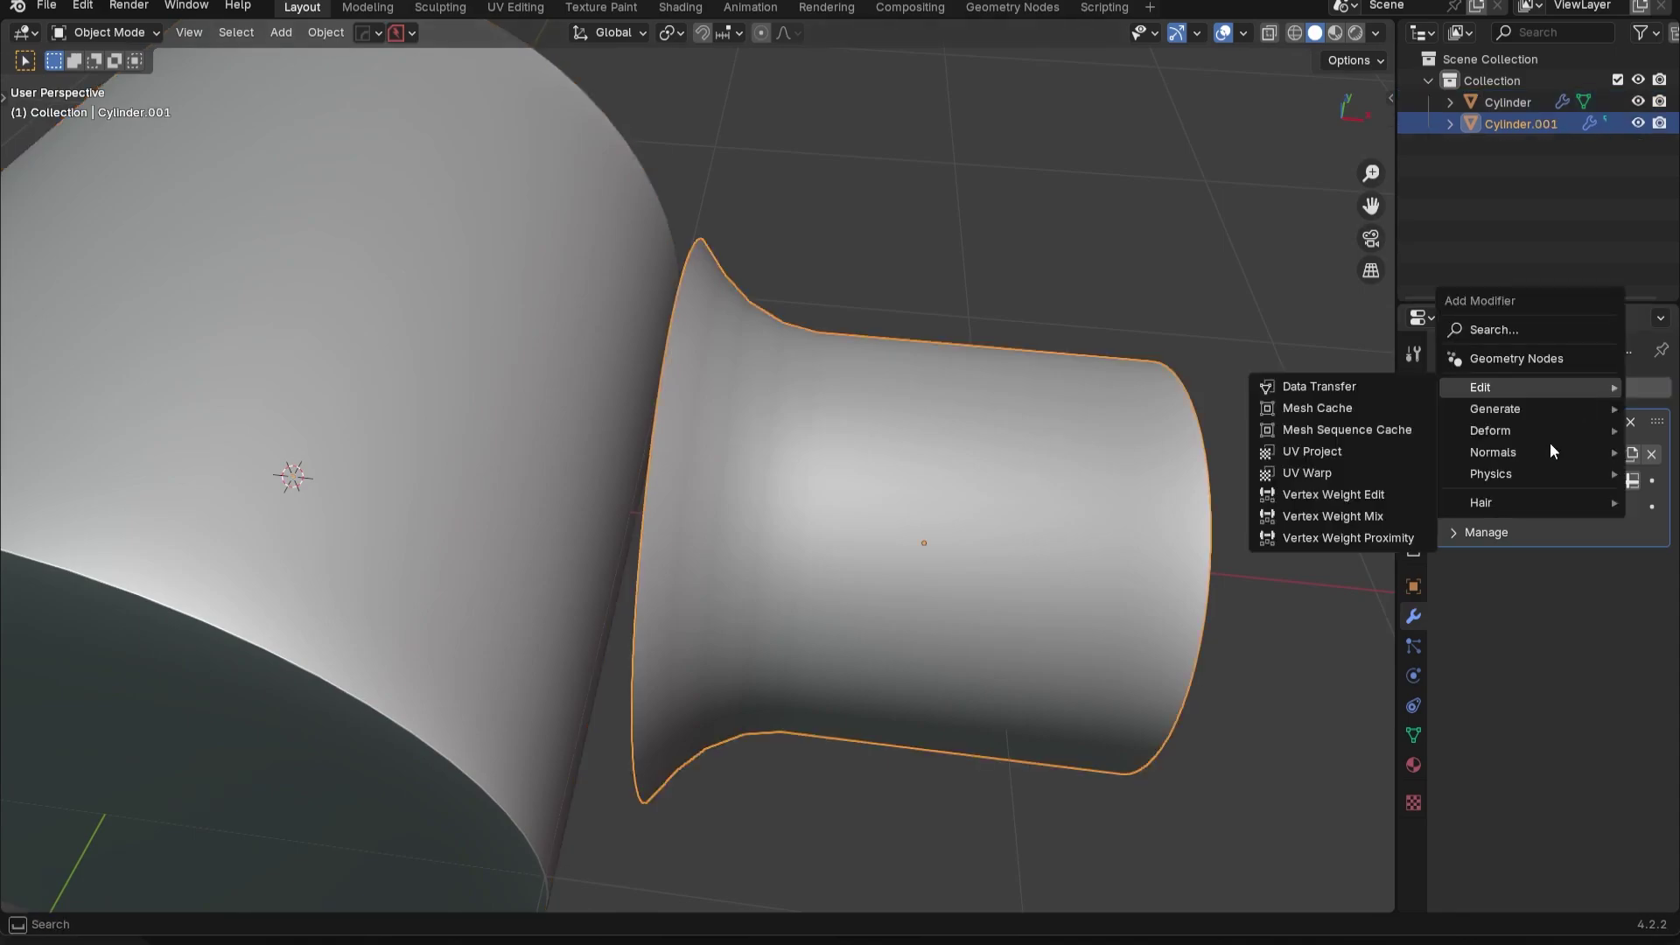
mouse_move(1505, 422)
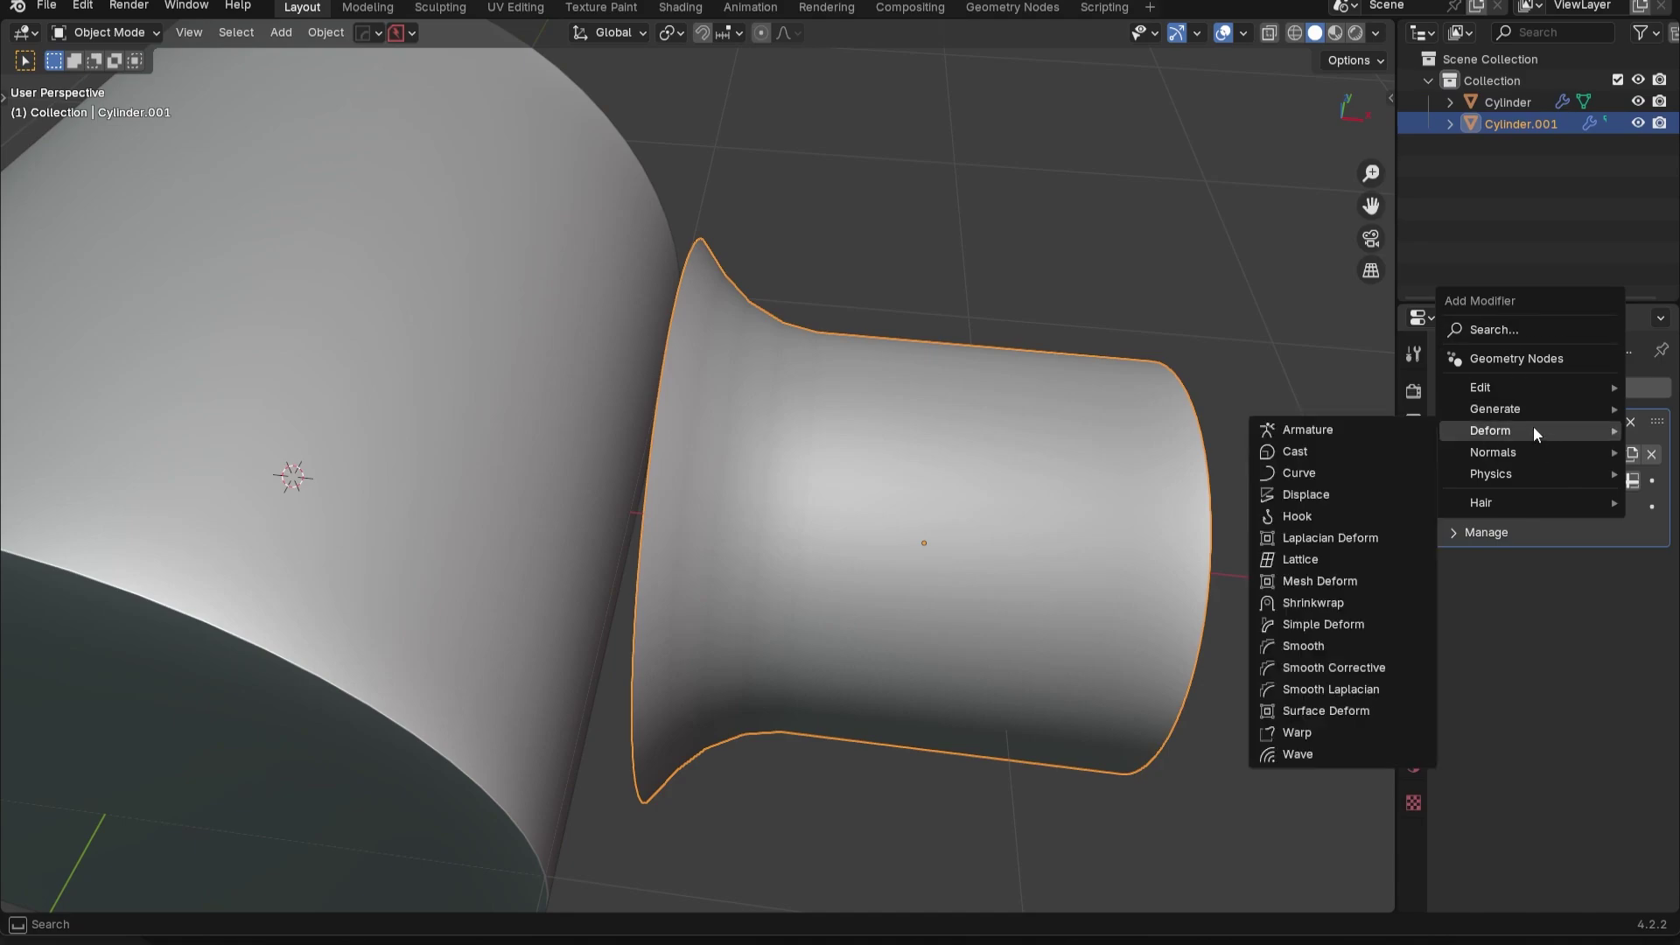
click(1339, 603)
middle_drag(1333, 593, 1190, 545)
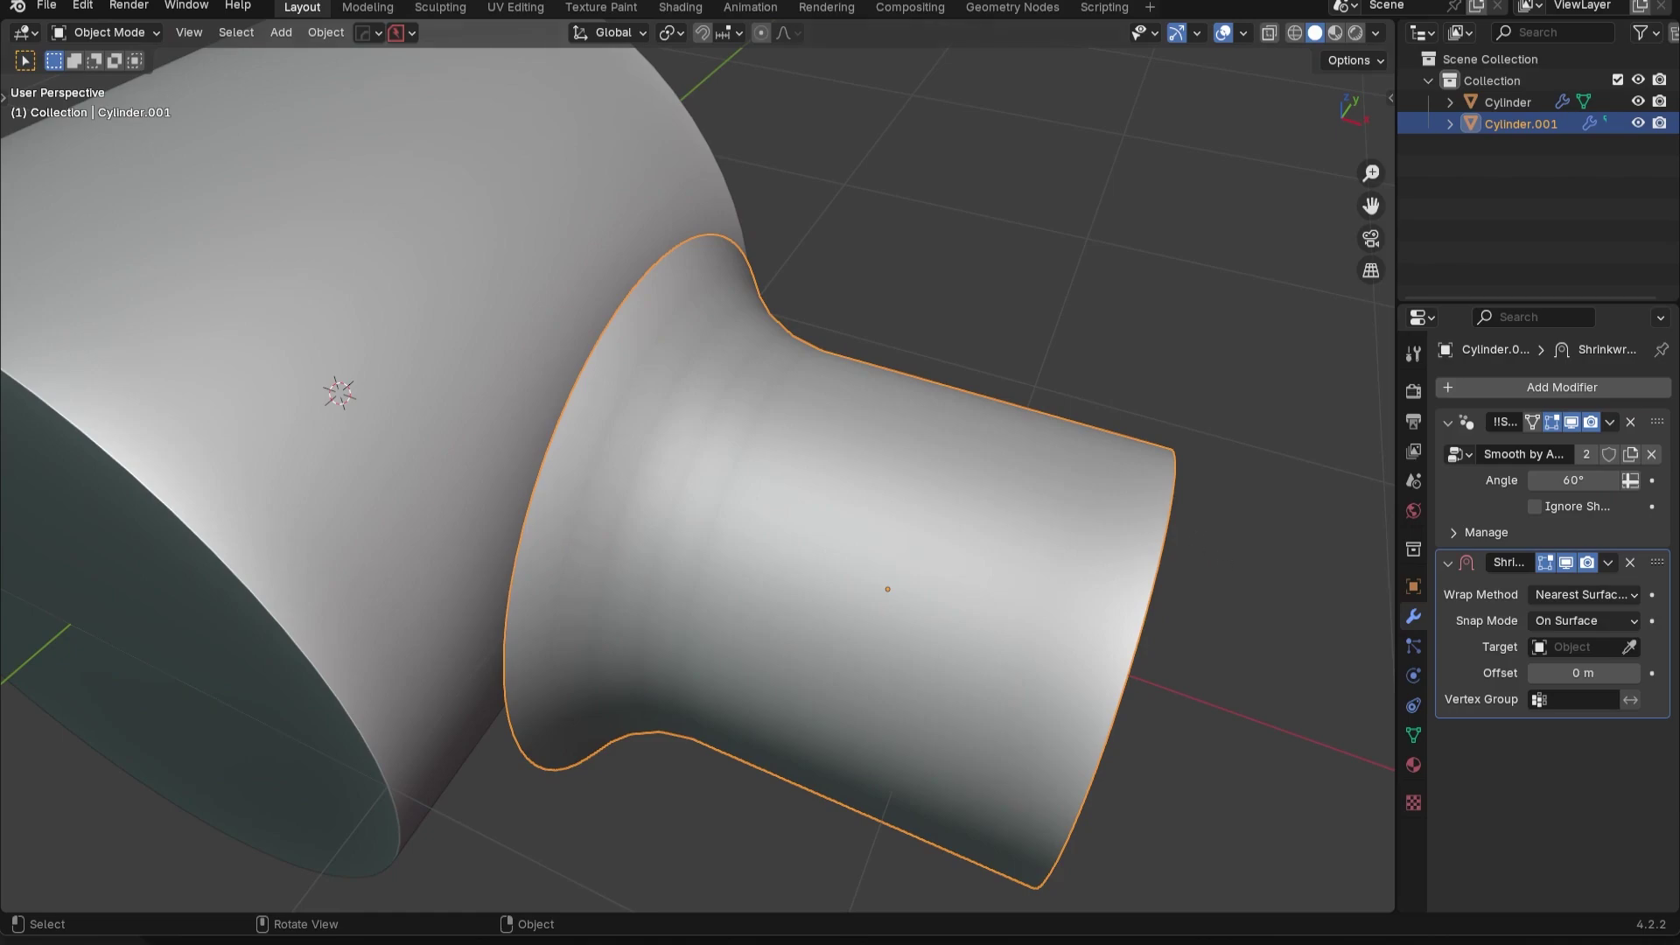
scroll(645, 566, down, 4)
middle_drag(644, 565, 675, 564)
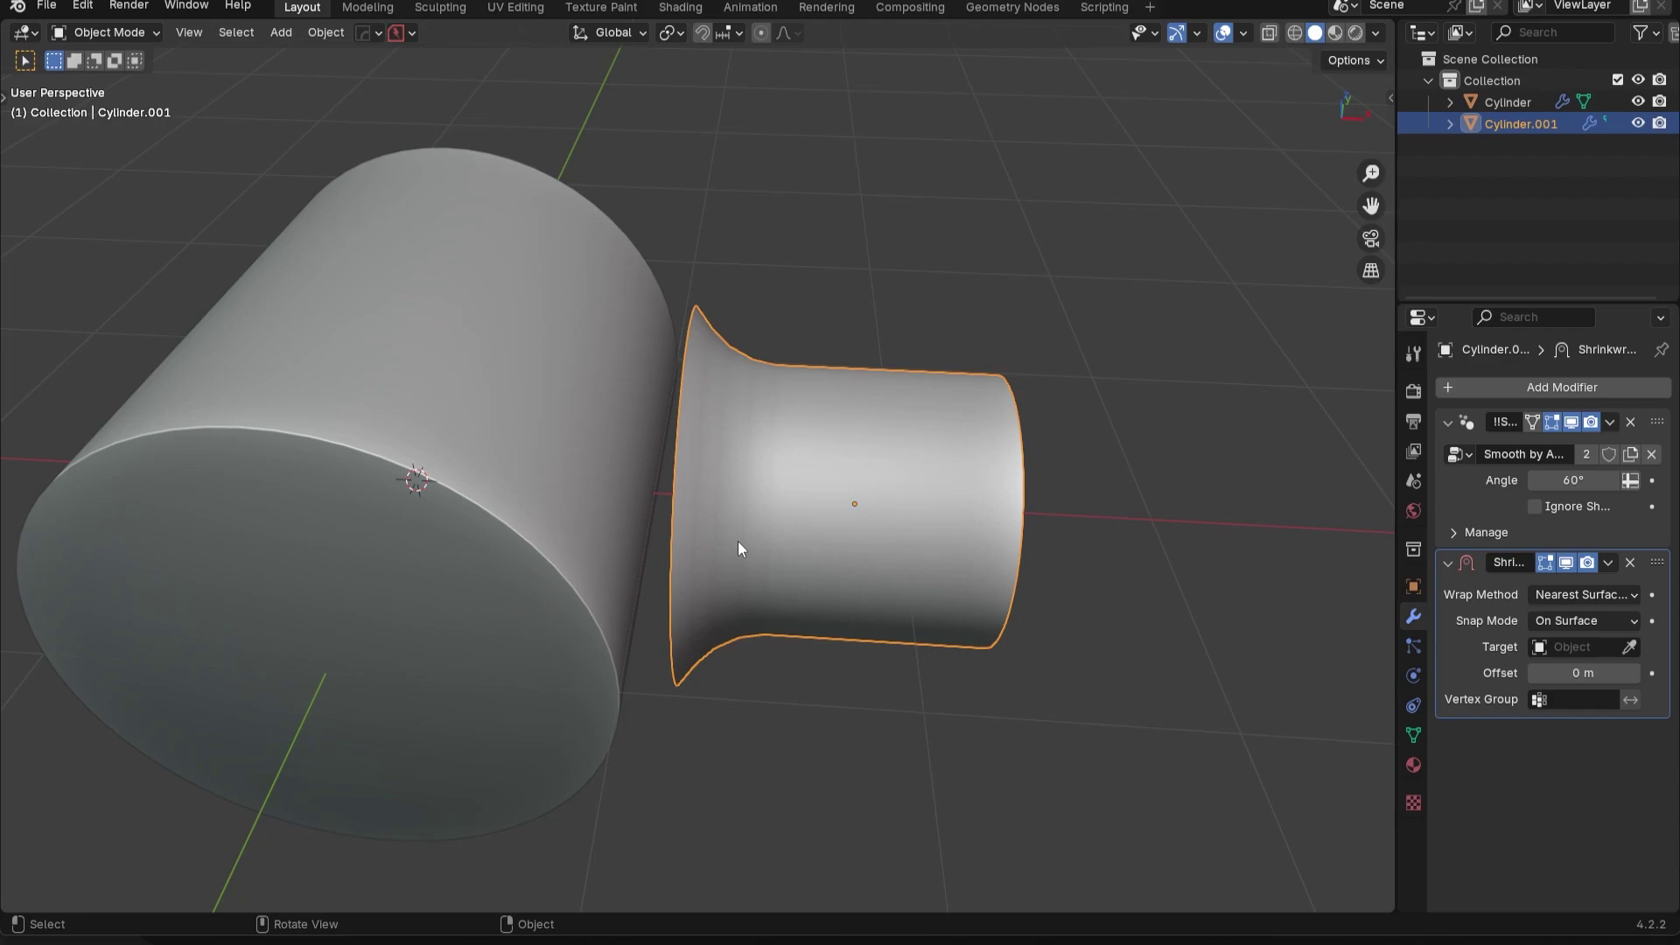
Try the large cylinder as the Shrinkwrap target, and undo the assignment
scroll(738, 542, up, 1)
click(1630, 646)
click(472, 307)
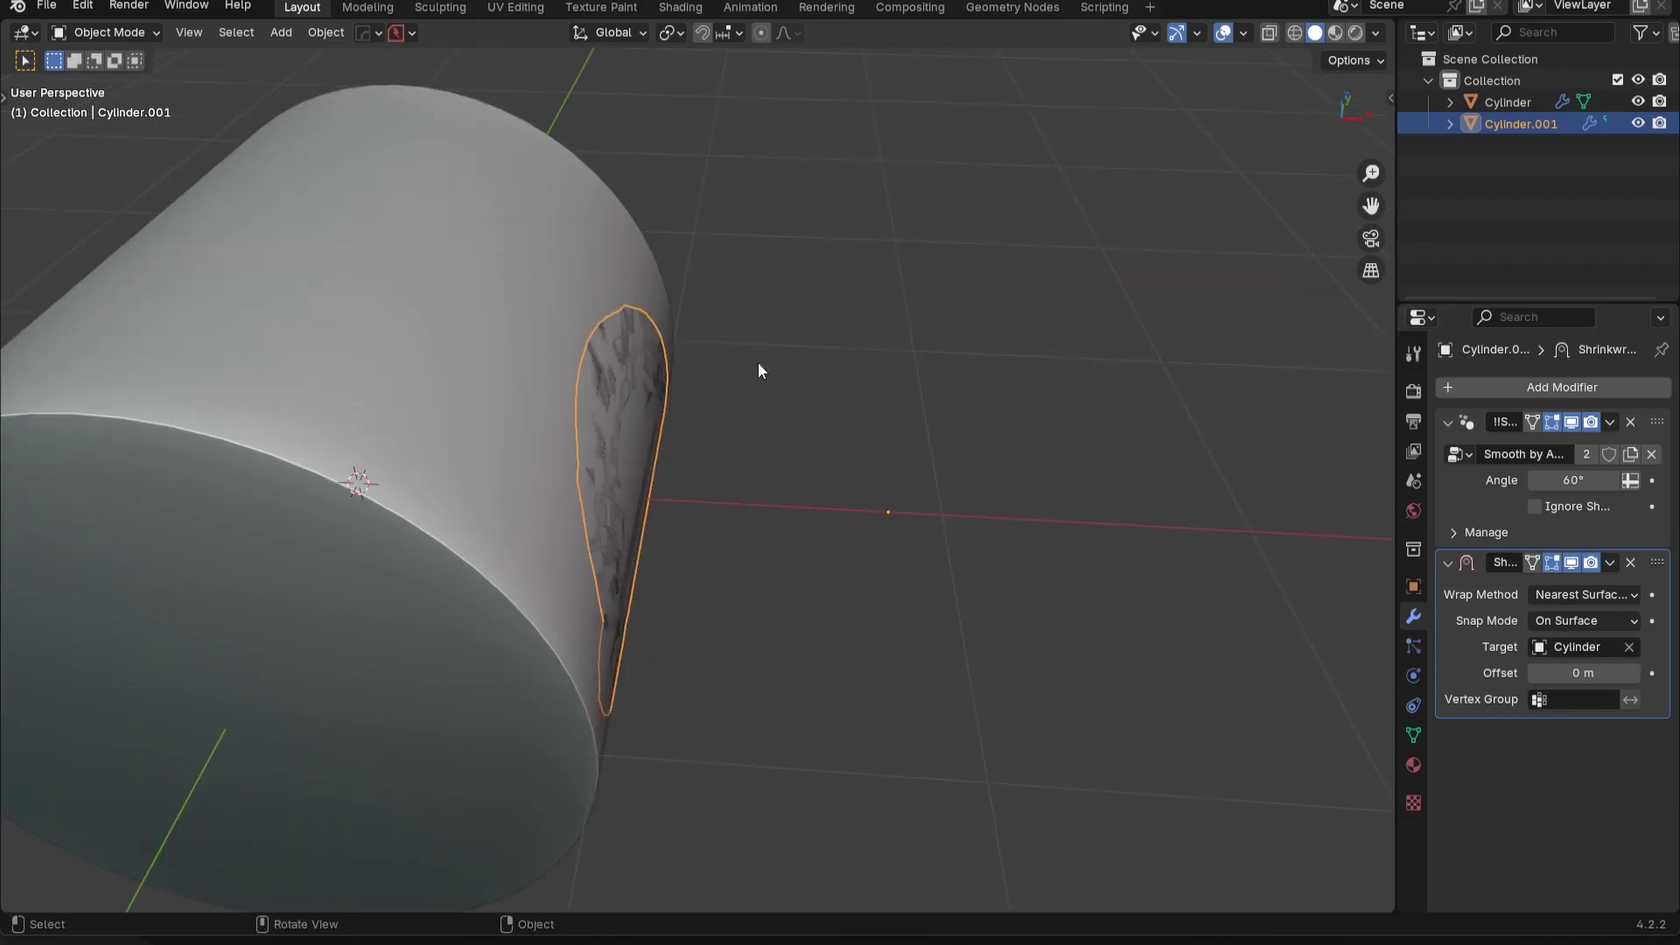
middle_drag(802, 367, 763, 357)
key(ctrl+z)
middle_drag(1216, 607, 1177, 569)
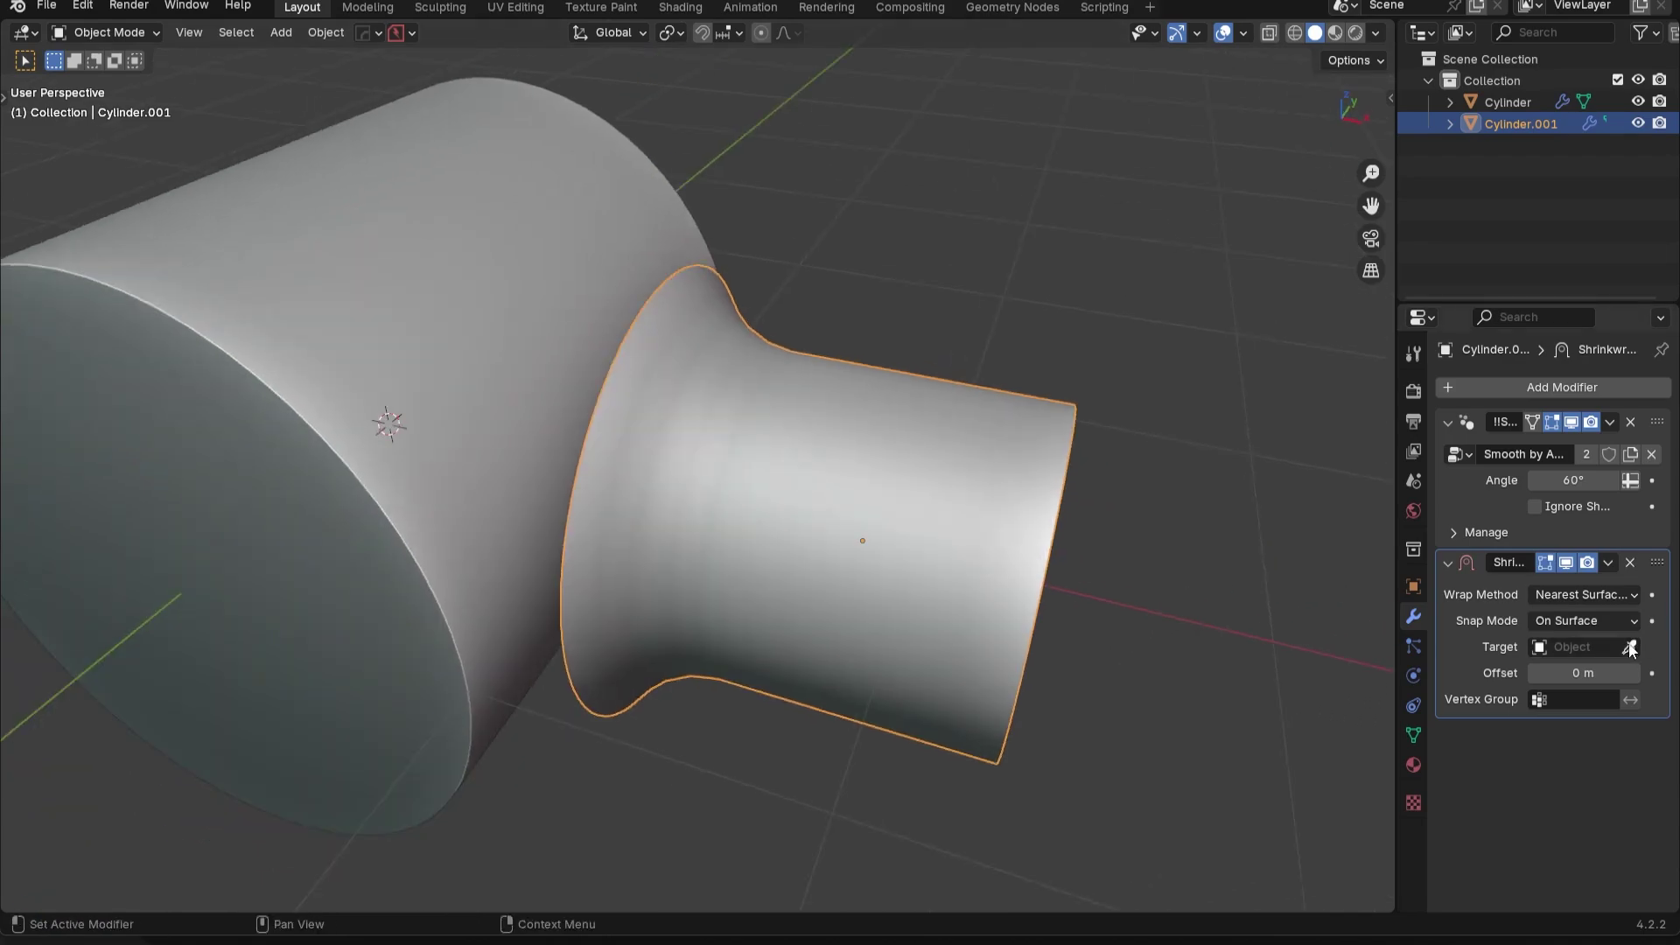
Set the large cylinder as the Shrinkwrap target and examine how the boss mesh deforms in Edit Mode
click(1630, 646)
click(568, 218)
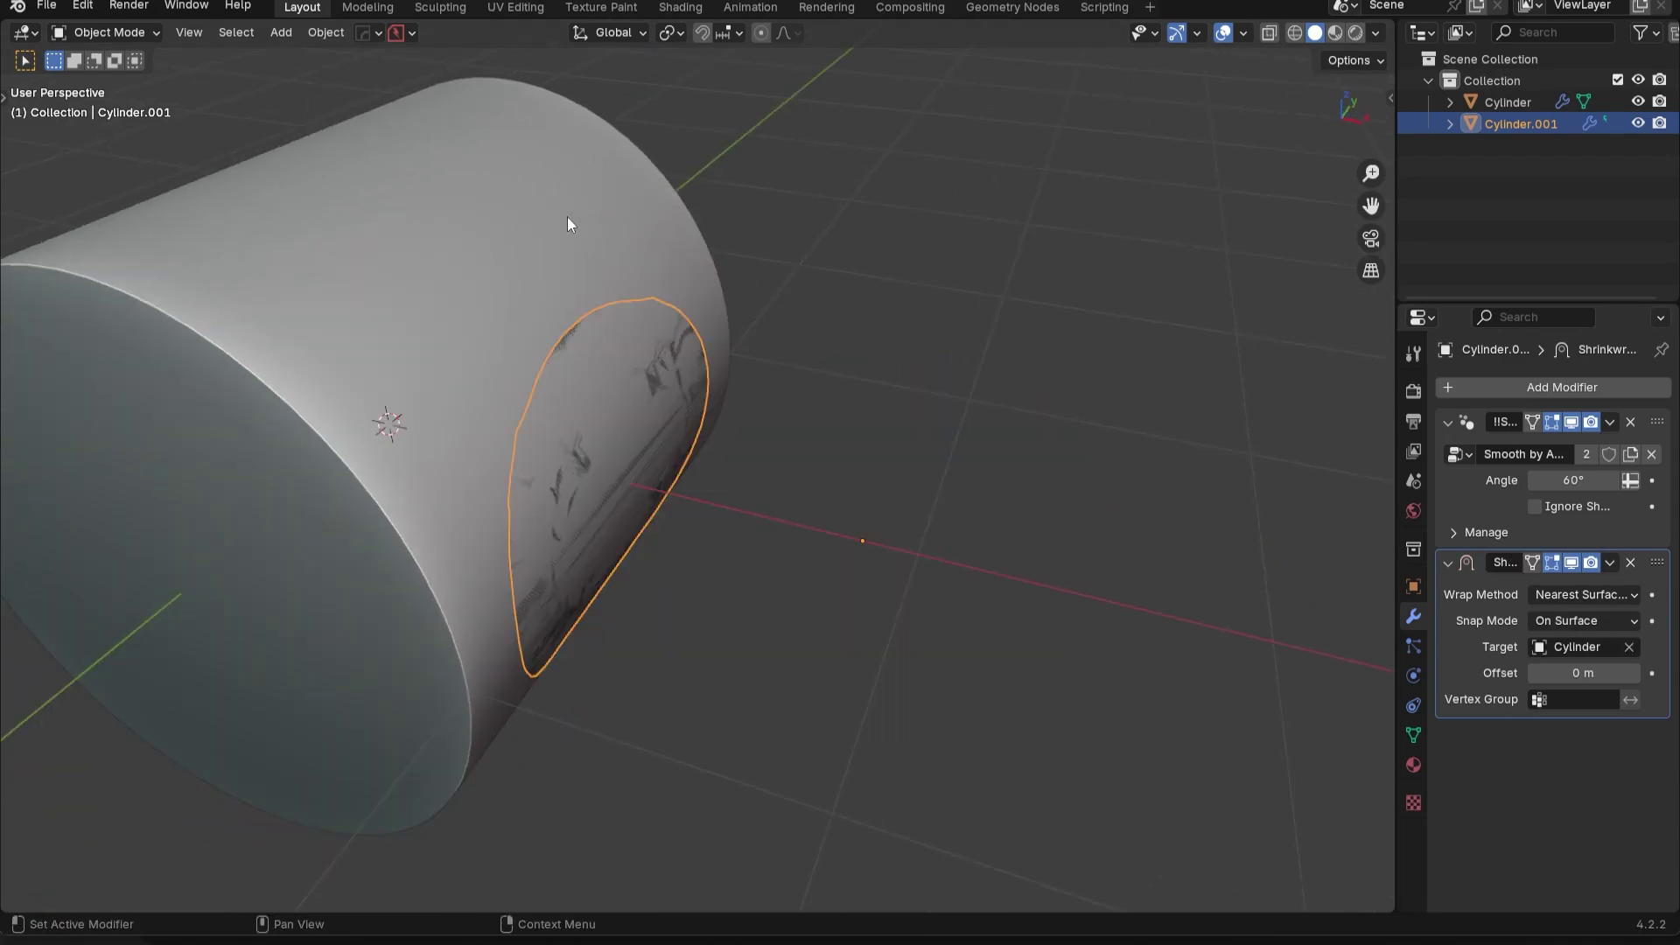
middle_drag(675, 465, 556, 418)
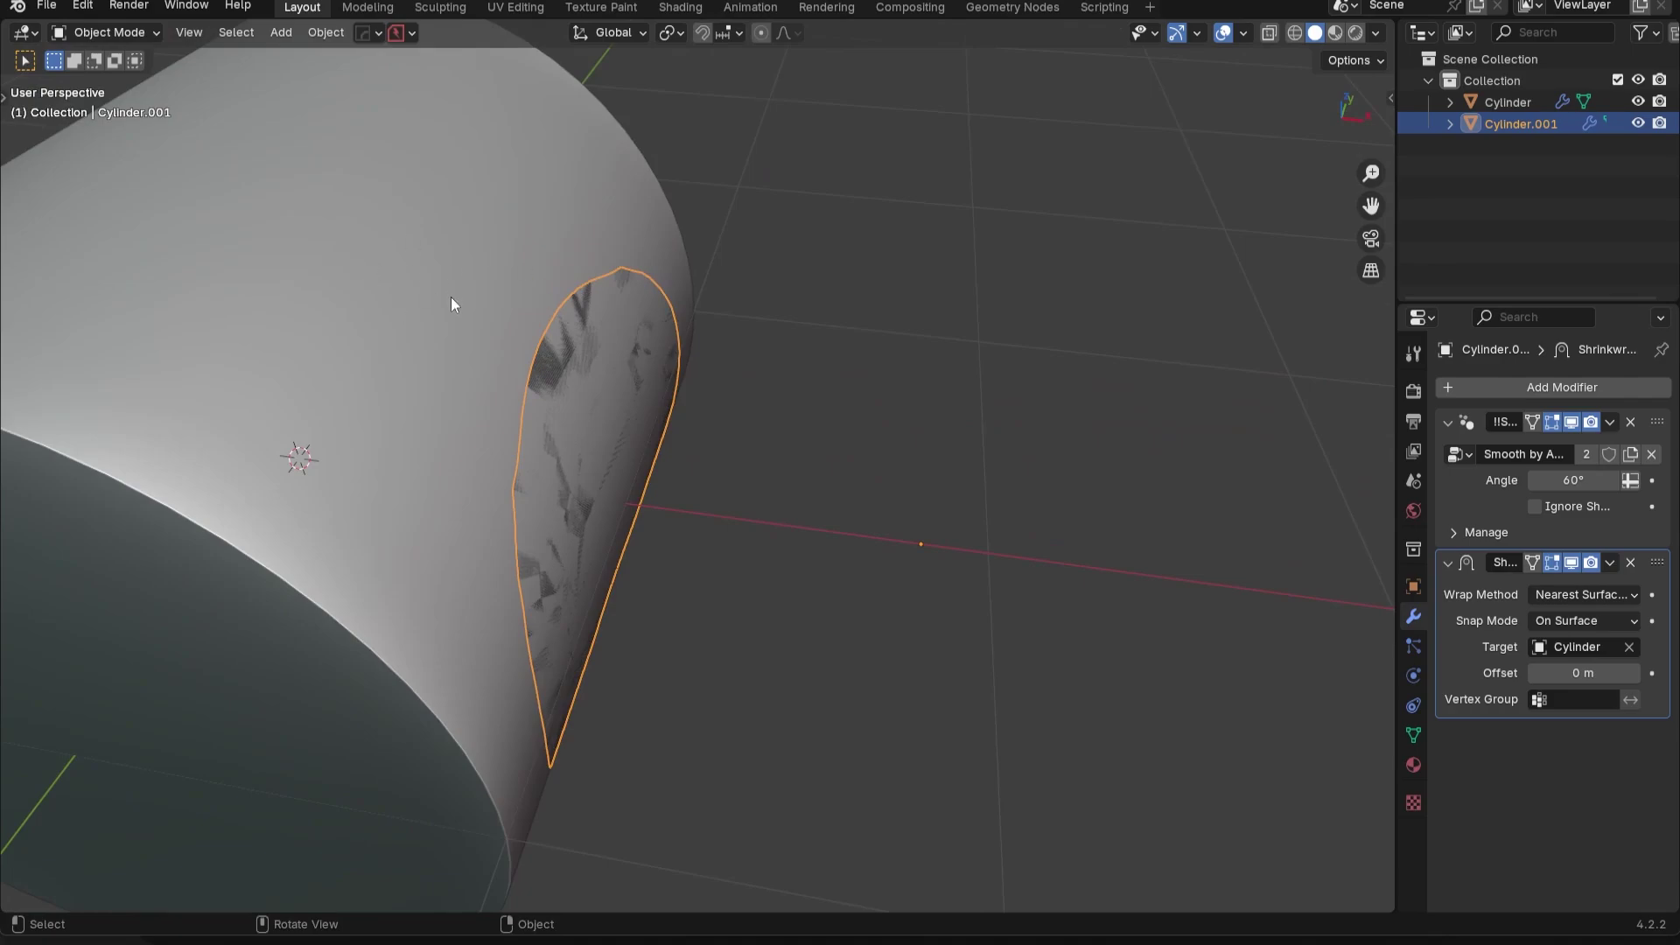
scroll(457, 328, down, 2)
scroll(969, 545, up, 2)
key(Tab)
mouse_move(789, 546)
middle_down()
mouse_move(765, 531)
mouse_move(756, 549)
middle_up()
scroll(749, 568, up, 3)
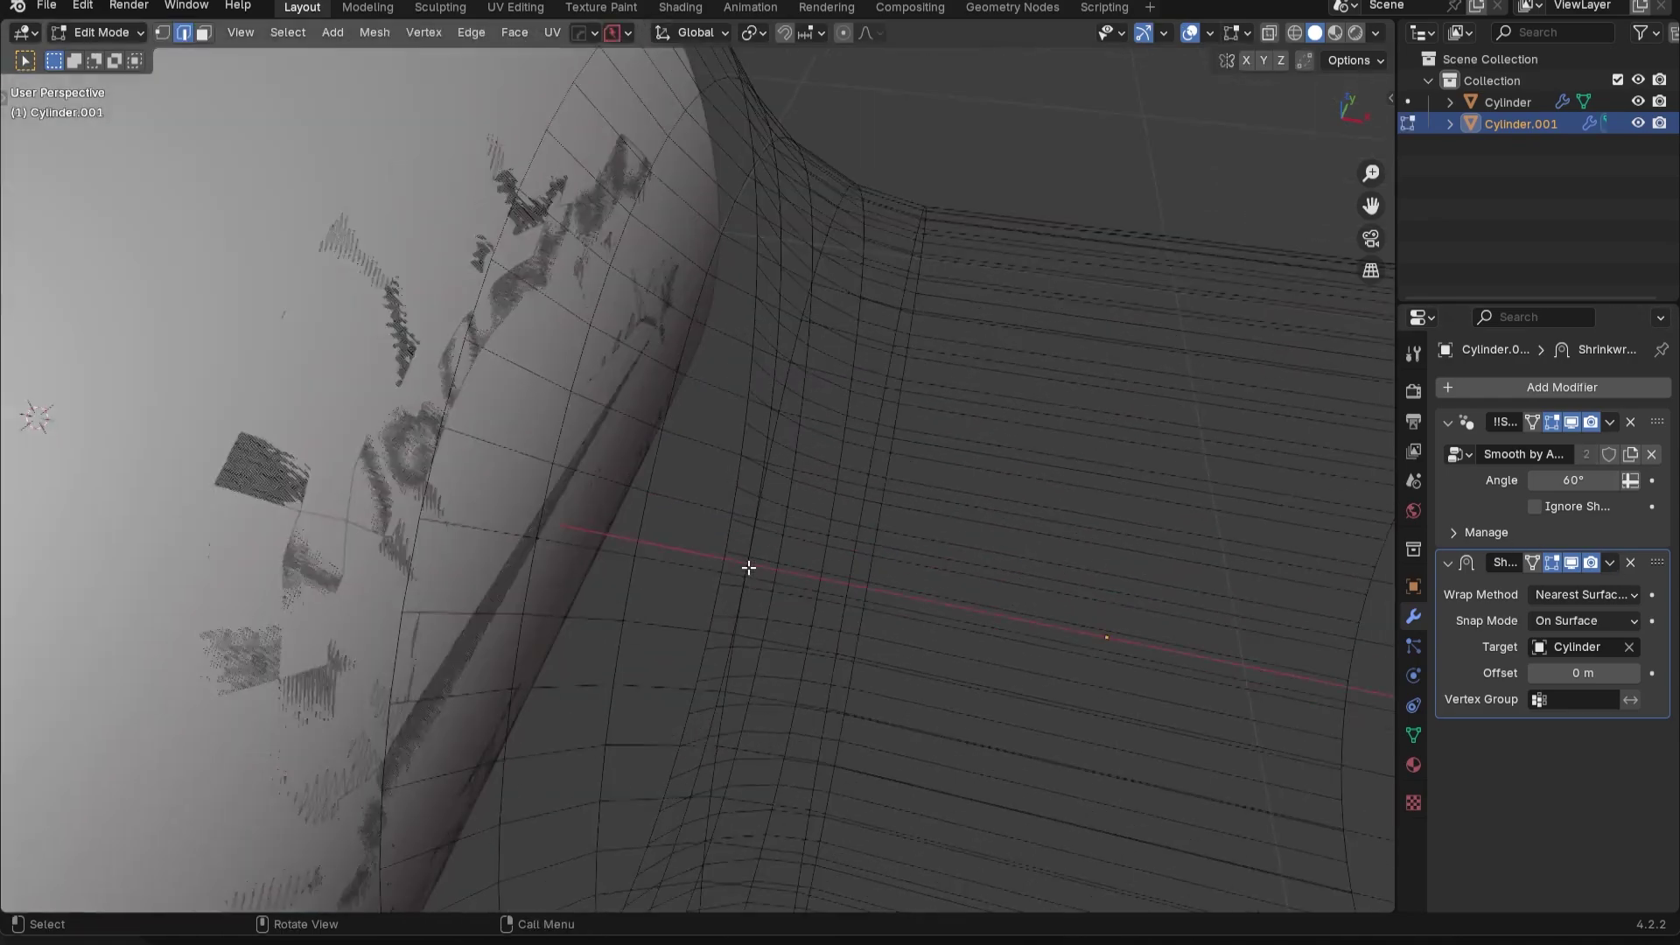
scroll(749, 568, down, 2)
mouse_move(683, 507)
middle_down()
mouse_move(709, 485)
mouse_move(652, 502)
middle_up()
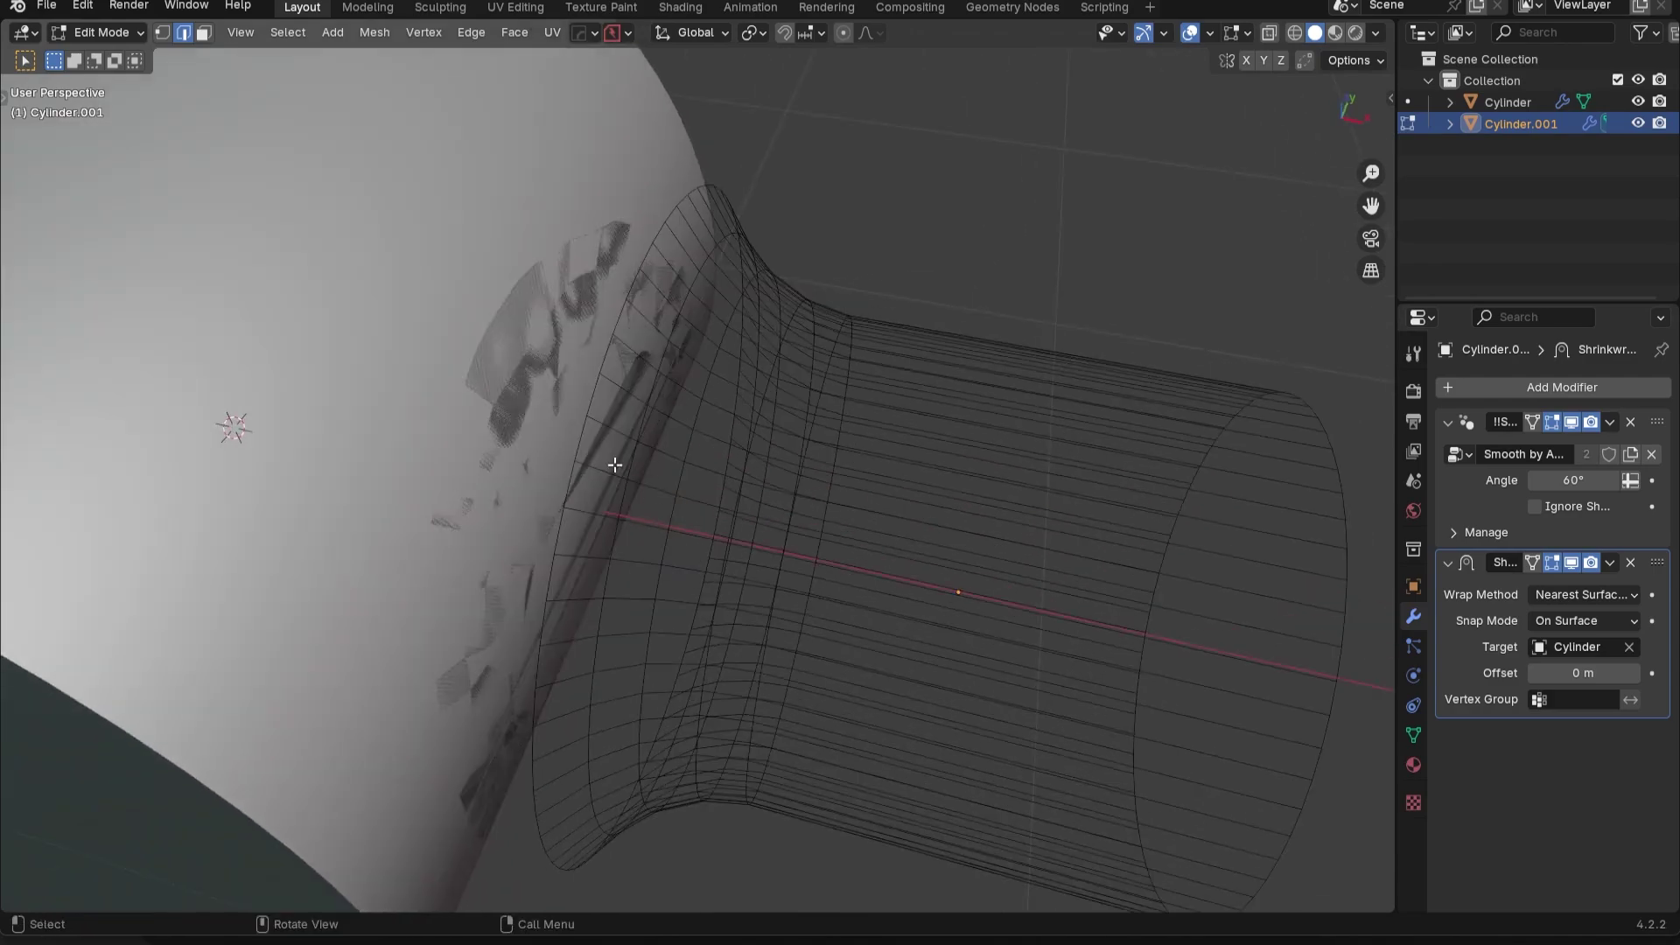
Return to Object Mode and remove the Shrinkwrap modifier from the boss
key(Tab)
click(638, 529)
click(1630, 562)
Enter Edit Mode on the boss, try selecting edge loops around the flare in edge mode, and clear the selection
key(Tab)
key(1)
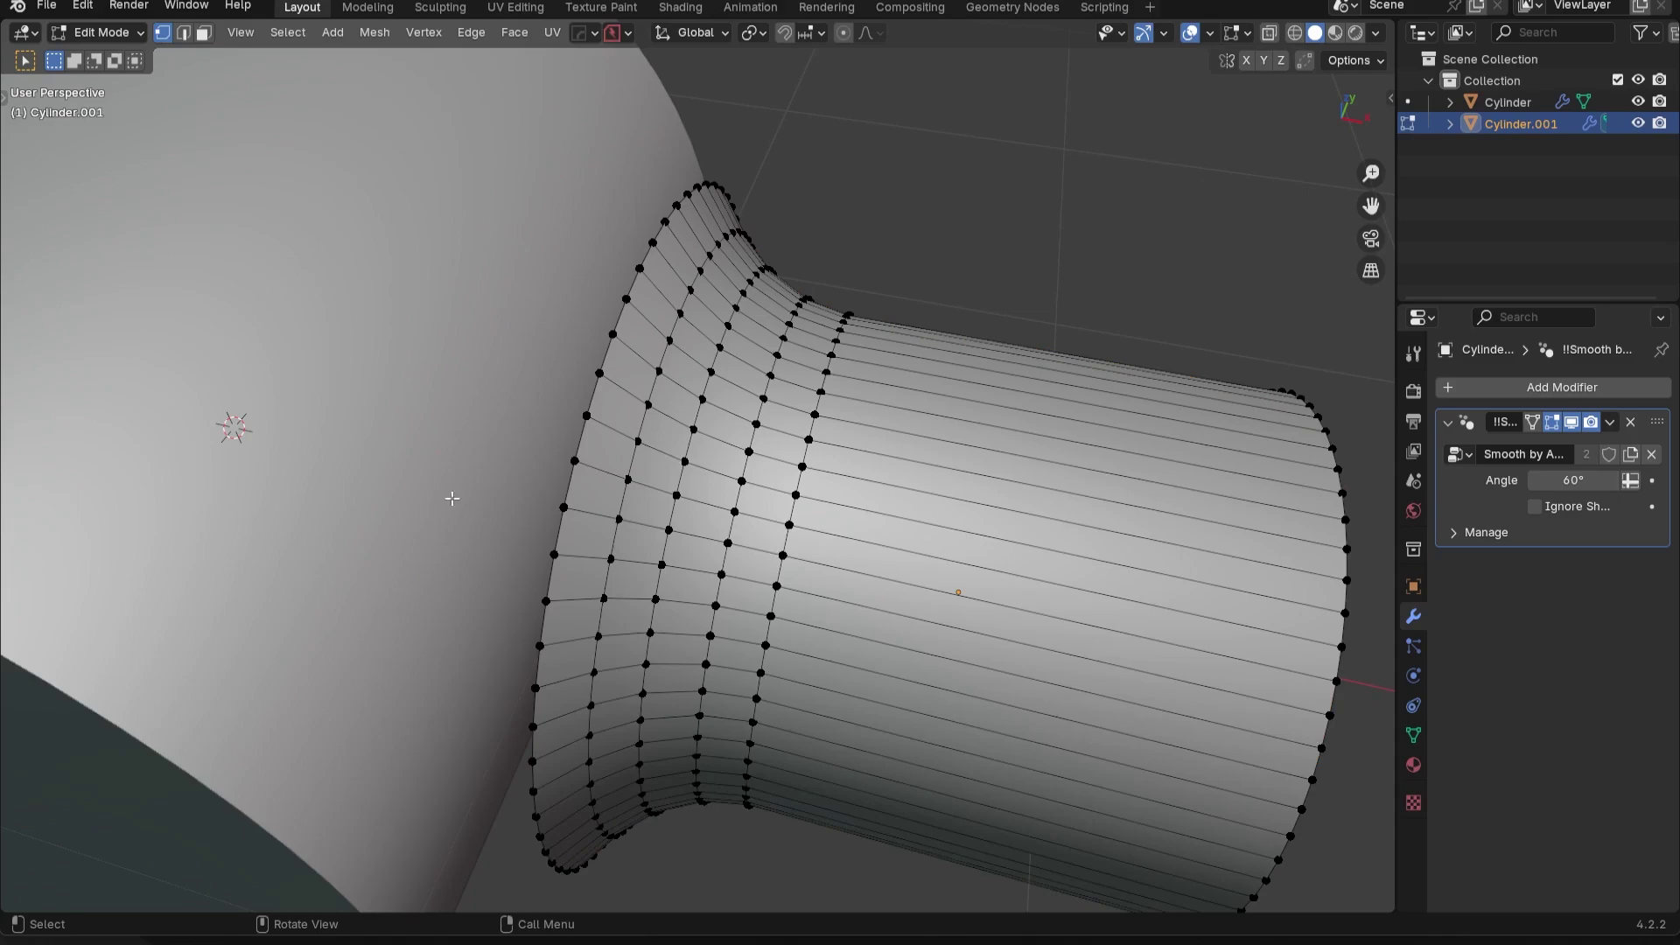
key(ctrl+Tab)
click(563, 627)
alt+click(602, 441)
alt+shift+click(685, 477)
key(alt+a)
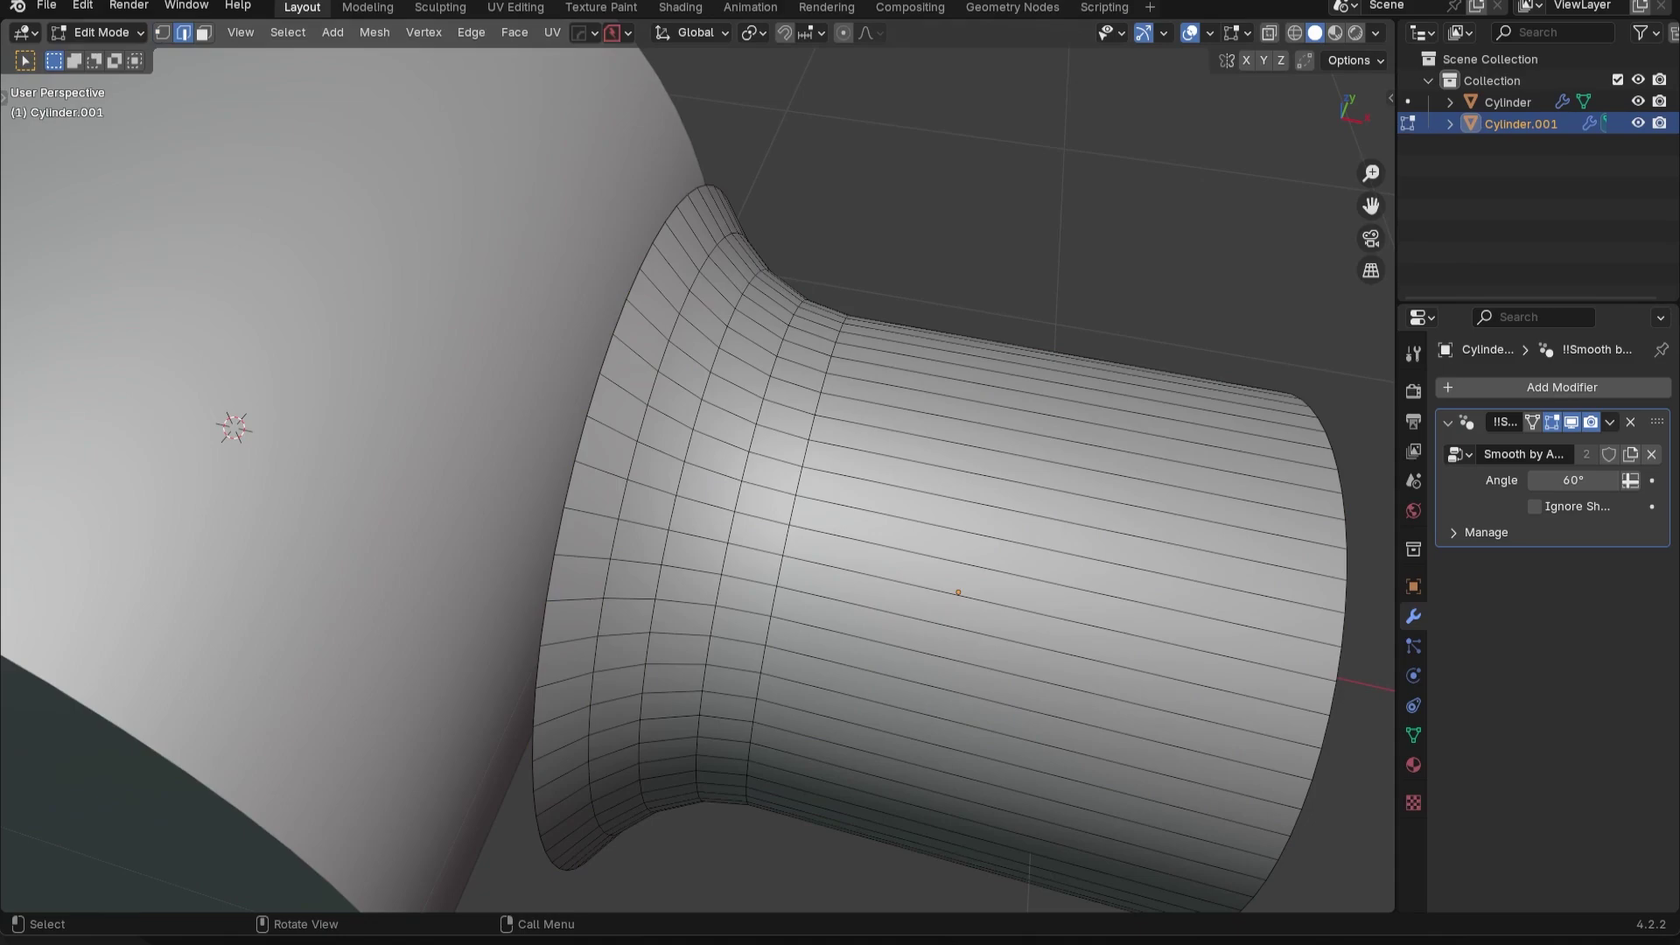
middle_drag(349, 902, 856, 573)
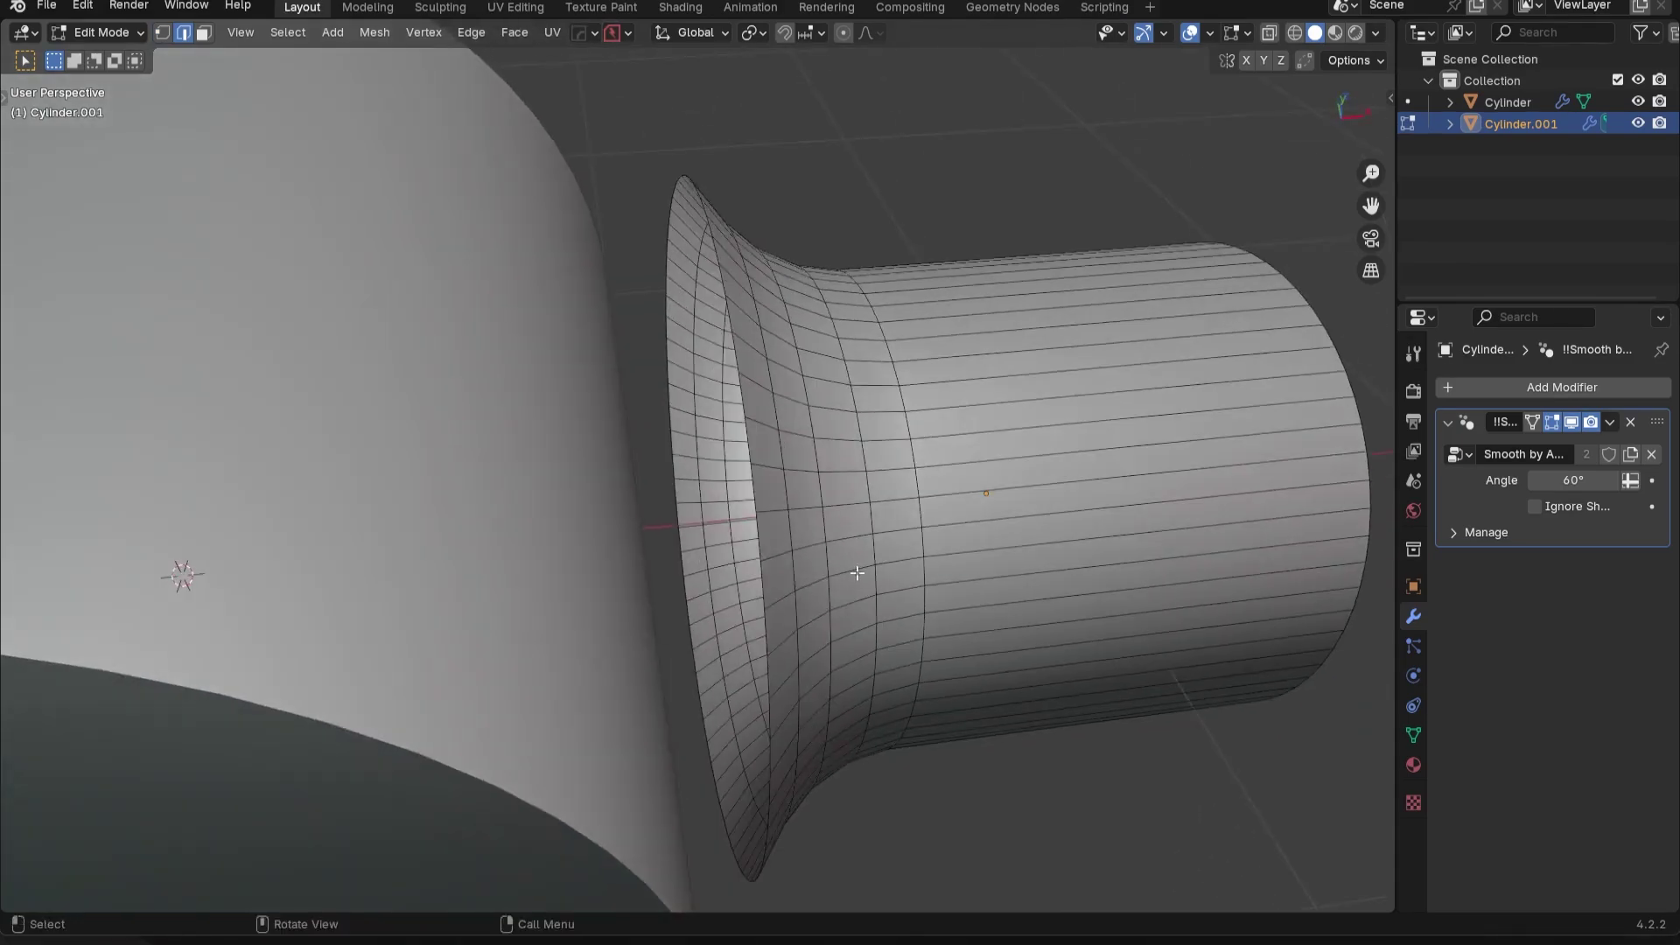
Select the boss's outer open rim loop in vertex mode and assign it to a new vertex group with weight 1.0
alt+click(759, 544)
key(Tab)
click(608, 566)
middle_drag(607, 569, 766, 551)
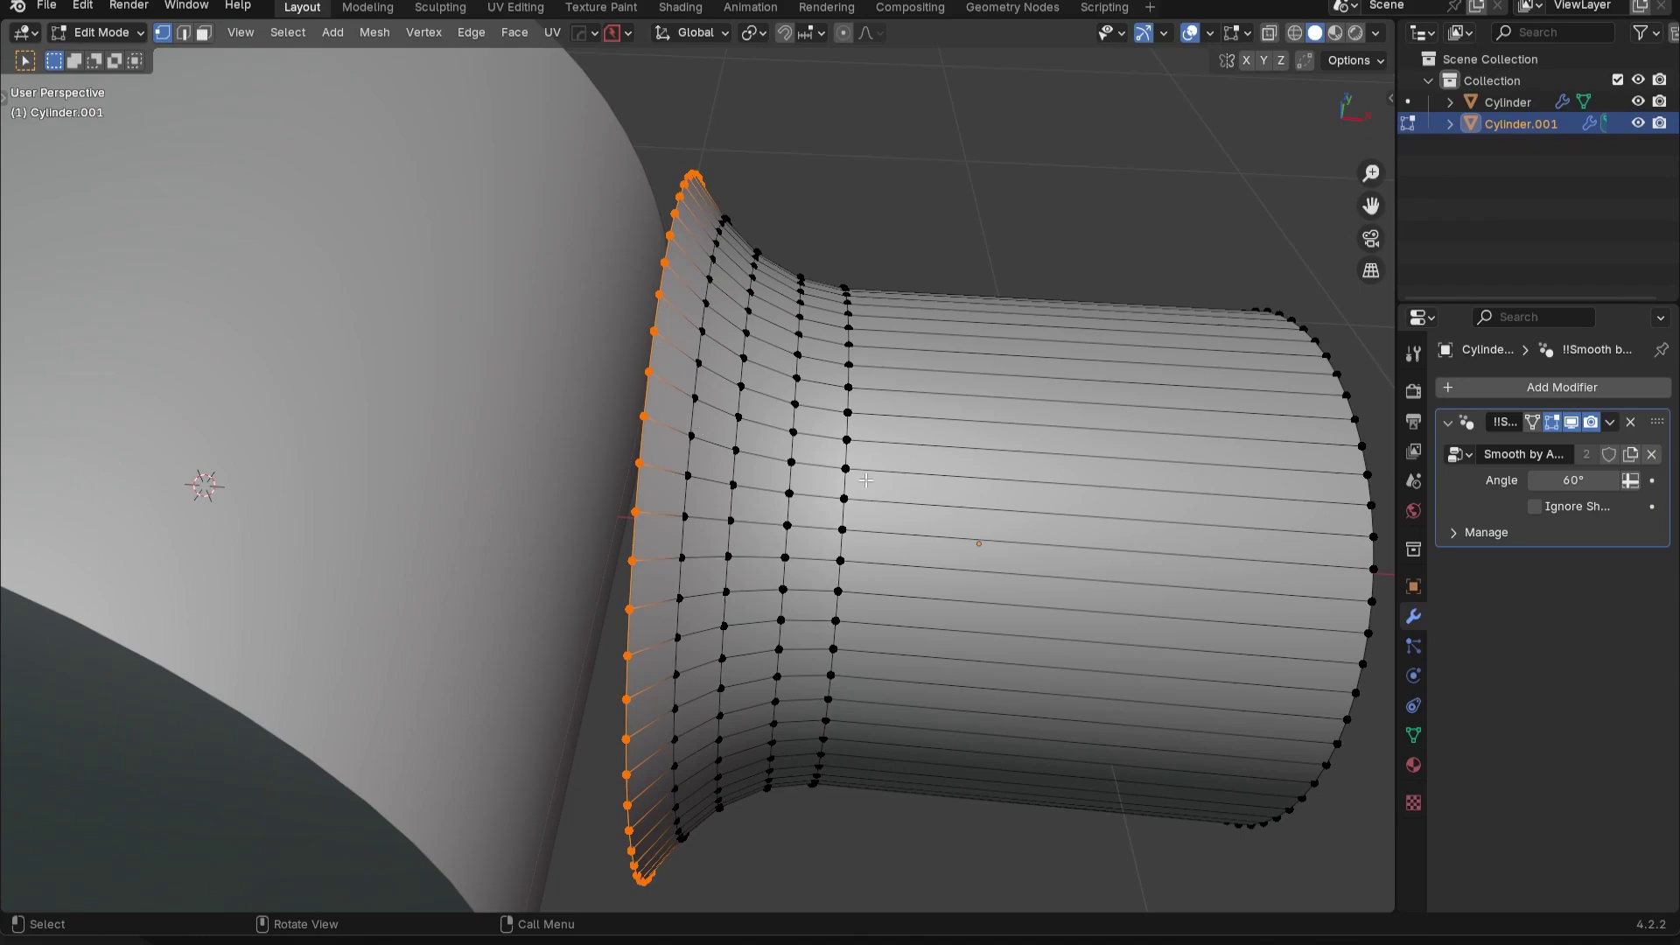
click(1413, 735)
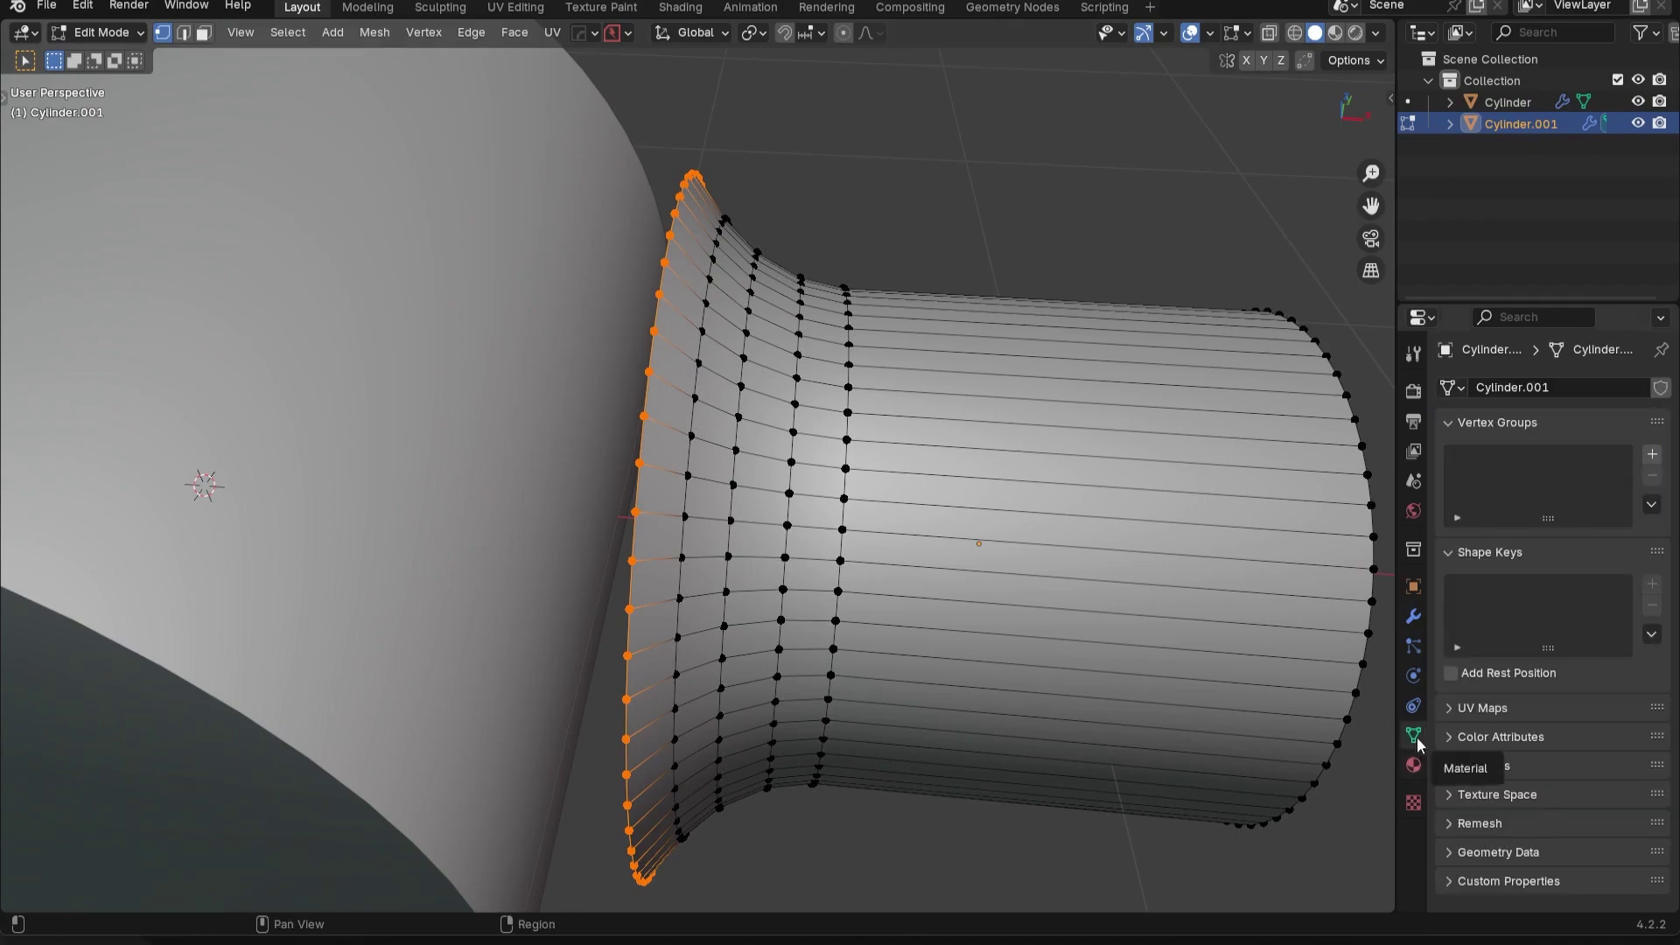
click(1653, 458)
middle_drag(1243, 578, 1194, 606)
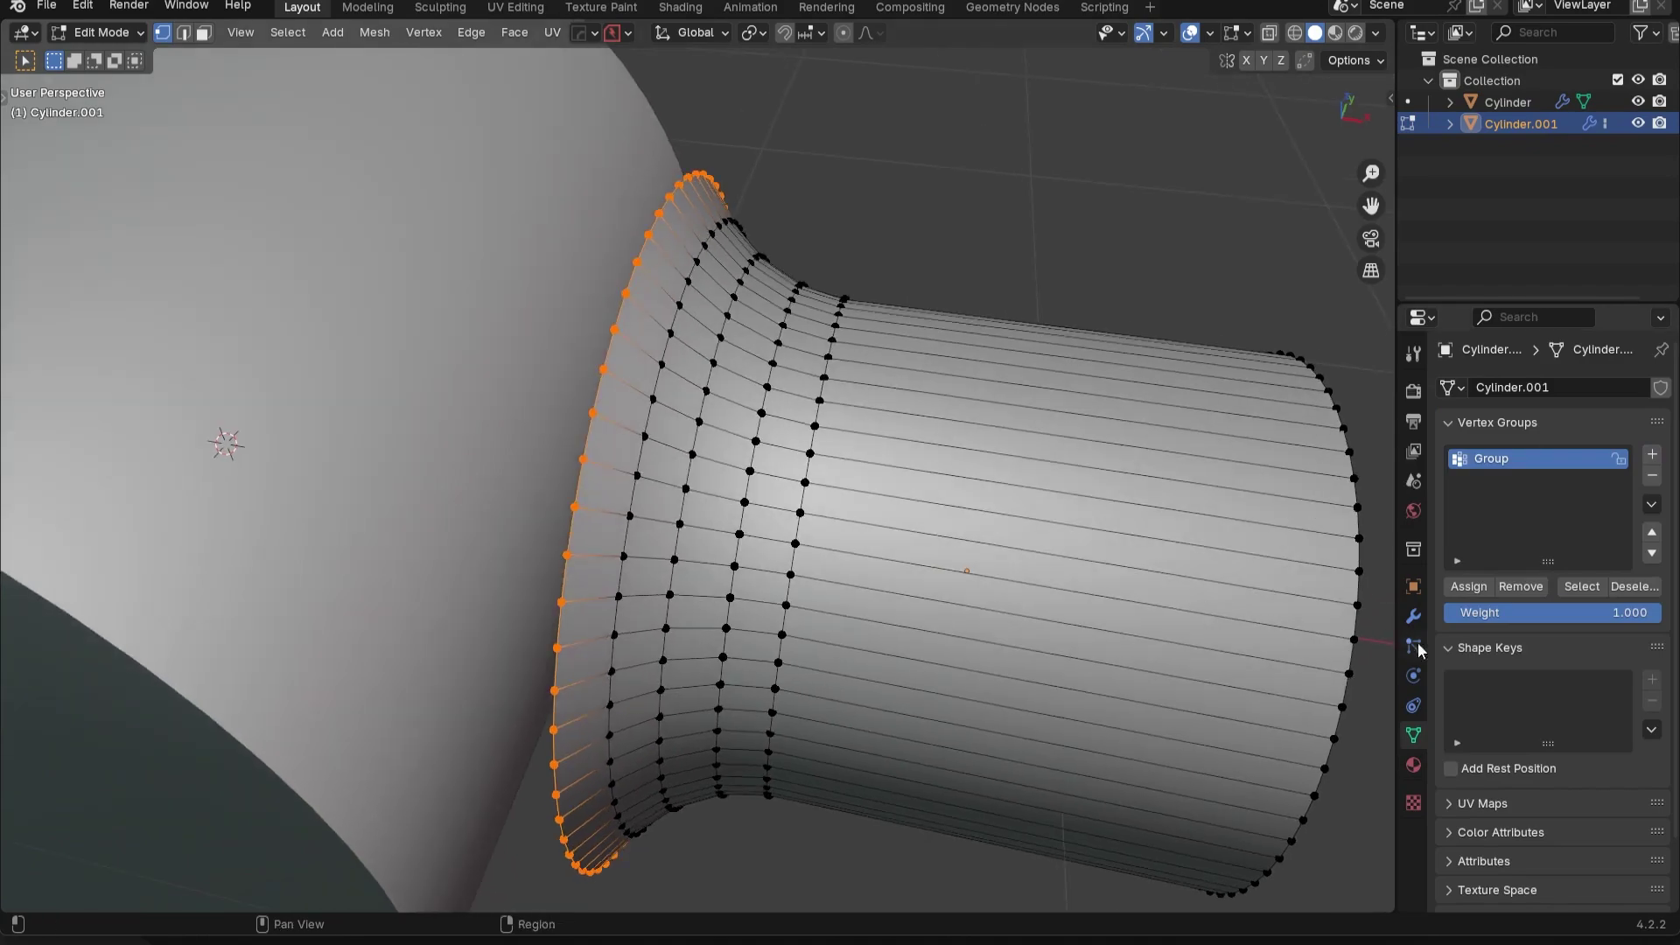
click(1470, 588)
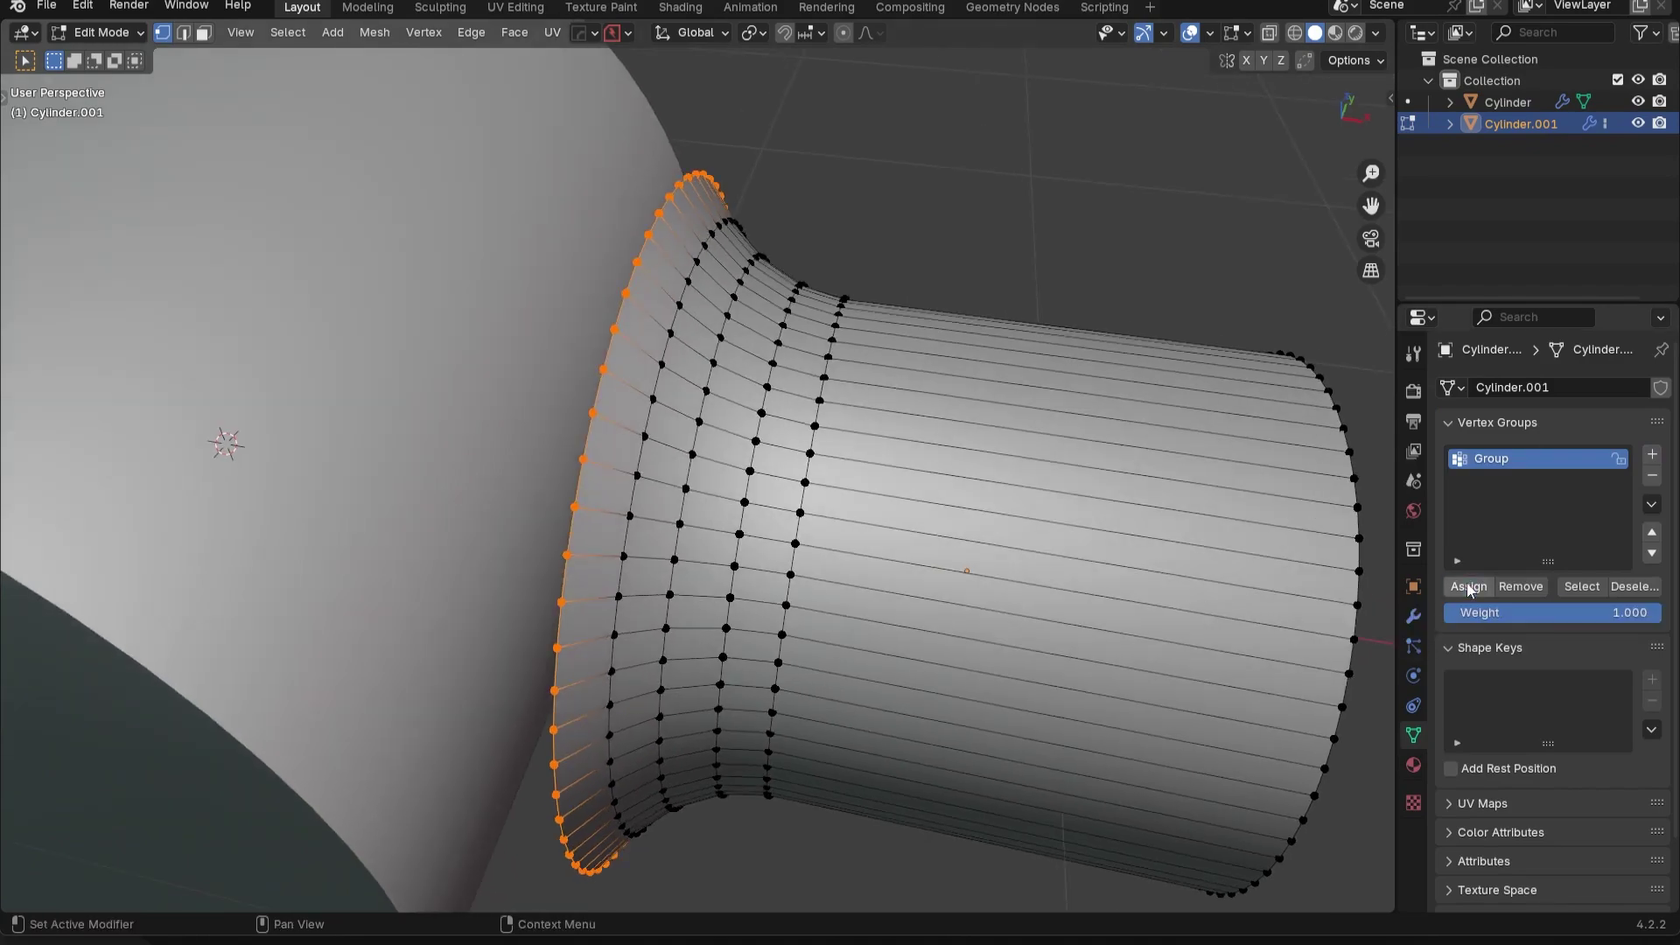
key(Tab)
Add a Shrinkwrap modifier to the boss, targeting the large cylinder and limited to the rim's vertex group
click(1414, 616)
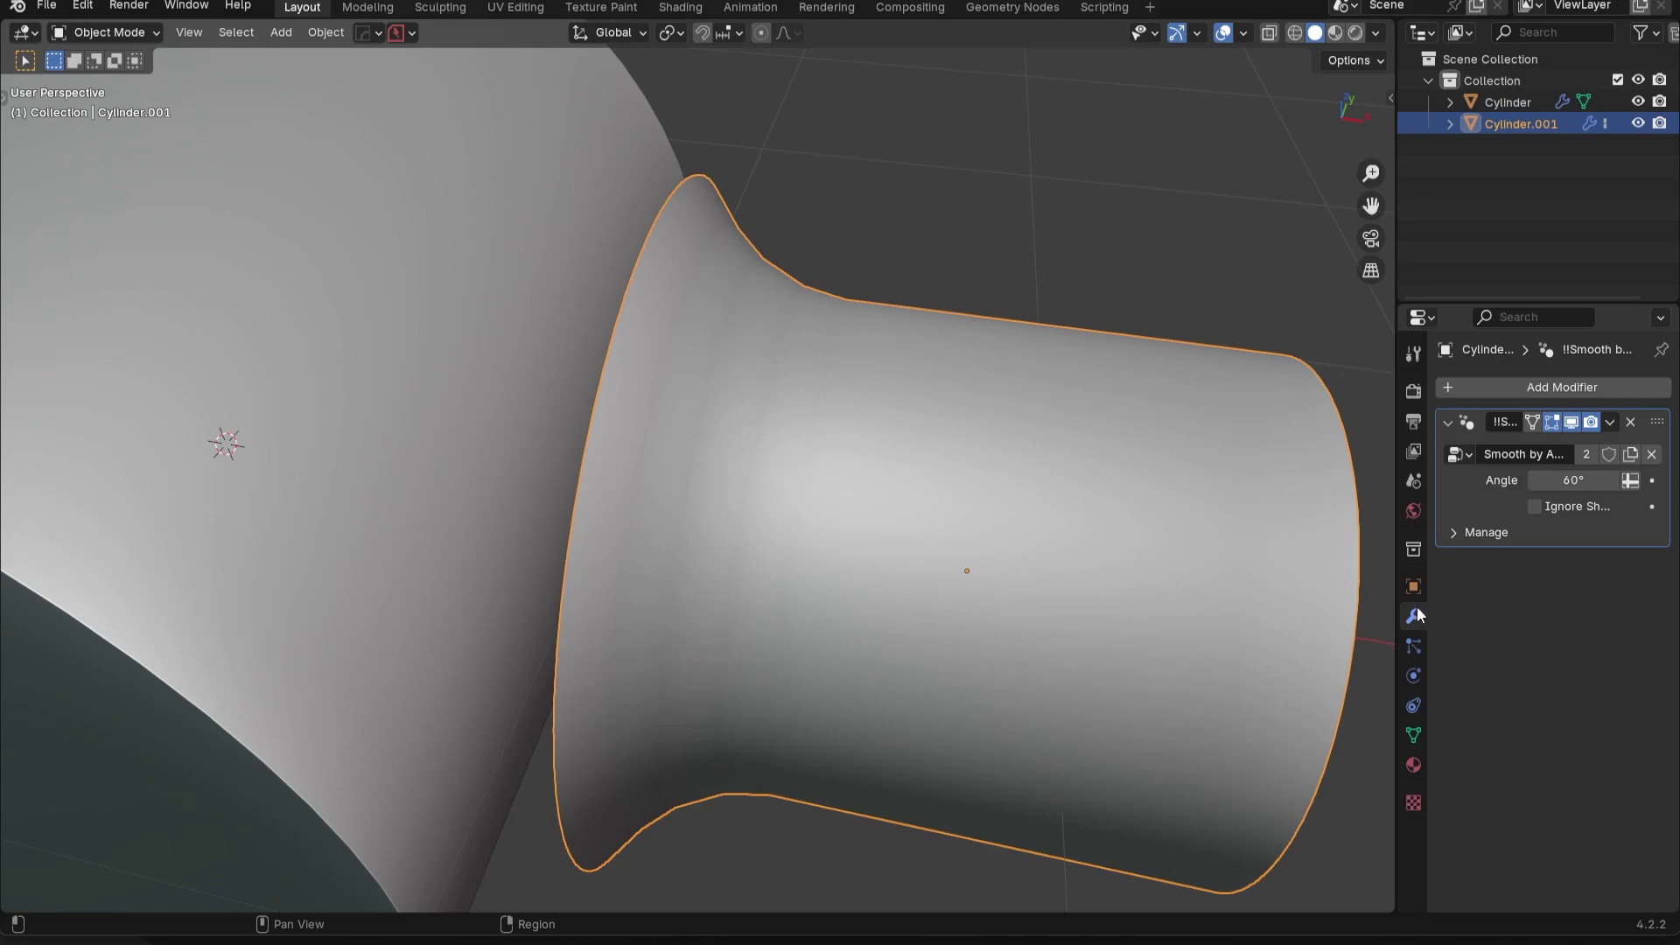
click(1516, 387)
mouse_move(1454, 379)
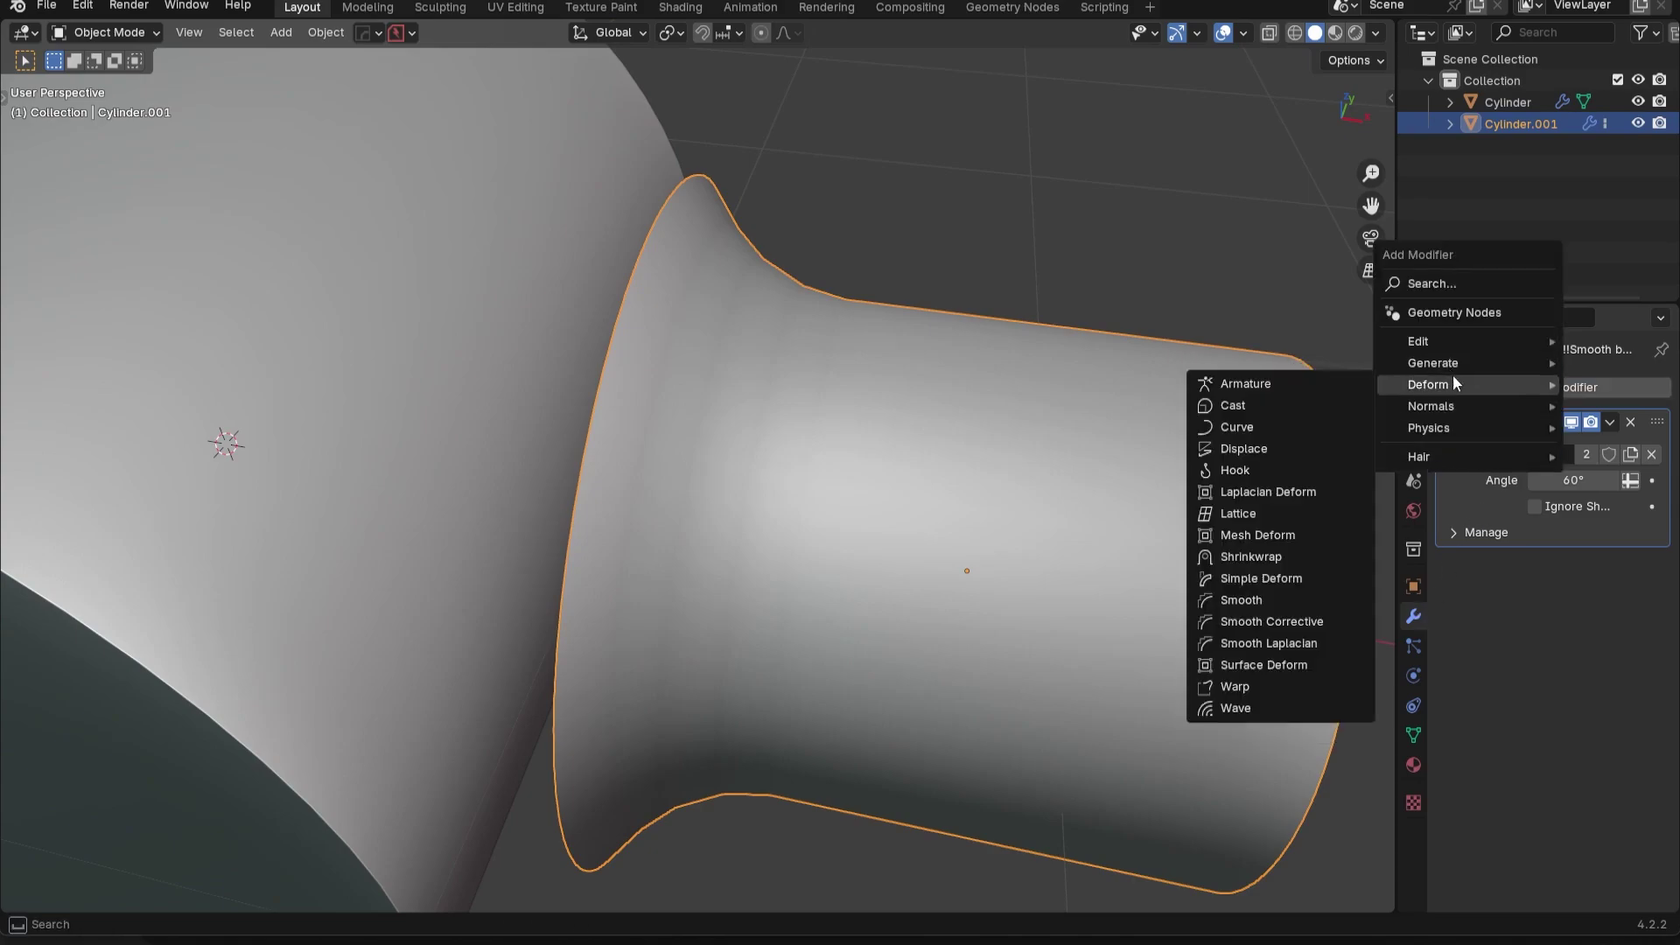
click(1263, 557)
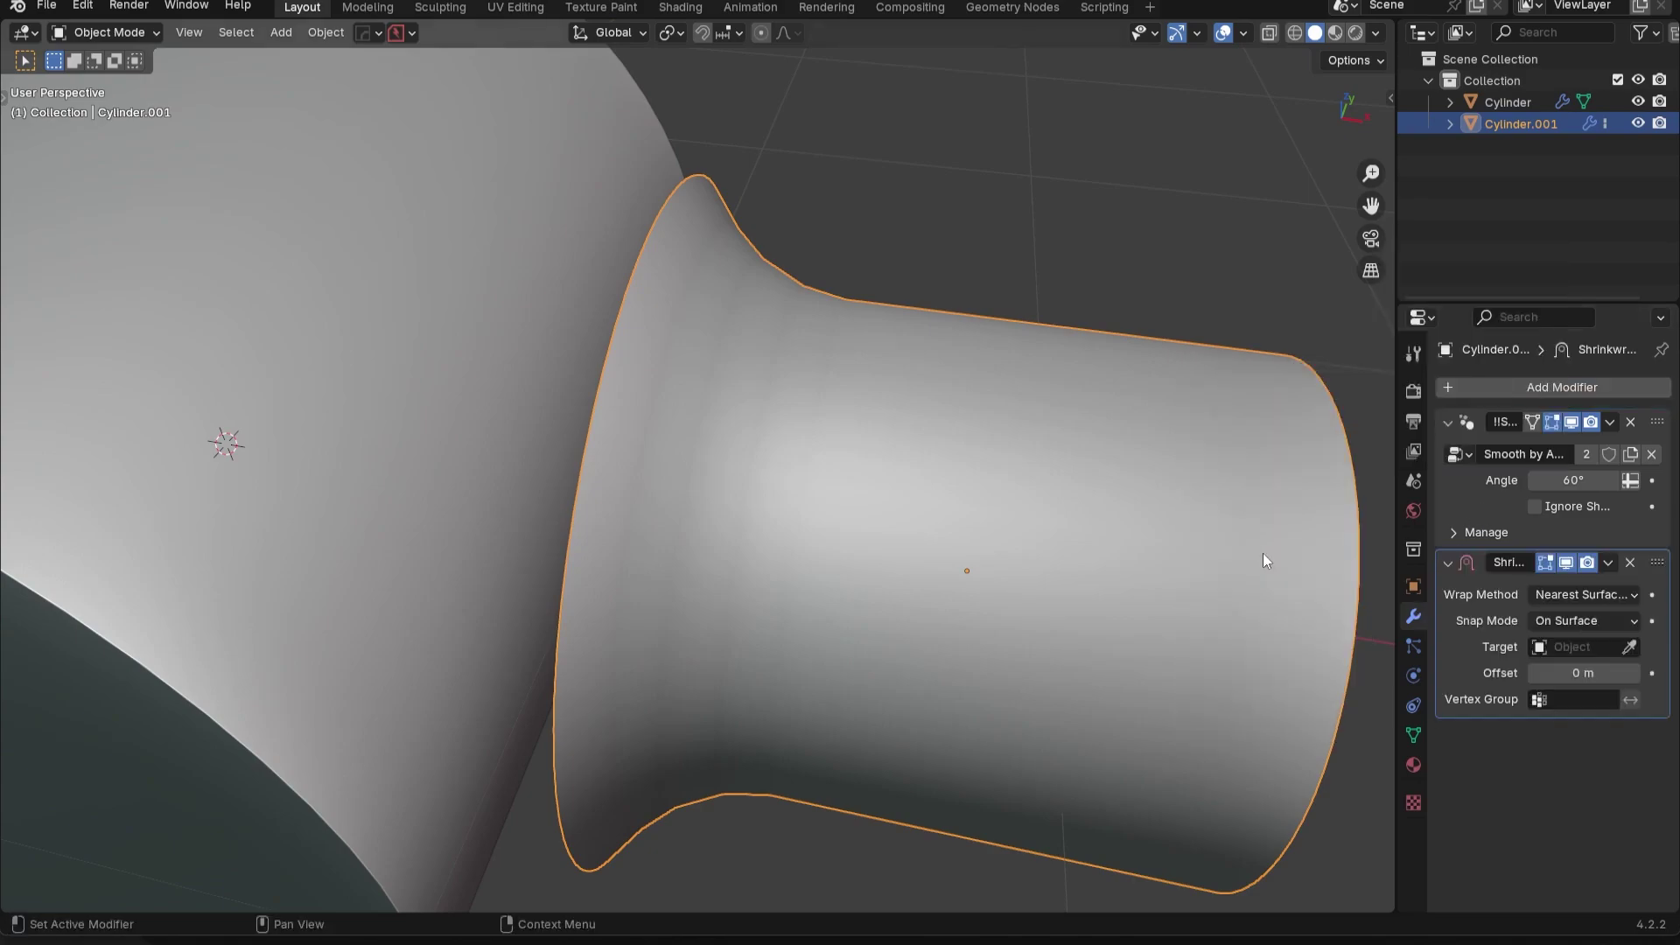
click(1630, 647)
click(271, 219)
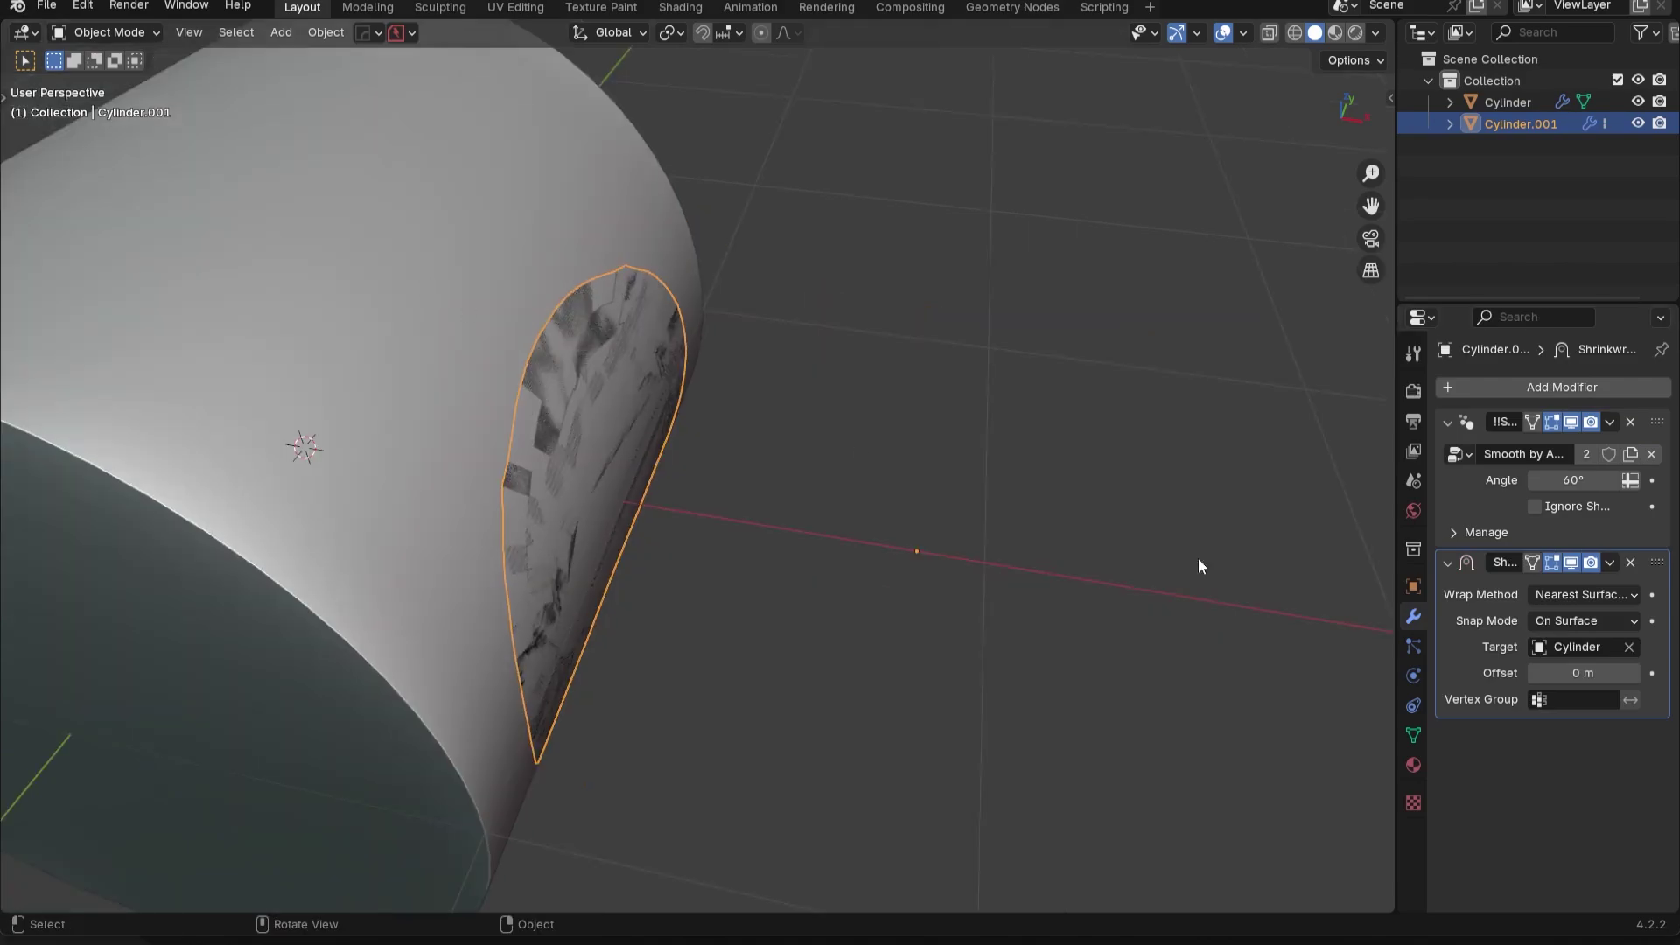
click(1574, 697)
click(1541, 476)
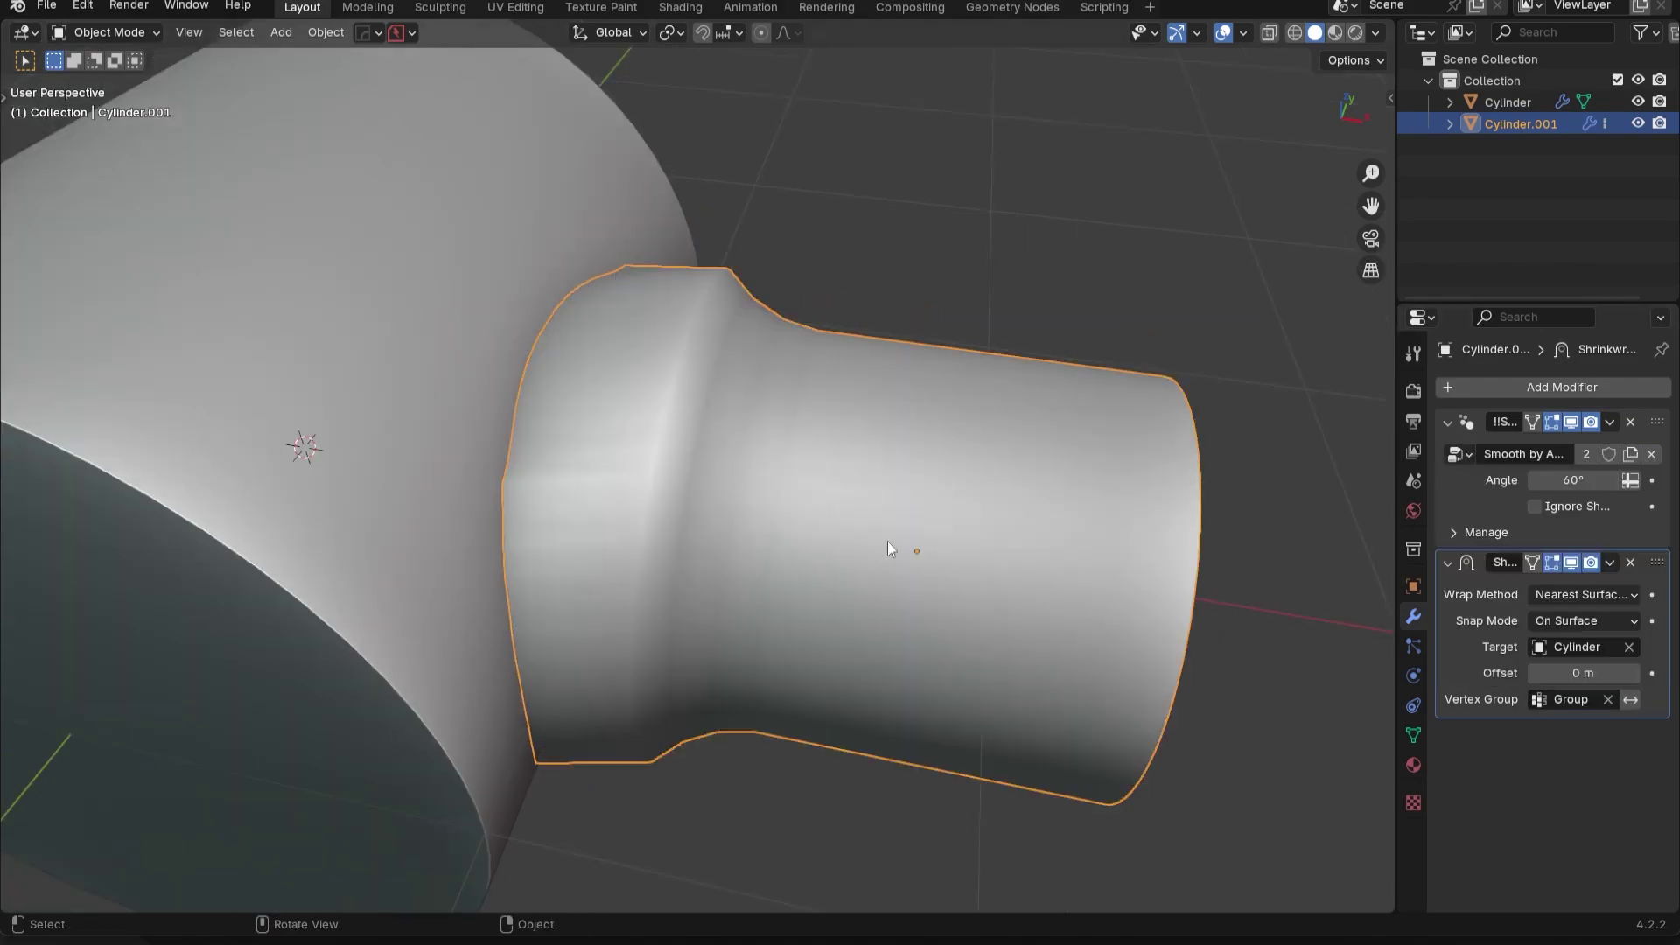
Examine how the shrinkwrapped rim meets the large cylinder, comparing the boss mesh in Edit Mode and Object Mode
key(Tab)
scroll(674, 560, up, 3)
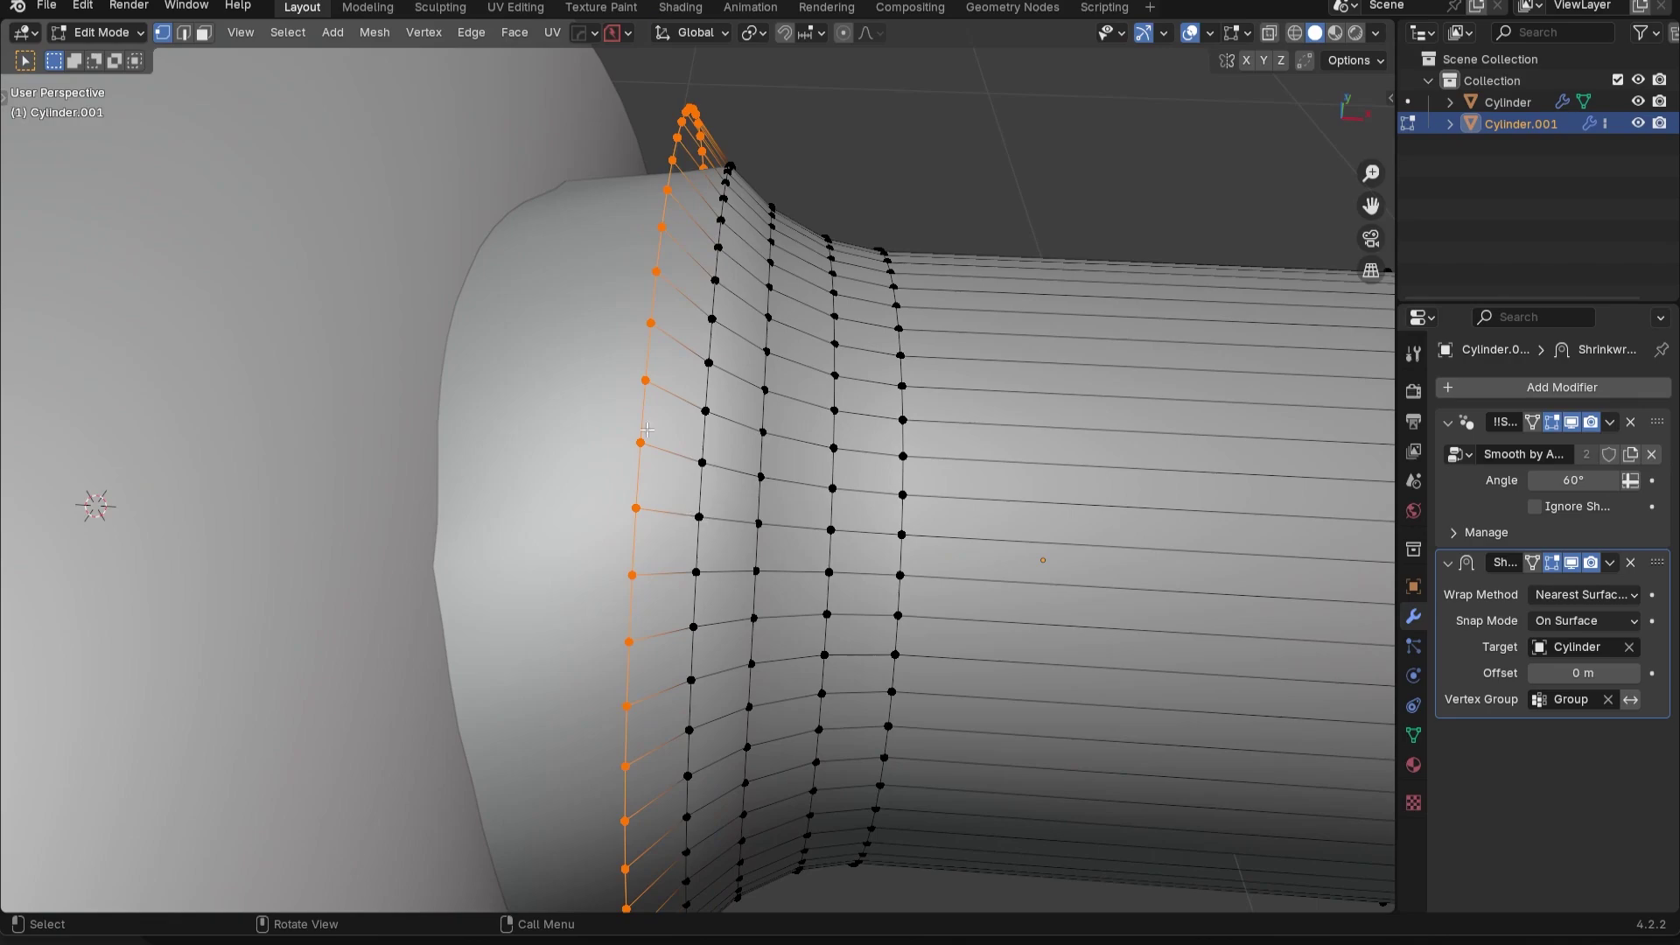
scroll(663, 382, down, 3)
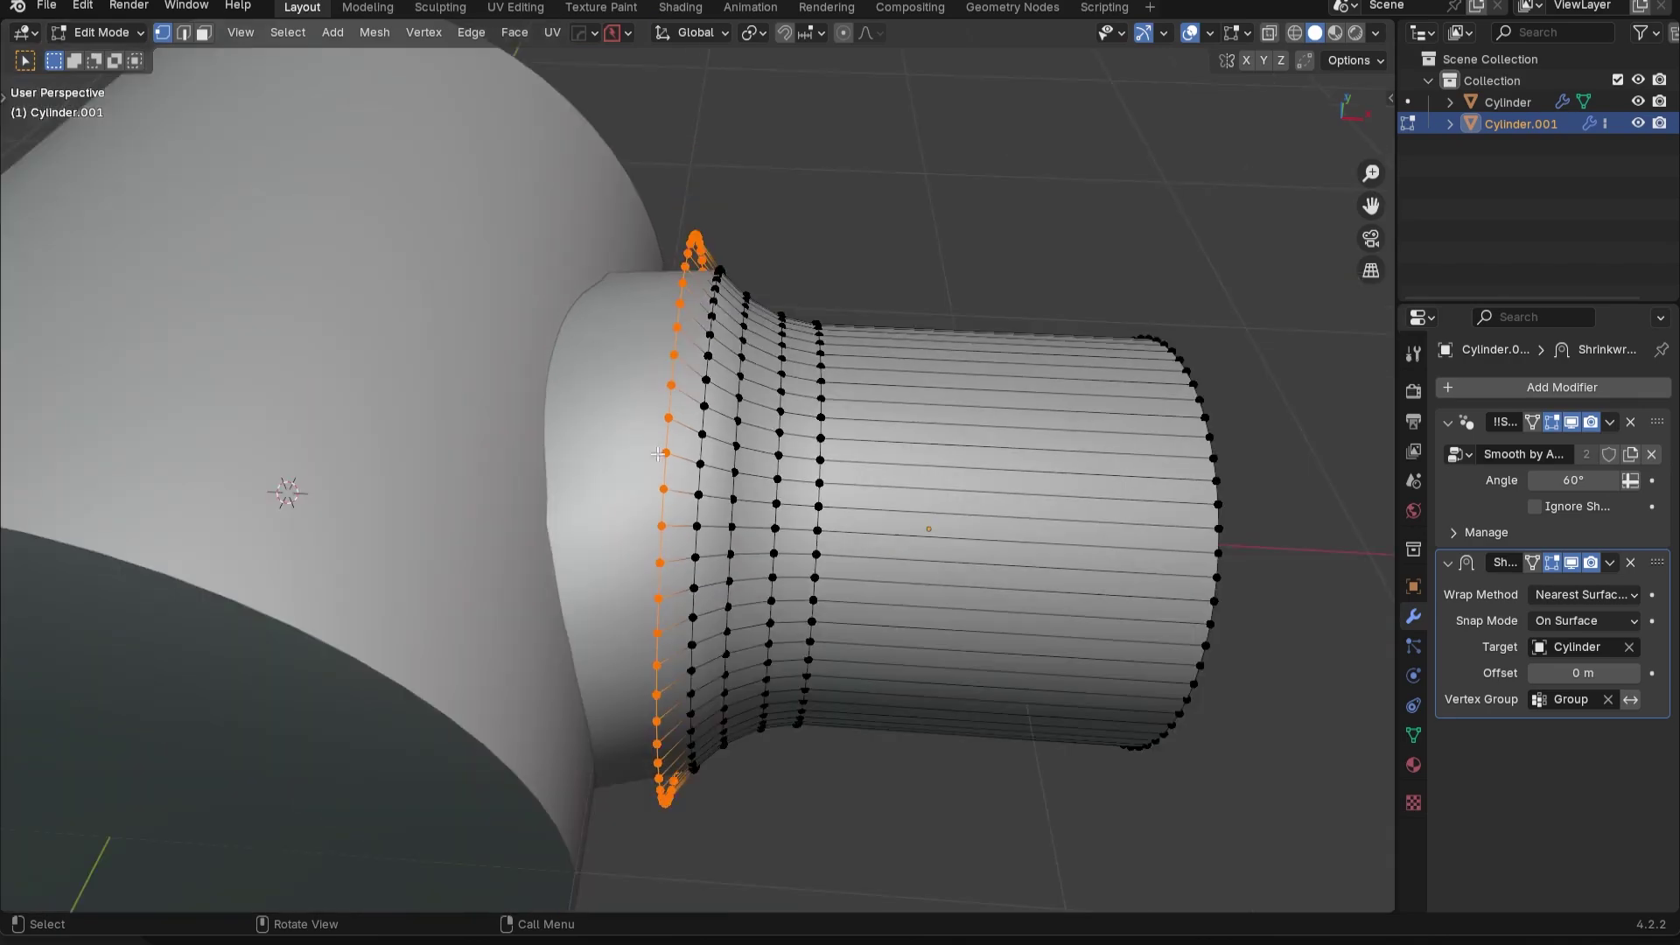
click(1413, 736)
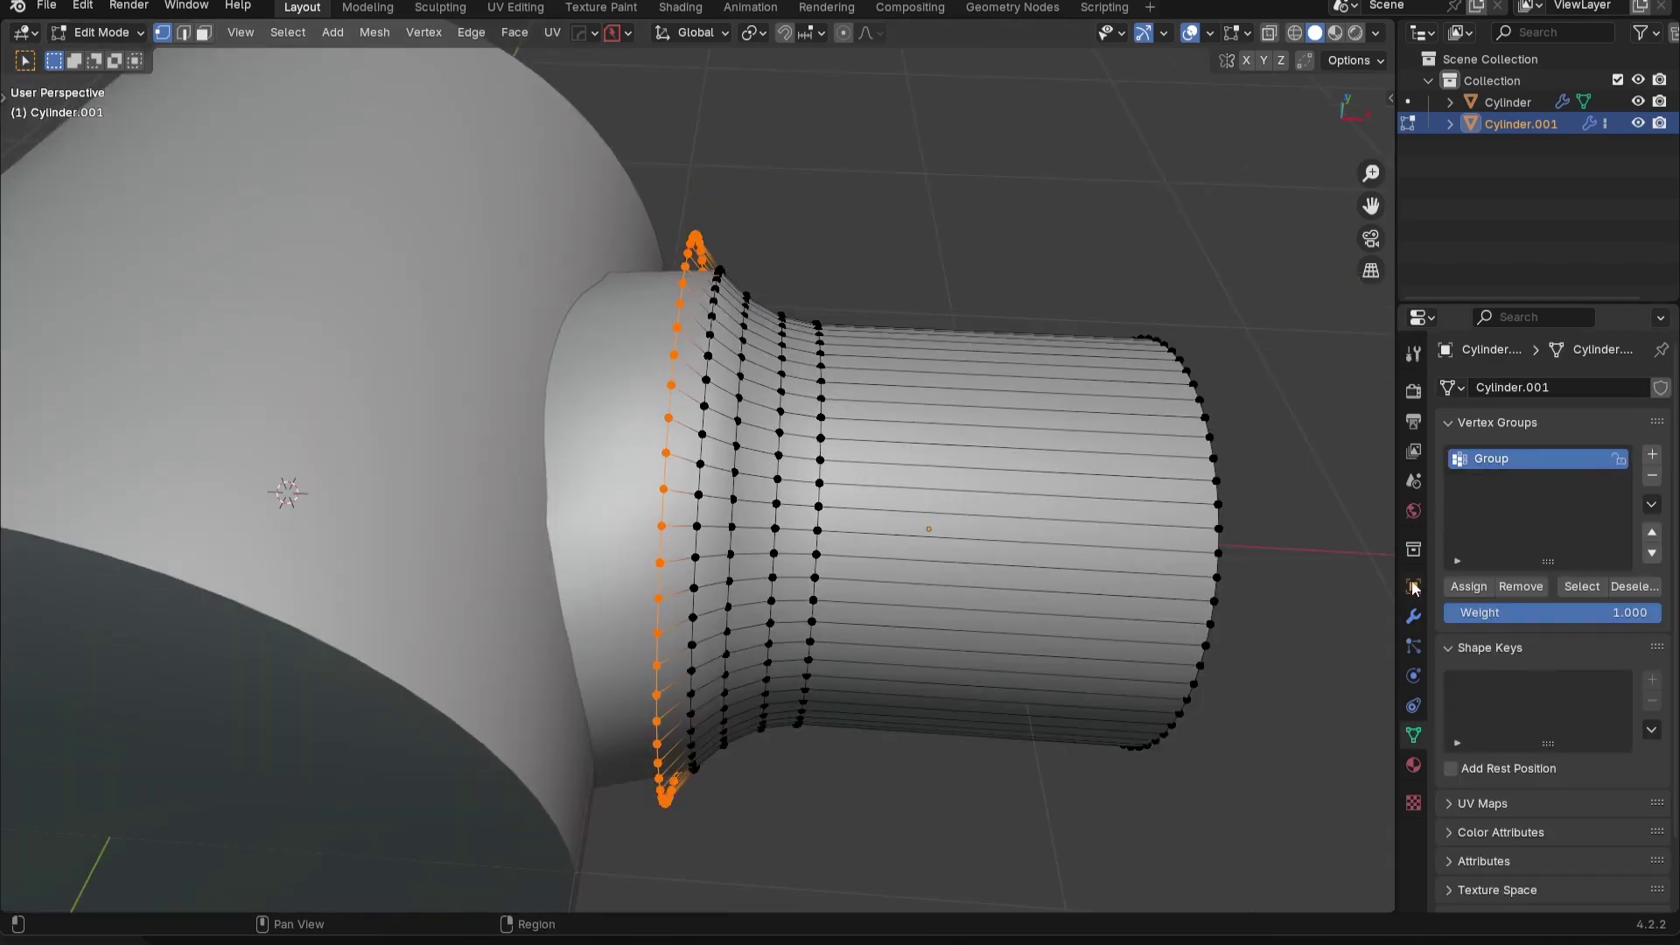
click(1414, 617)
middle_drag(657, 426, 367, 408)
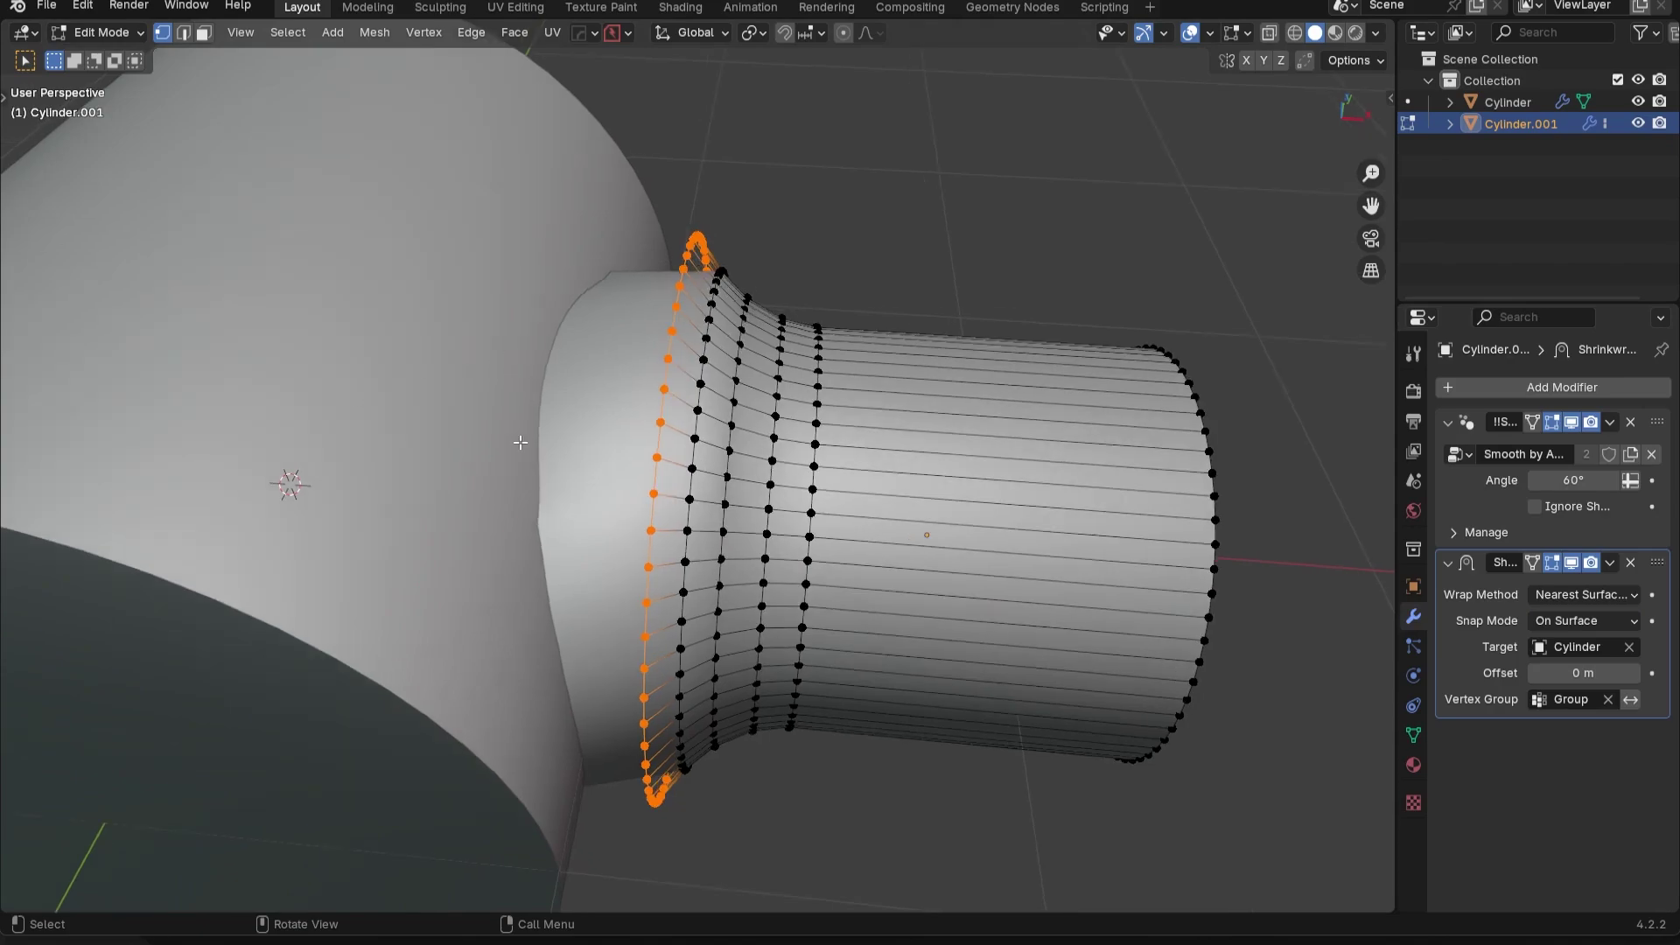
key(Tab)
middle_drag(518, 452, 721, 450)
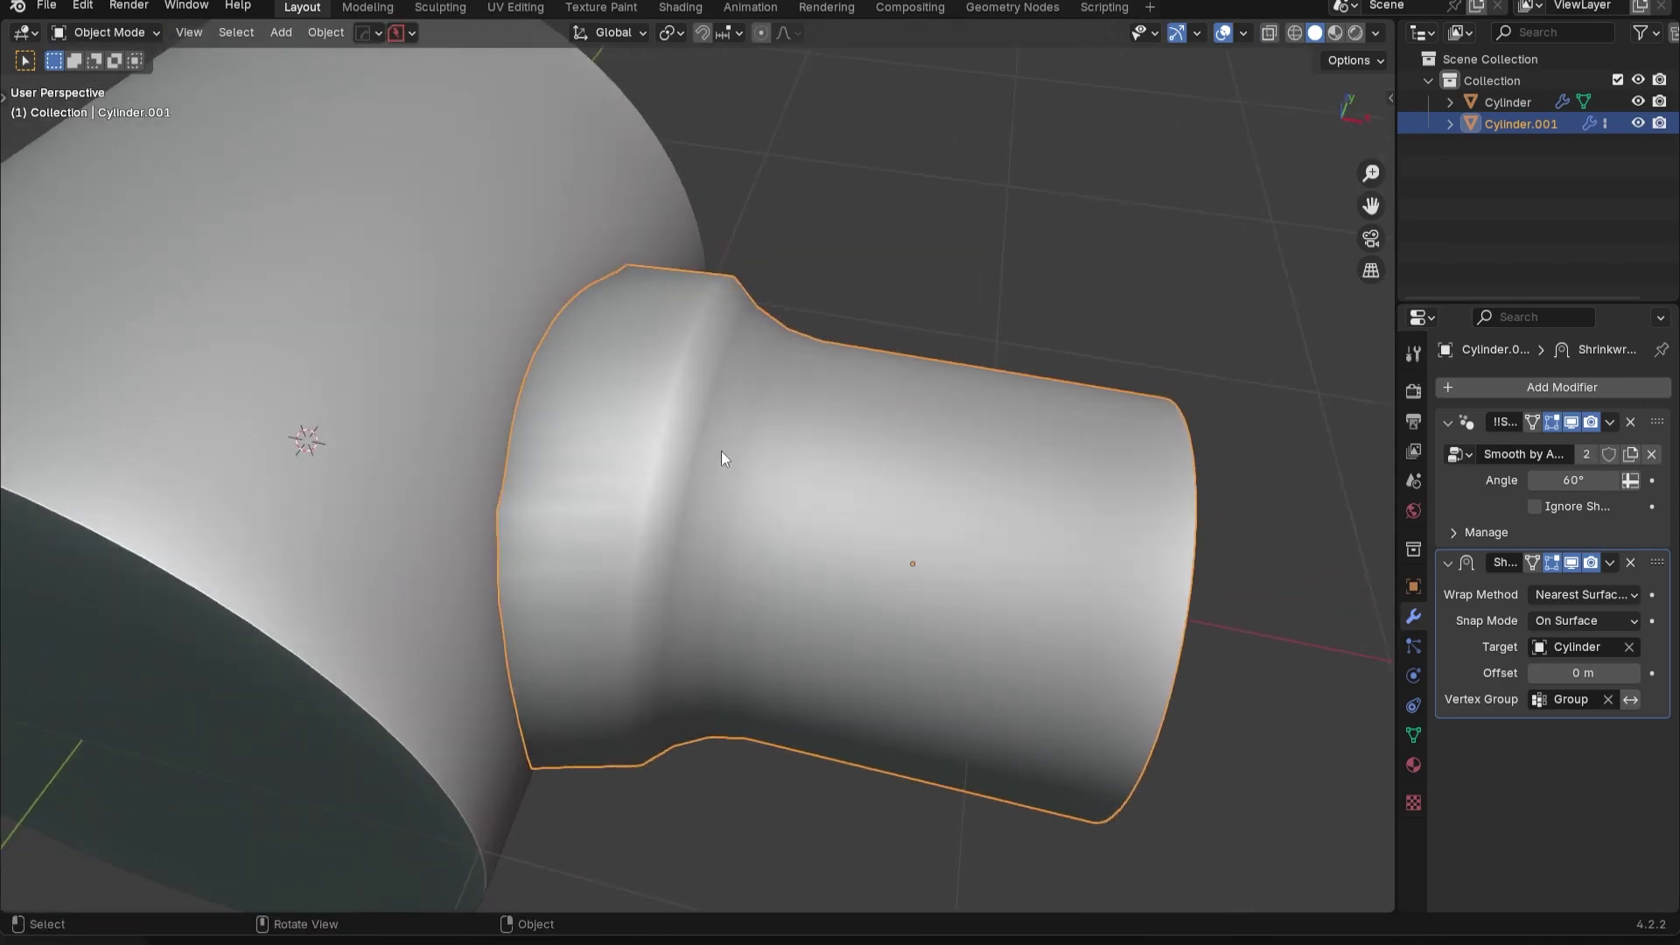
scroll(722, 455, up, 5)
key(Tab)
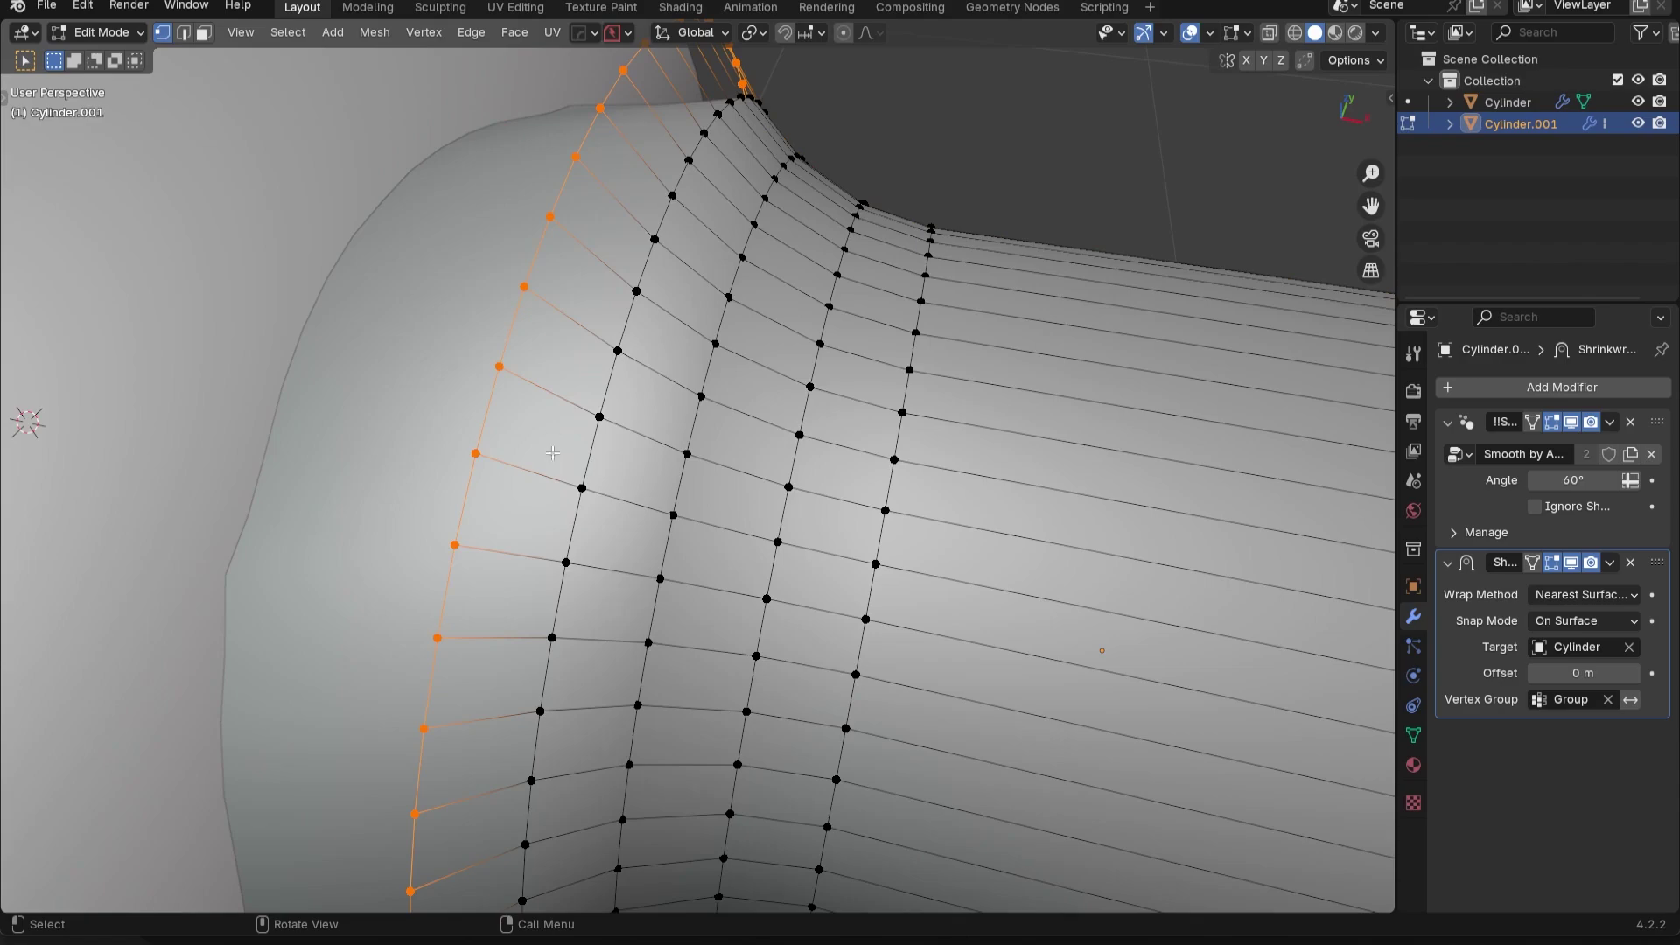
scroll(502, 368, down, 5)
key(Tab)
Try moving the boss towards and away from the large cylinder to test the Shrinkwrap, and cancel both moves
key(g)
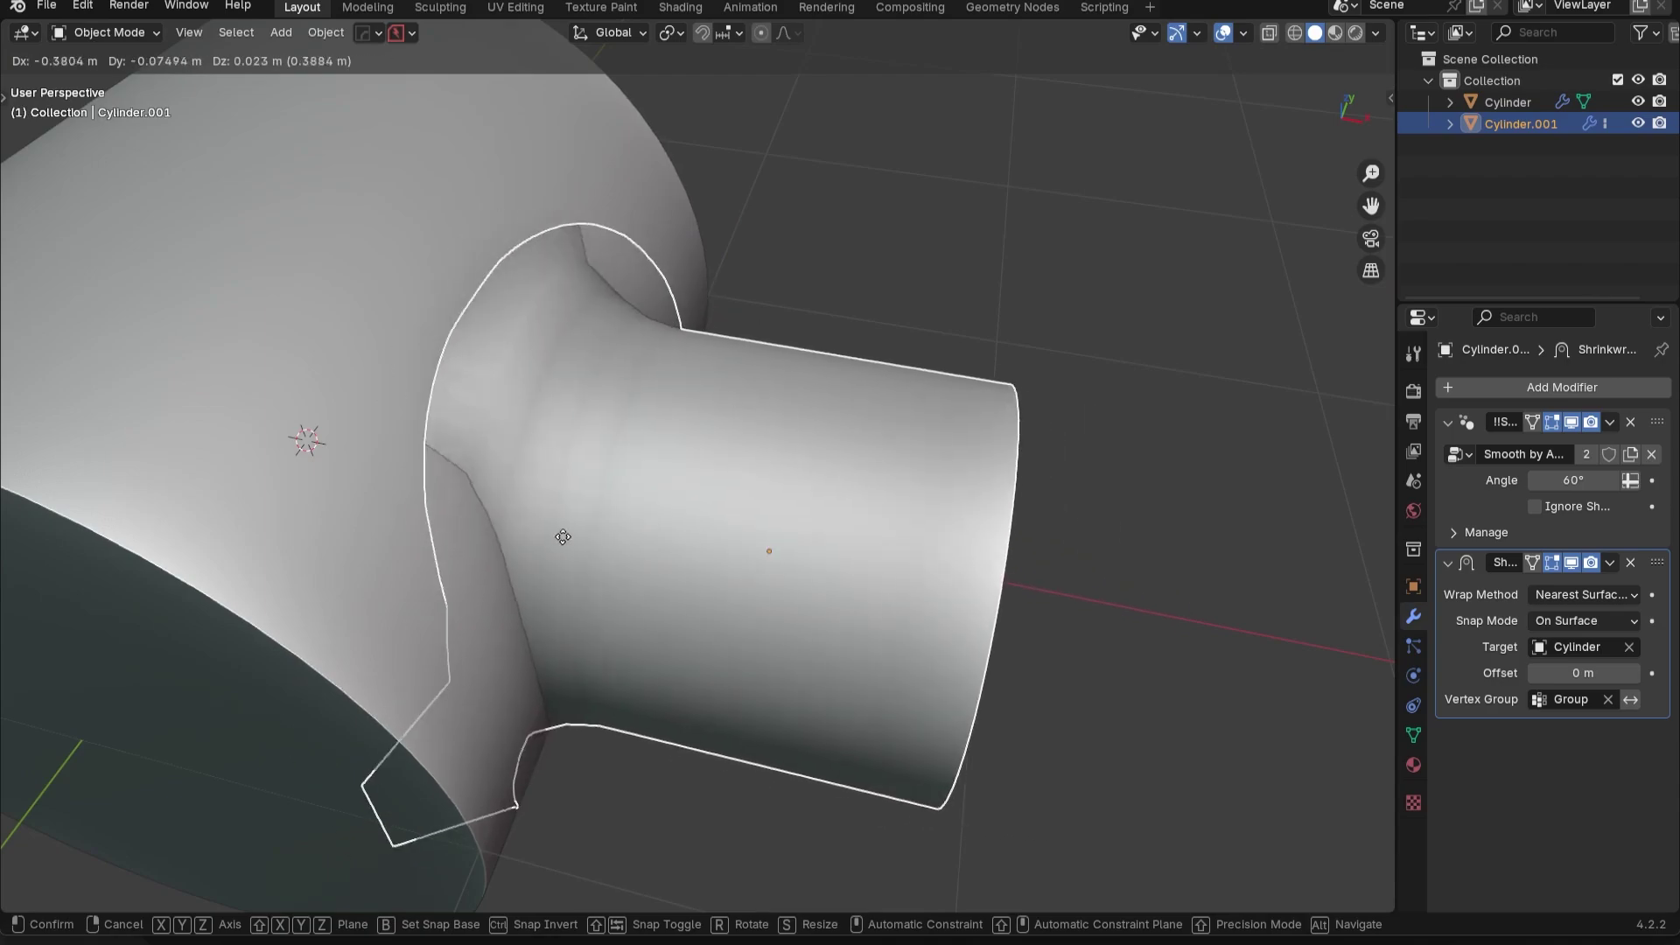
key(Escape)
middle_drag(713, 540, 739, 539)
key(g)
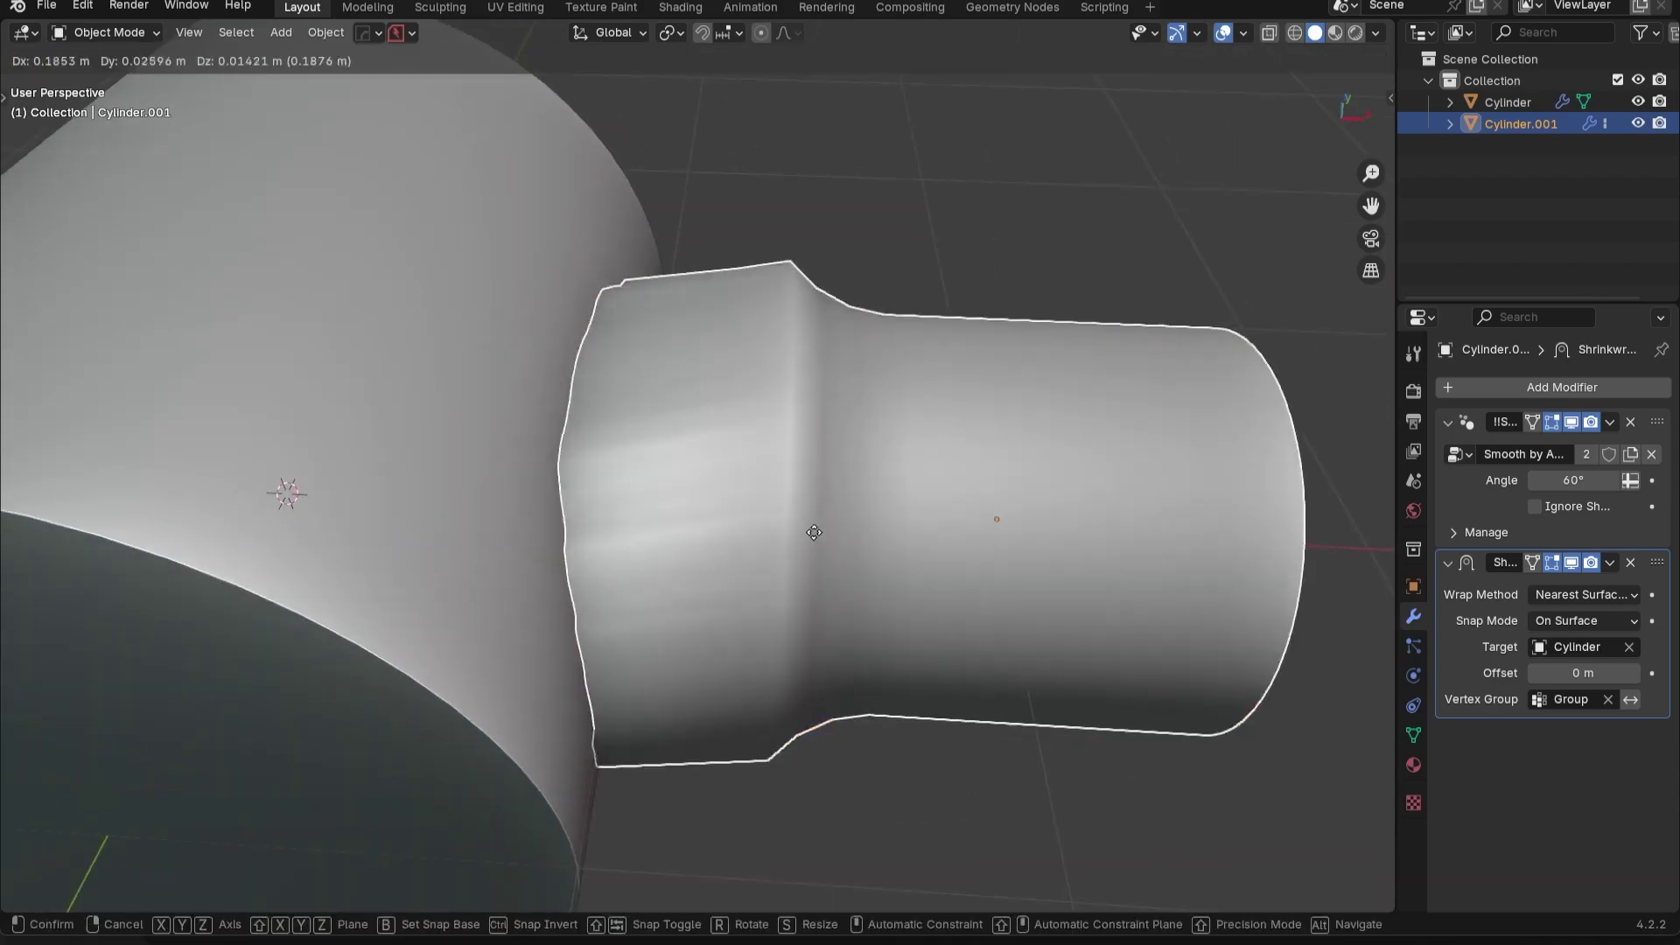
right_click(852, 532)
Select neighbouring edge loops around the flare in edge mode, and return to Object Mode
key(Tab)
middle_drag(625, 497, 561, 463)
key(2)
alt+click(518, 448)
alt+shift+click(574, 459)
alt+shift+click(641, 466)
middle_drag(560, 490, 573, 546)
key(Tab)
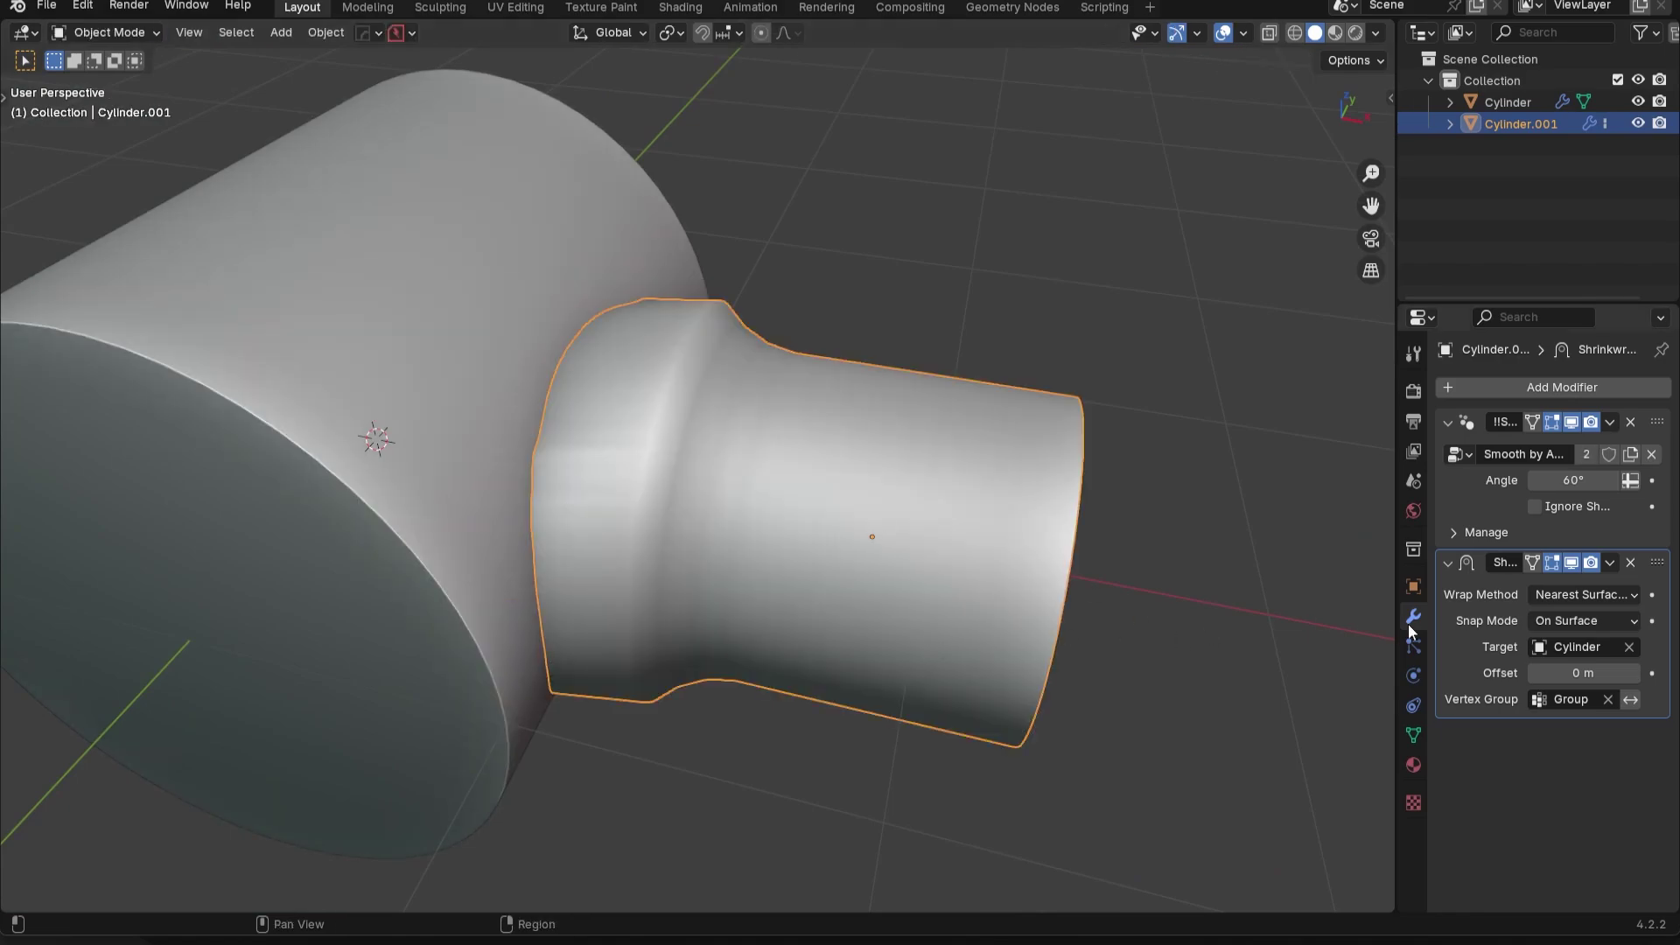
Select the second vertex loop of the flare and assign it to the vertex group with weight 1.0
key(Tab)
alt+click(625, 416)
scroll(615, 403, up, 2)
key(1)
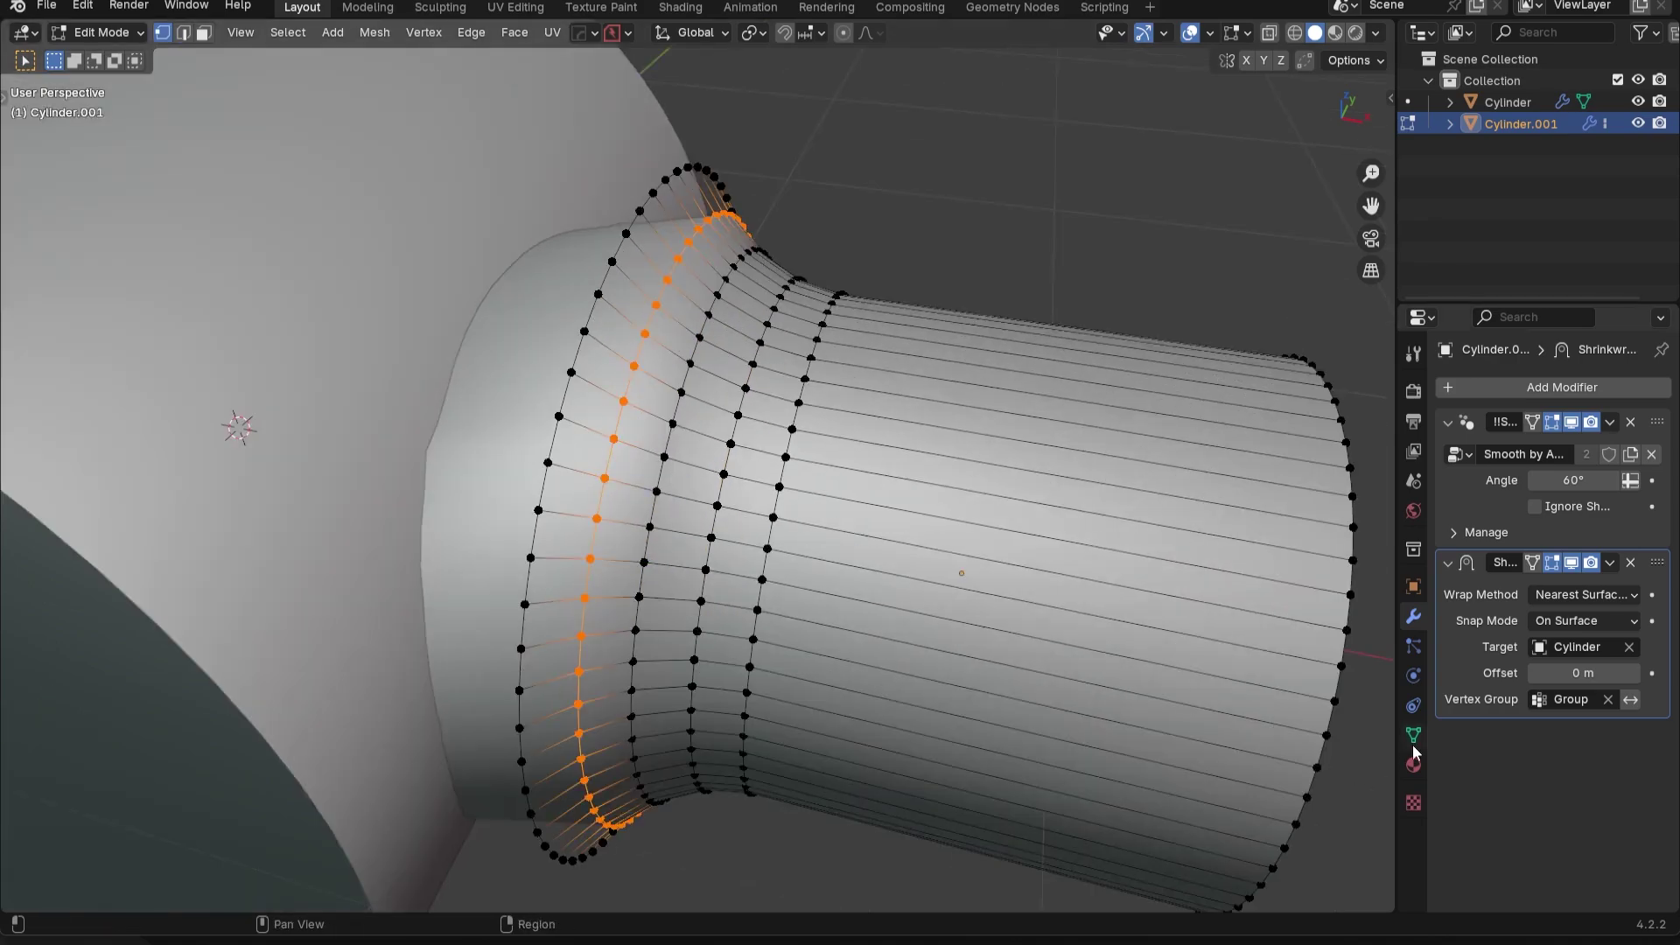
click(1412, 735)
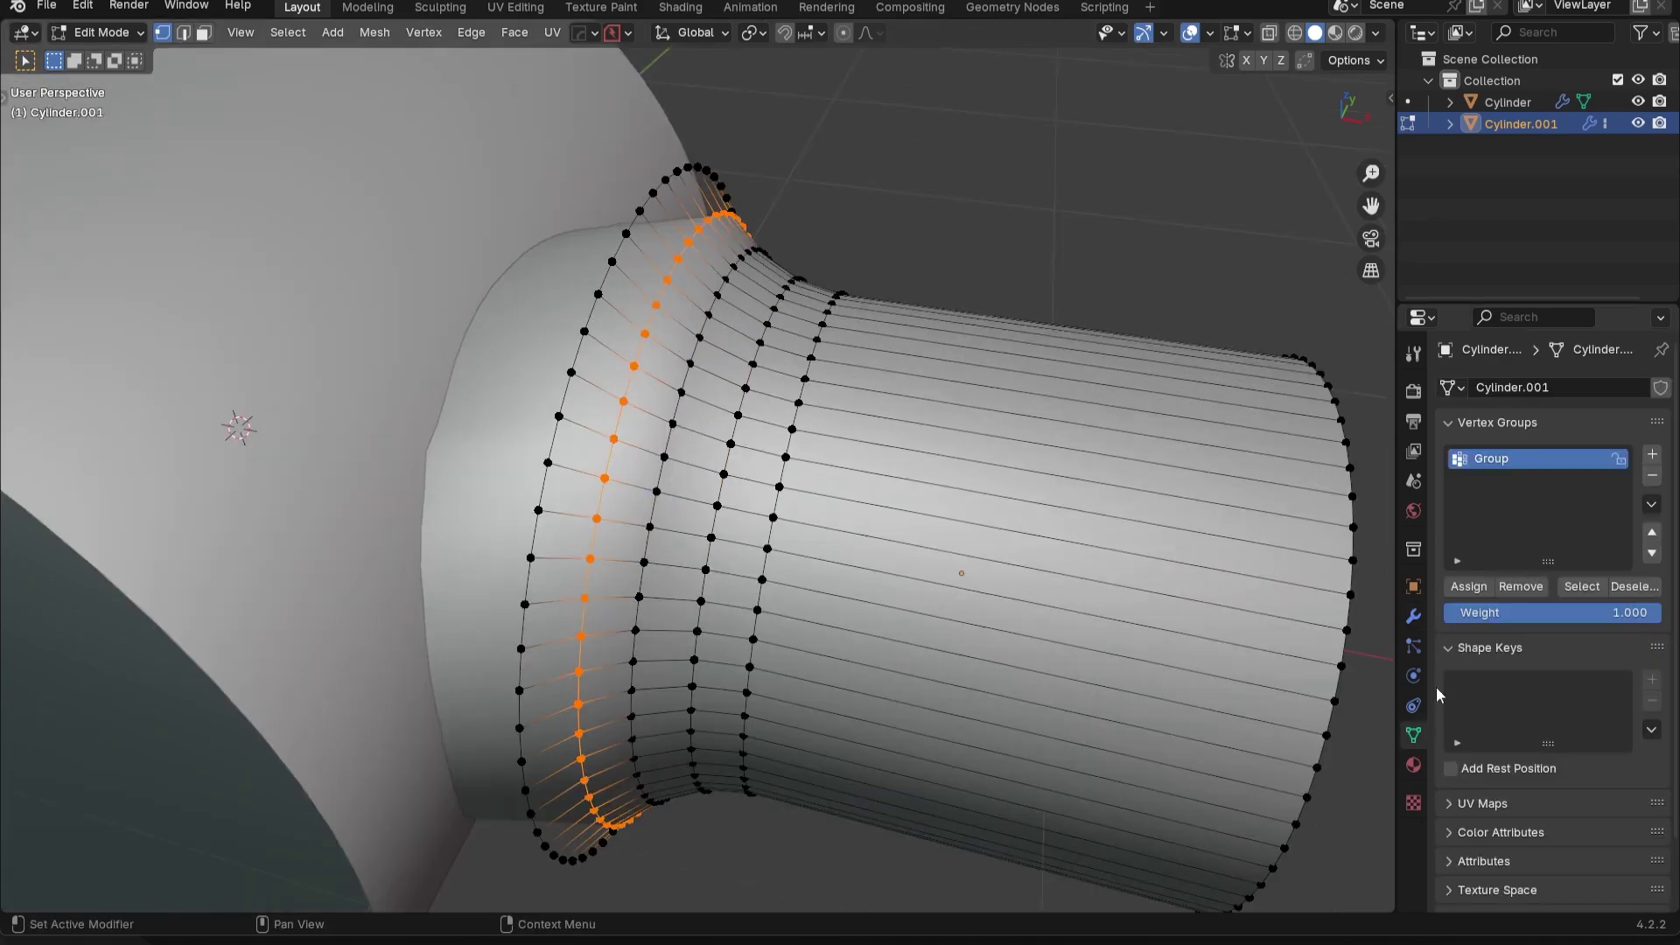
click(1469, 586)
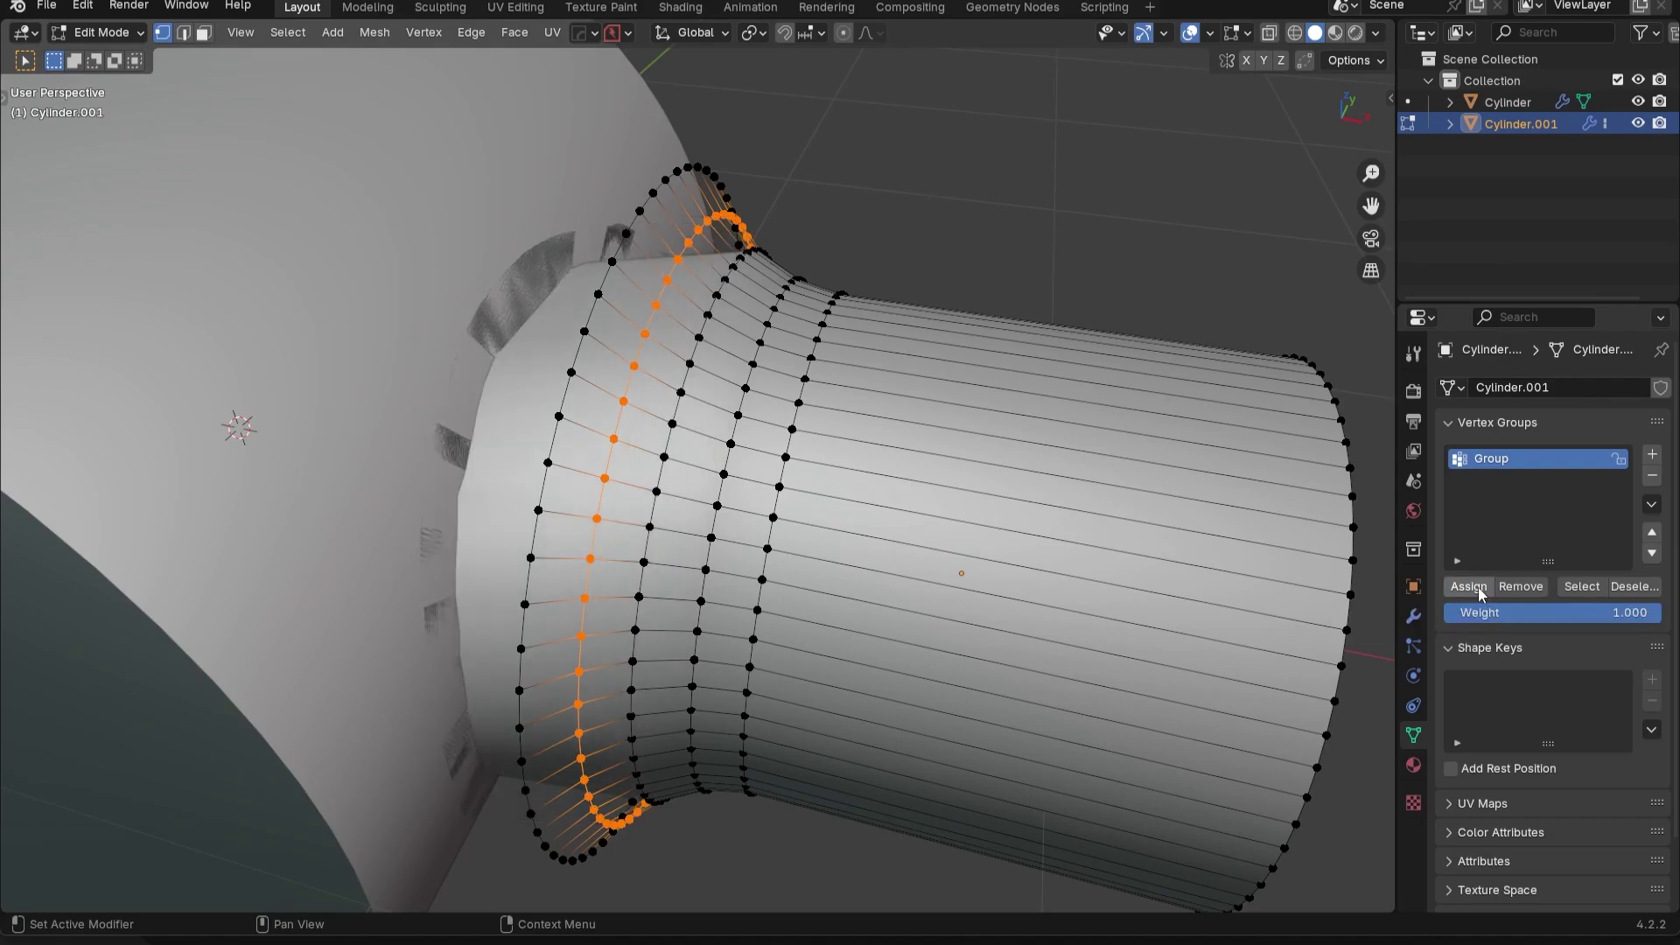
key(Tab)
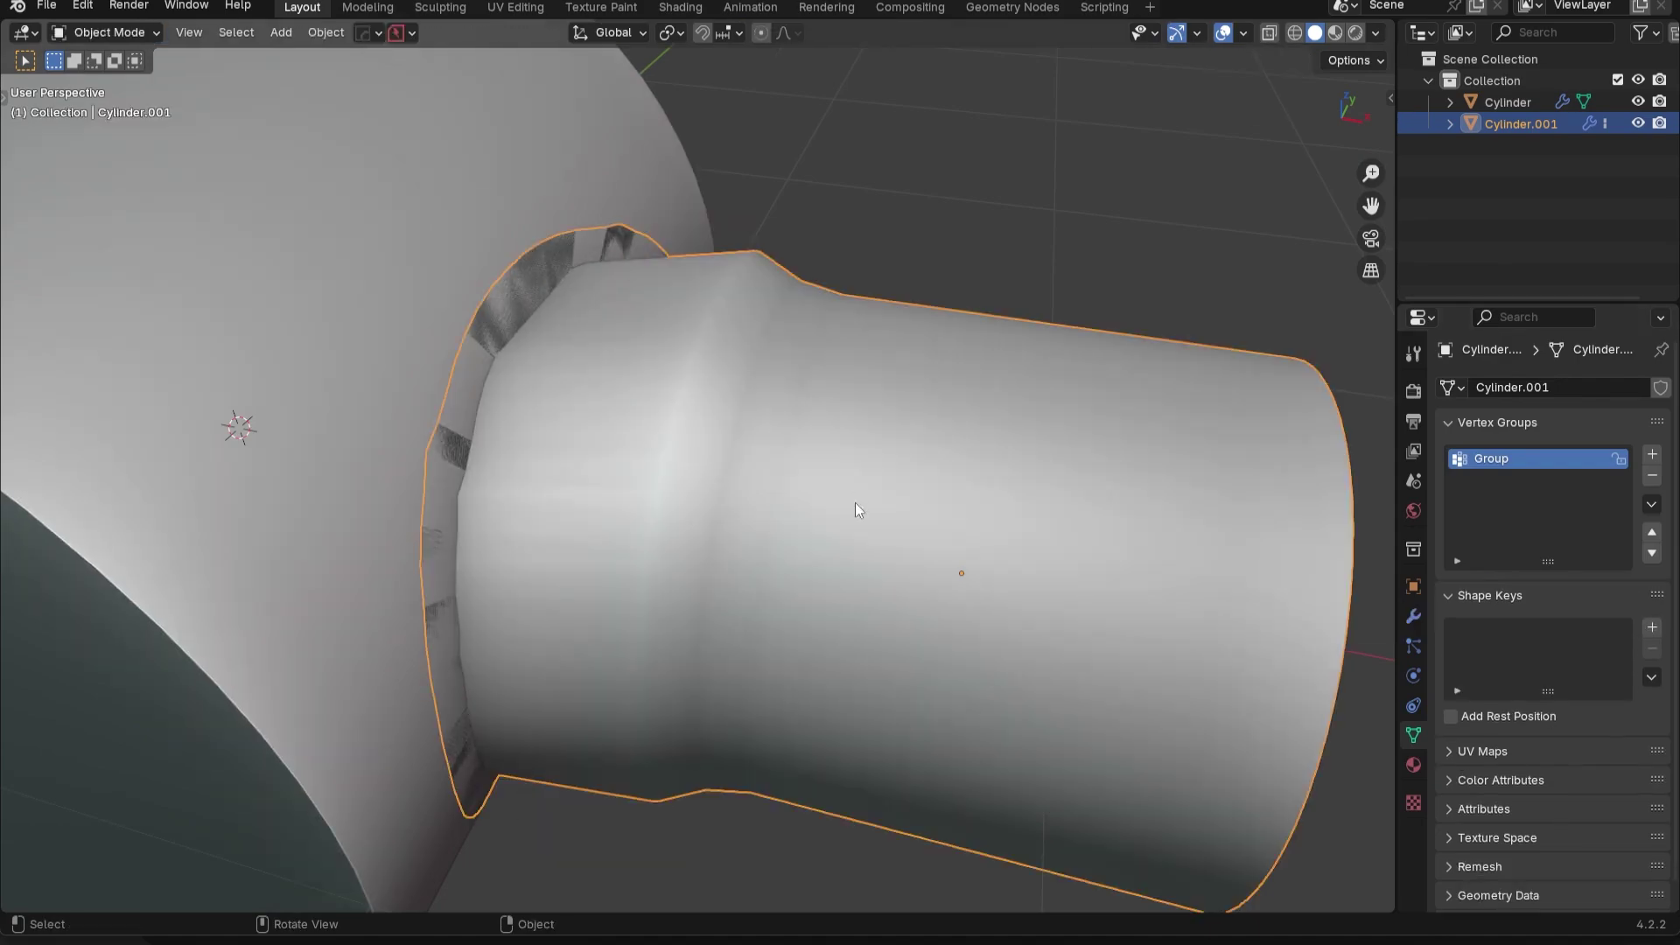
Examine how the flare's second loop conforms to the large cylinder, trying a move of the loop and cancelling it
key(Tab)
key(g)
right_click(688, 520)
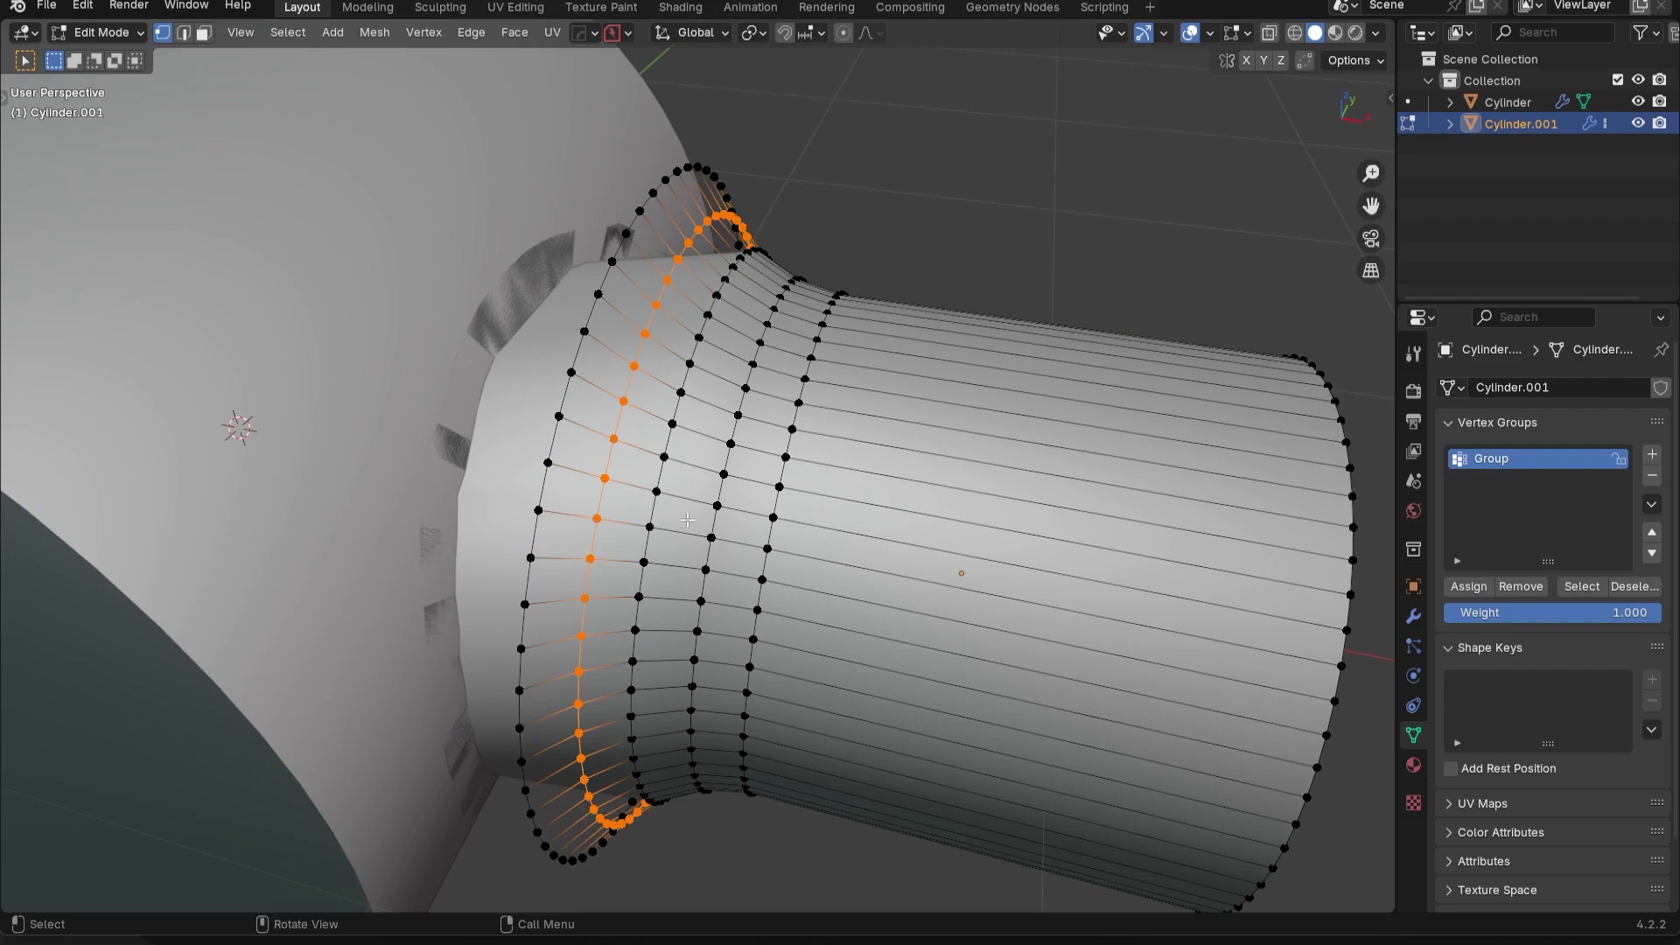
middle_drag(615, 514, 753, 464)
key(Tab)
key(Tab)
Set the vertex group weight to 0.8 and assign it to the selected second loop of the flare
click(1581, 610)
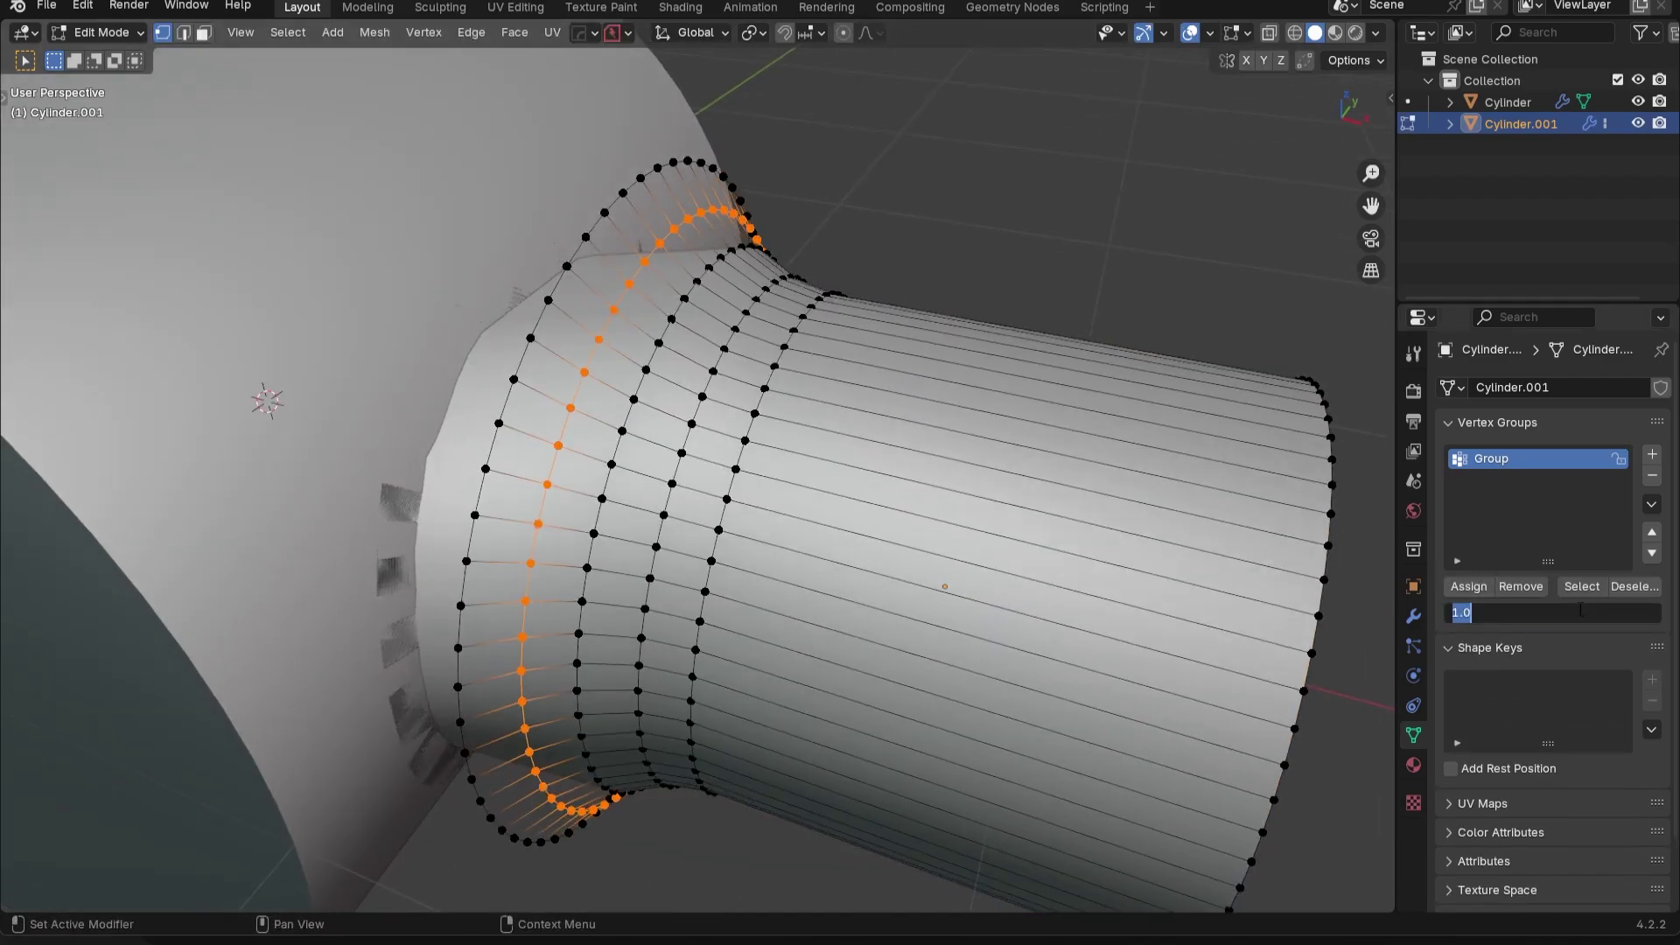
text(0.8)
key(Return)
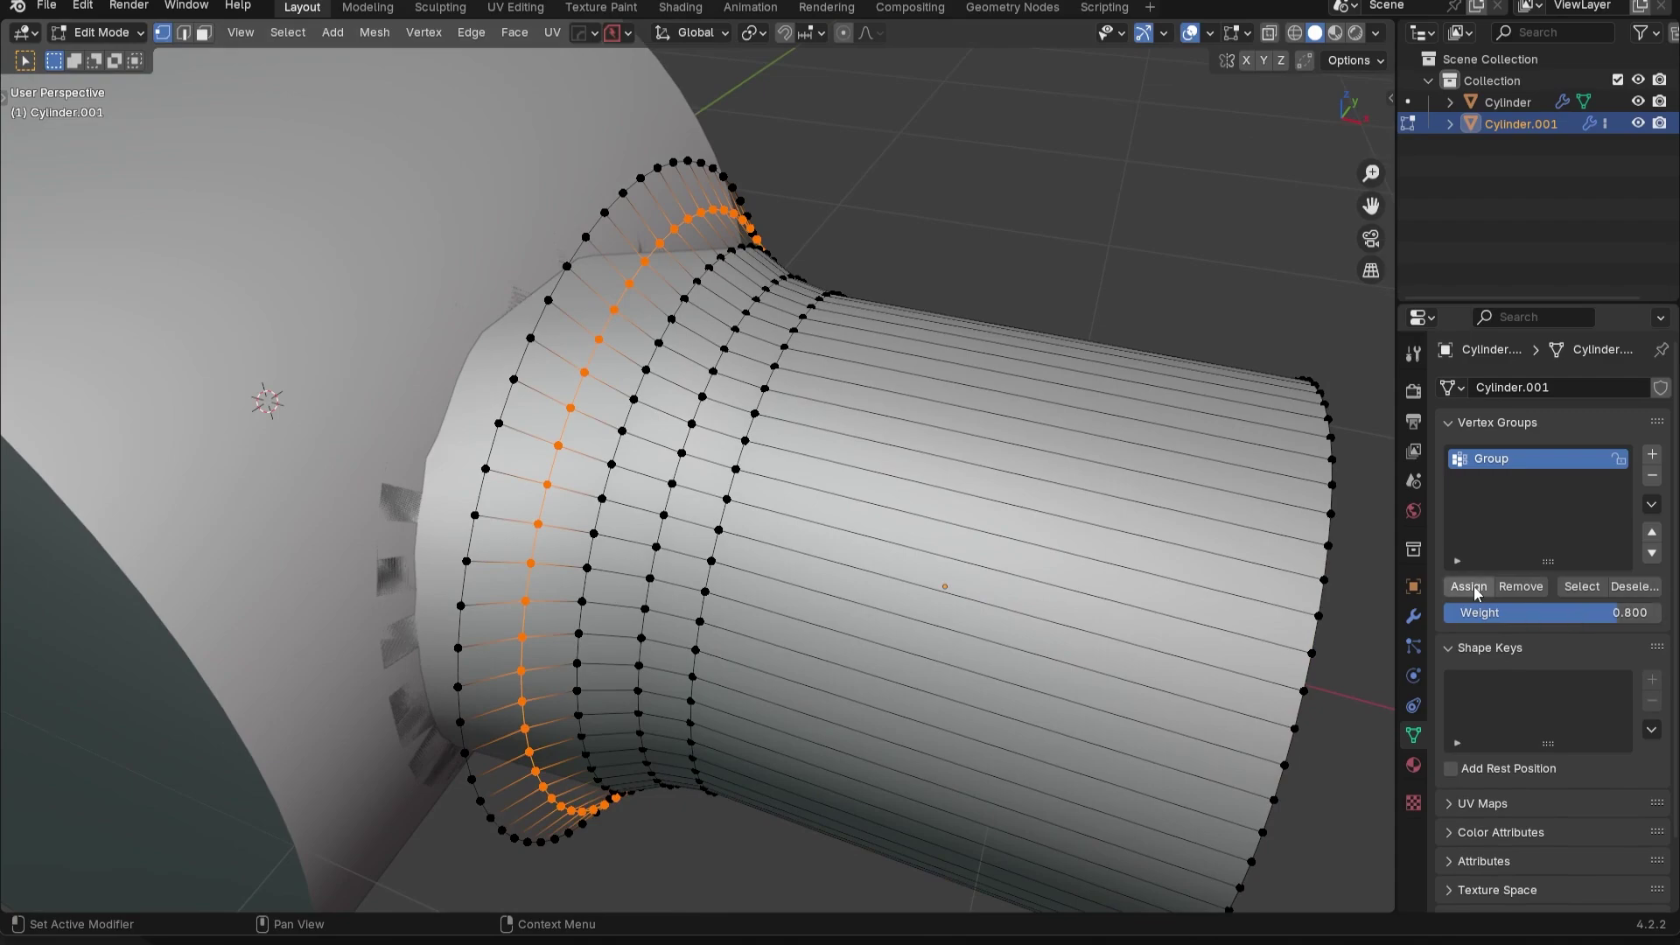
click(1469, 587)
middle_drag(606, 254, 630, 258)
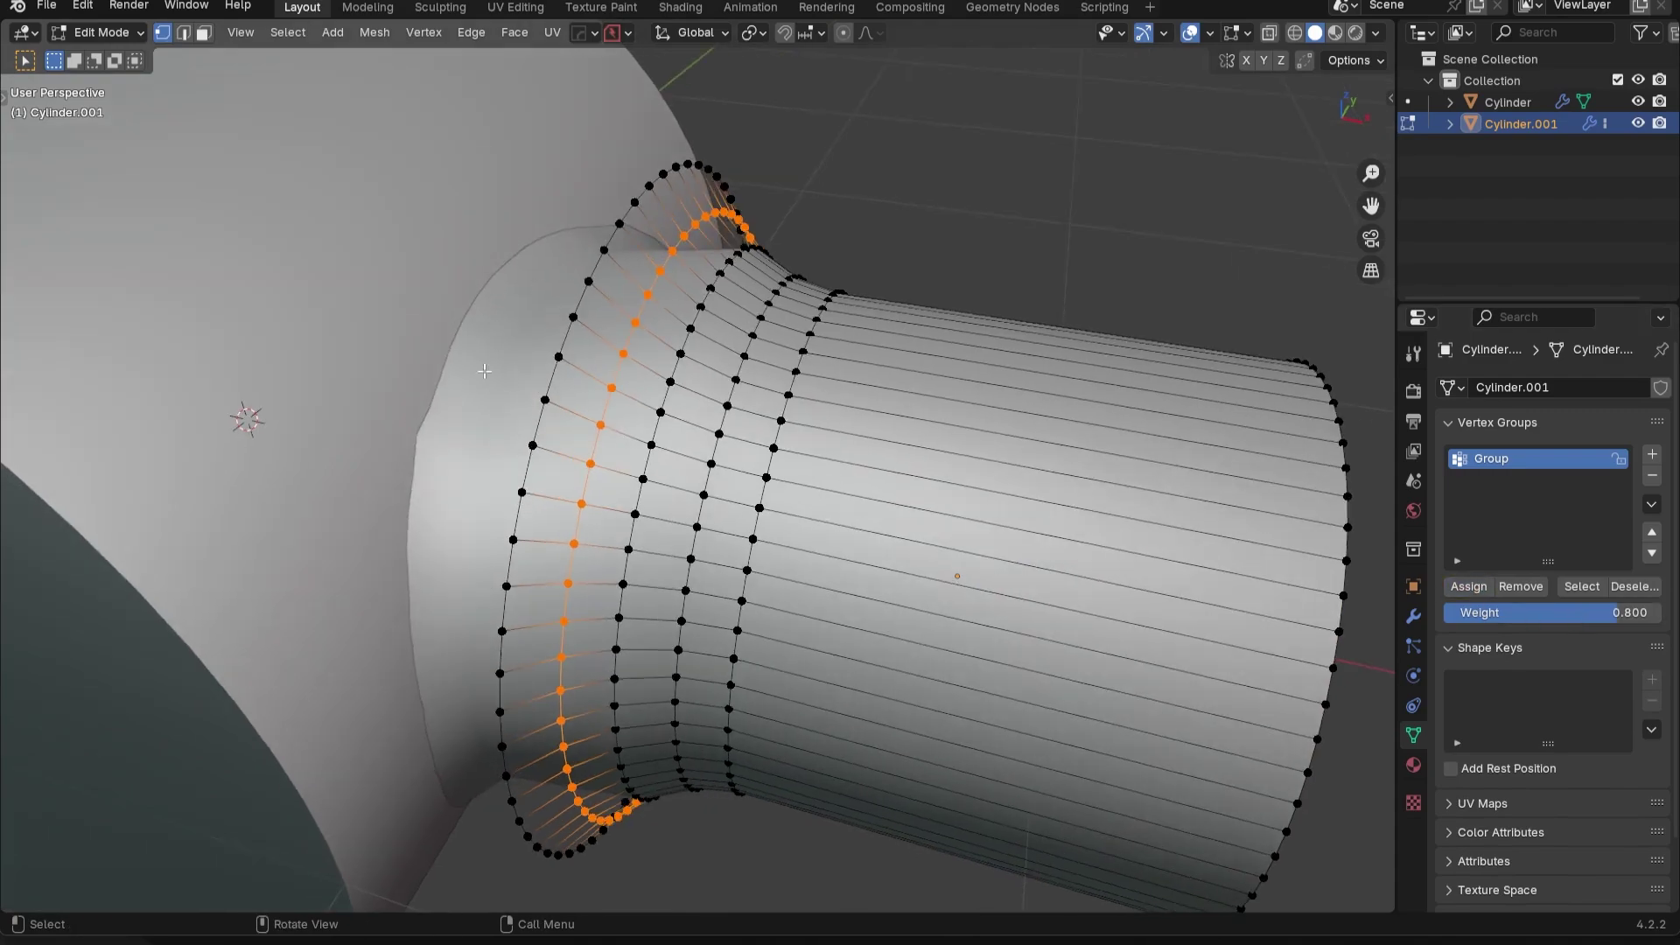
Select only the third vertex loop of the flare and assign it to the vertex group with weight 0.6
alt+click(659, 430)
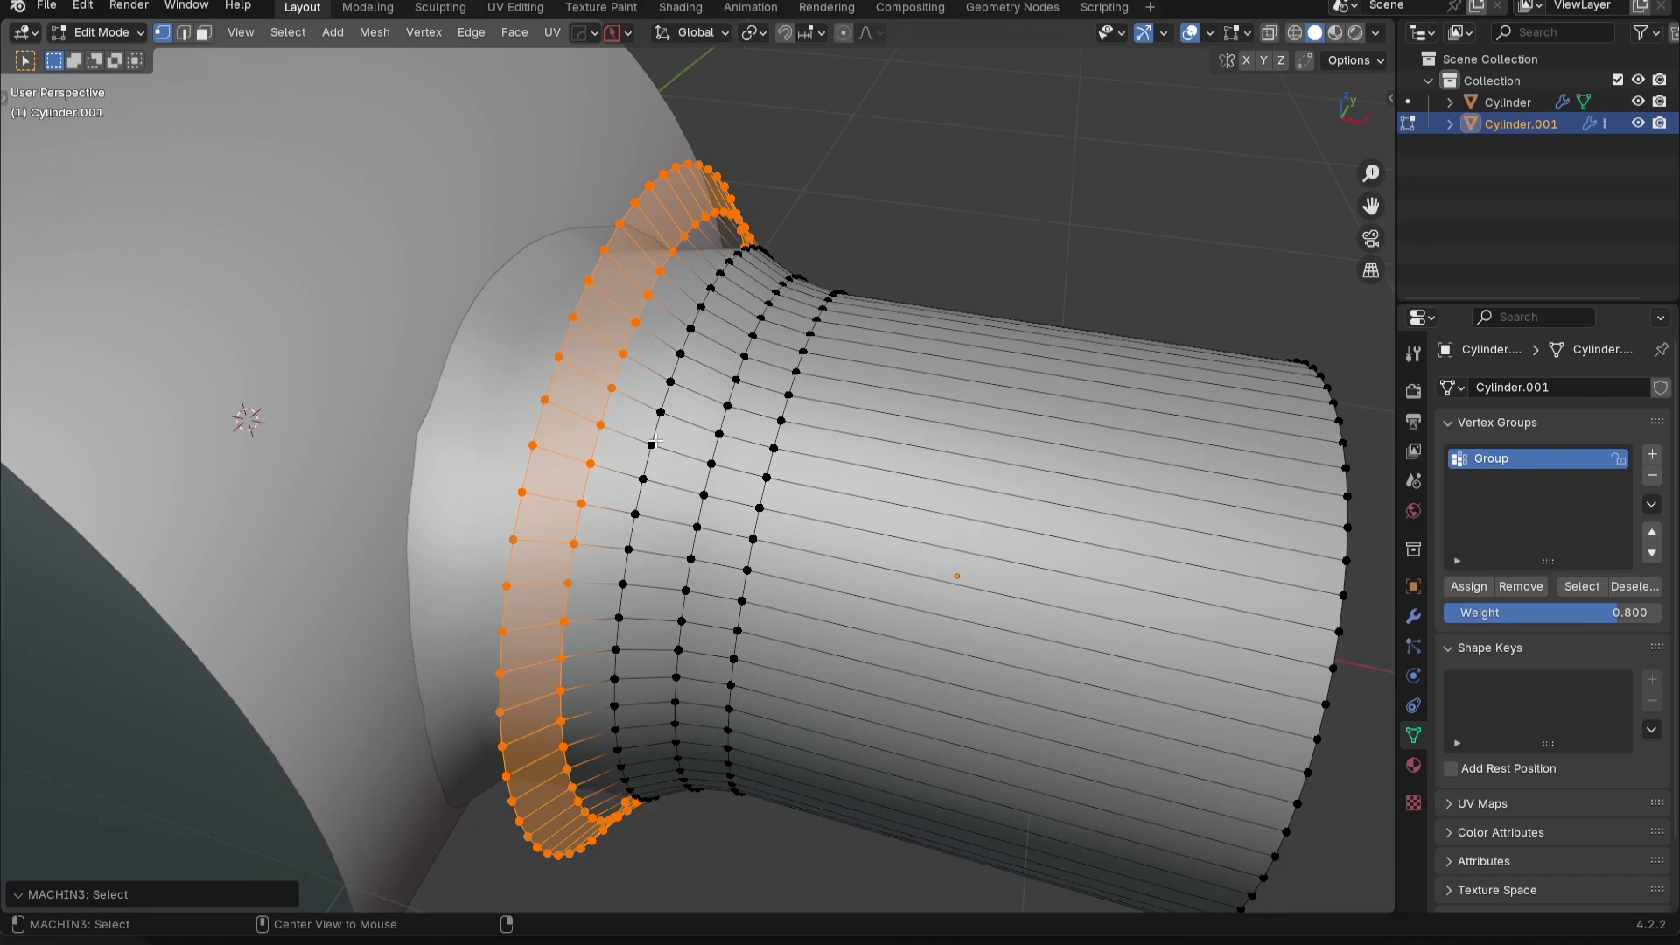
key(alt+a)
alt+click(655, 442)
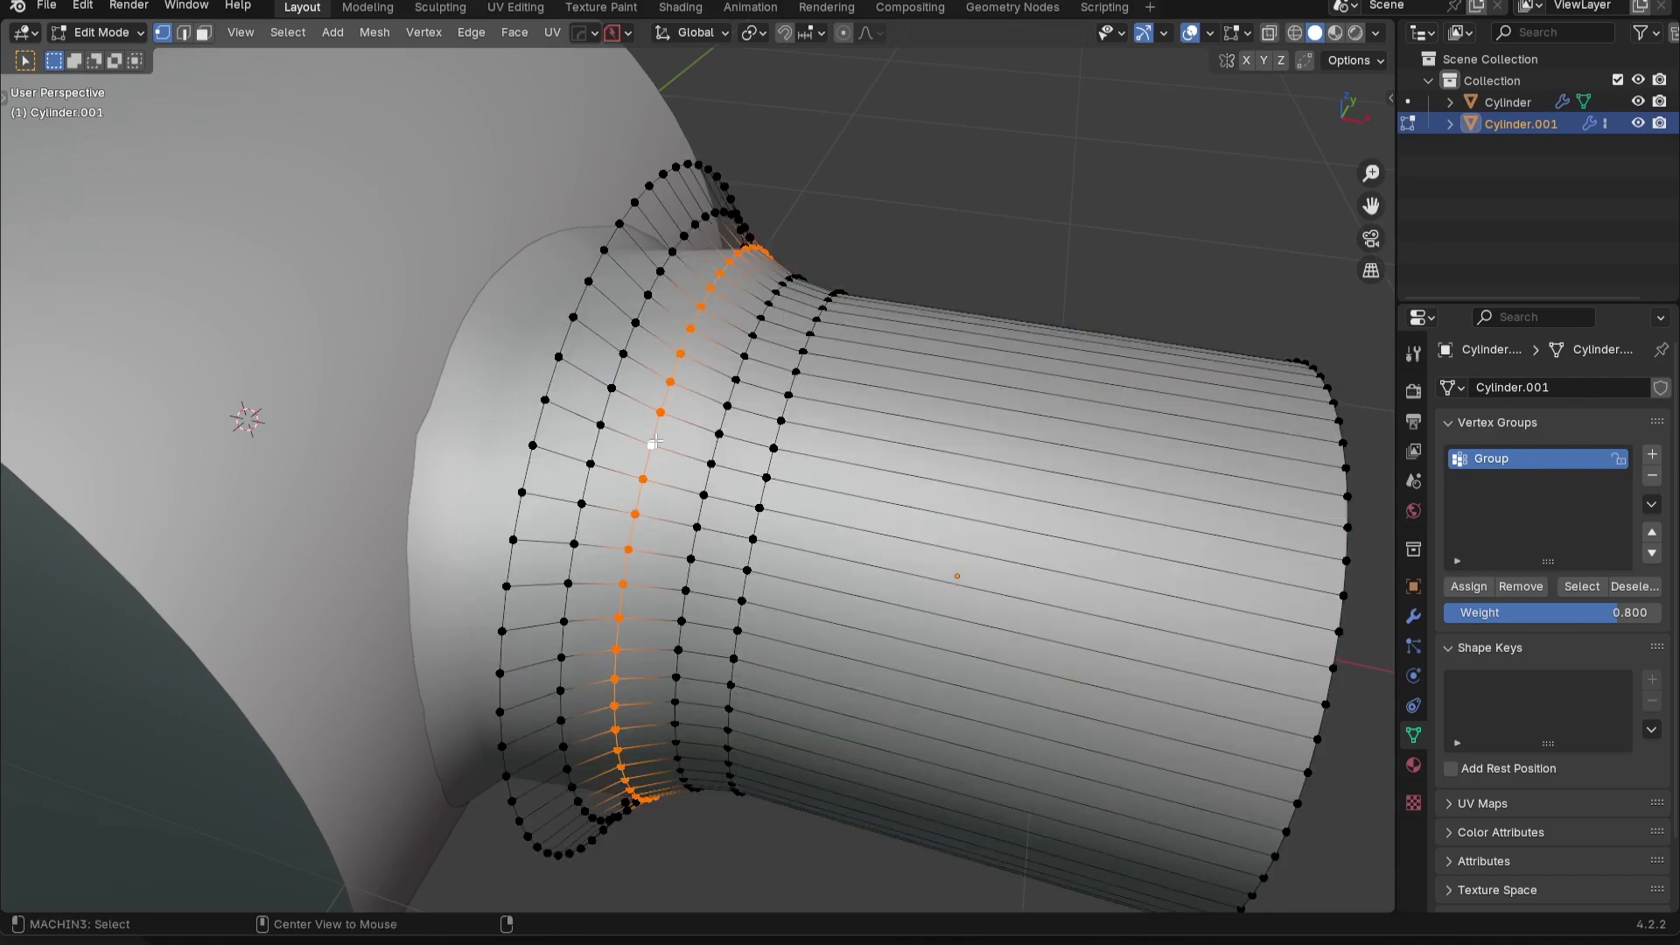
click(1615, 616)
text(0.6)
key(Return)
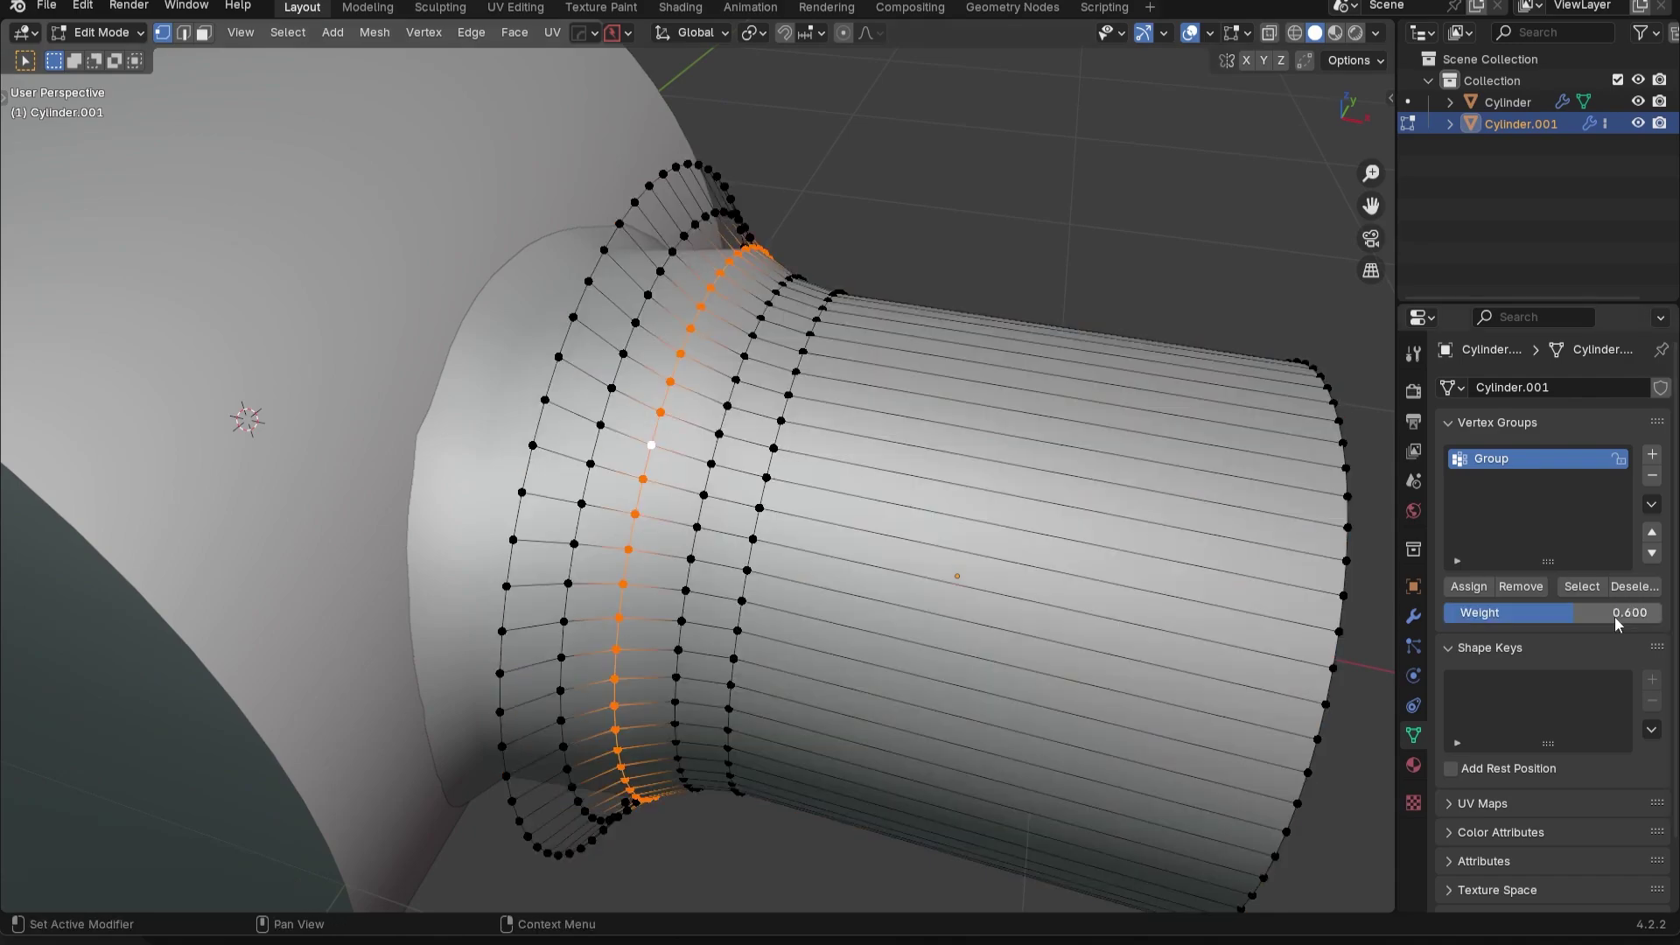
click(1475, 591)
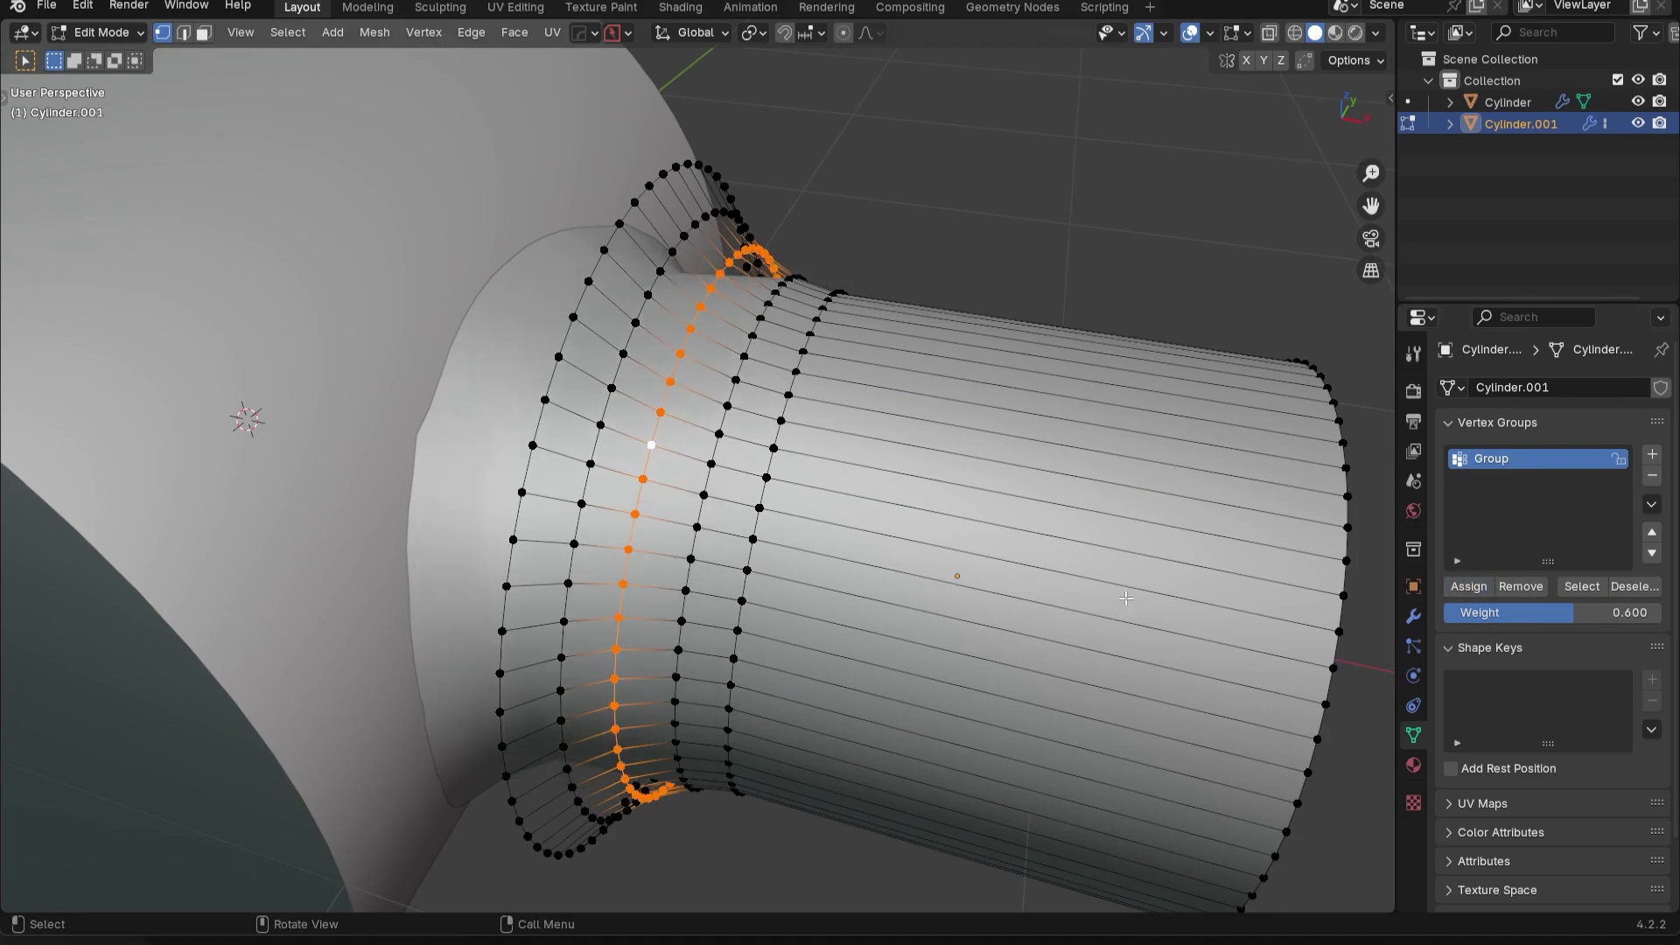
Select only the fourth vertex loop of the flare and assign it to the vertex group with weight 0.4
key(Tab)
middle_drag(807, 328, 812, 381)
key(Tab)
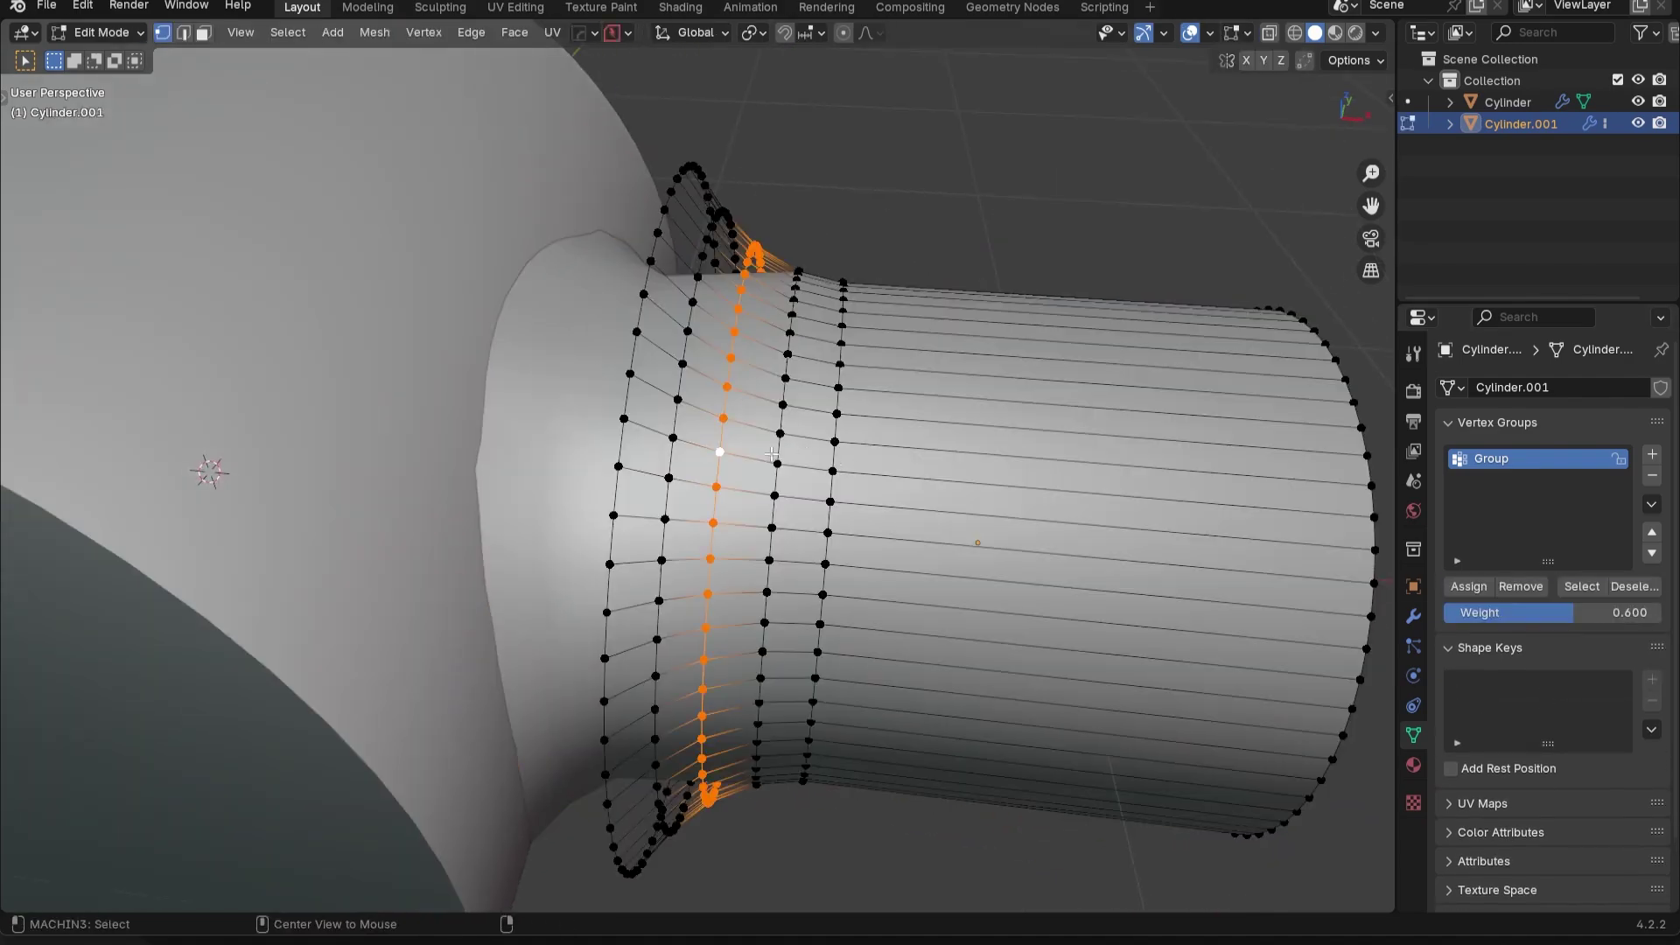
alt+click(779, 456)
key(alt+a)
alt+click(780, 453)
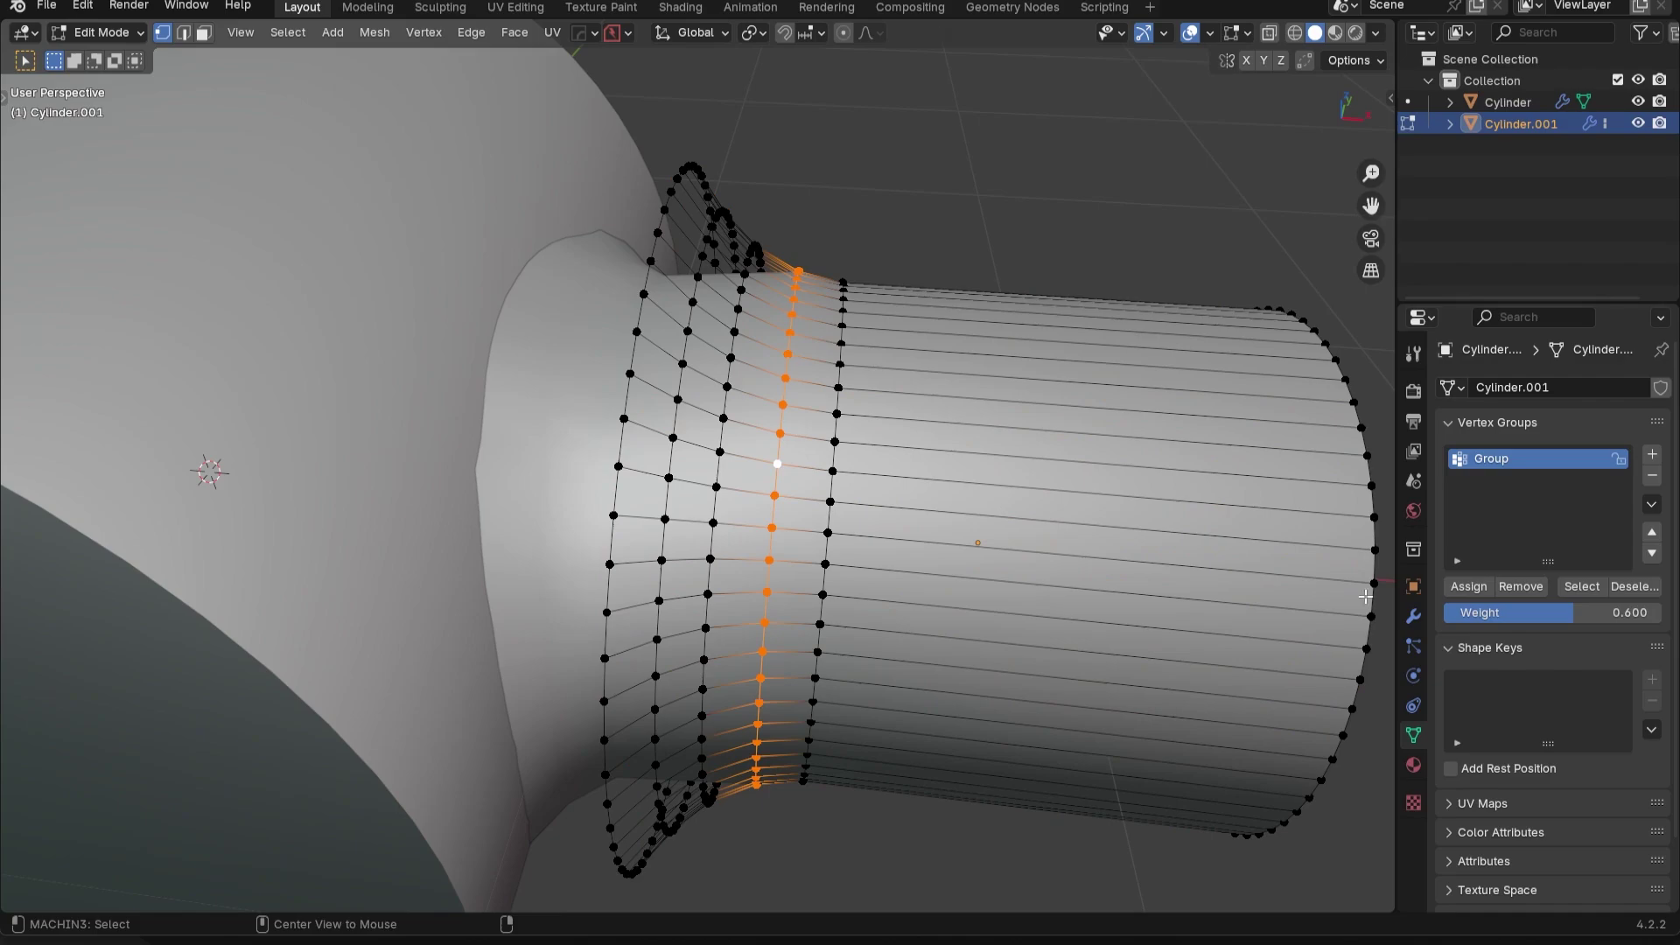
click(1539, 613)
key(Return)
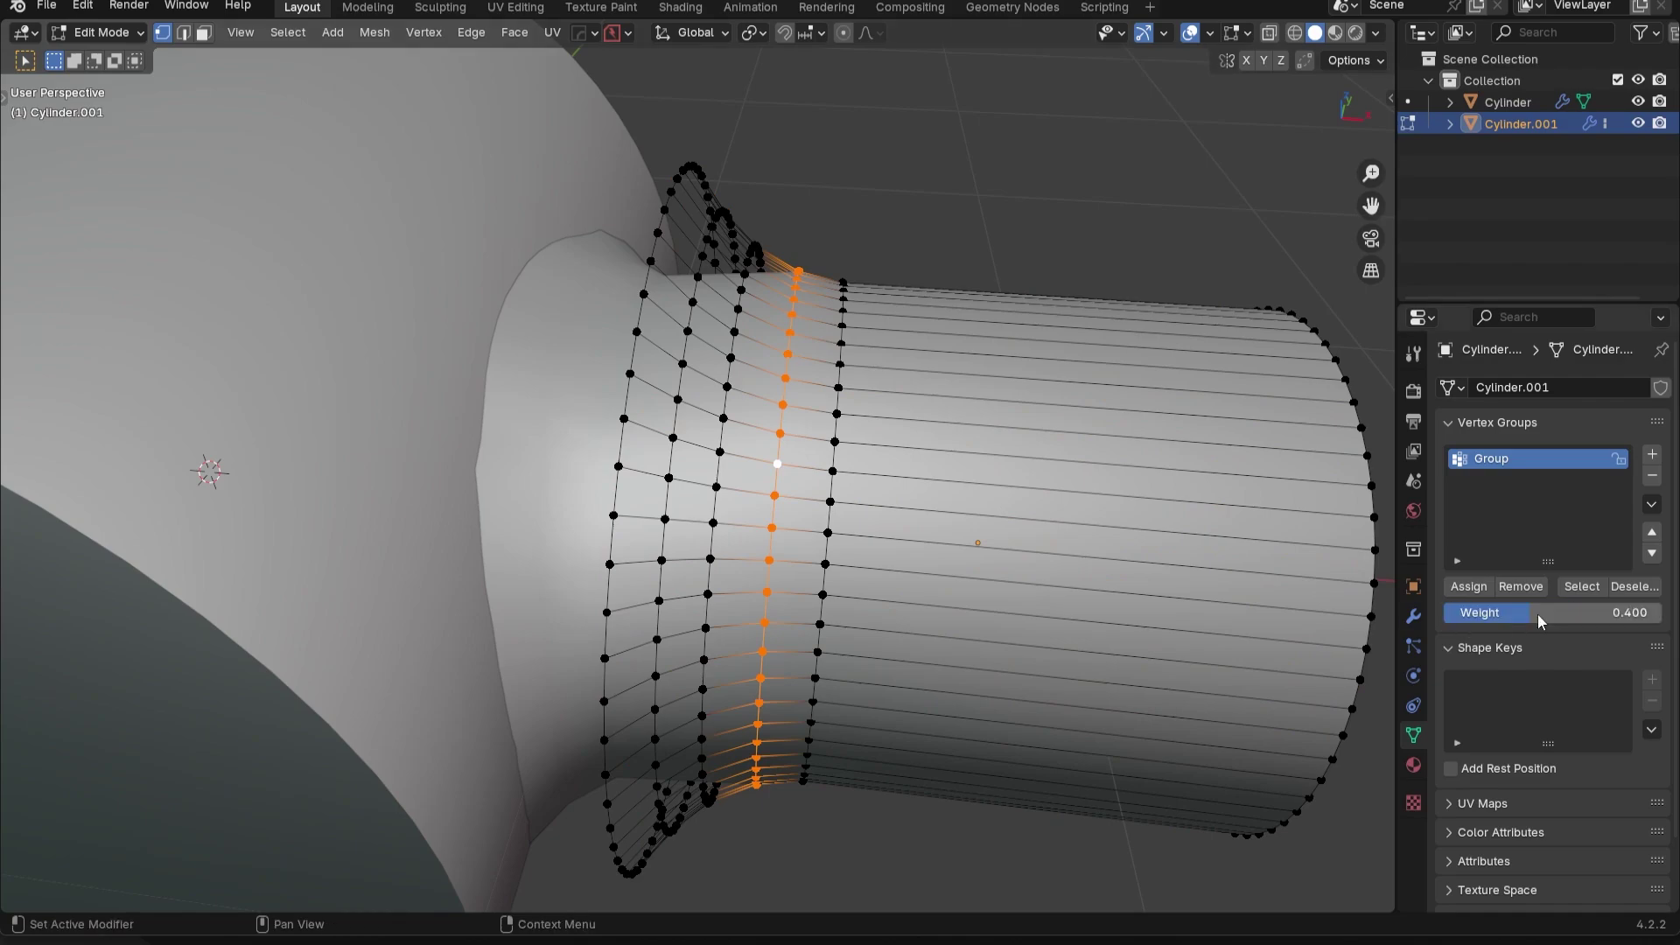
click(1482, 586)
Examine the weighted Shrinkwrap transition between the boss and the large cylinder from several angles in Edit and Object Mode
key(Tab)
middle_drag(987, 255, 964, 419)
key(Tab)
middle_drag(847, 455, 809, 361)
key(Tab)
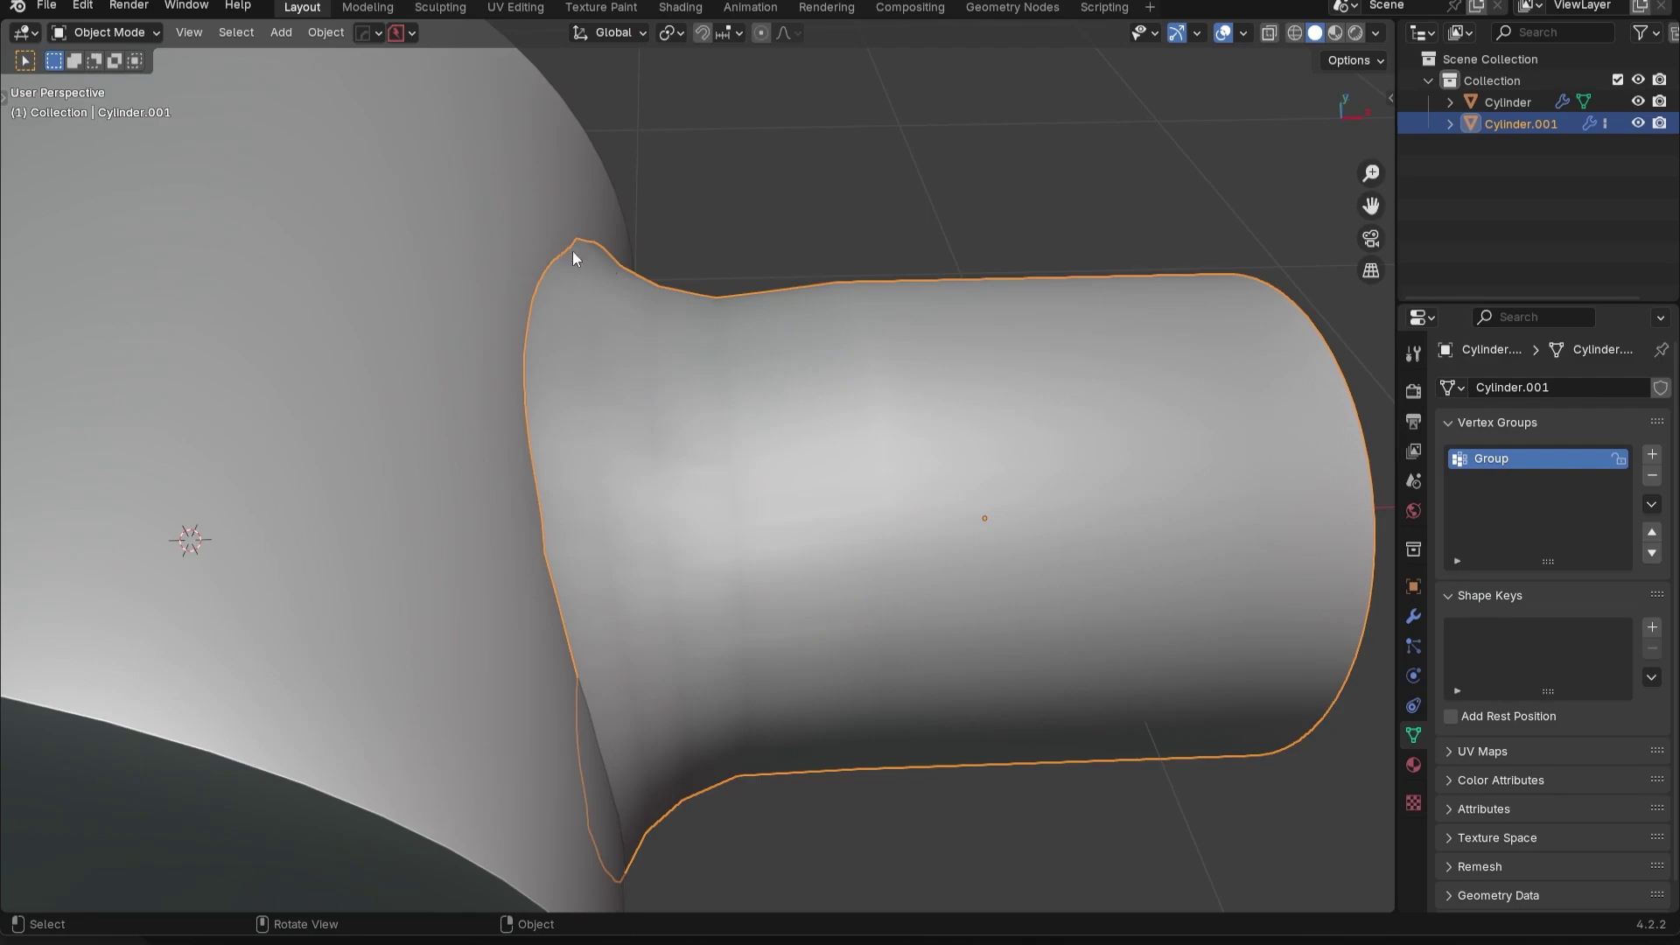
middle_drag(963, 458, 1010, 493)
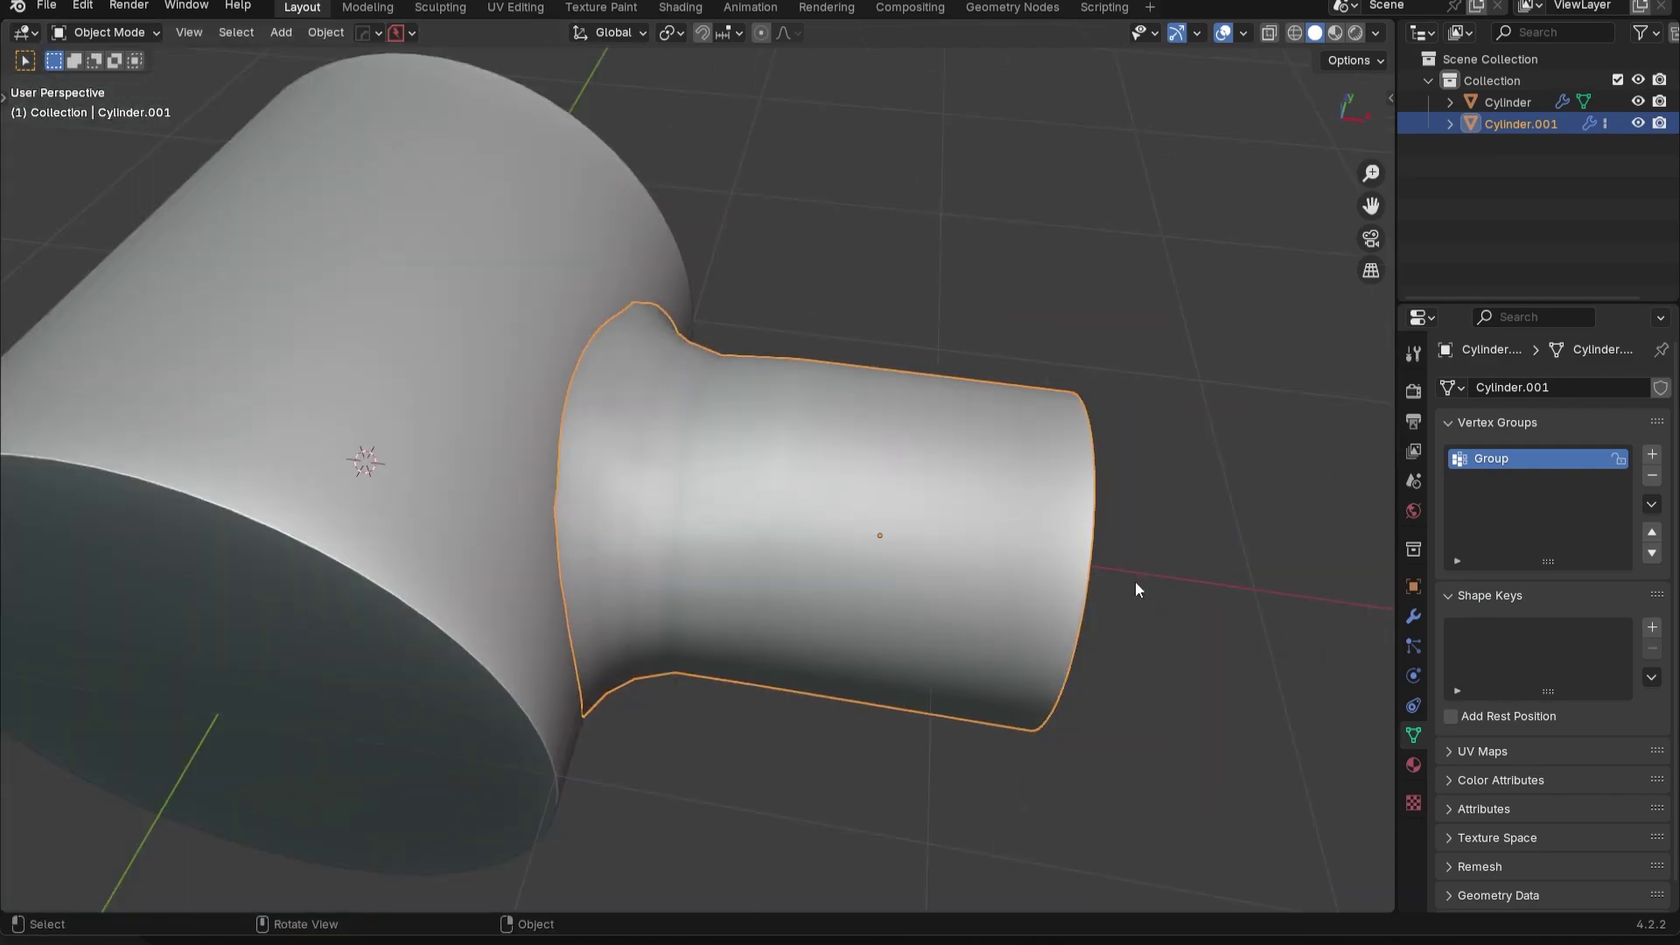
Move the boss along X deeper into the large cylinder, deselect everything, and show the boss's modifiers
key(g)
key(x)
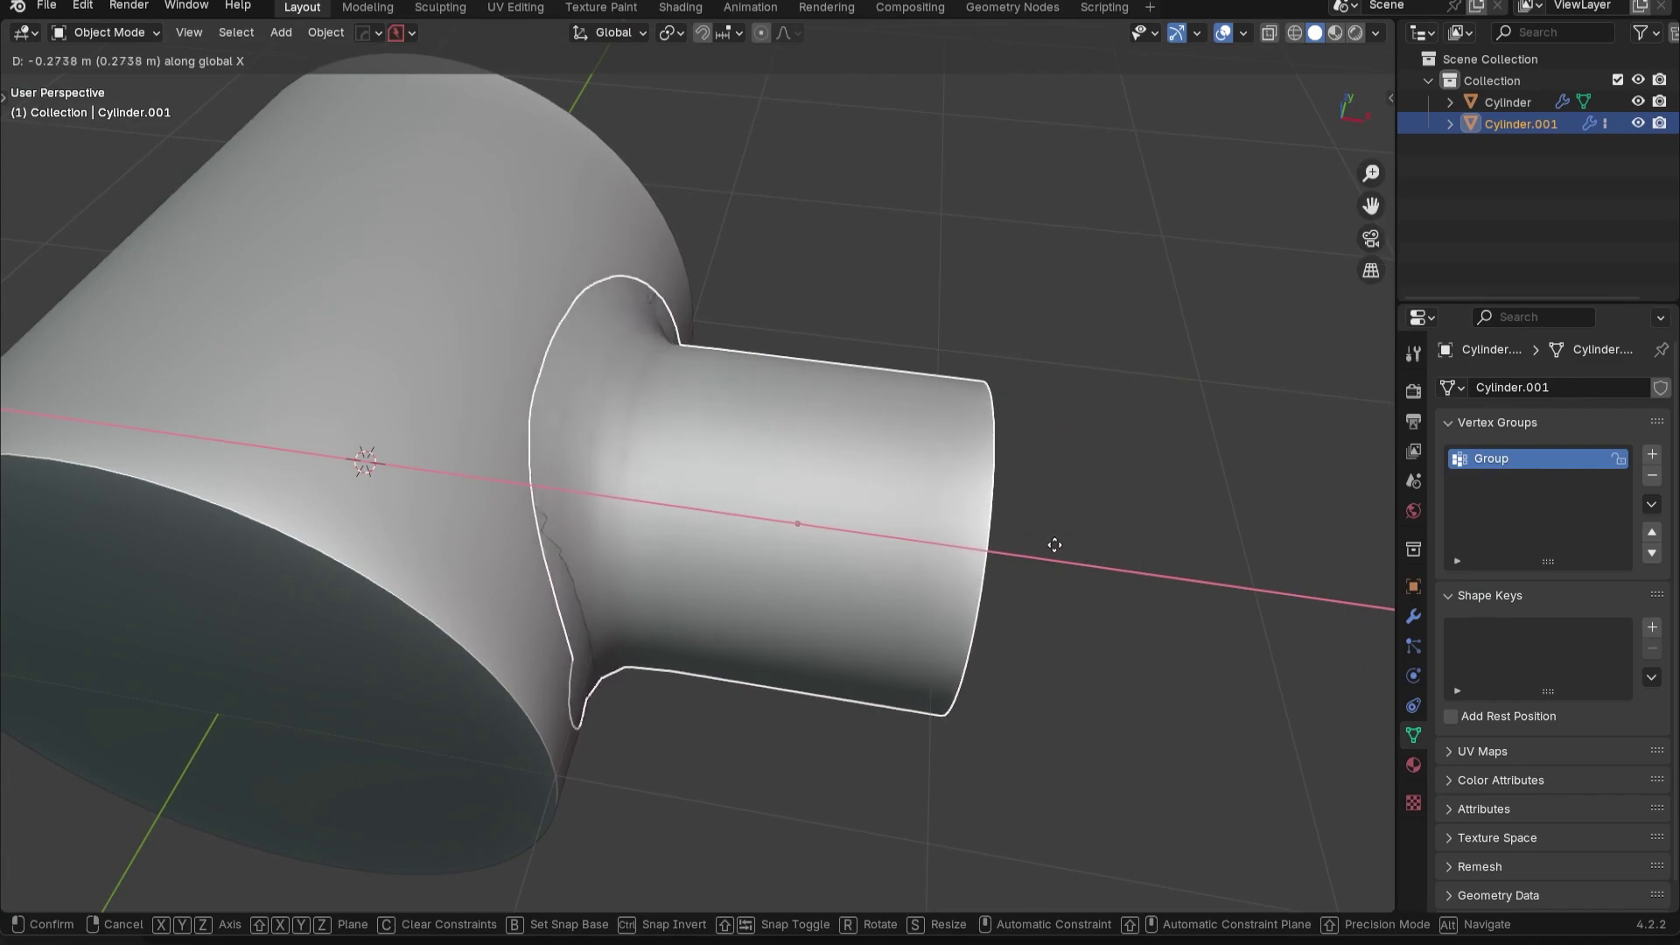
click(1026, 537)
key(a)
middle_drag(1026, 539, 867, 460)
key(a)
click(1413, 617)
middle_drag(726, 574, 790, 615)
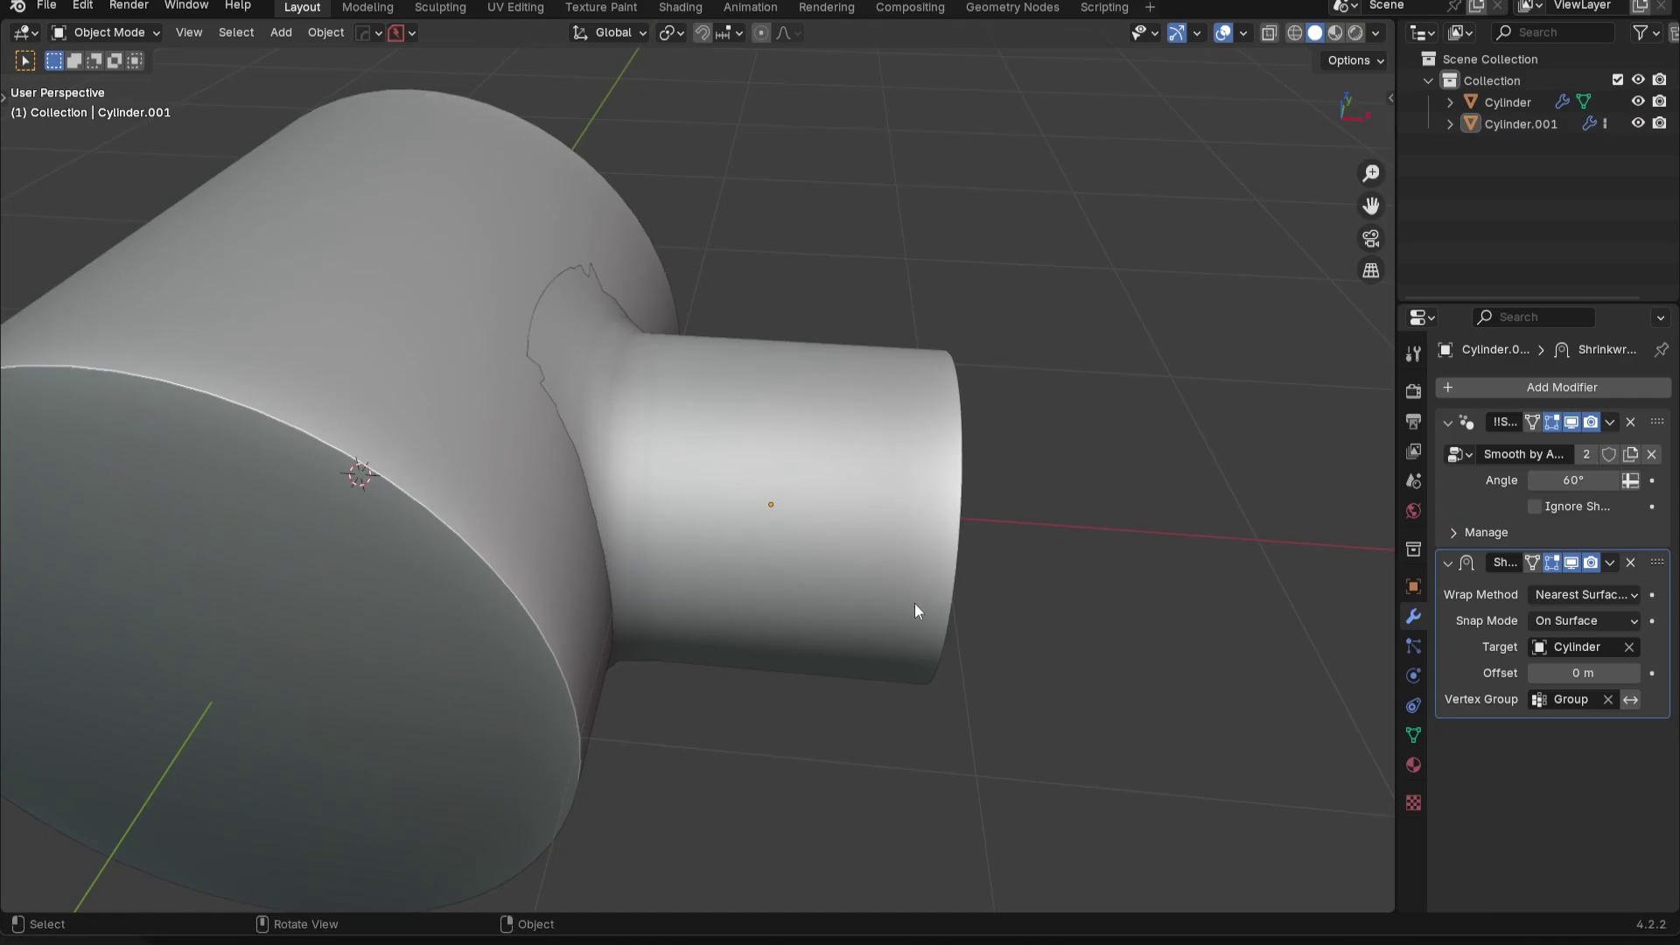
Select only the edge loop joining the flare to the boss's straight body and check the vertex group settings
key(Tab)
middle_drag(770, 505, 648, 601)
scroll(647, 600, up, 4)
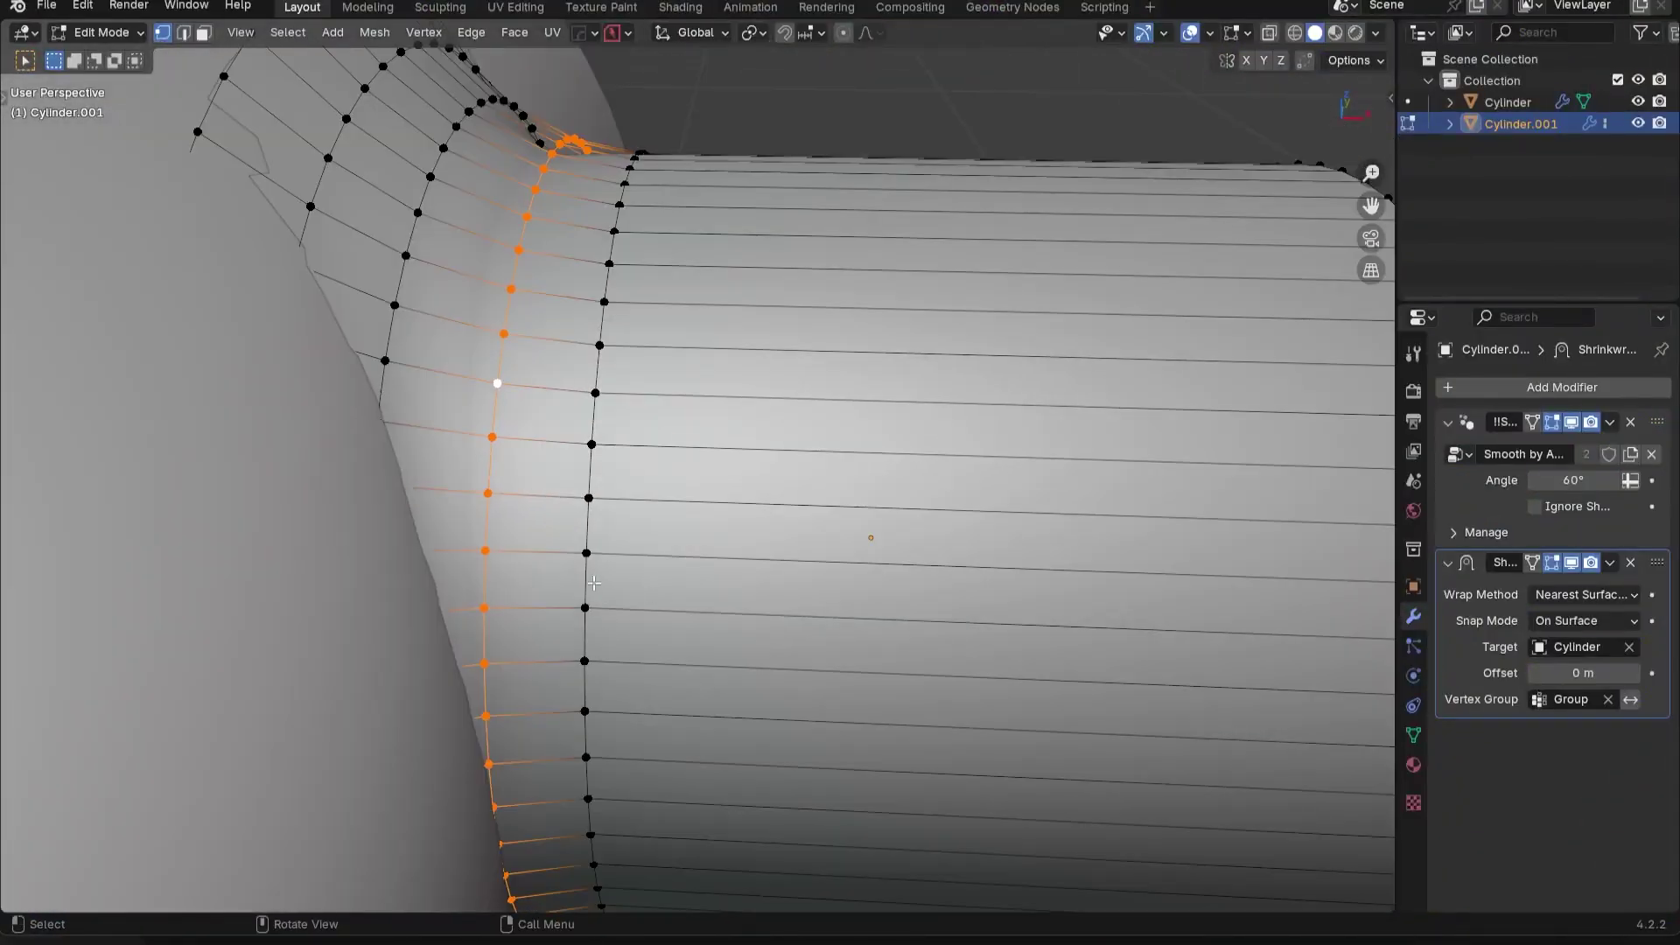
key(2)
alt+click(588, 583)
click(1413, 735)
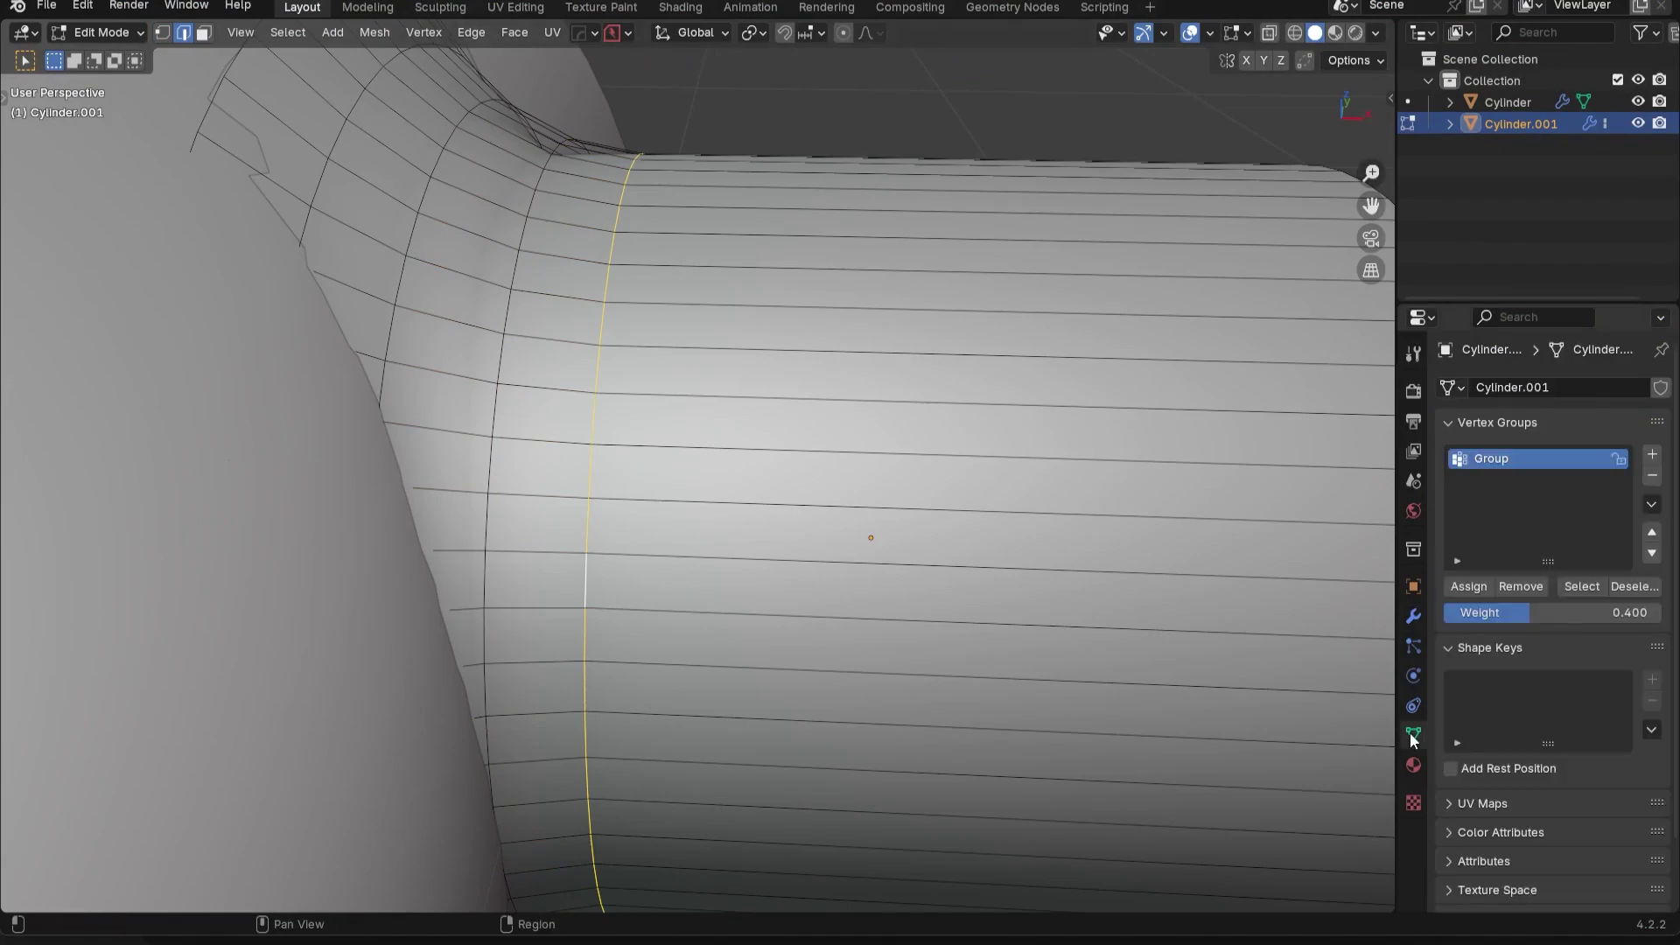
click(1414, 392)
scroll(875, 630, down, 3)
Try moving the boss slightly farther into the large cylinder along X in Object Mode, and undo the move
key(Tab)
key(g)
key(x)
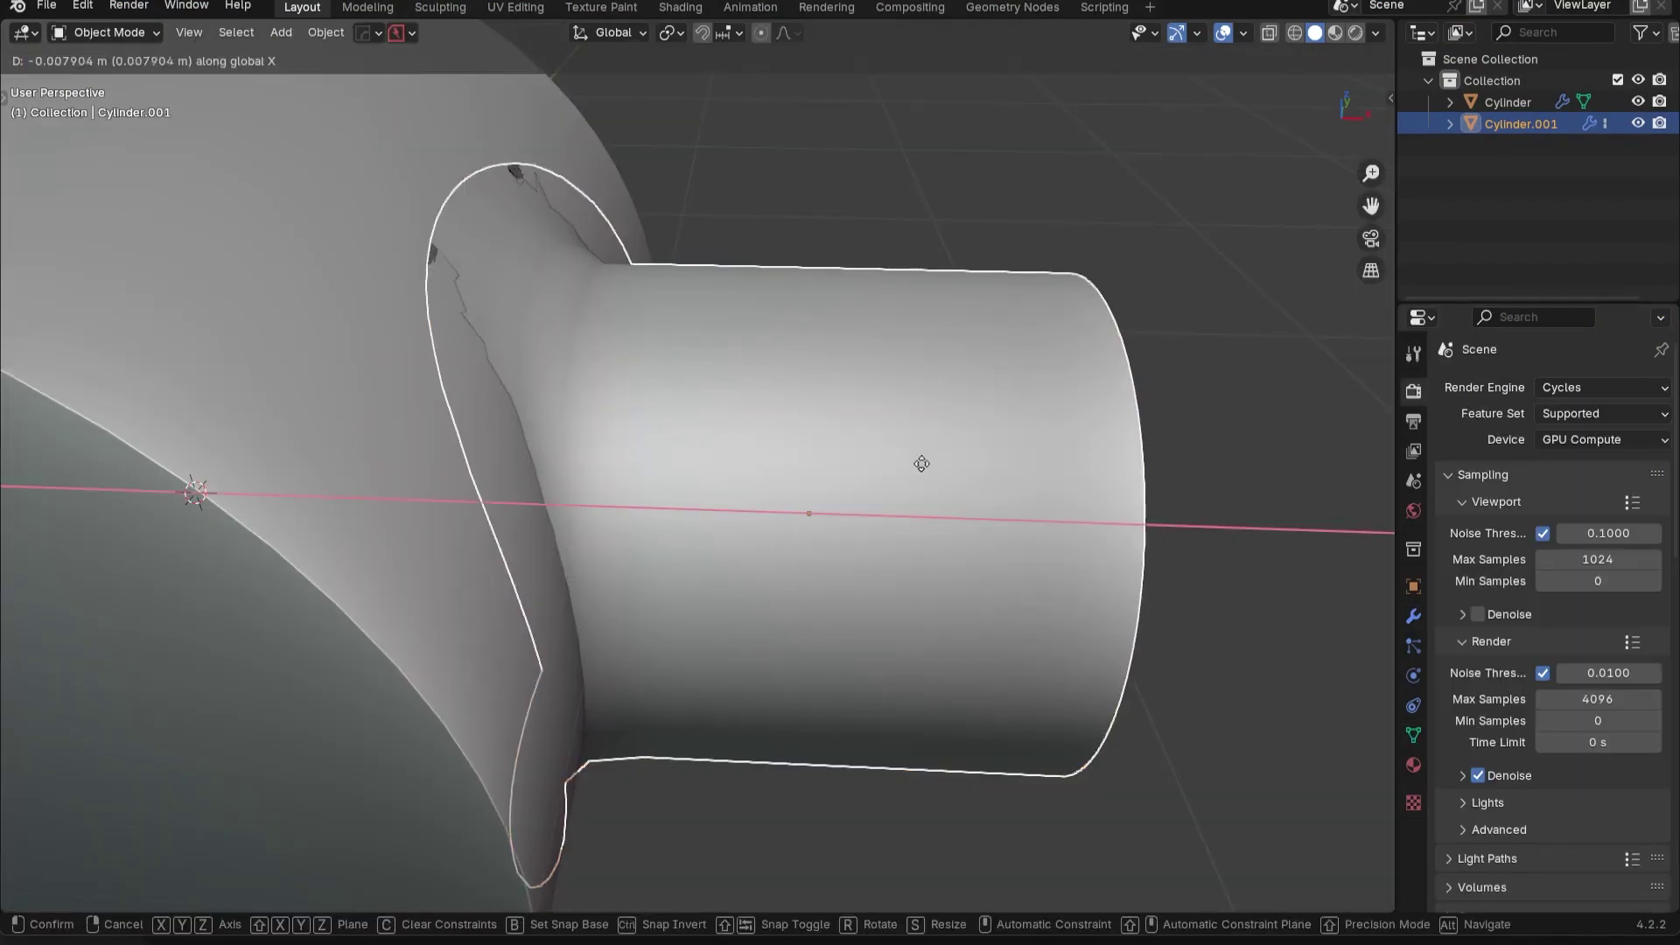
click(877, 461)
scroll(496, 459, down, 2)
middle_drag(496, 458, 465, 503)
key(ctrl+z)
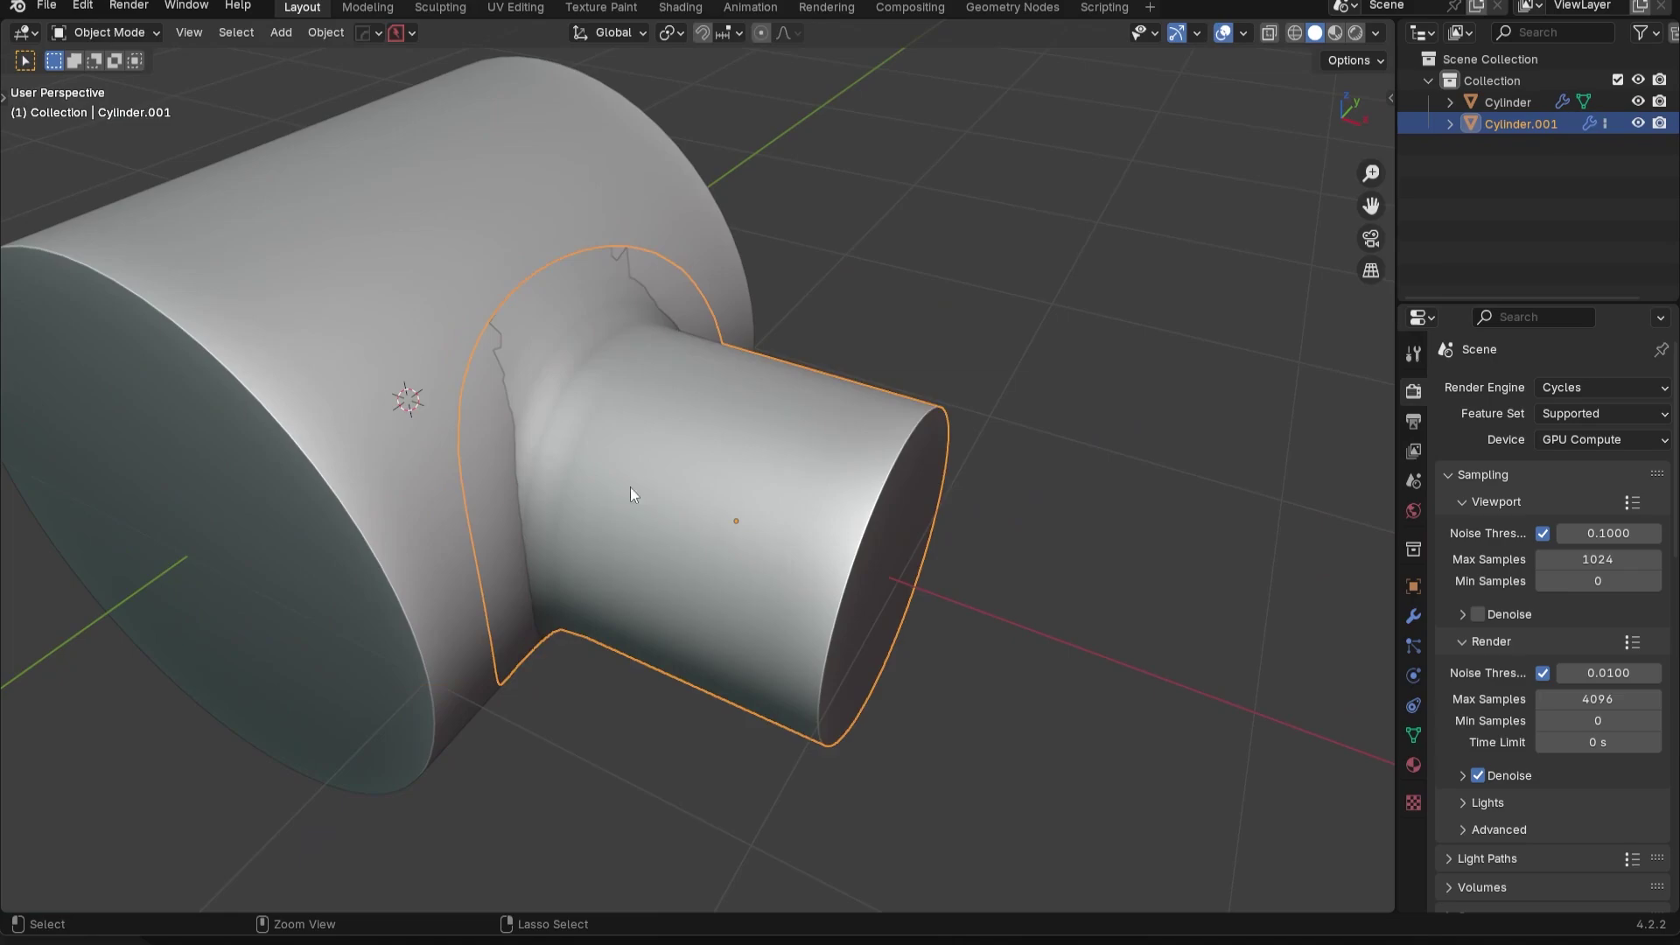
key(ctrl+z)
middle_drag(644, 607, 701, 606)
Try a second shift of the boss along the X axis, undo it, and return to Object Mode
key(Tab)
key(g)
key(x)
click(779, 541)
mouse_move(809, 525)
middle_down()
mouse_move(734, 543)
mouse_move(809, 525)
middle_up()
key(ctrl+z)
key(ctrl+z)
key(Tab)
Deselect everything and switch the viewport to Material Preview shading
click(936, 355)
middle_drag(918, 372, 660, 245)
click(660, 245)
click(1413, 616)
middle_drag(1155, 554, 789, 552)
key(alt+a)
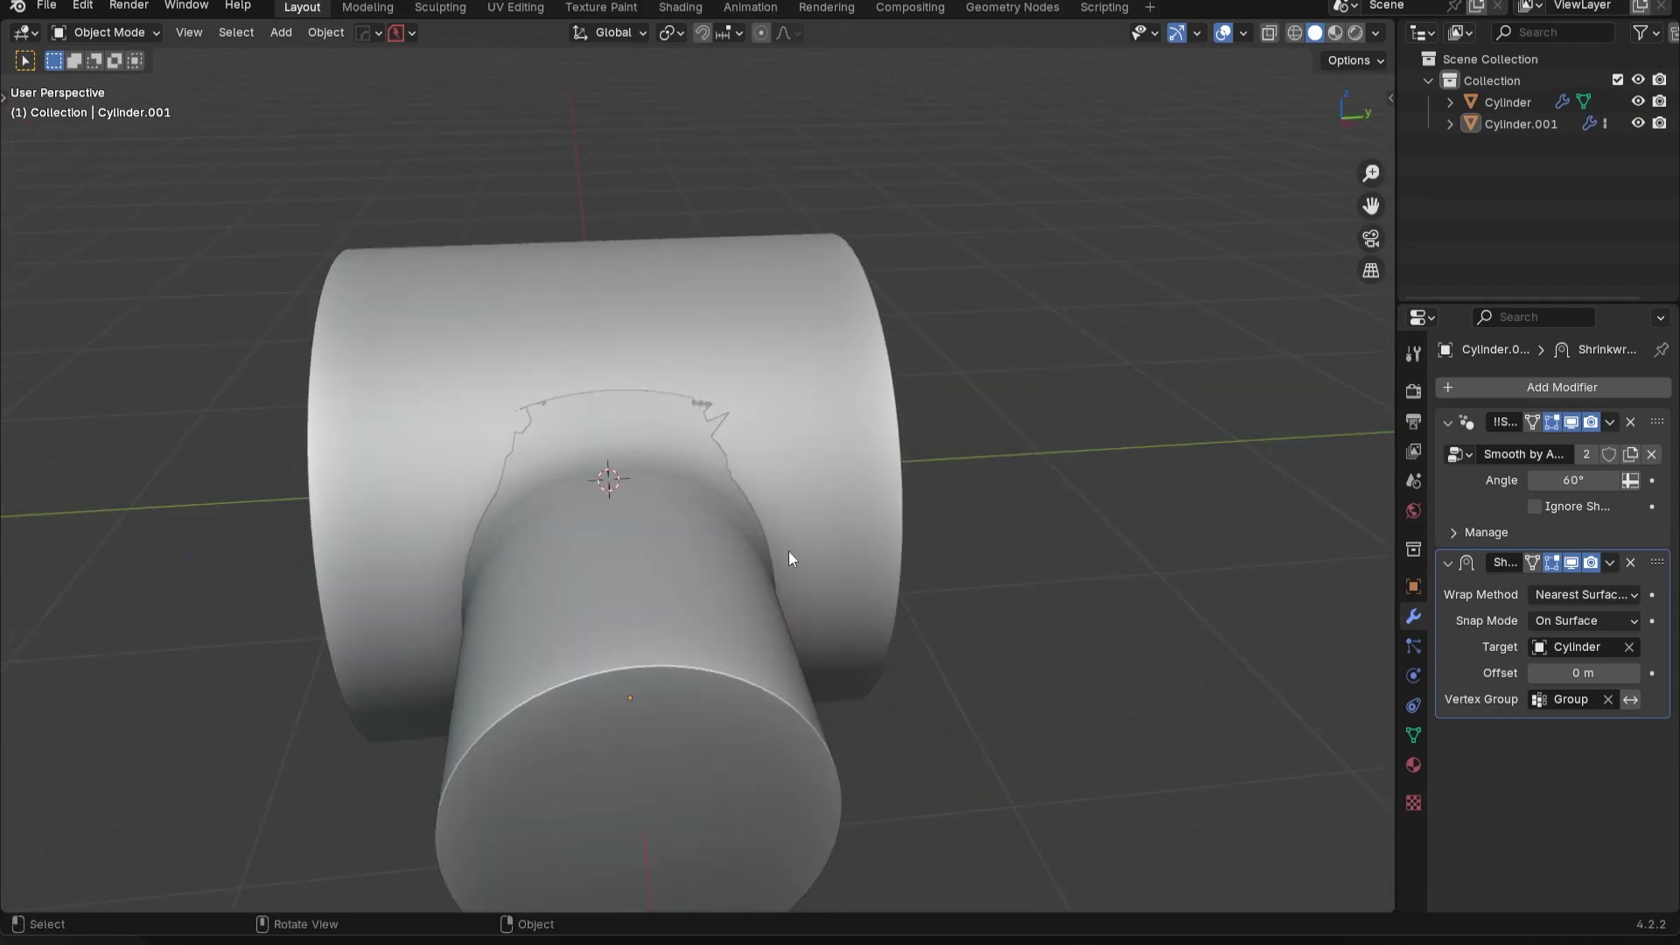
click(1336, 33)
Create a new material on the large cylinder and darken its base color to a medium gray
middle_drag(819, 349, 839, 401)
scroll(838, 401, up, 4)
click(839, 407)
click(1416, 766)
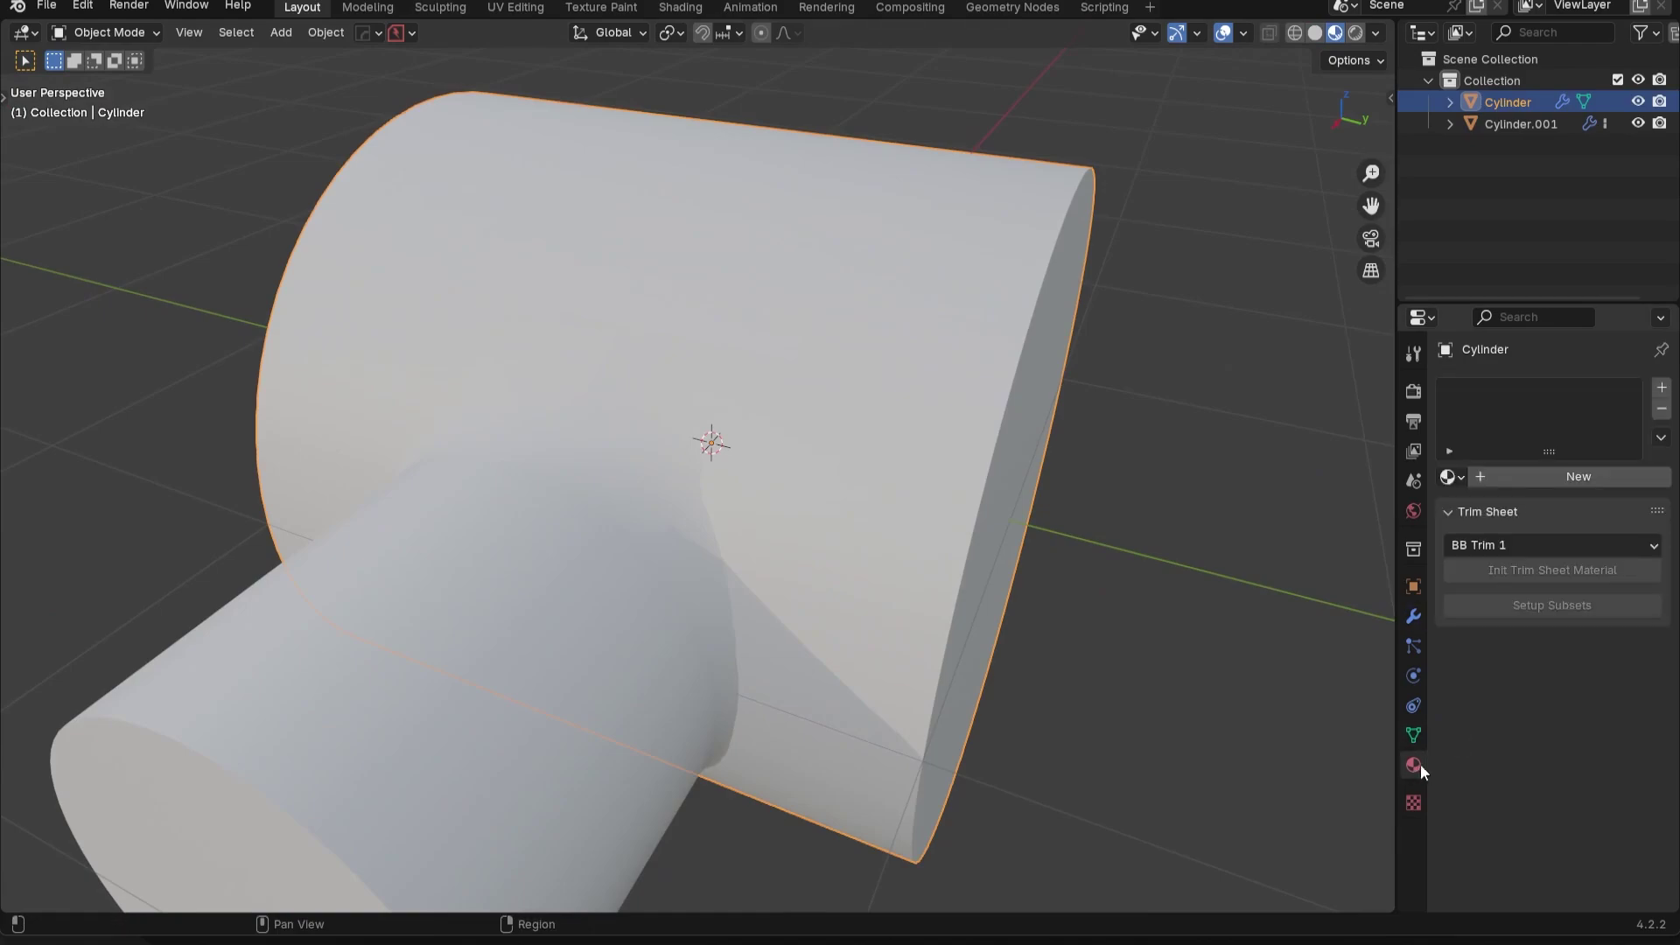
click(1546, 476)
click(1602, 609)
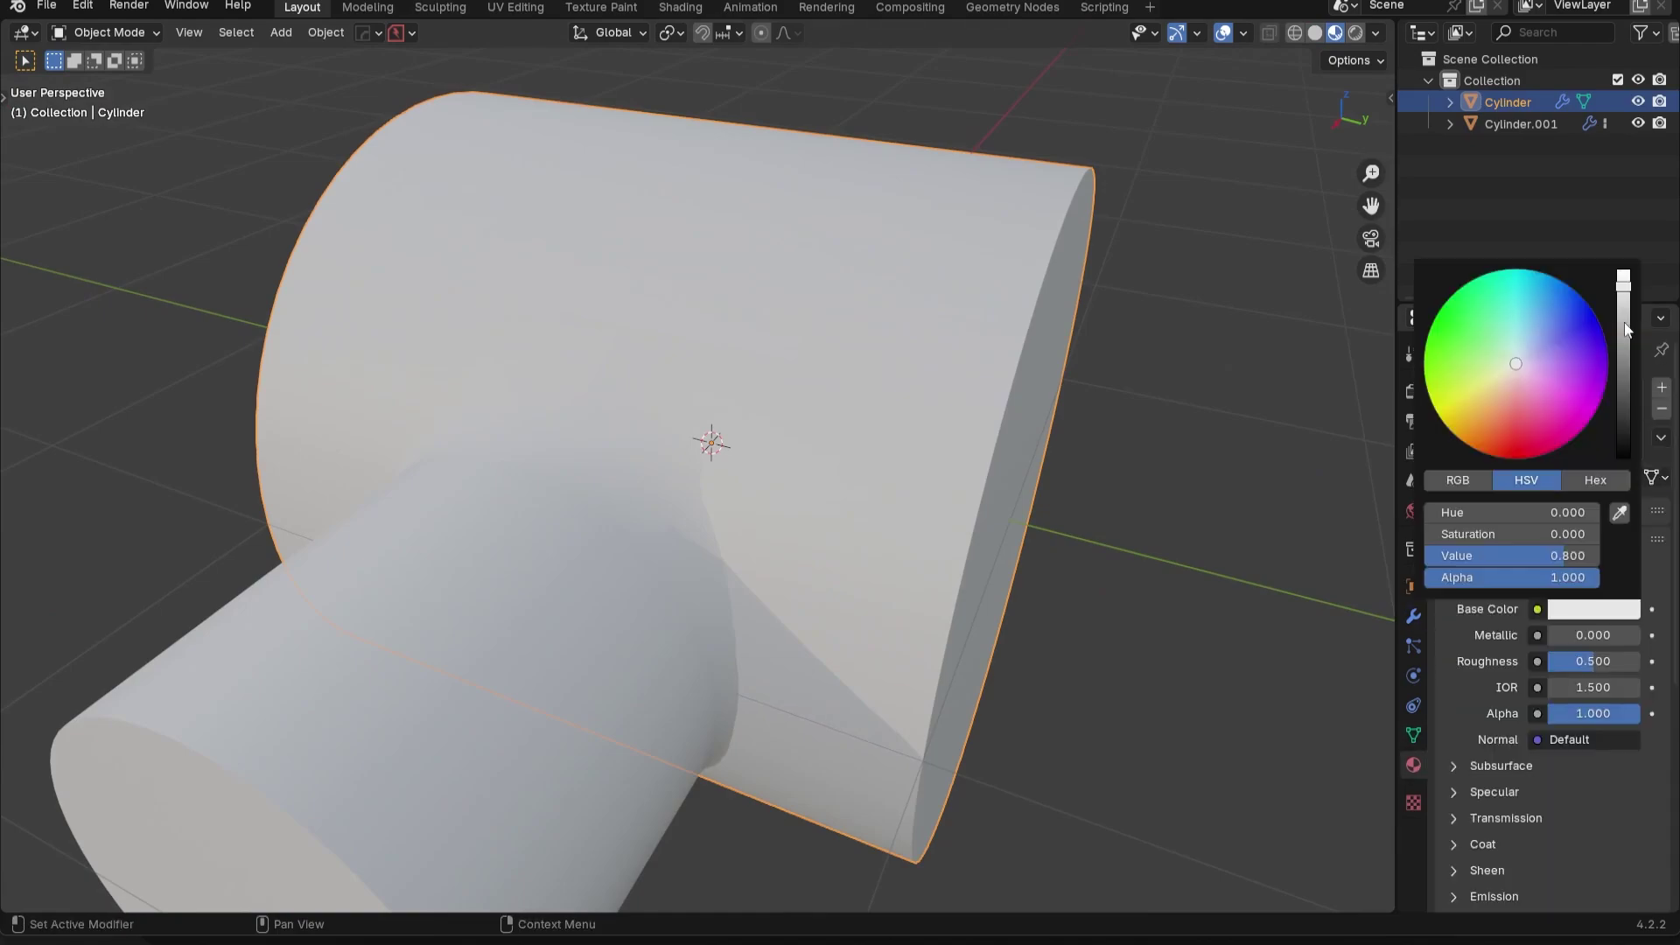
drag(1625, 324, 1623, 363)
Assign the large cylinder's material to the boss as well and set its roughness to 0.883
click(684, 609)
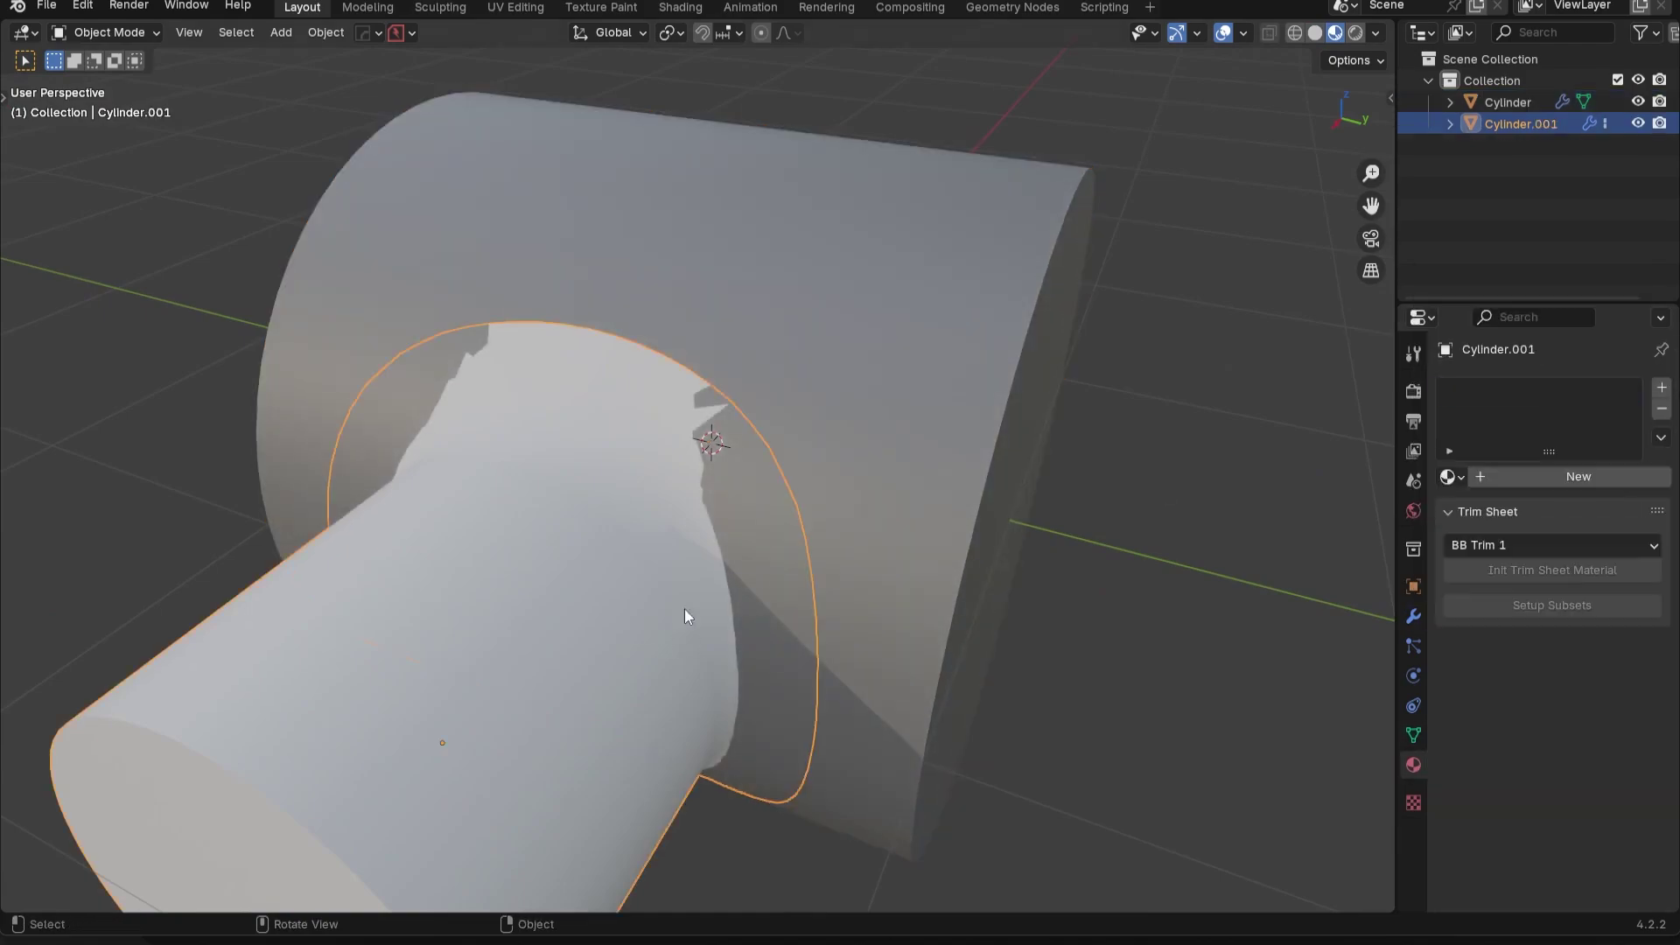
click(1448, 476)
click(1269, 533)
click(936, 401)
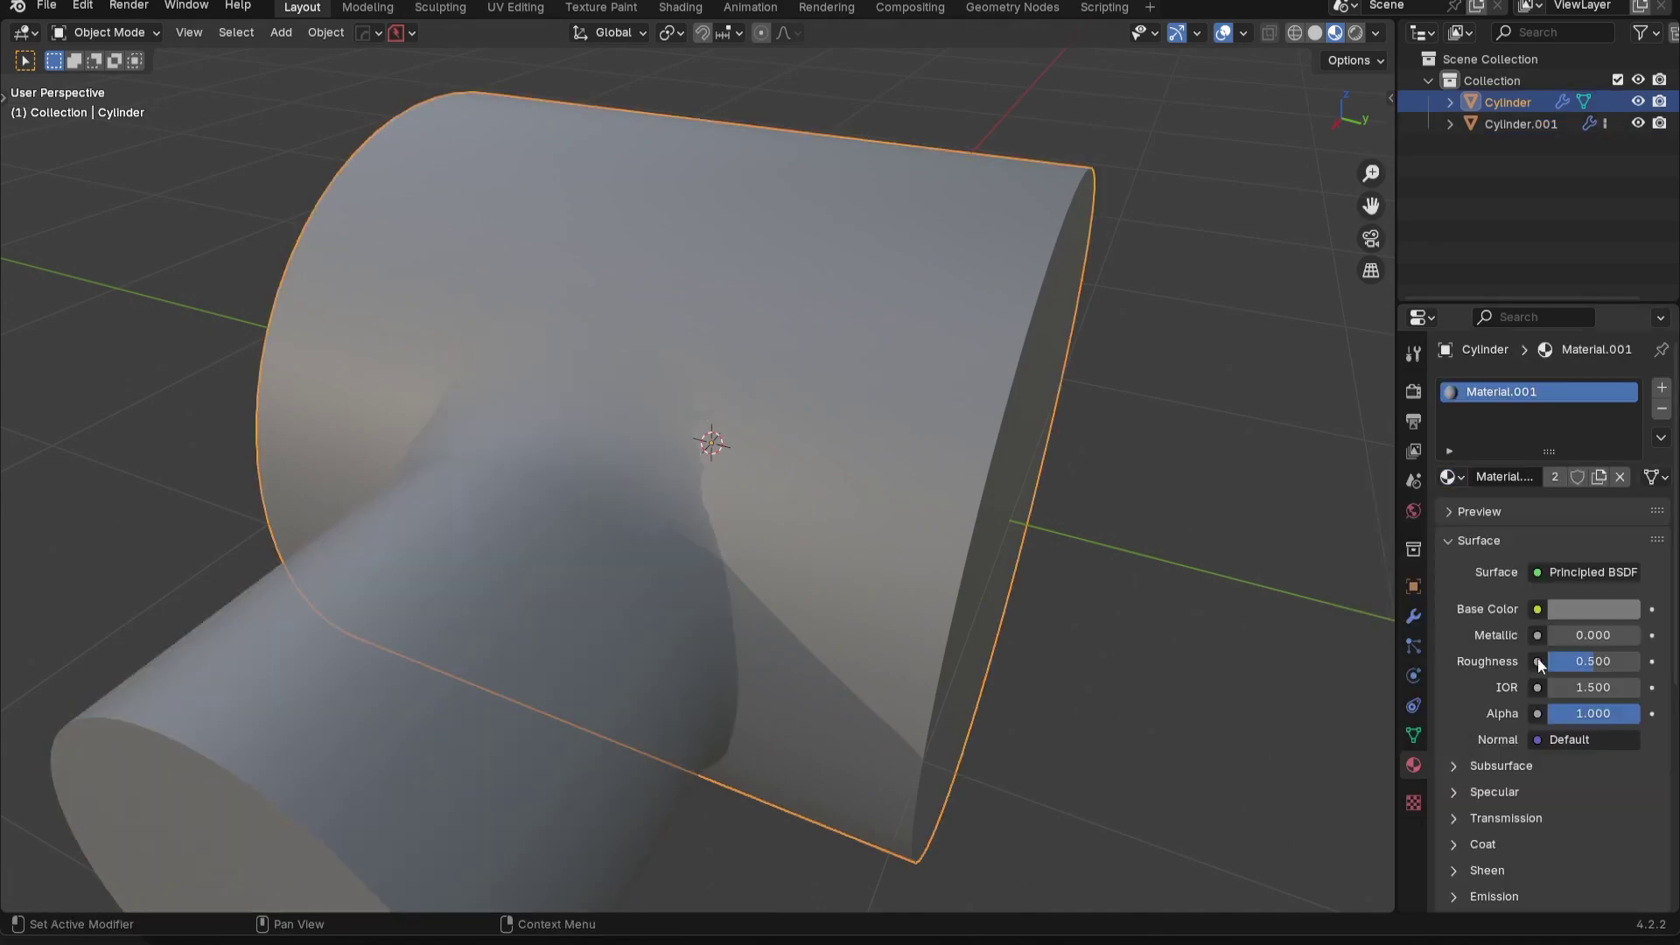
drag(1598, 662, 1628, 661)
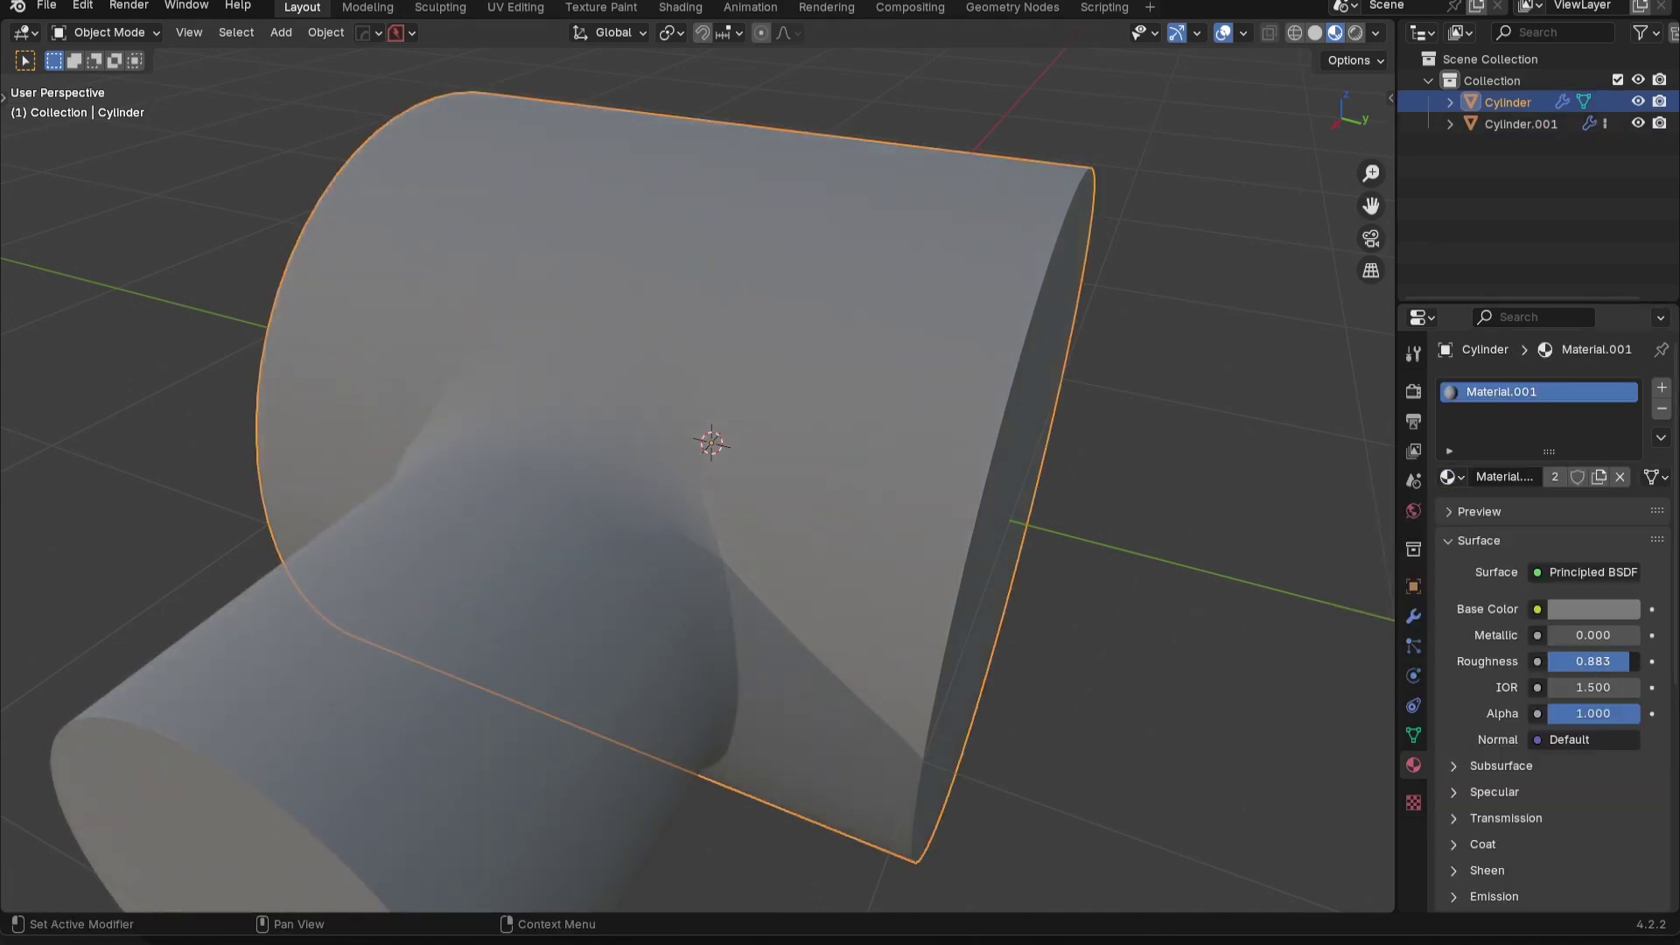
Change the pivot point and try rotating the boss about the Y axis against the large cylinder
middle_drag(465, 483, 697, 473)
key(alt+a)
middle_drag(697, 700, 689, 786)
click(786, 565)
middle_drag(786, 565, 791, 559)
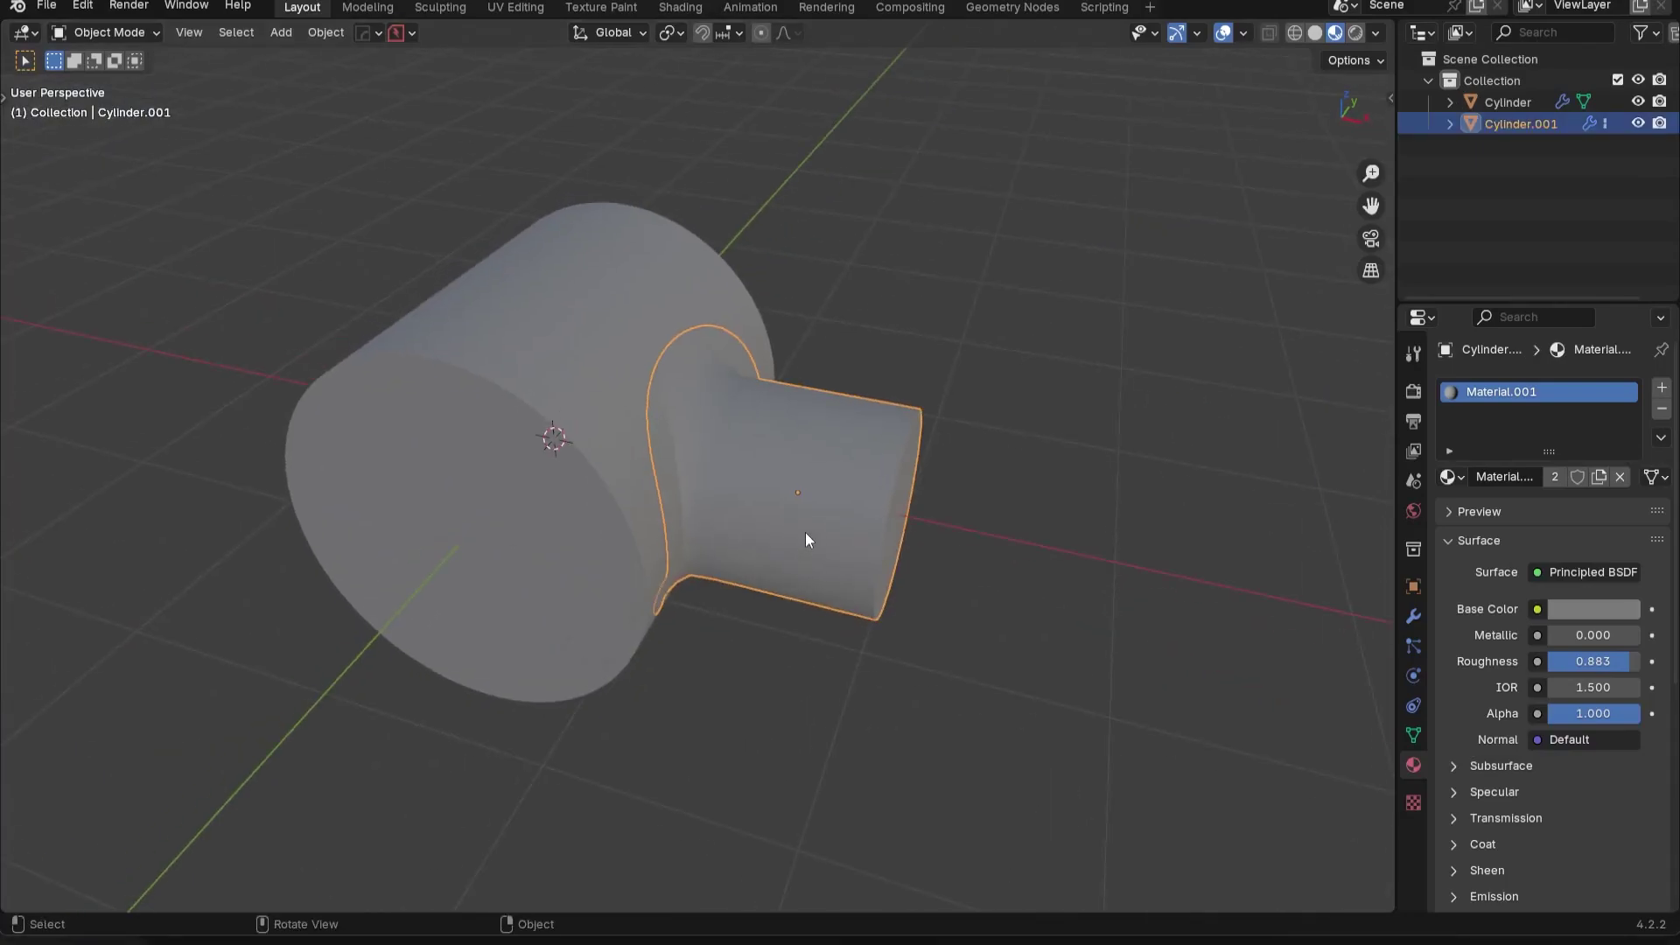
key(period)
click(947, 532)
key(r)
key(y)
click(745, 371)
Inspect the rotated boss's junction with the large cylinder up close, and undo the rotation
middle_drag(867, 470, 490, 477)
key(alt+a)
scroll(831, 665, up, 4)
middle_drag(553, 353, 828, 438)
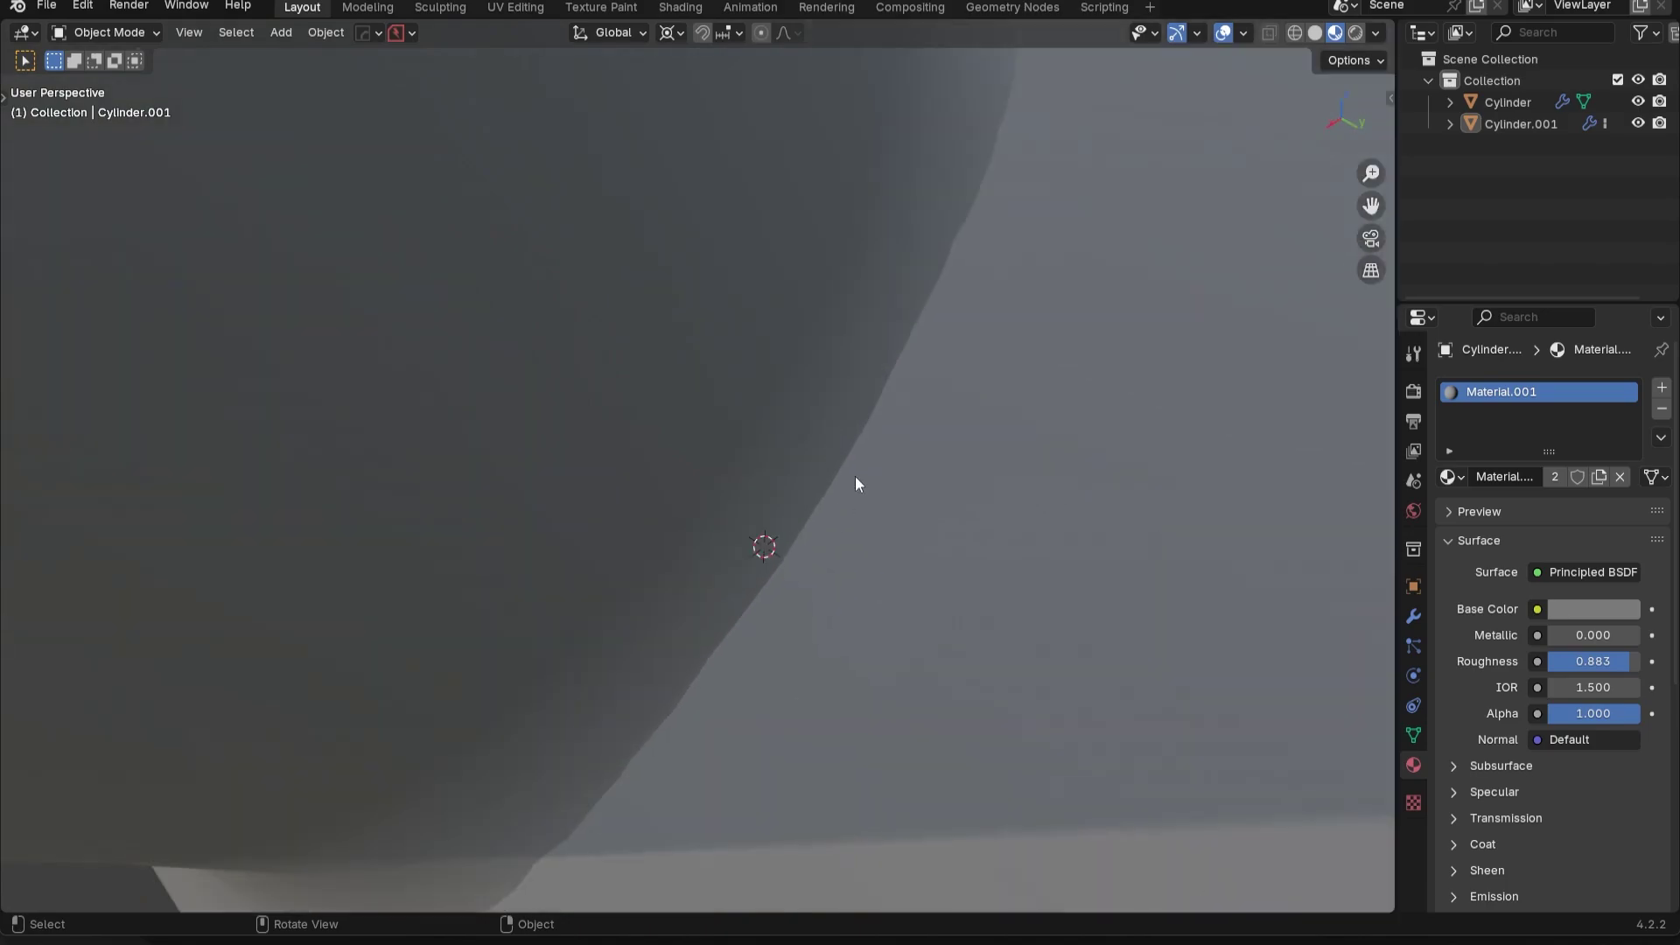
scroll(853, 453, down, 6)
middle_drag(572, 455, 895, 444)
key(ctrl+z)
key(ctrl+z)
key(ctrl+z)
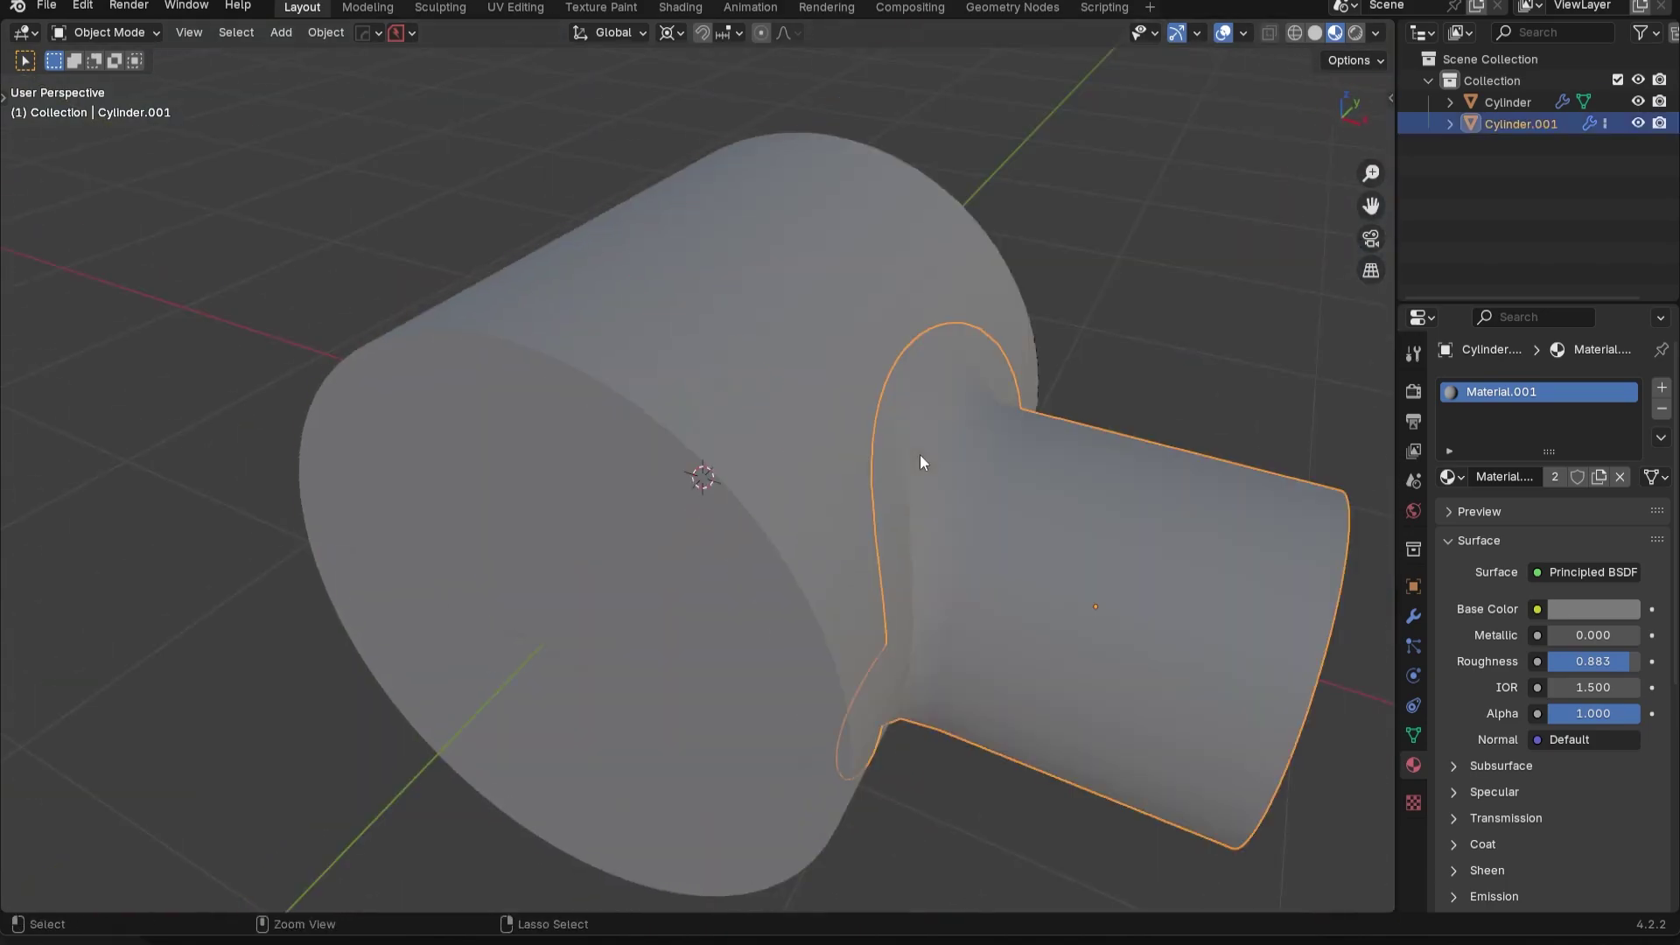
Darken the shared material's base color to a deeper gray
shift+middle_drag(1037, 629, 849, 571)
scroll(999, 549, up, 1)
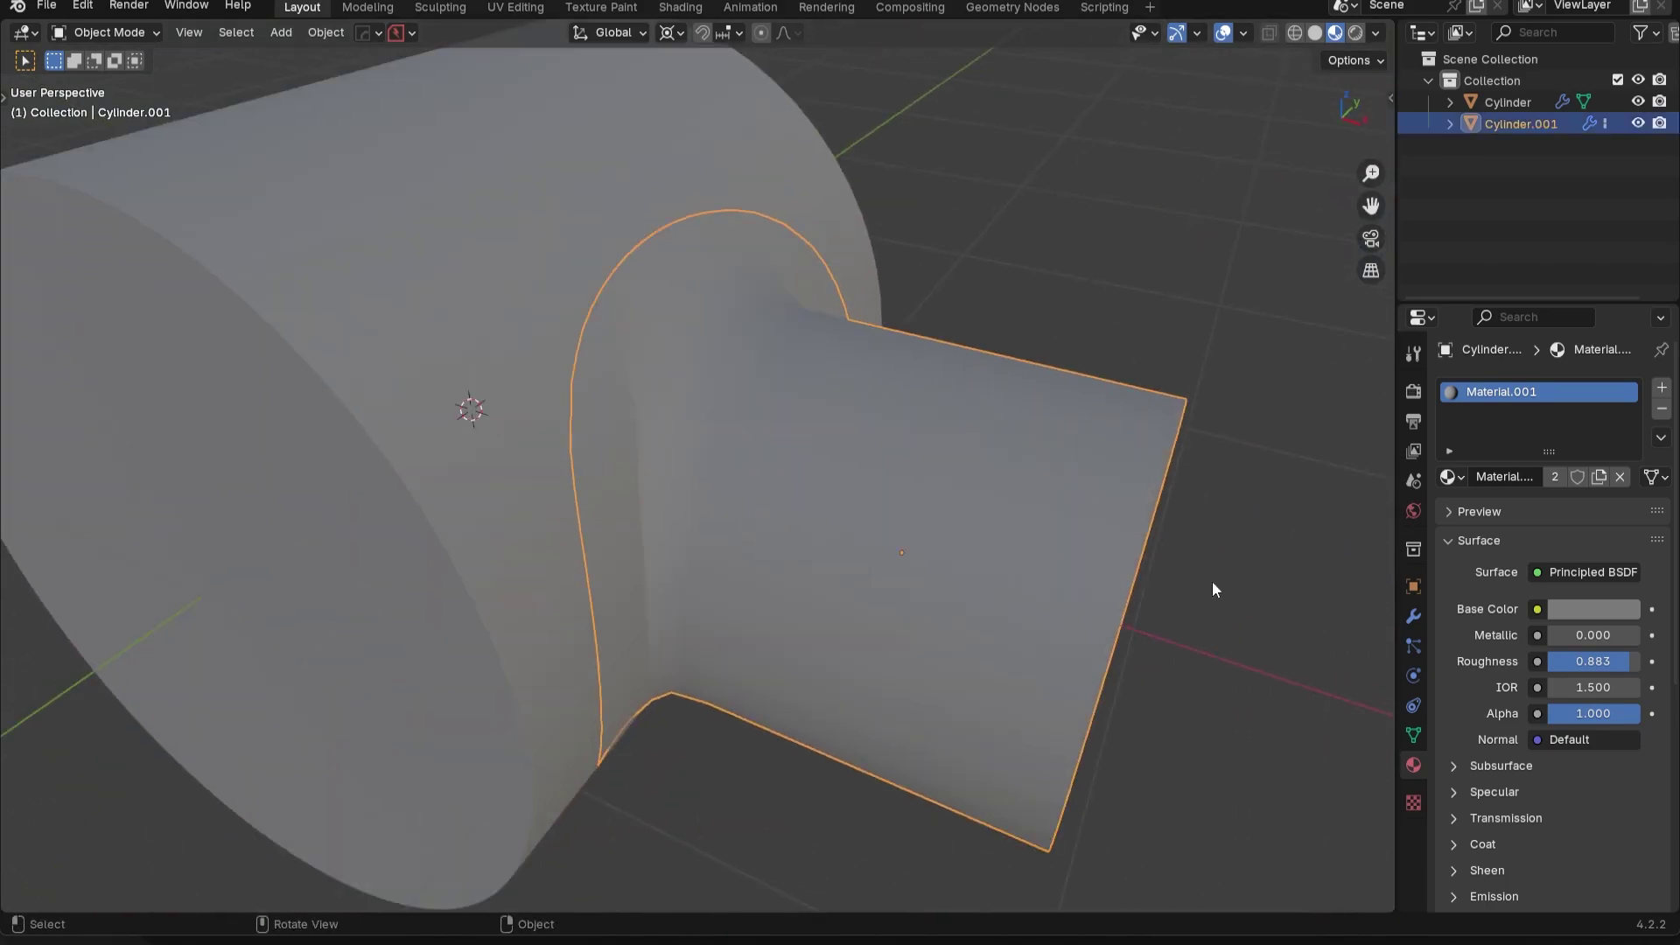
click(1572, 606)
drag(1623, 366, 1623, 395)
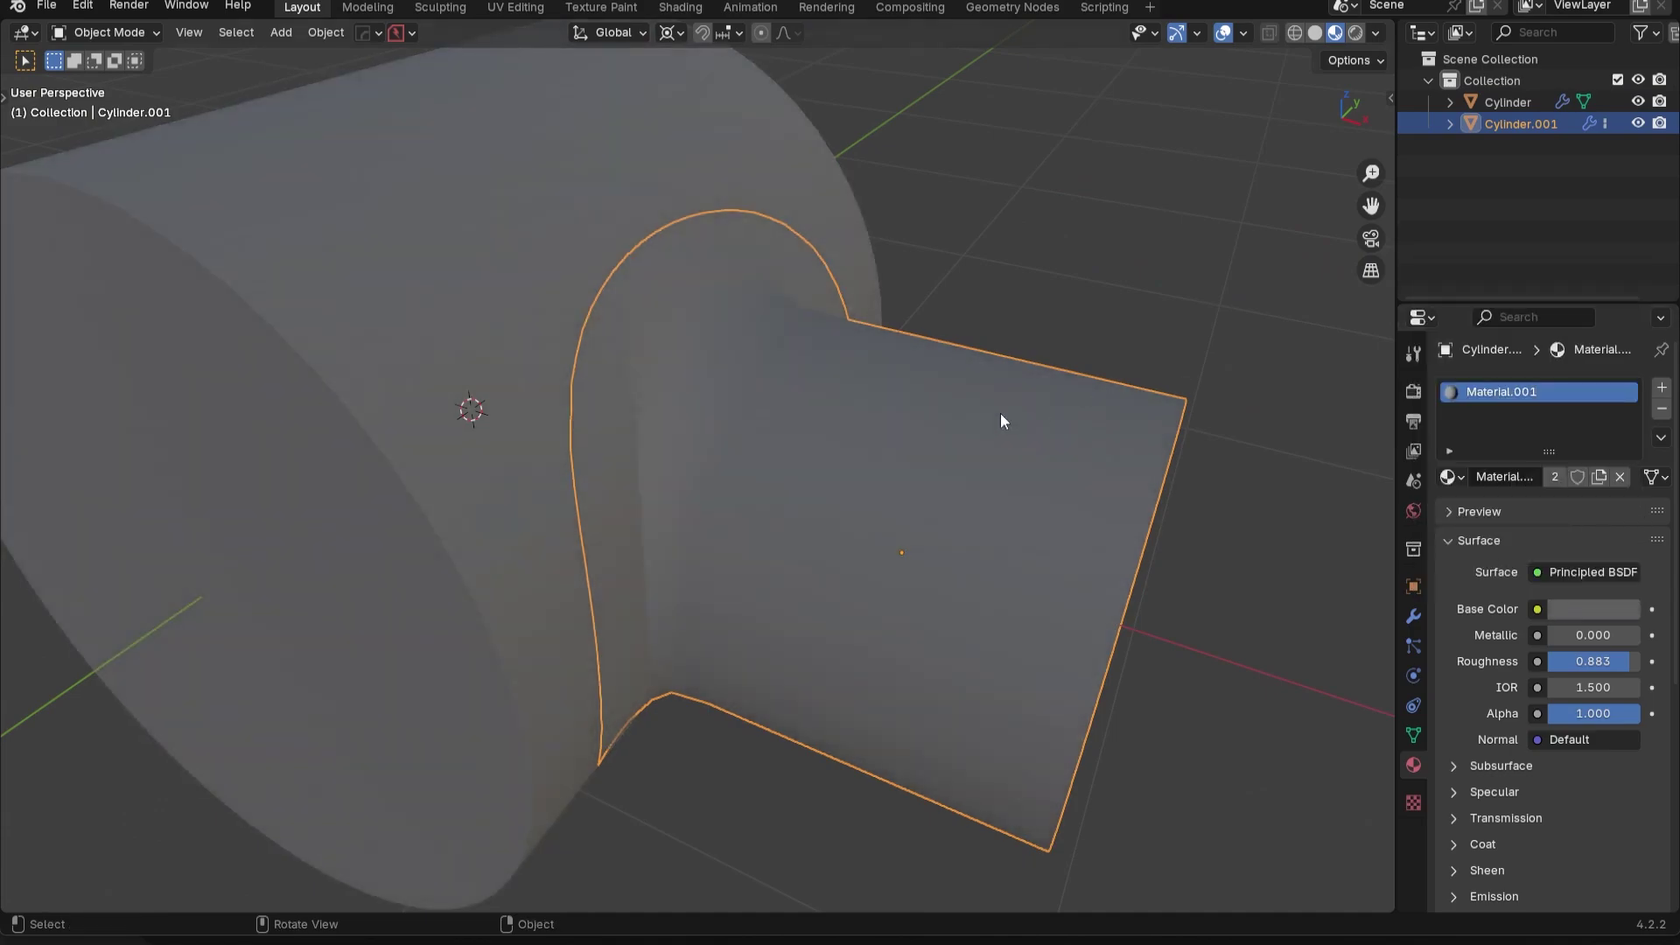
Add a second vertex group to the boss and name it "shading fix"
middle_drag(875, 419, 718, 404)
click(948, 252)
click(1415, 621)
middle_drag(669, 468, 899, 446)
click(899, 446)
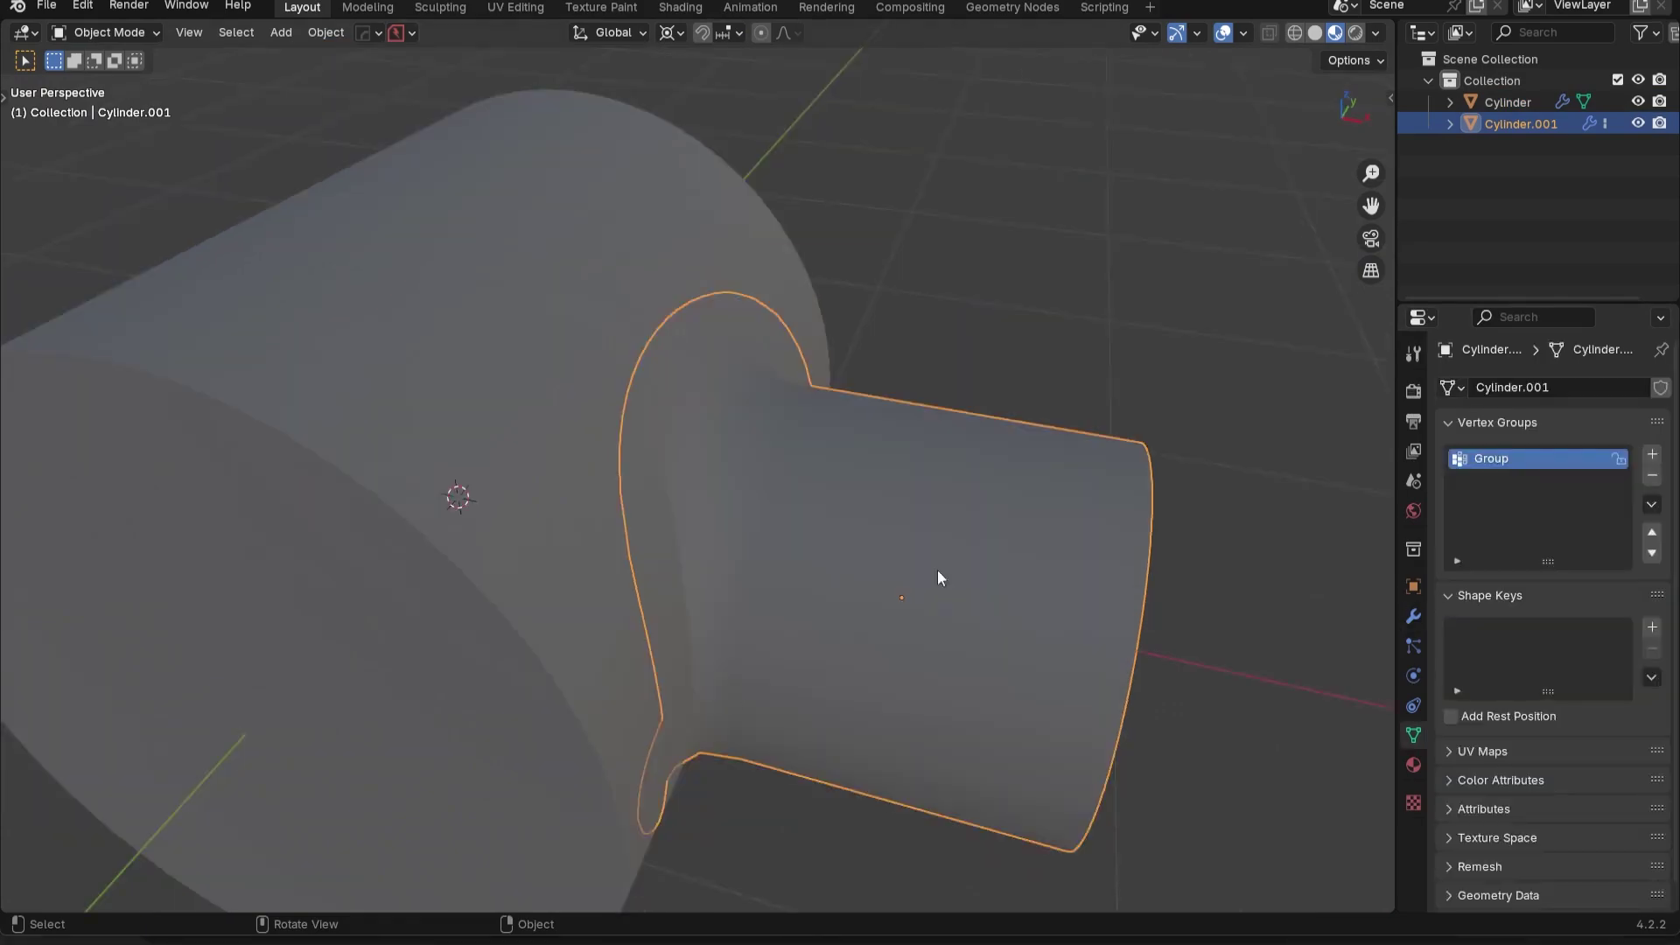
middle_drag(1095, 505, 1268, 502)
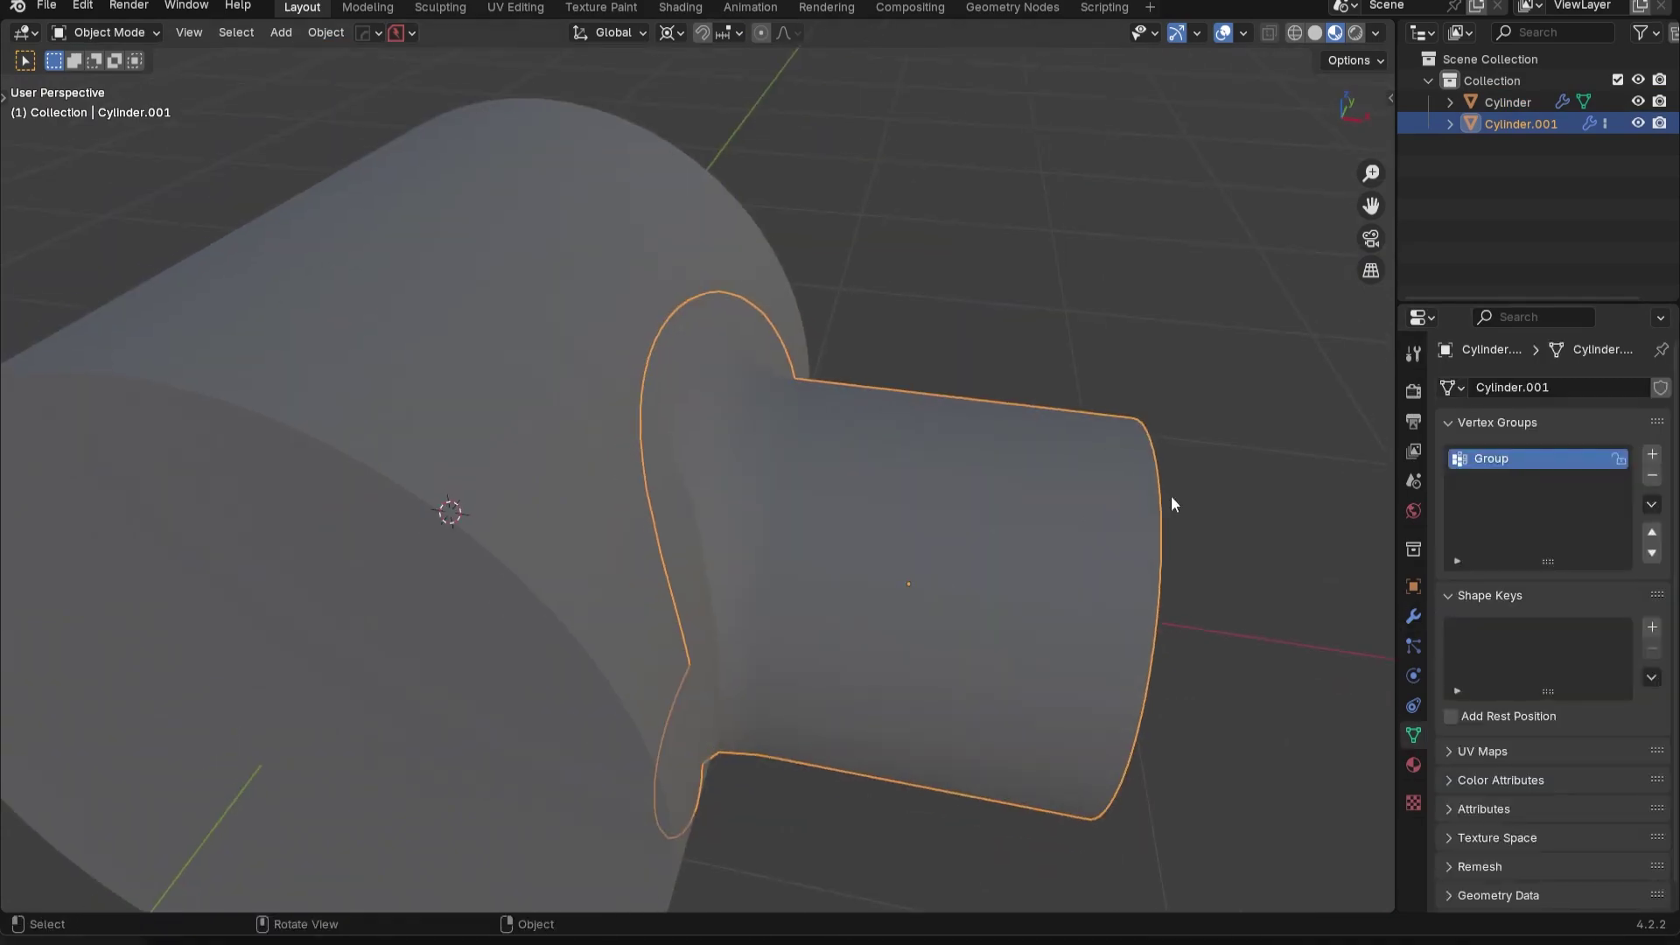
click(1652, 454)
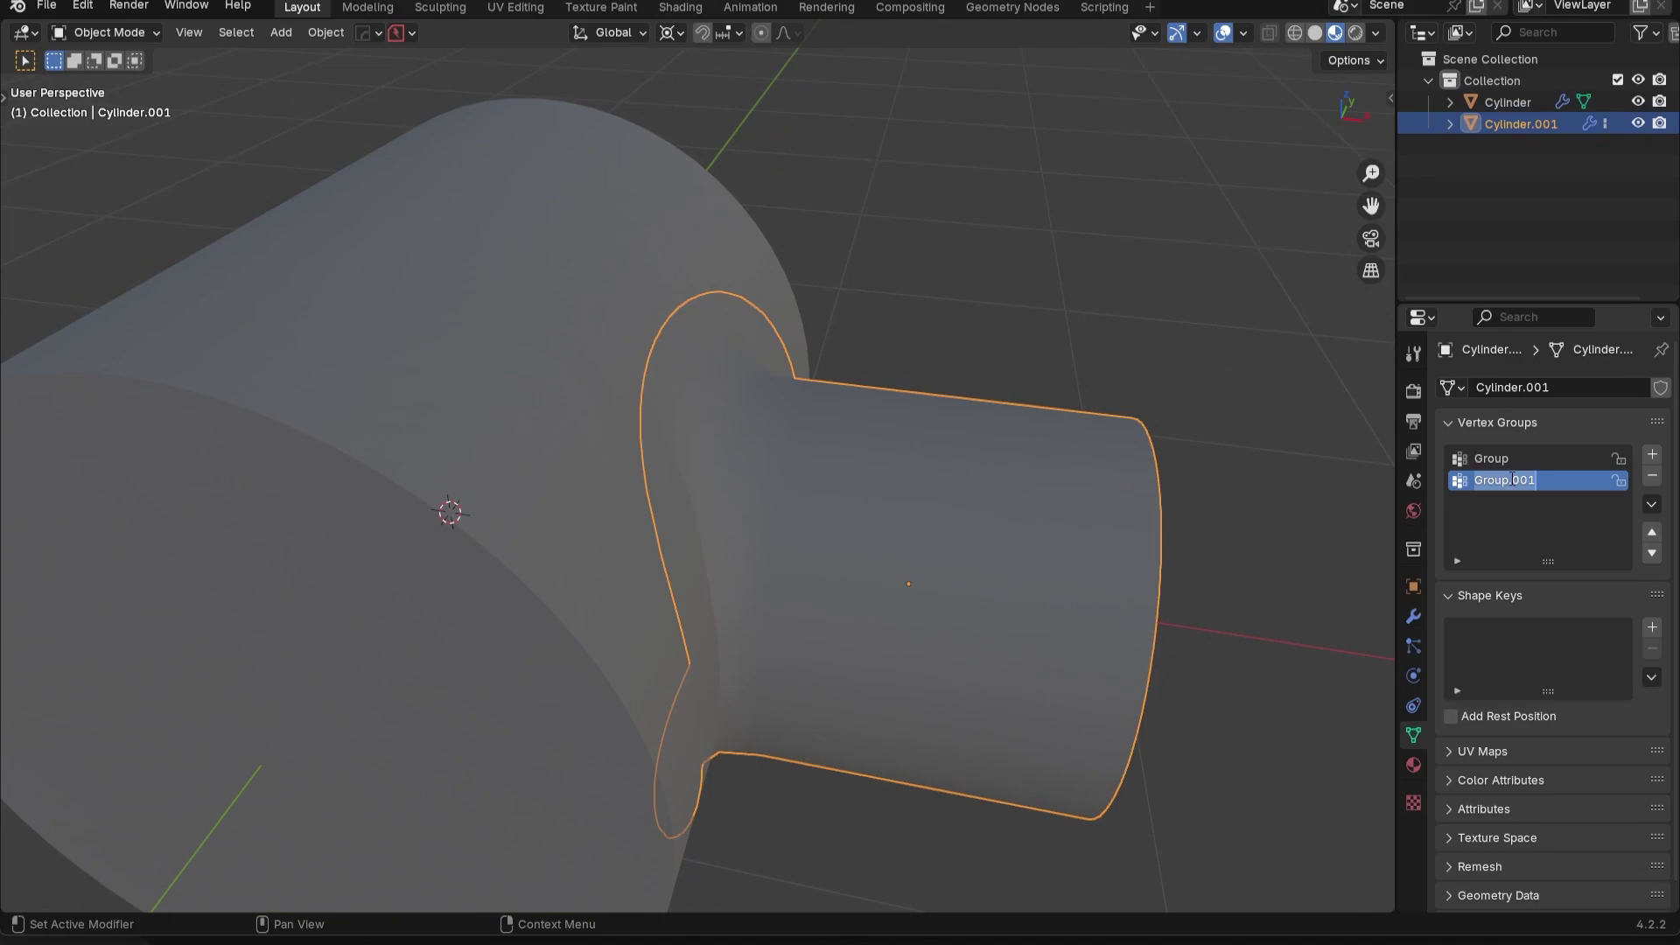
text(shading fix)
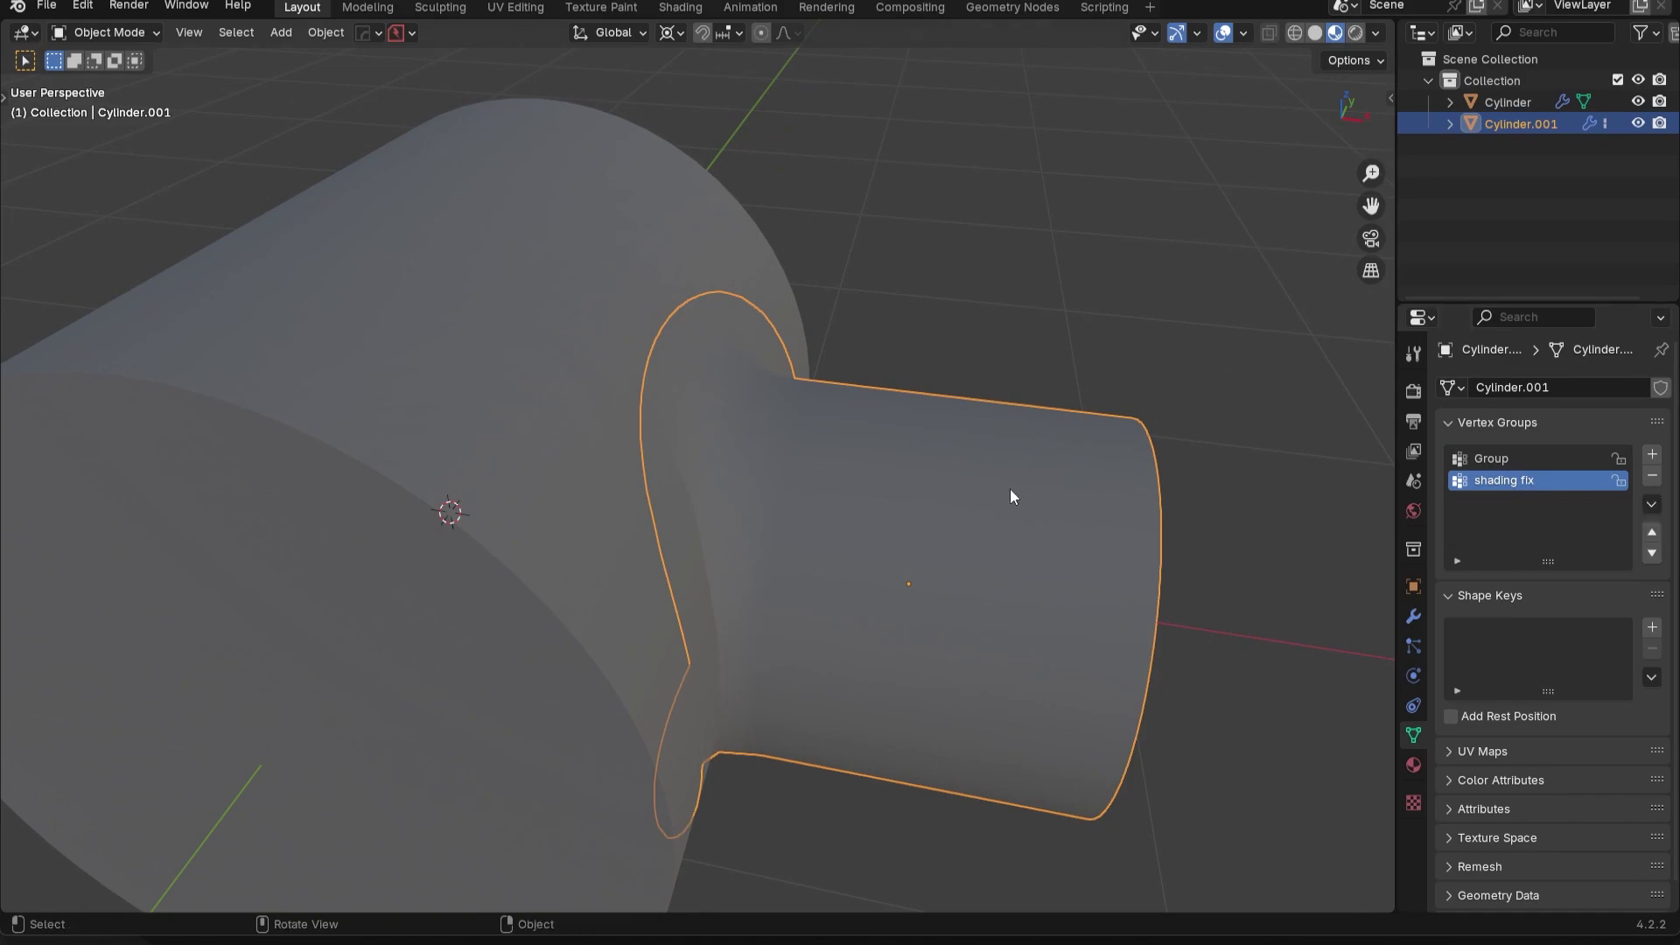
Check the boss's mesh in Edit Mode and move the boss along X away from the large cylinder
click(1419, 618)
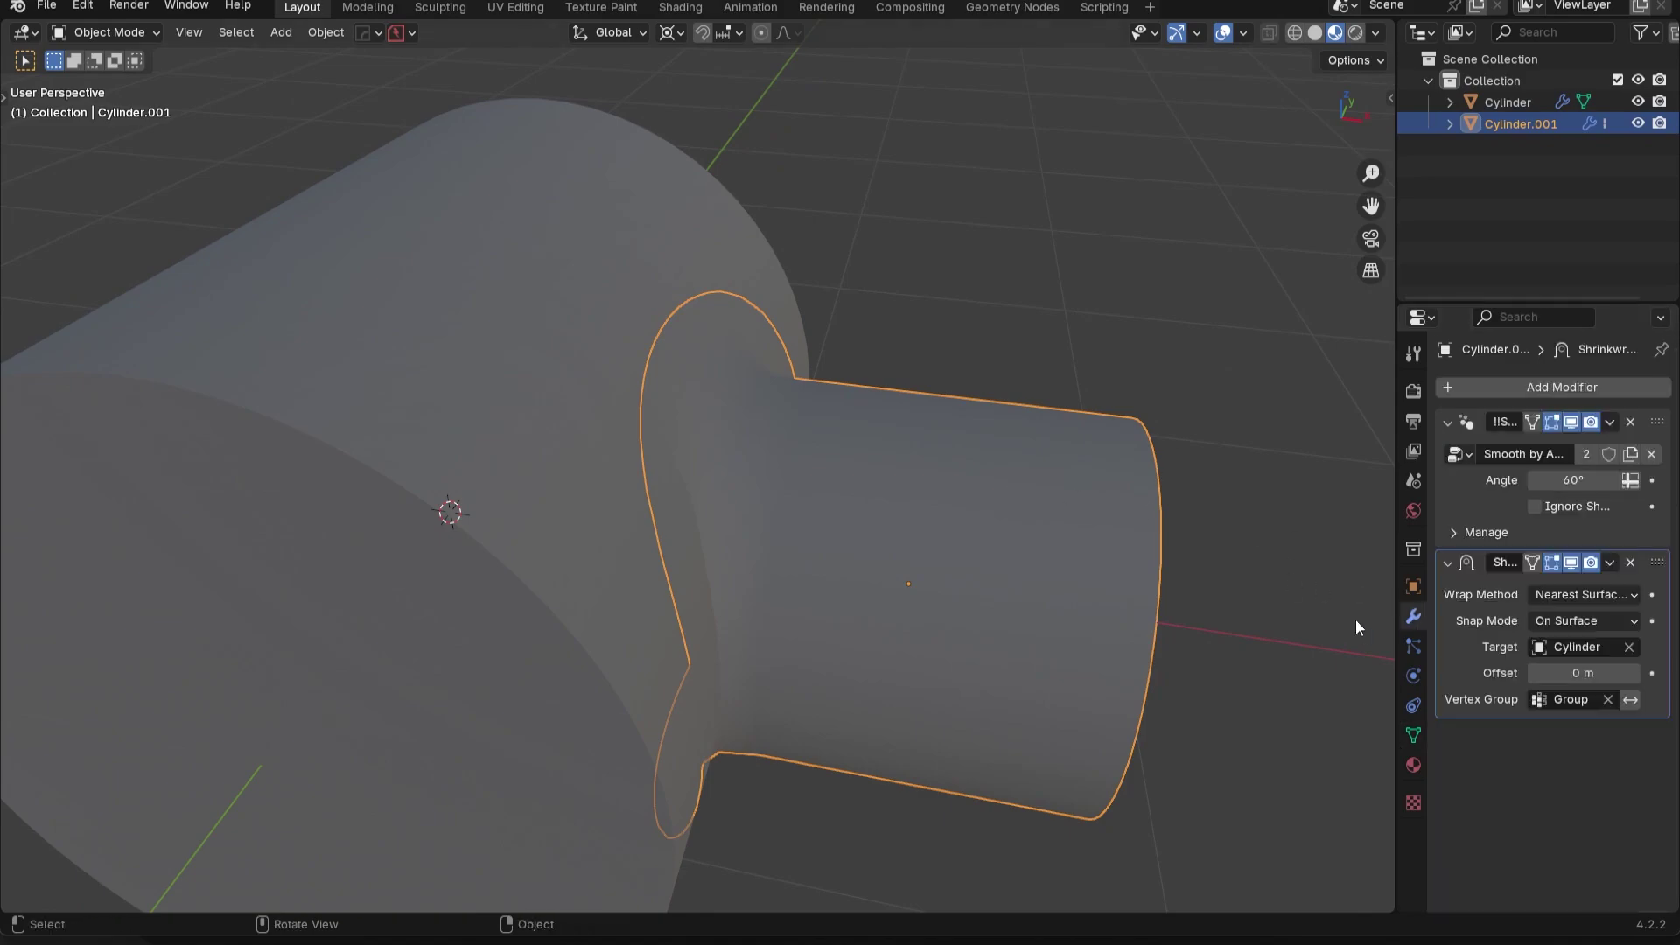
middle_drag(926, 455, 638, 537)
key(Tab)
key(alt+a)
key(3)
middle_drag(738, 435, 865, 741)
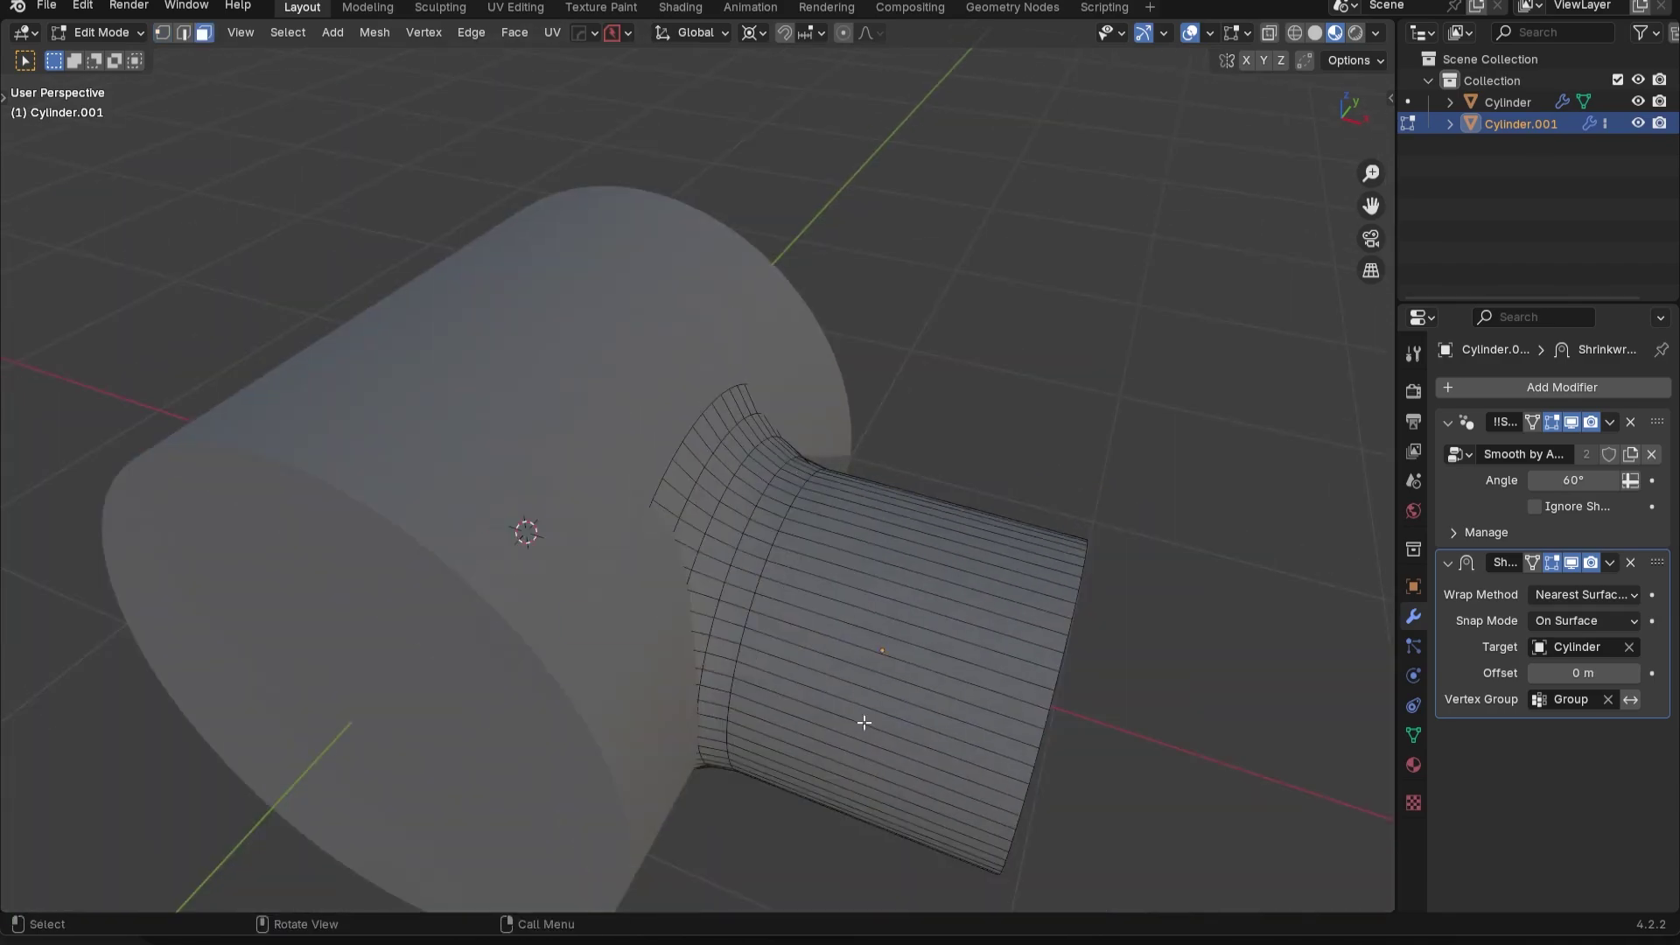
key(Tab)
key(g)
key(x)
click(878, 578)
Shift the boss farther along X so the flare's vertex loops clear the large cylinder's surface
key(Tab)
key(1)
shift+middle_drag(893, 623, 1002, 521)
key(Tab)
key(g)
key(x)
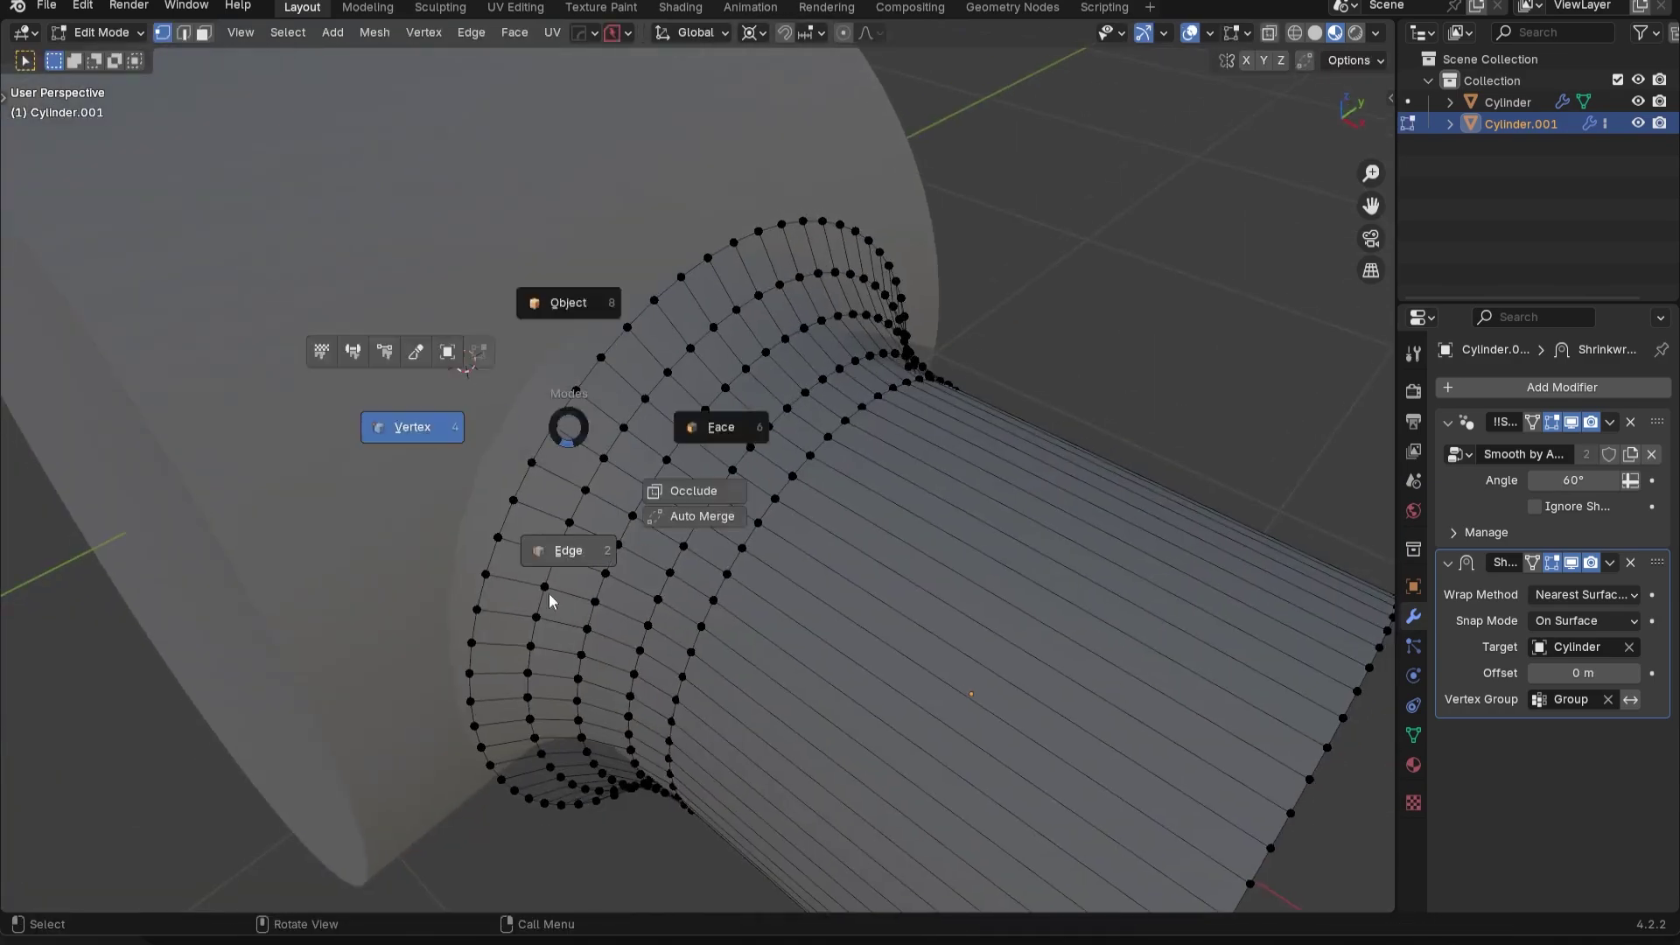
Select only the outermost vertex loop of the flare and show the boss's vertex groups
key(2)
alt+click(558, 409)
key(1)
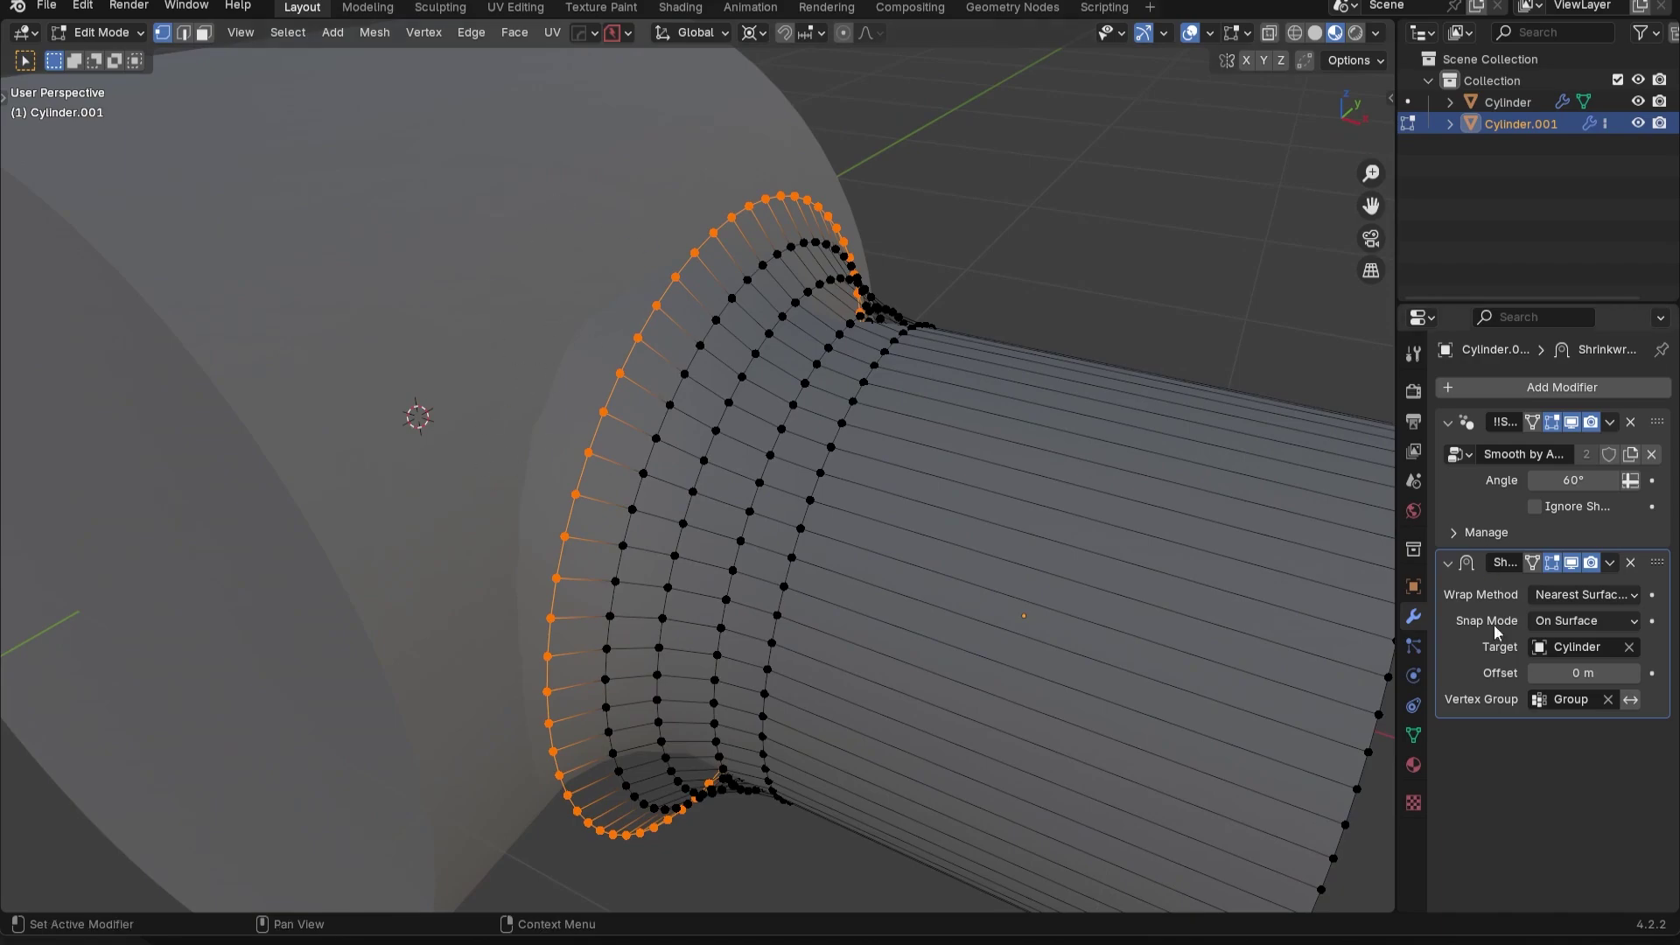
click(1413, 735)
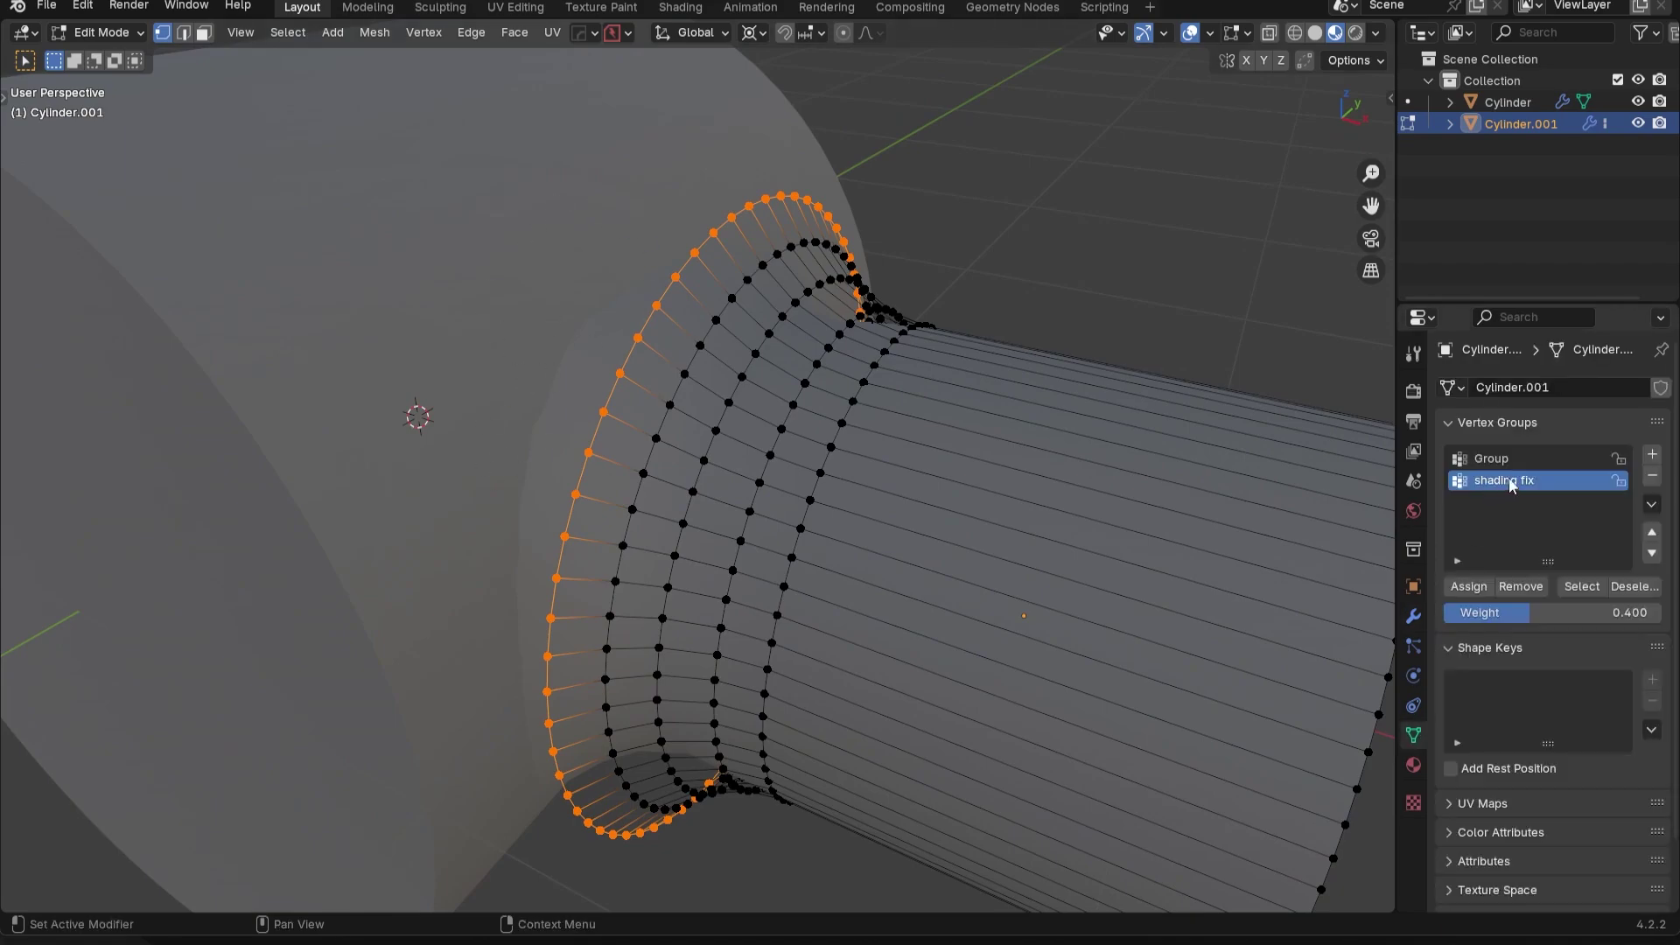
mouse_move(686, 480)
middle_down()
mouse_move(715, 513)
mouse_move(657, 493)
middle_up()
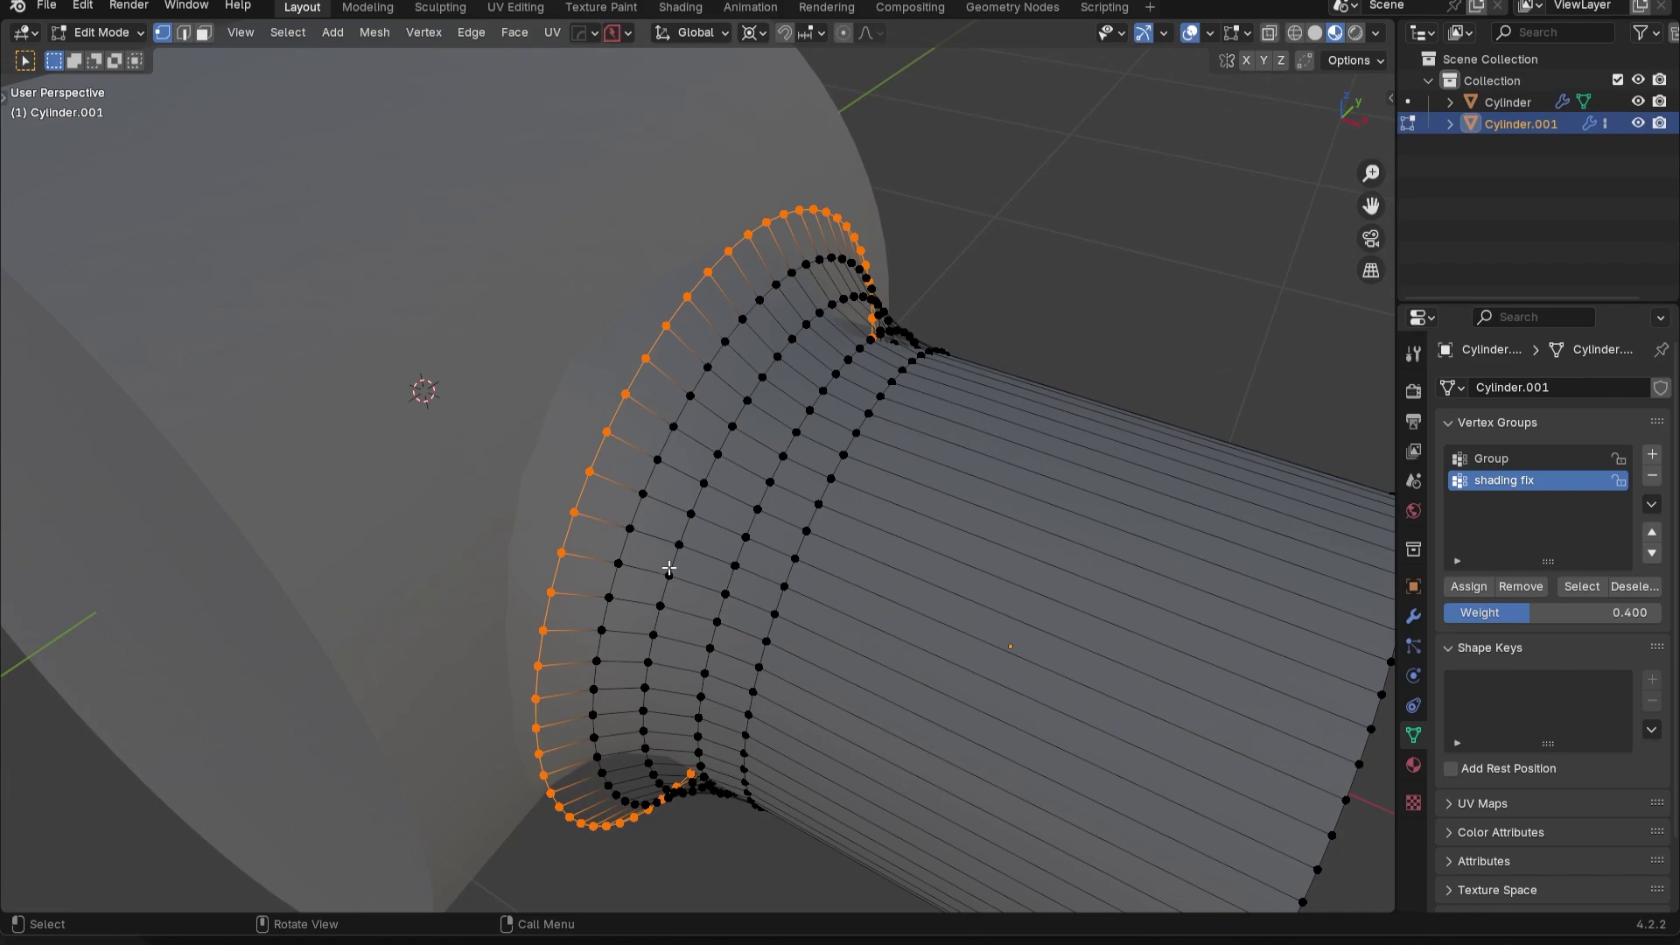
Examine the shading seam between the flare and the large cylinder in Object Mode
key(Tab)
middle_drag(992, 333, 686, 364)
key(alt+a)
scroll(944, 389, up, 2)
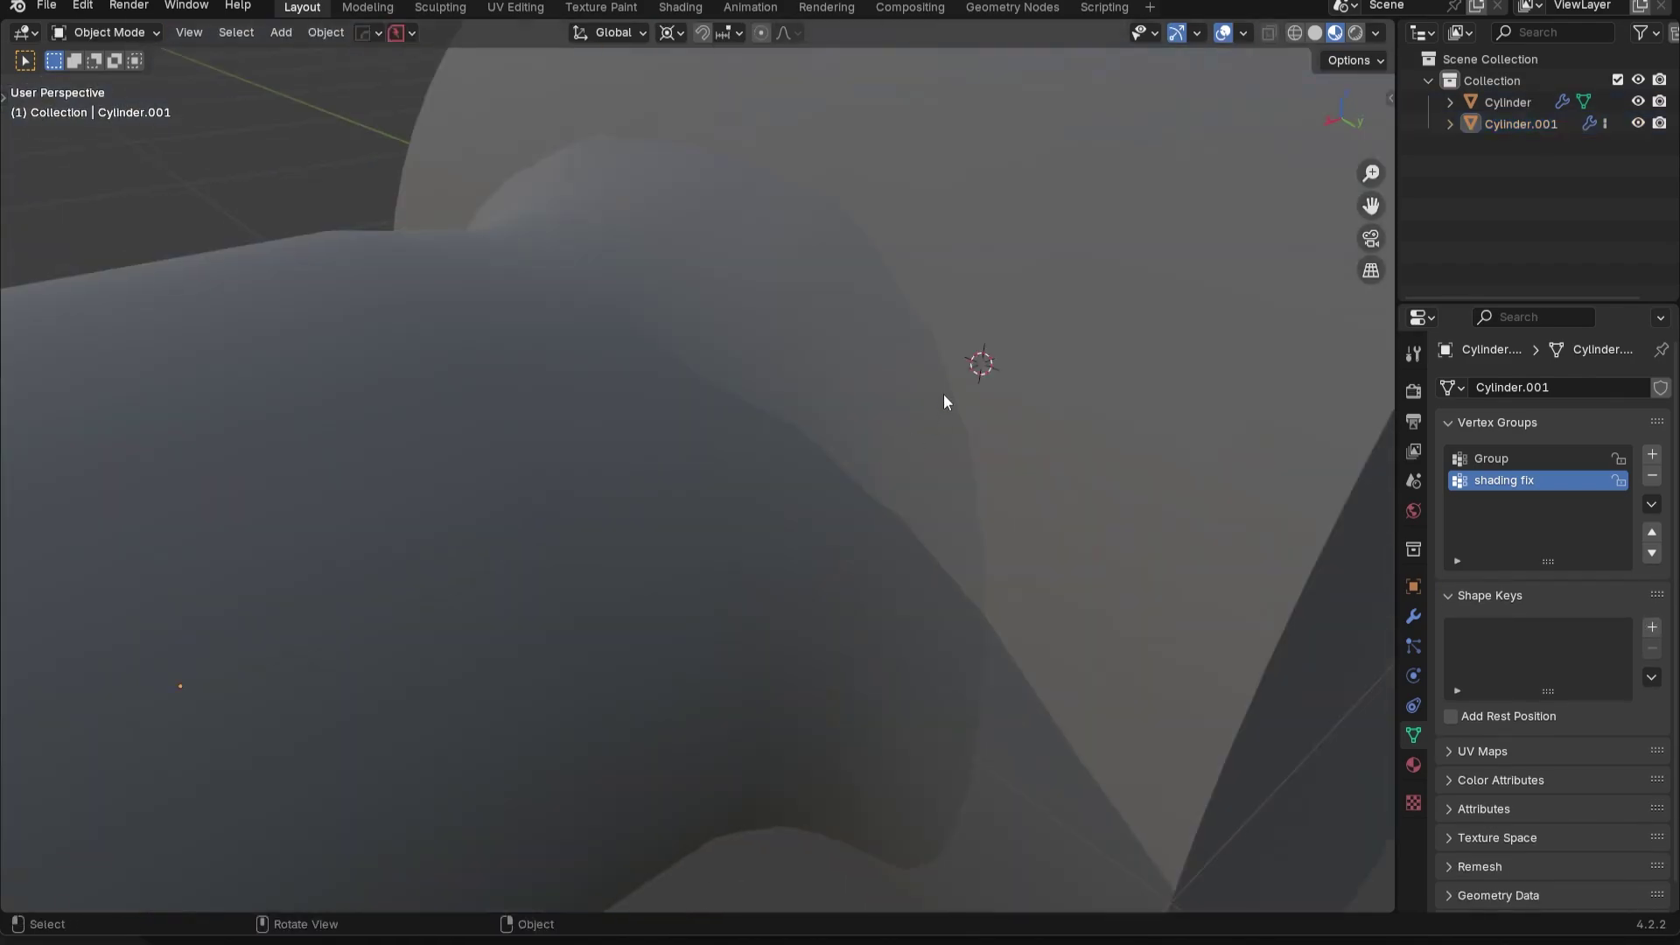
scroll(943, 429, down, 4)
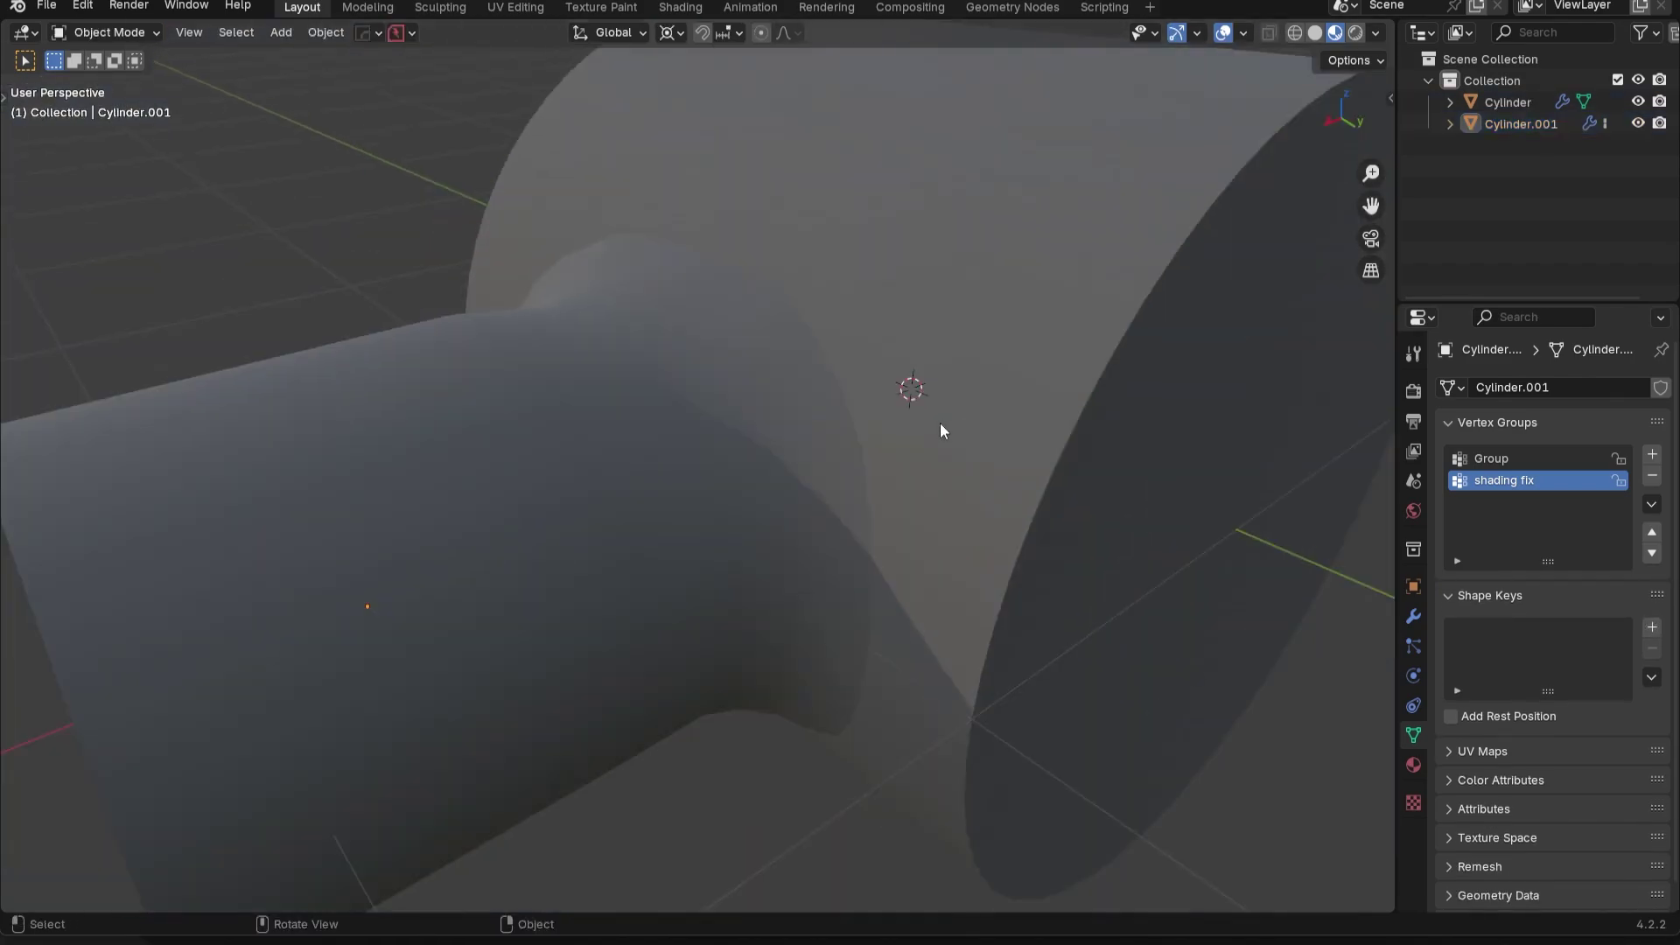
click(881, 284)
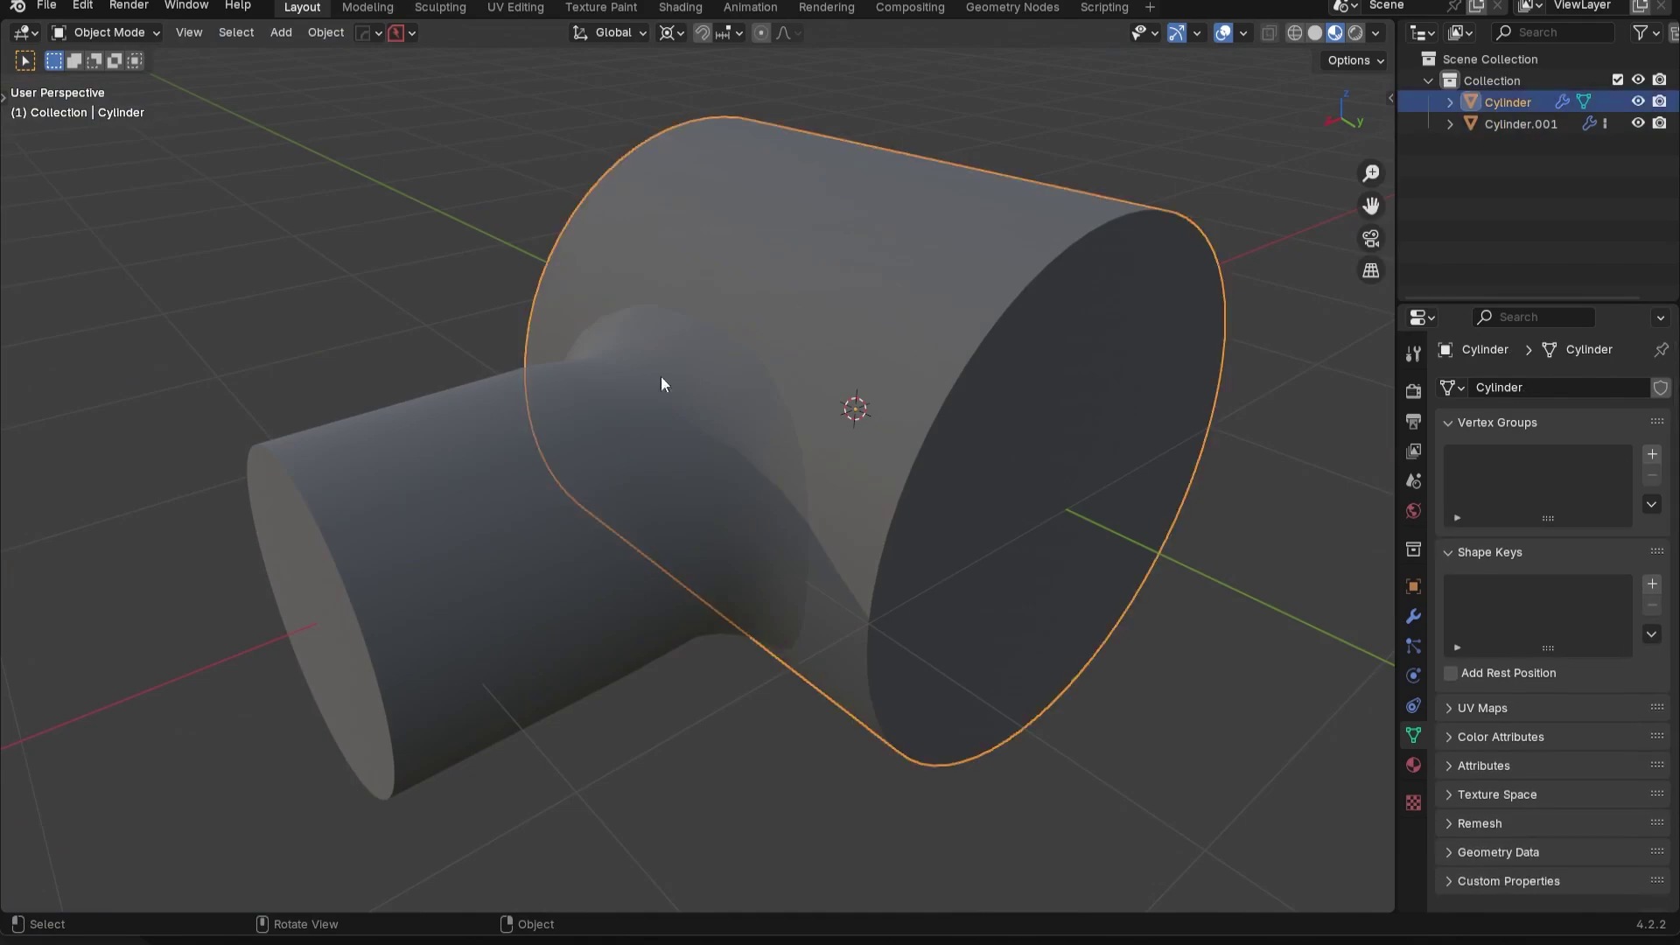
click(579, 447)
scroll(817, 455, up, 4)
Assign the selected outermost flare loop to the "shading fix" vertex group with weight 0.4
key(Tab)
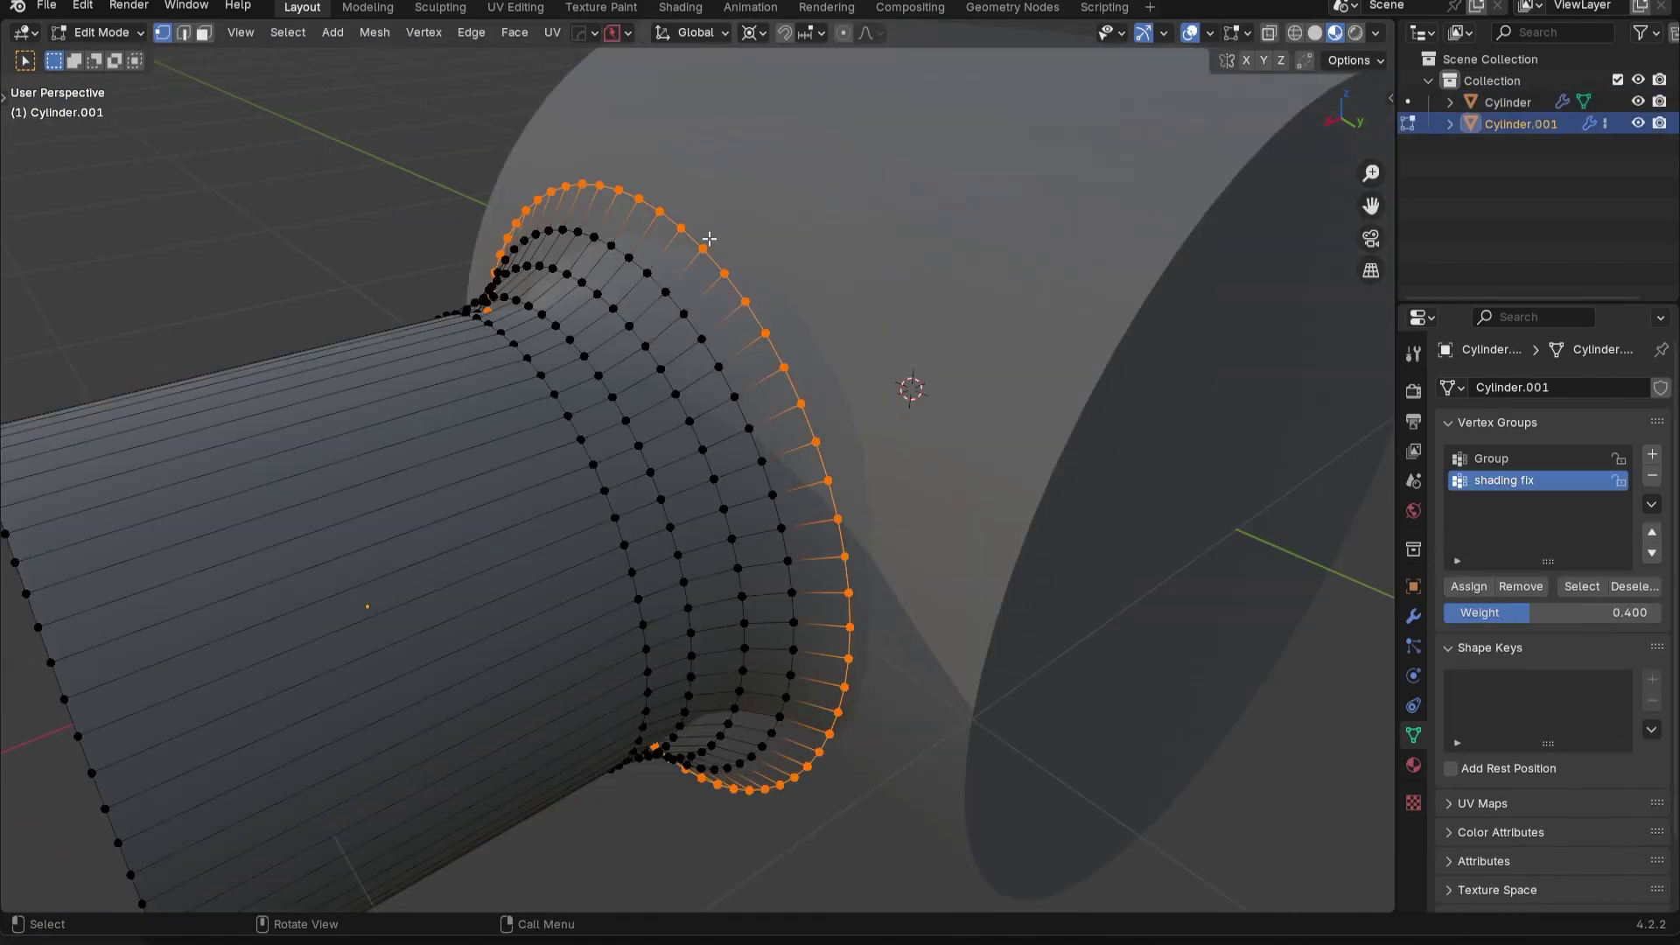
middle_drag(507, 442, 822, 480)
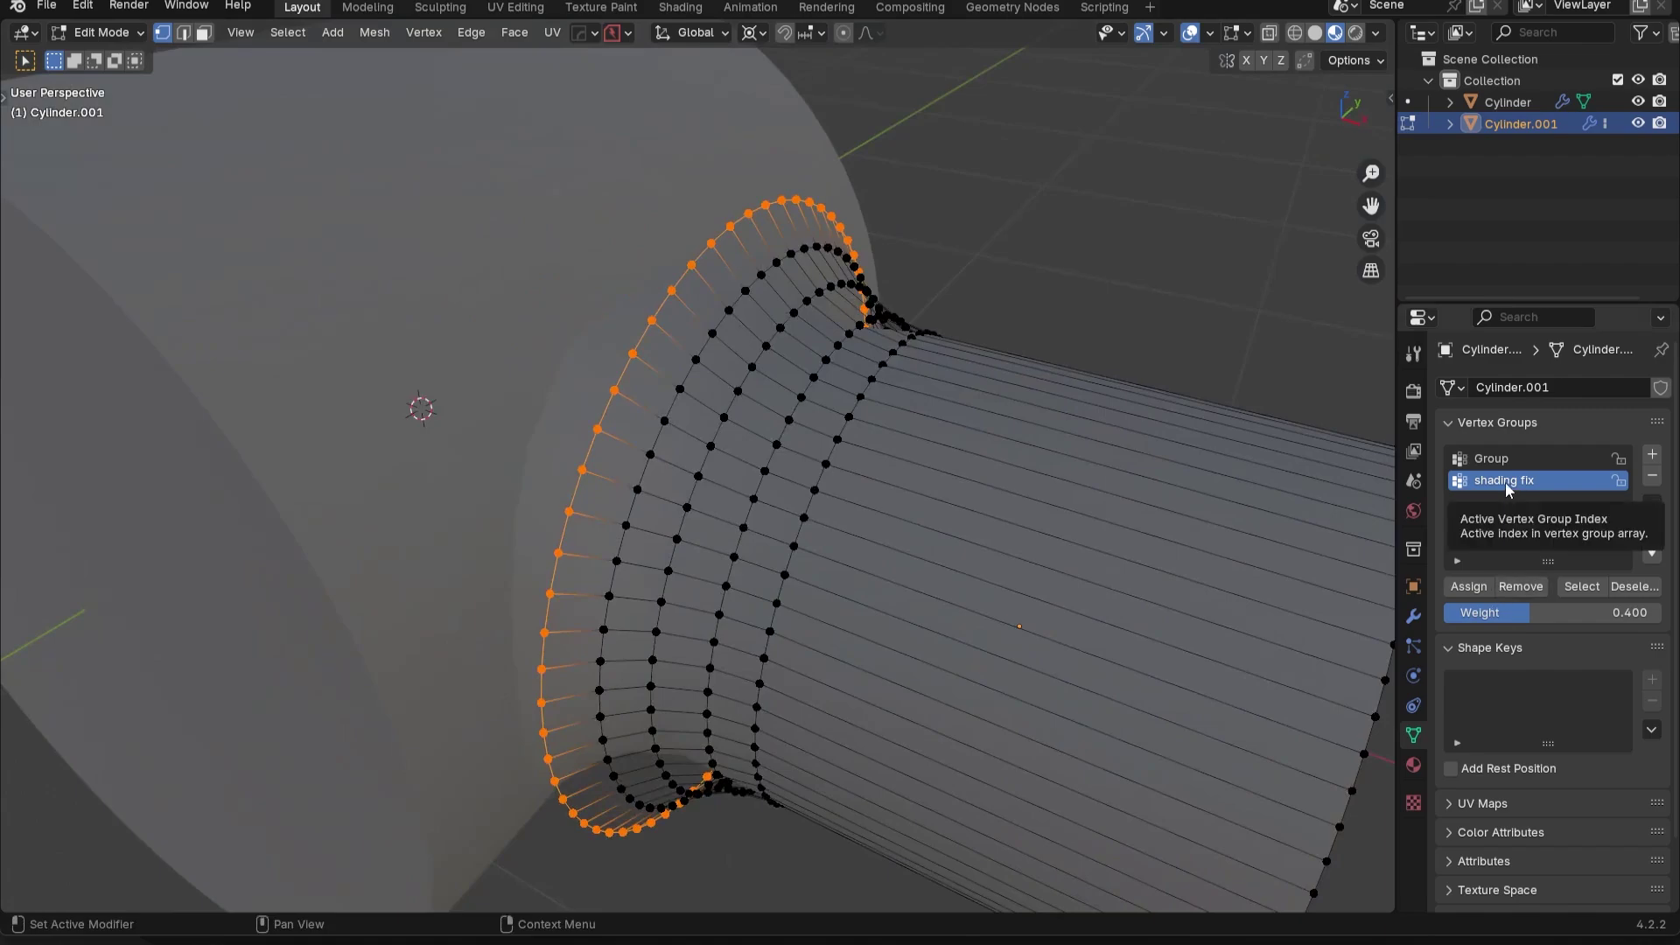
click(1478, 590)
Add a Data Transfer modifier to the boss with the large cylinder as its source object
key(Tab)
click(1414, 616)
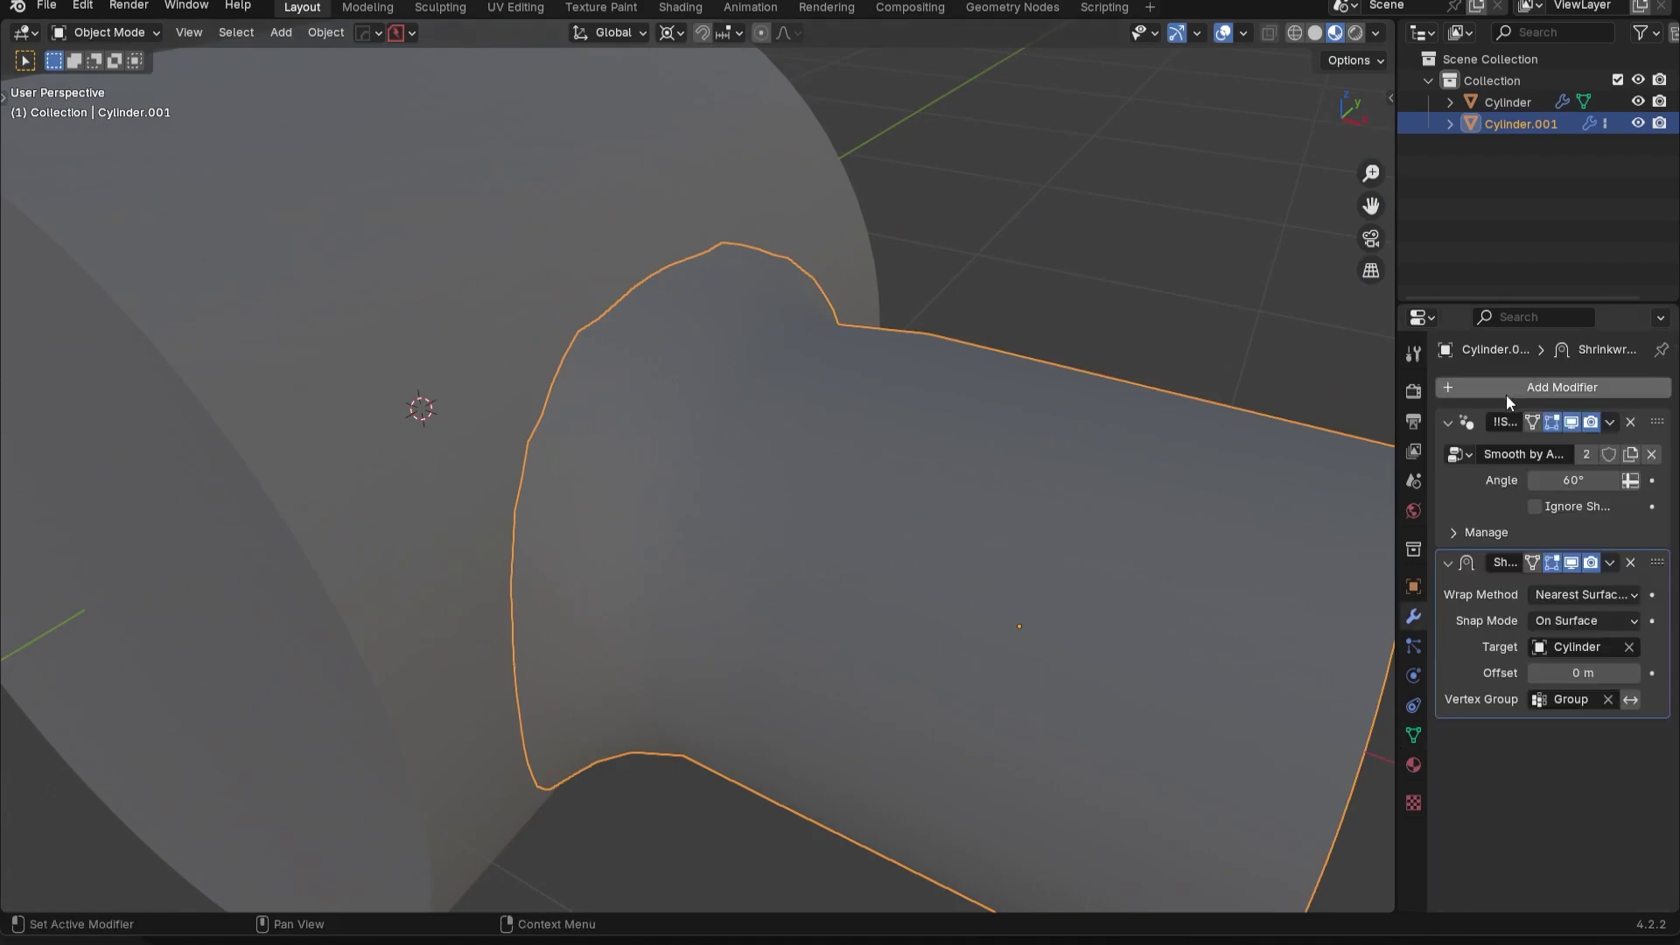
click(1507, 390)
mouse_move(1491, 388)
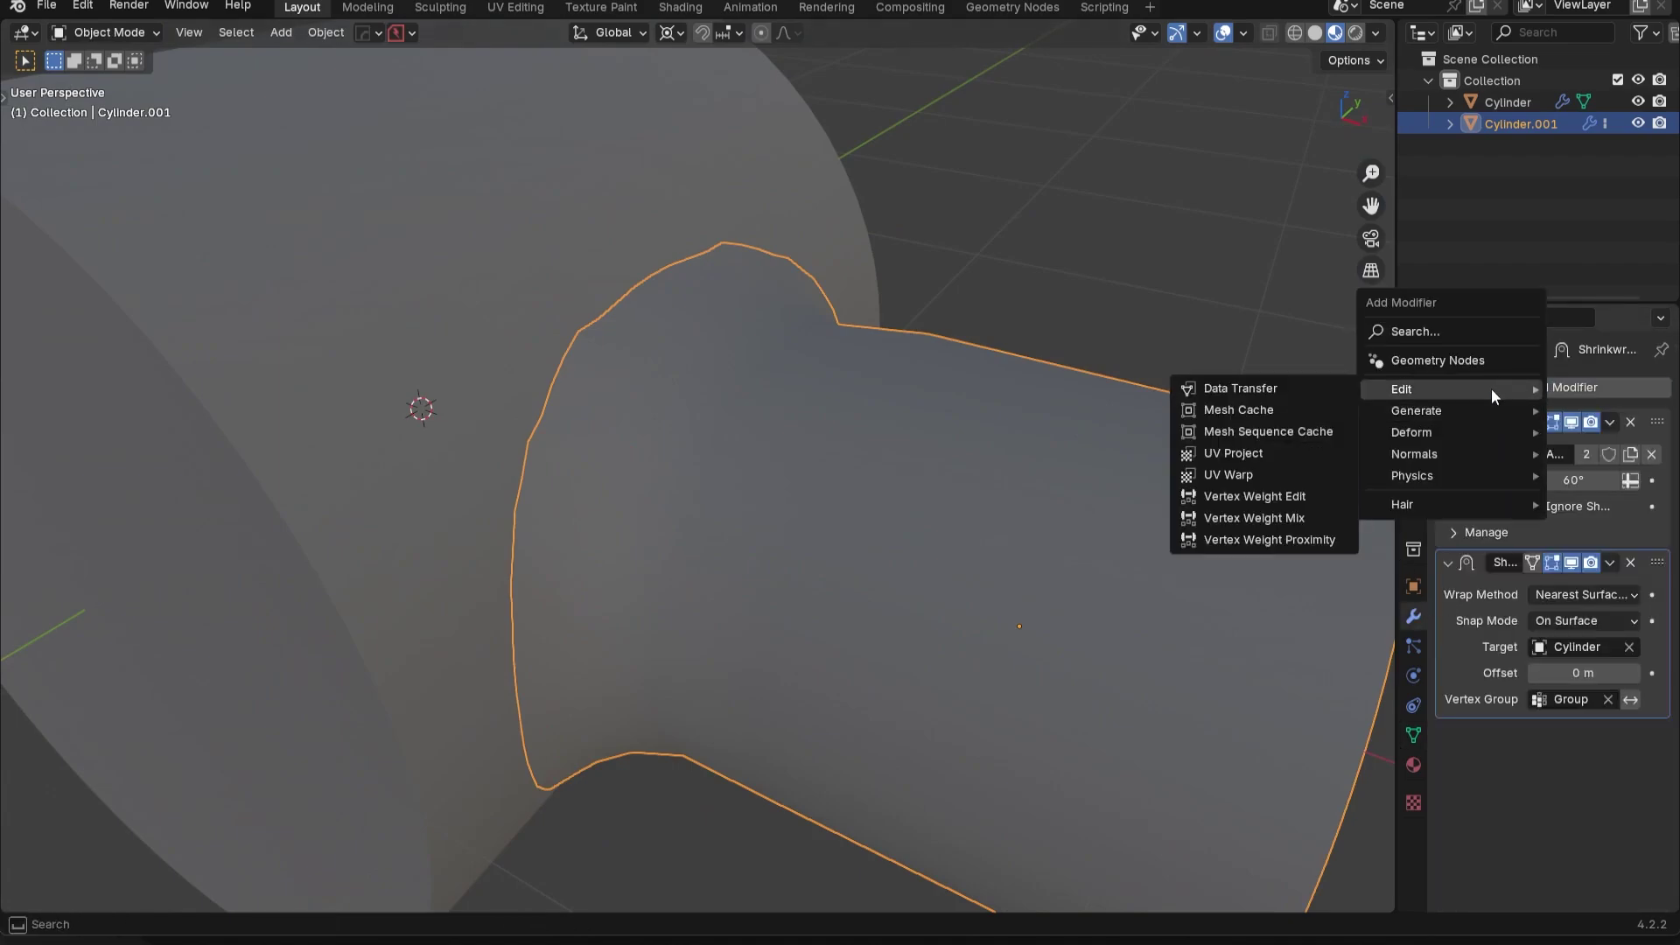
click(1259, 390)
click(1607, 765)
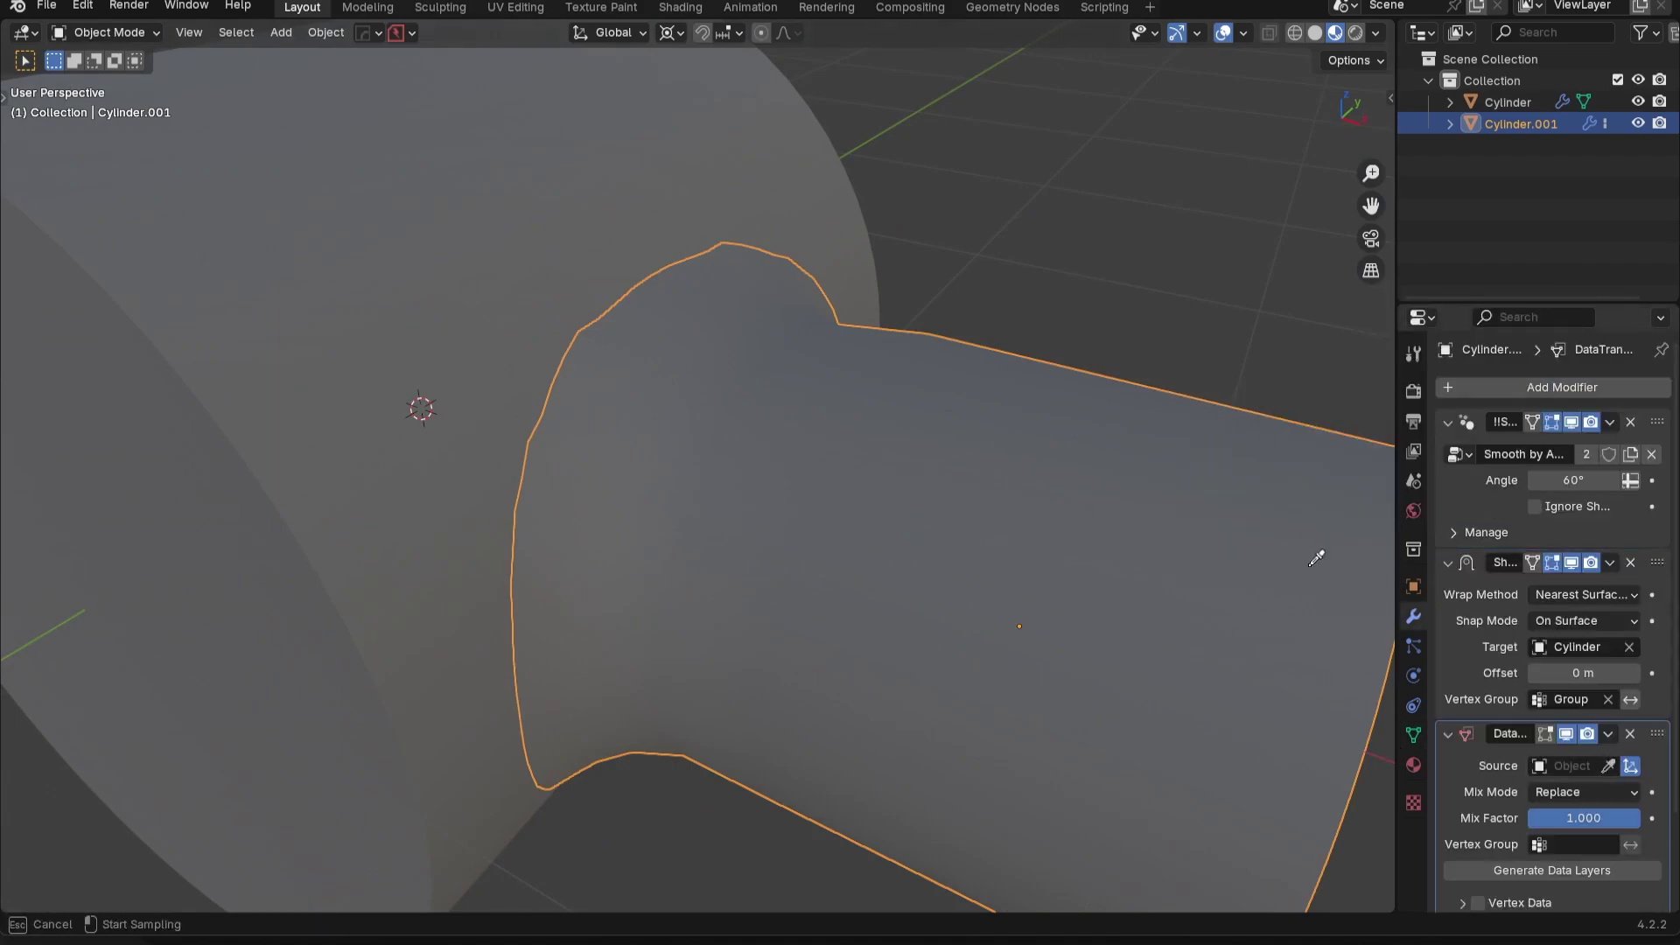
click(515, 159)
Limit the Data Transfer to the "shading fix" vertex group and enable Face Corner Data custom normals with projected face mapping
scroll(1479, 757, down, 3)
click(1578, 730)
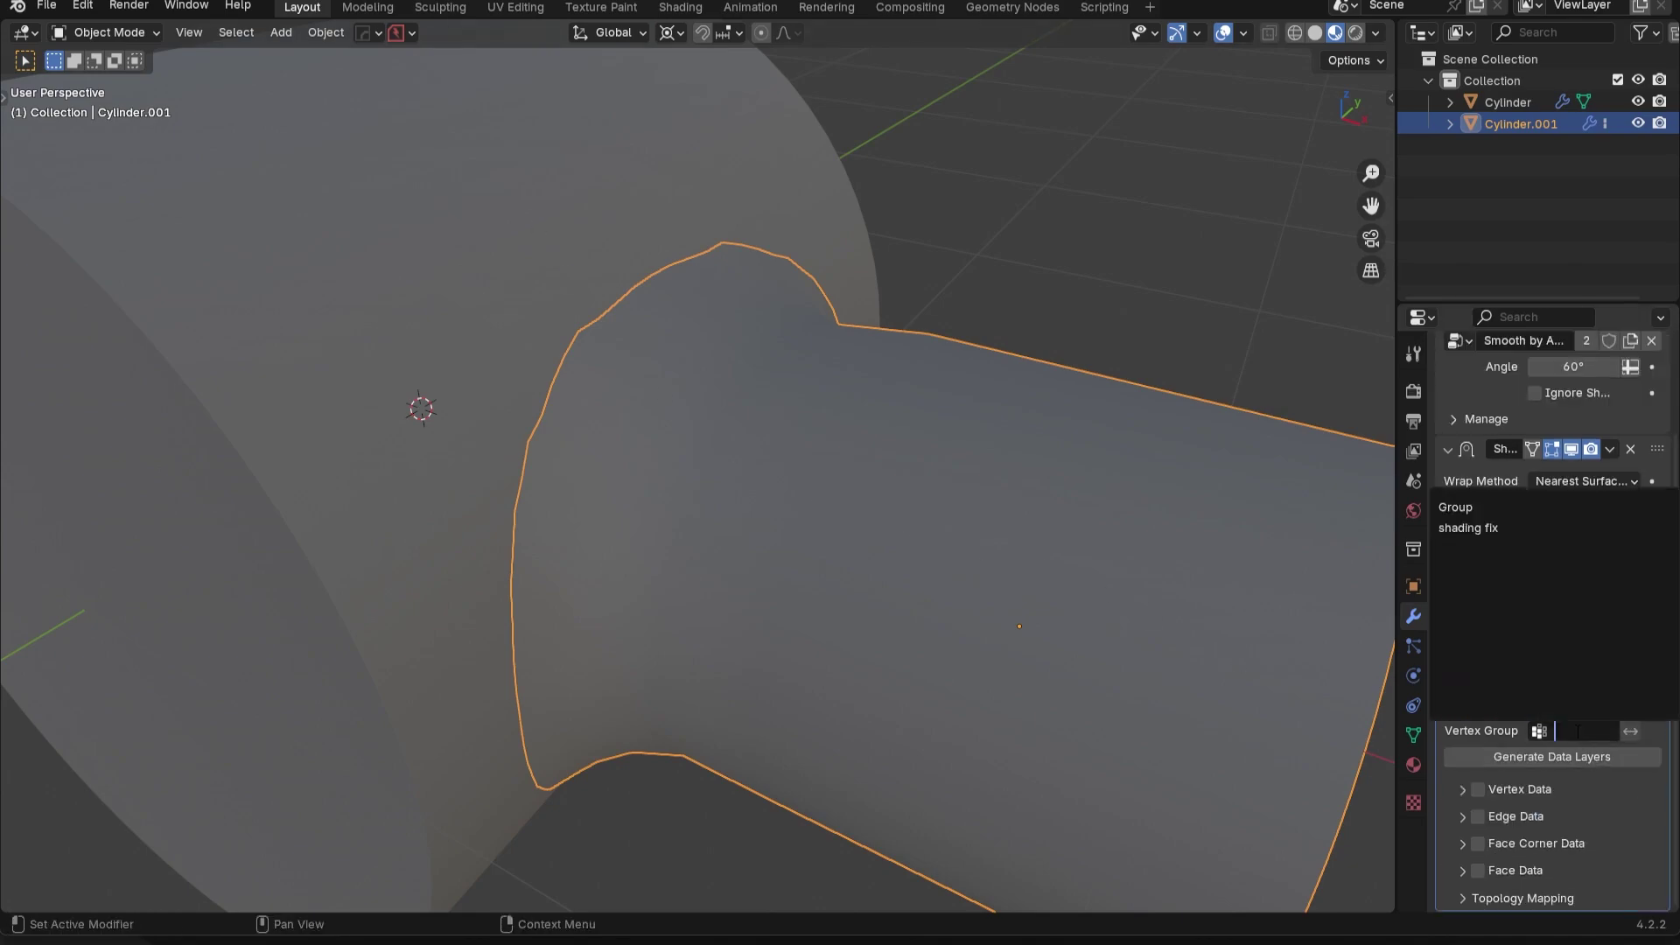
click(1473, 529)
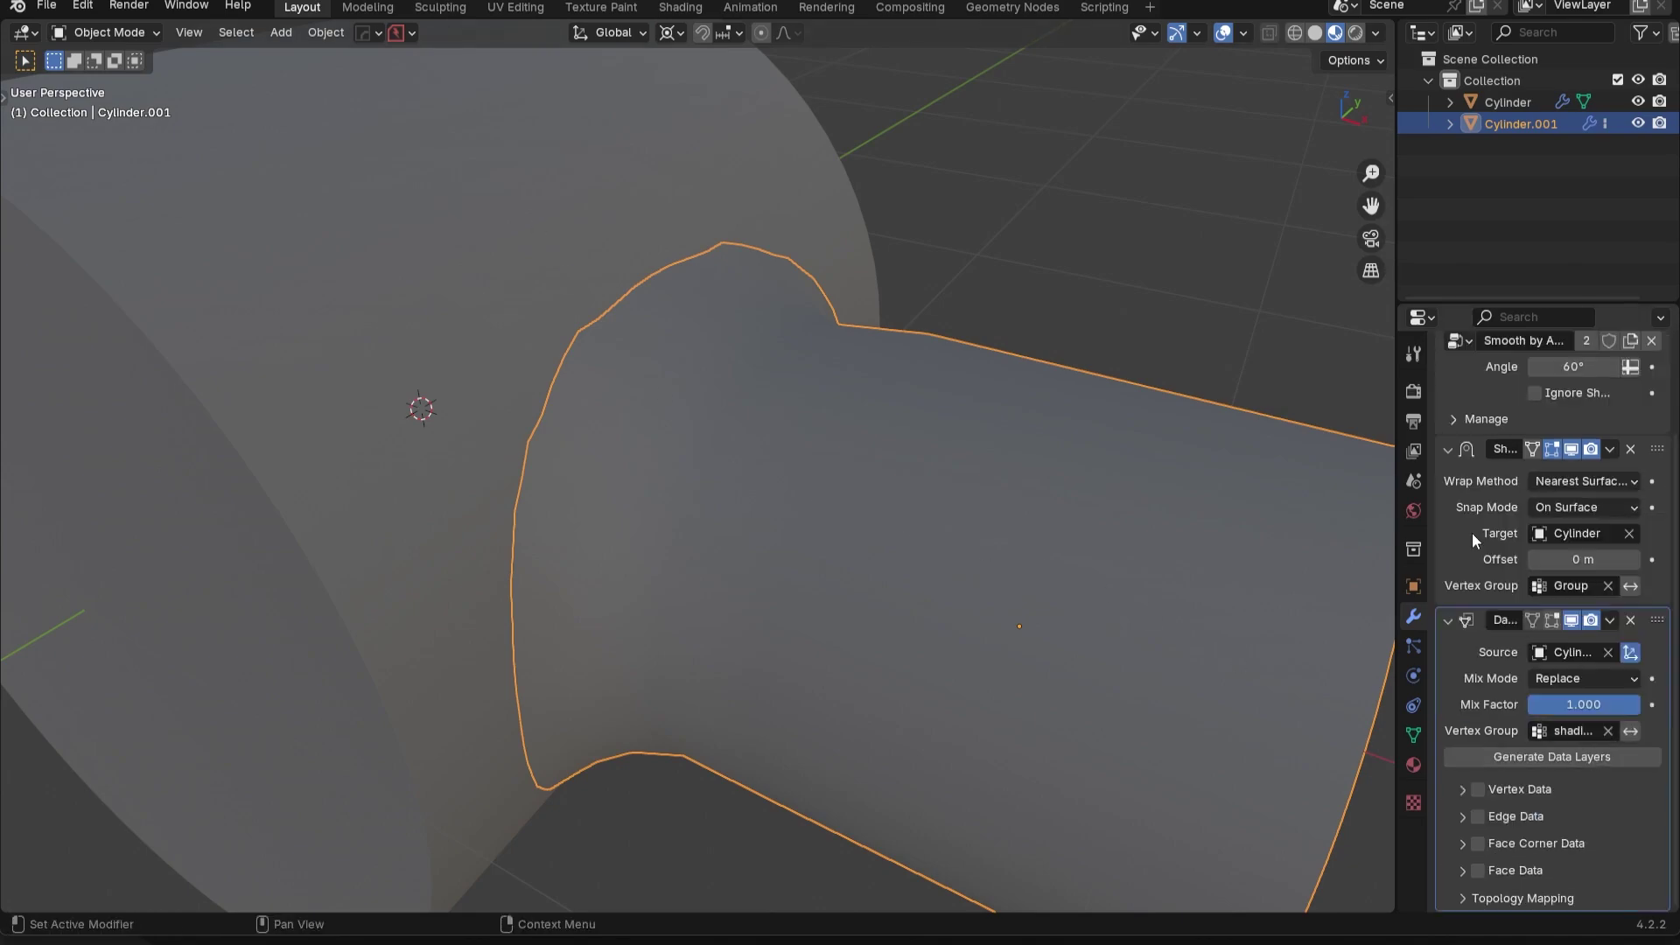
click(1465, 844)
scroll(1509, 786, down, 3)
click(1494, 759)
click(1575, 784)
click(1508, 760)
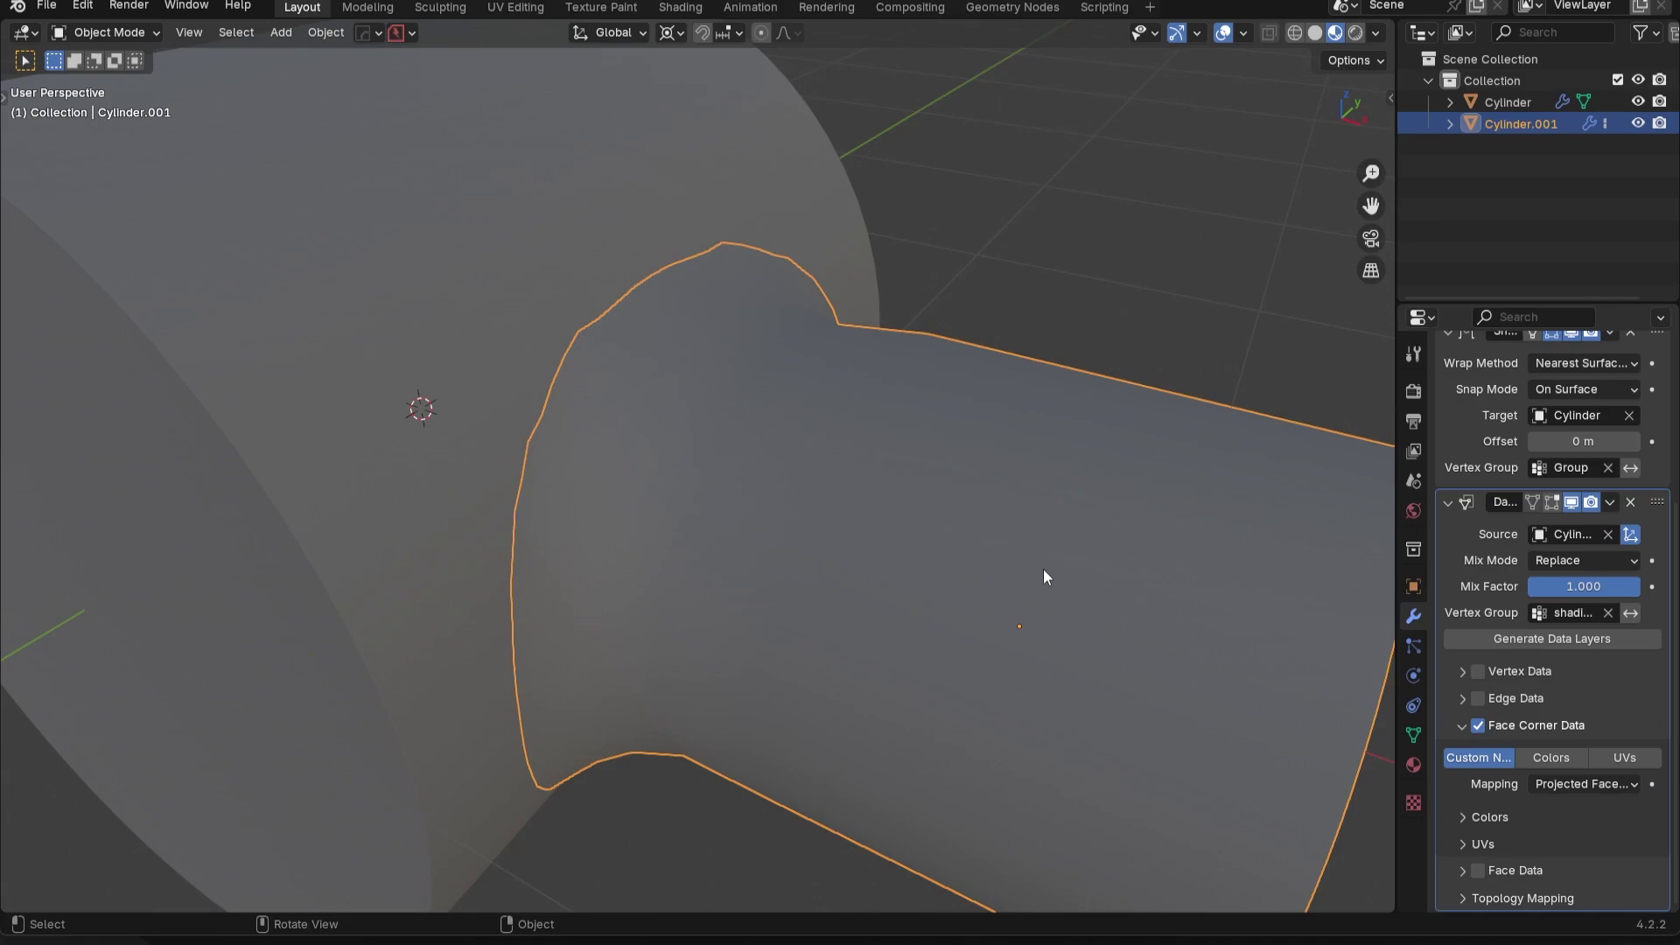
Reassign the flare's outermost loop to the "shading fix" vertex group with weight 1 and hide the viewport overlays
middle_drag(1043, 569, 900, 516)
key(alt+a)
middle_drag(842, 427, 897, 458)
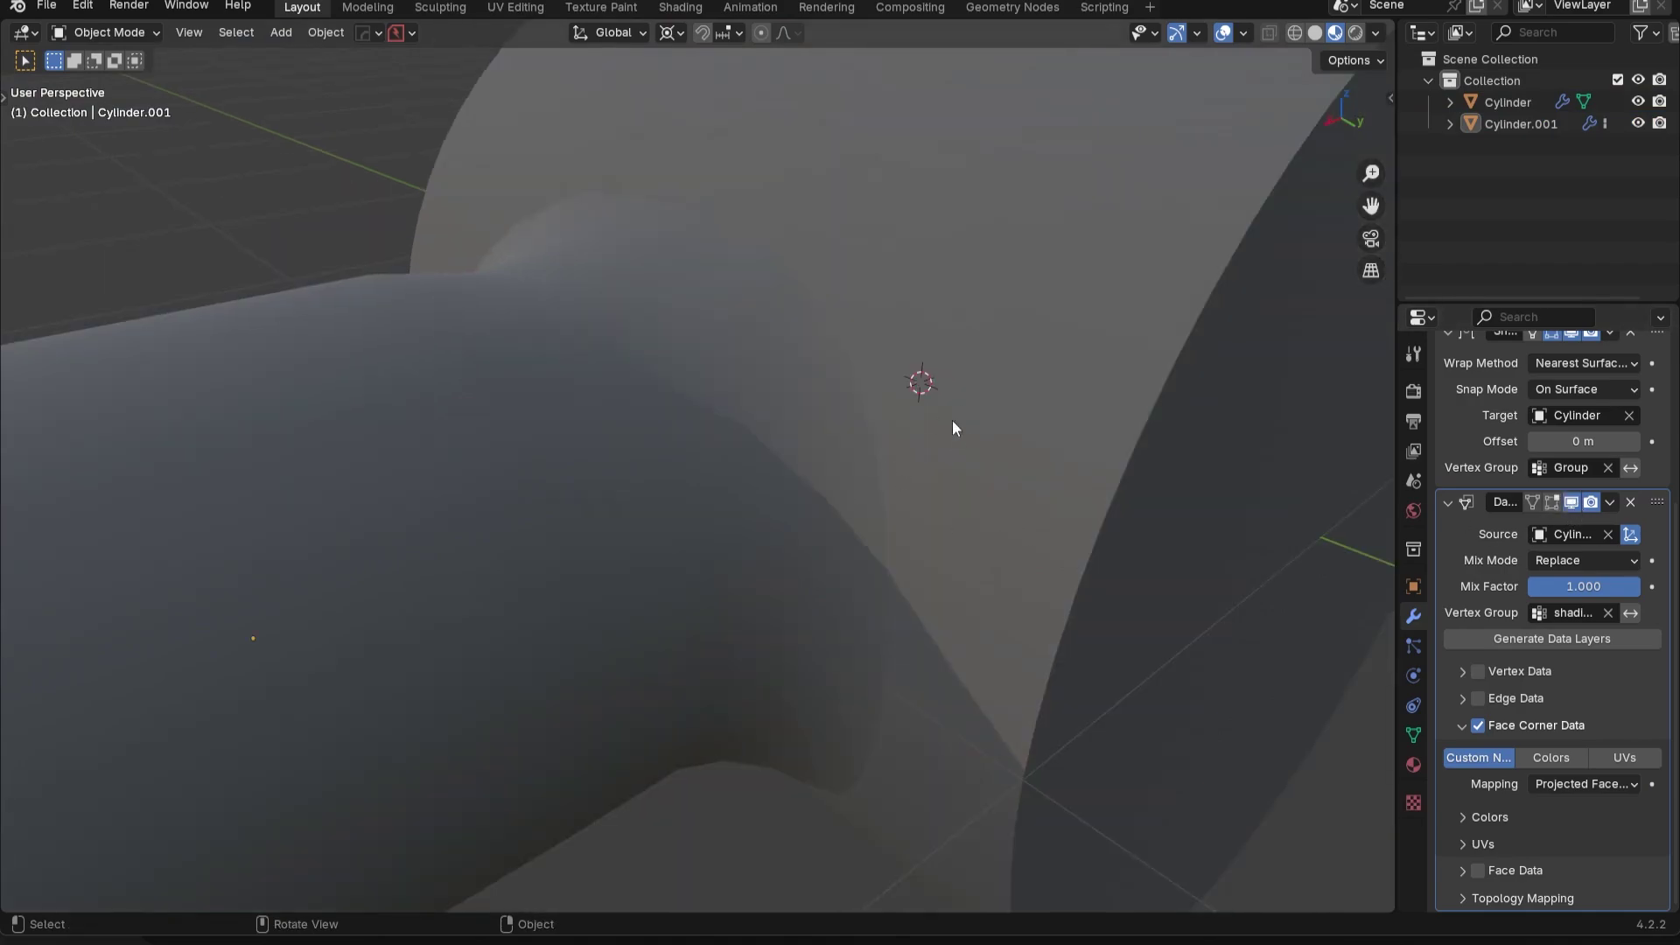
click(1413, 734)
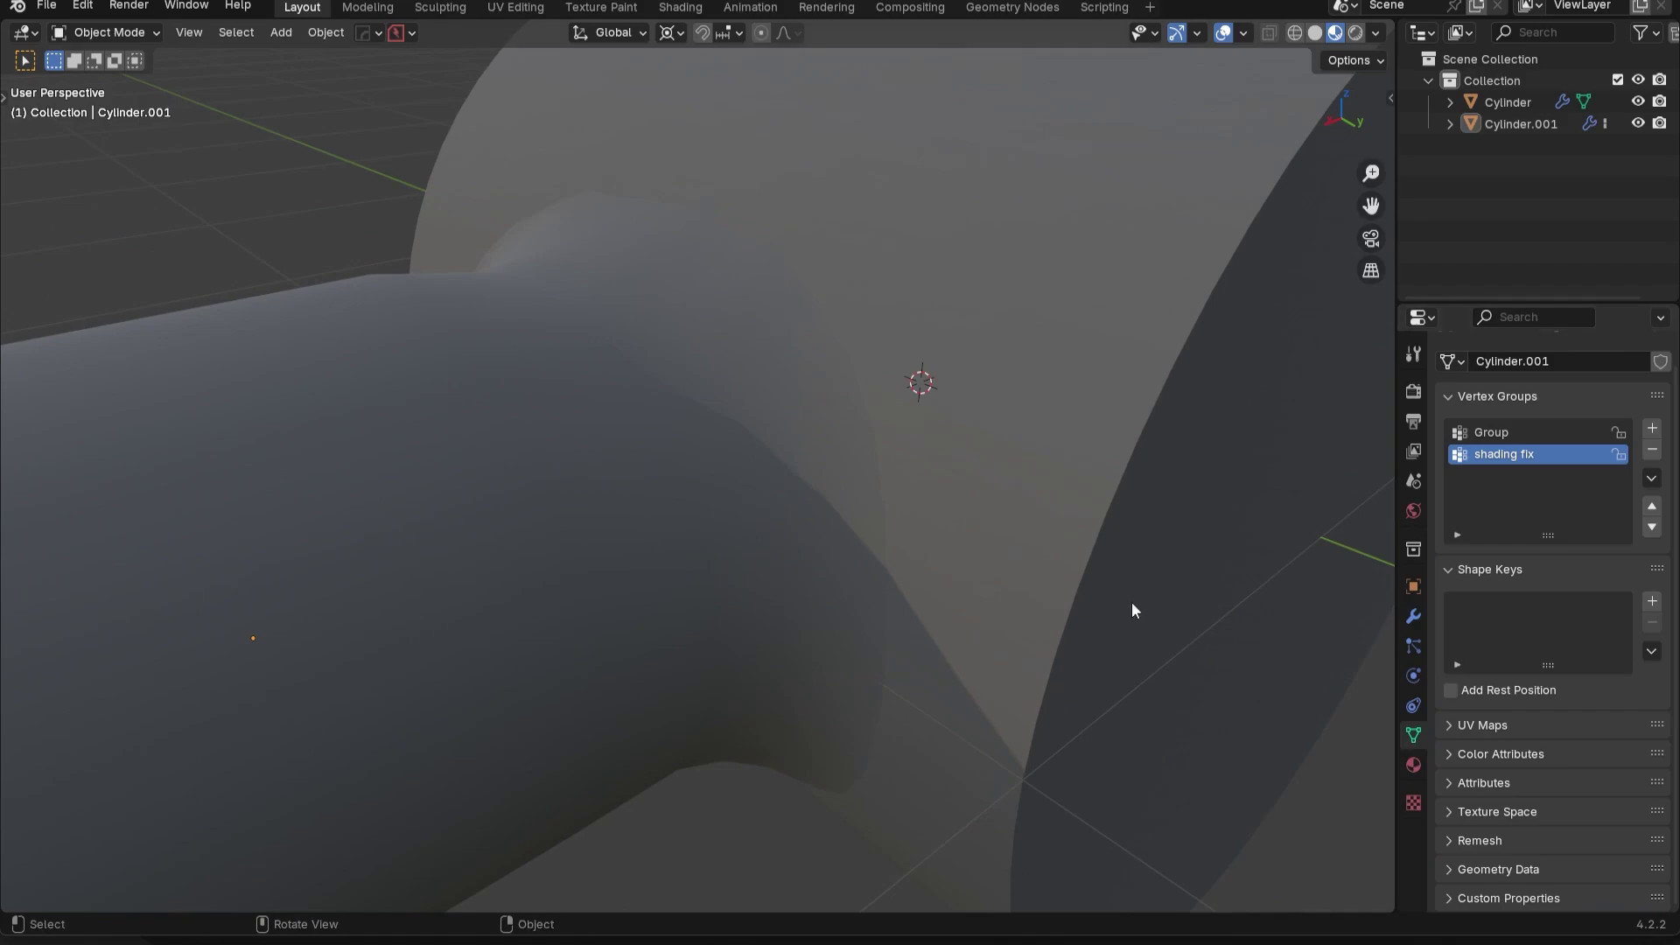
key(Tab)
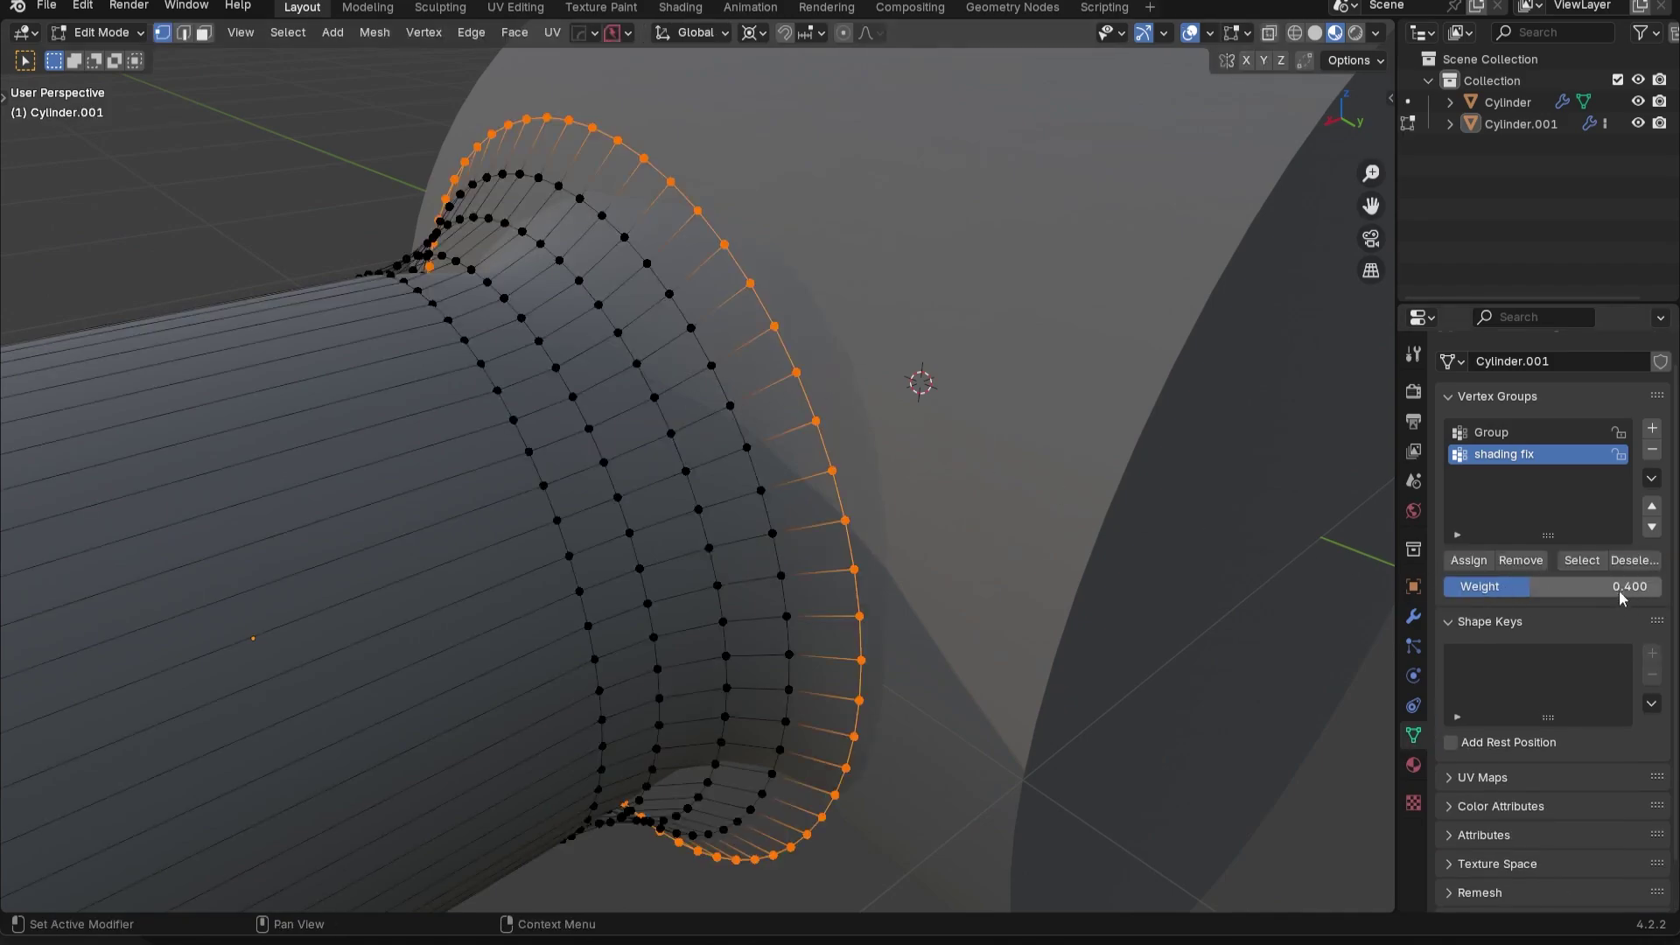
click(1547, 585)
text(1)
key(Return)
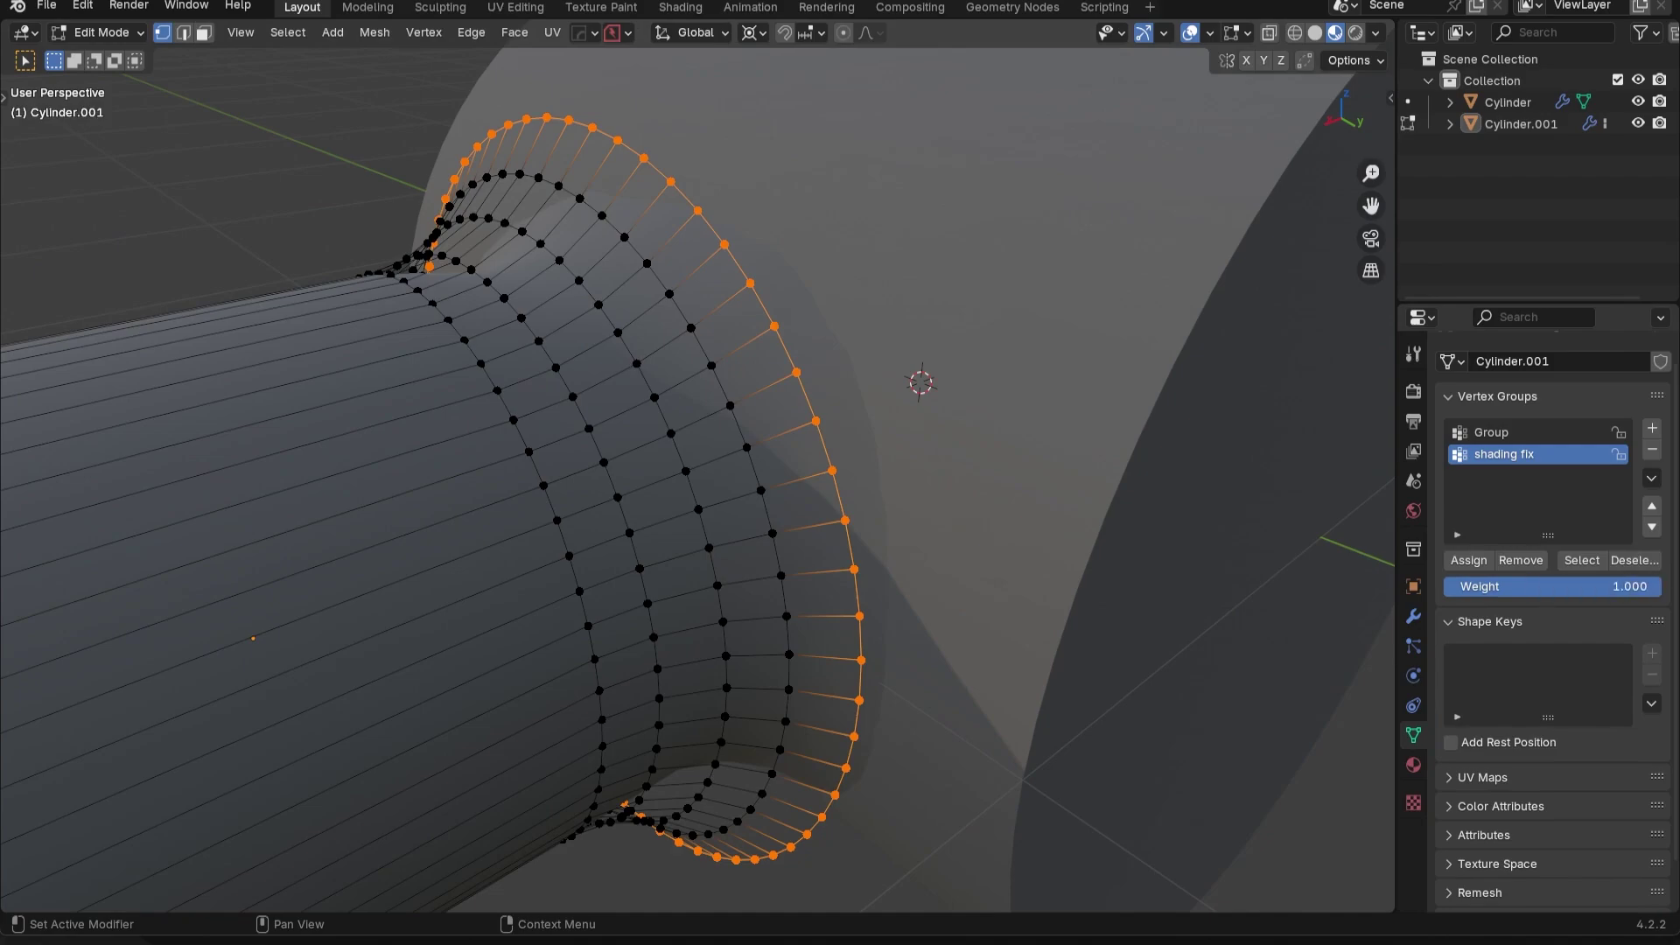
click(1191, 35)
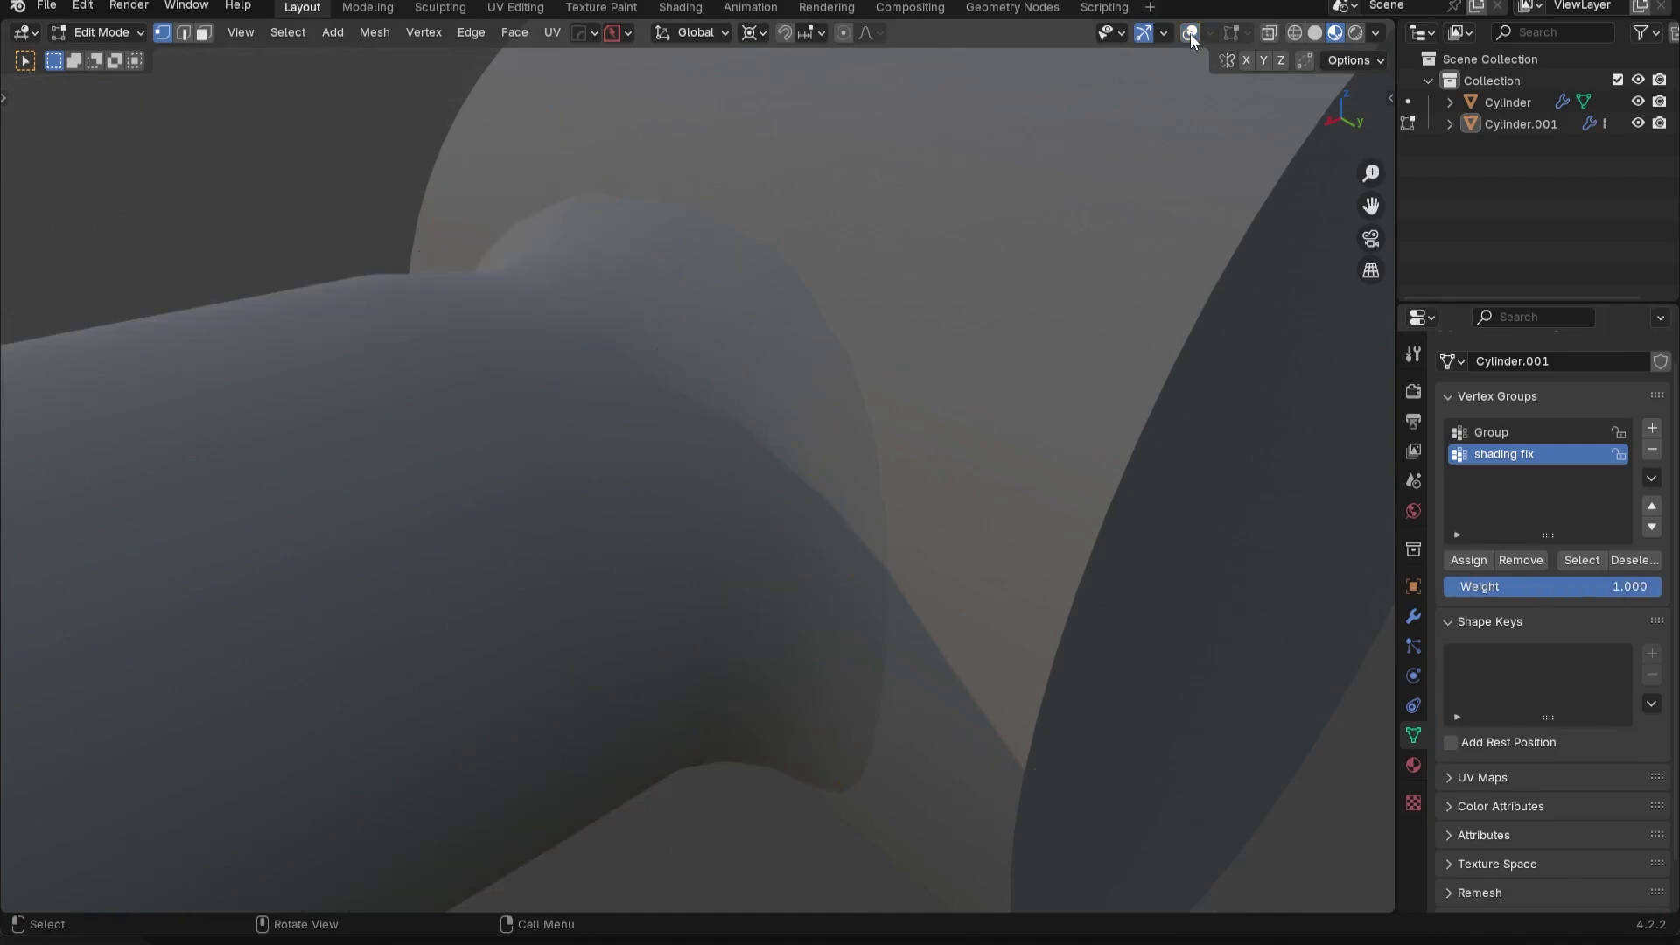
click(1469, 563)
key(Tab)
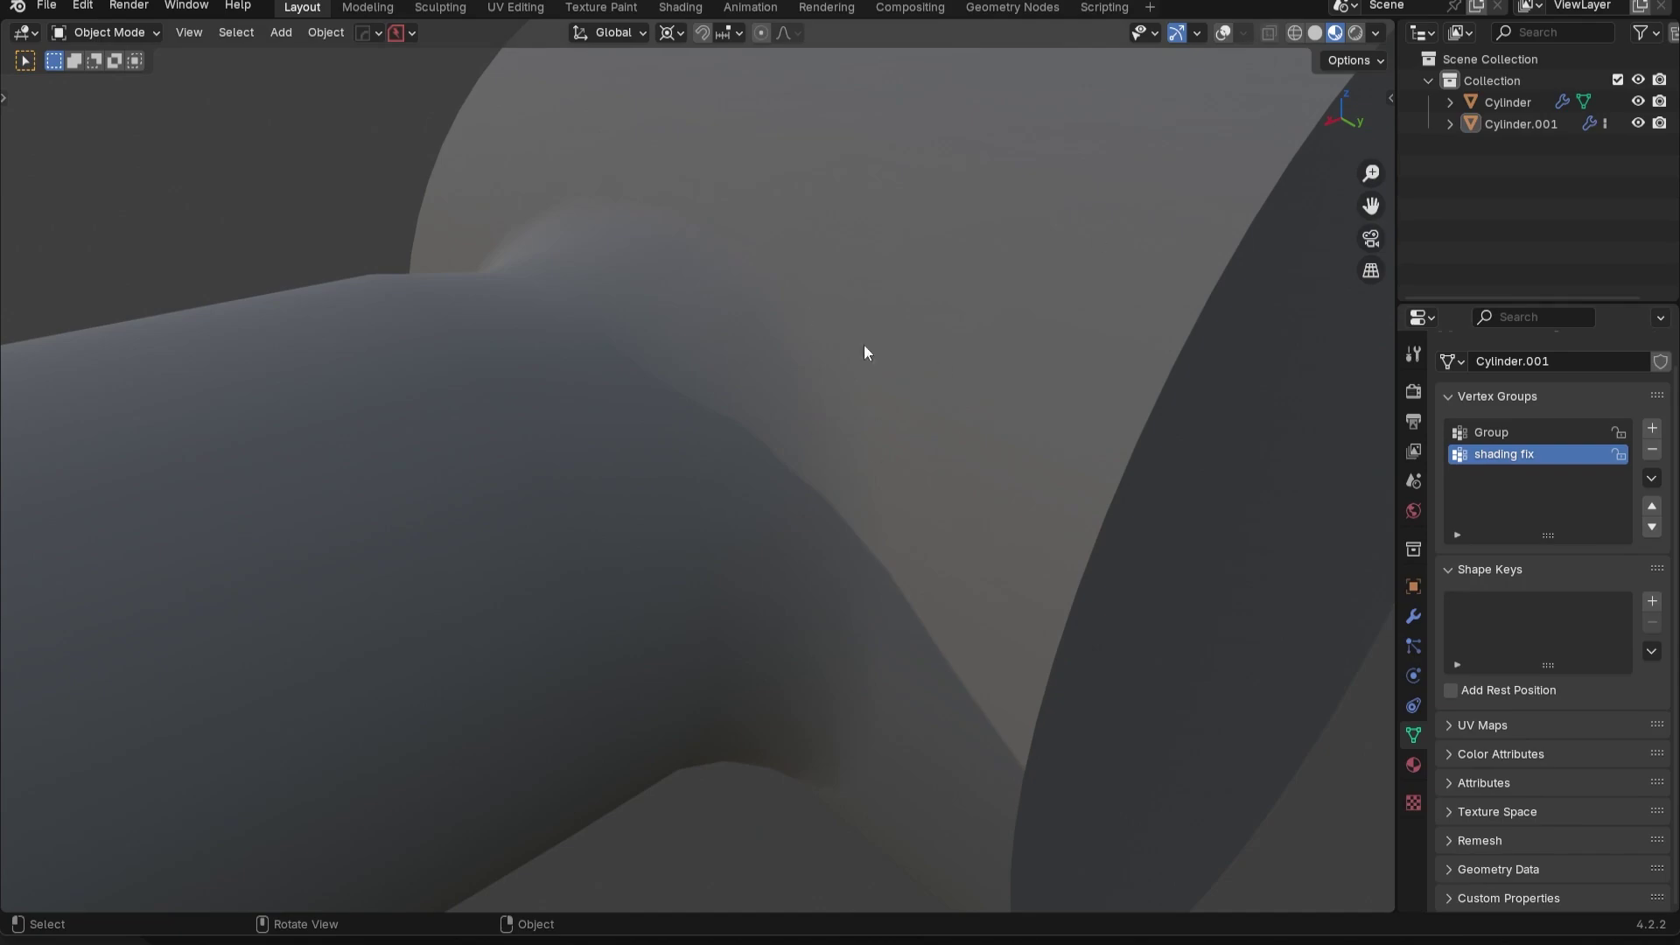
Compare the seam shading with the Data Transfer modifier's viewport display switched off and on
middle_drag(856, 357, 669, 373)
scroll(718, 403, down, 4)
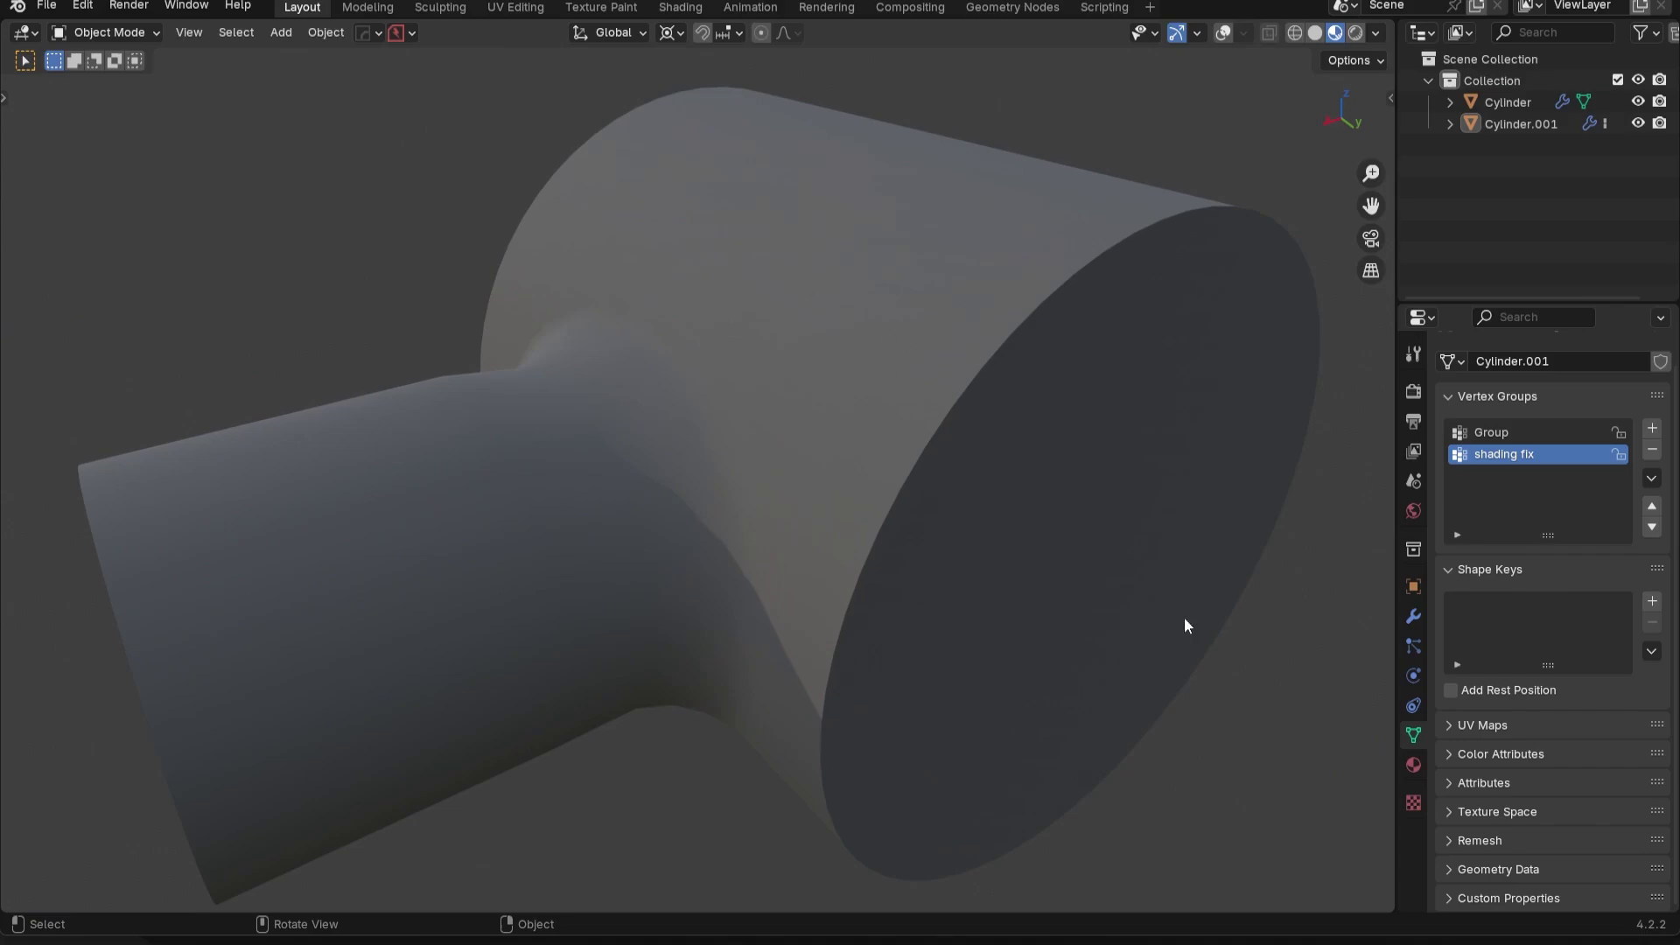
click(1413, 616)
scroll(660, 589, up, 4)
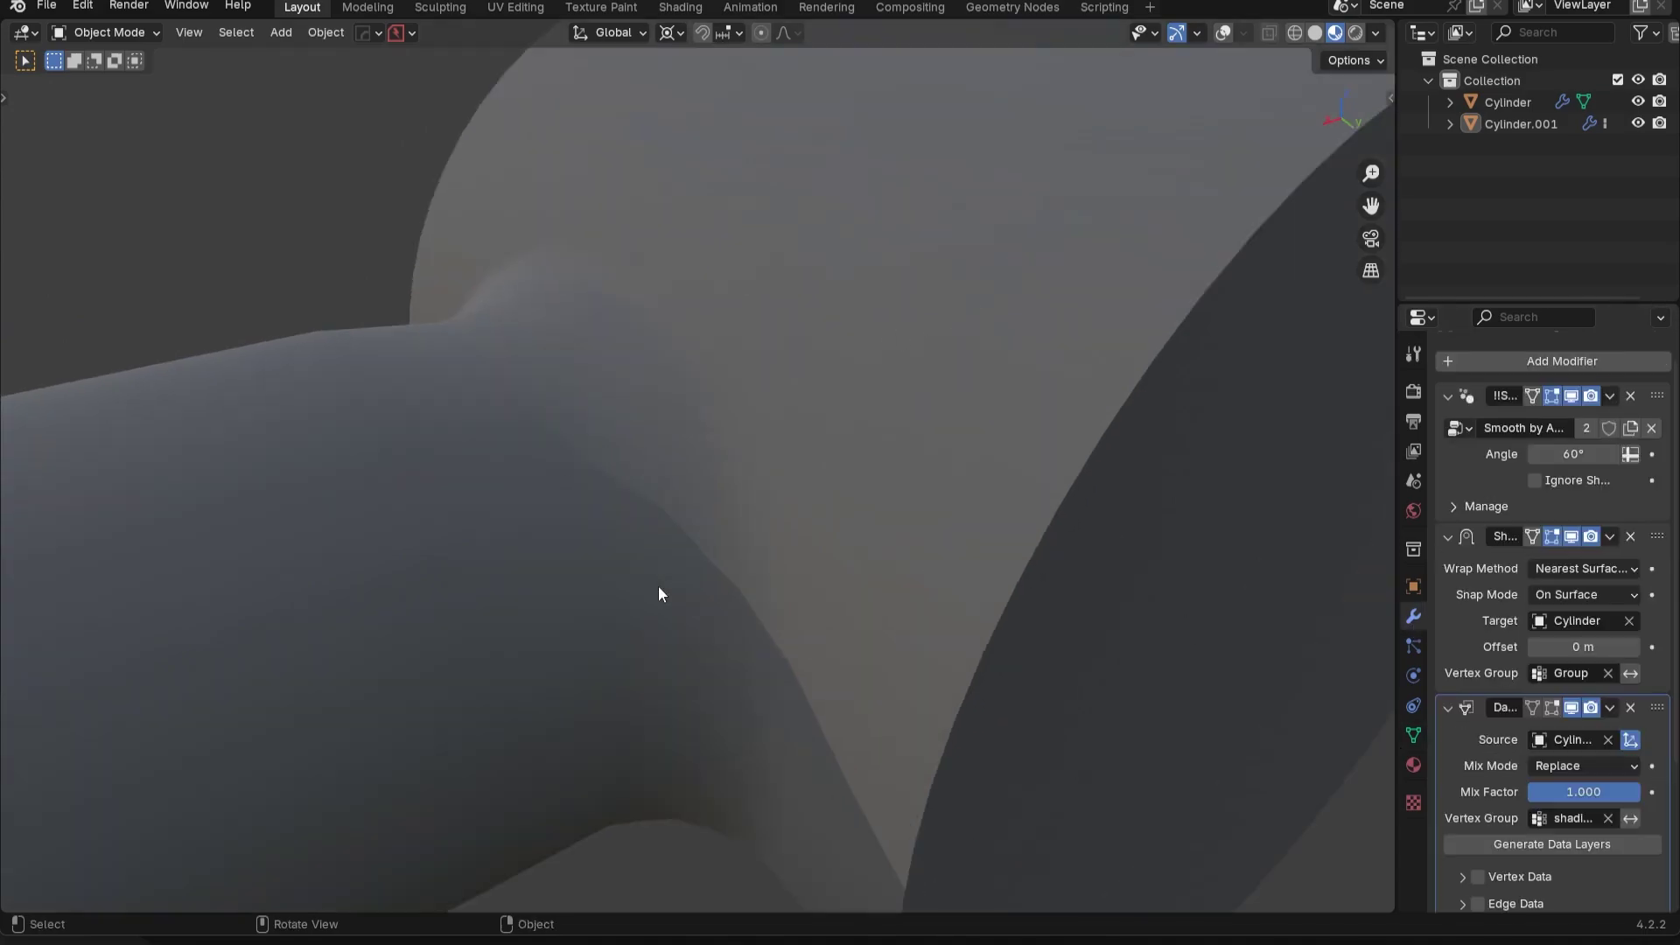
click(1570, 709)
click(1570, 709)
click(1571, 709)
click(1571, 708)
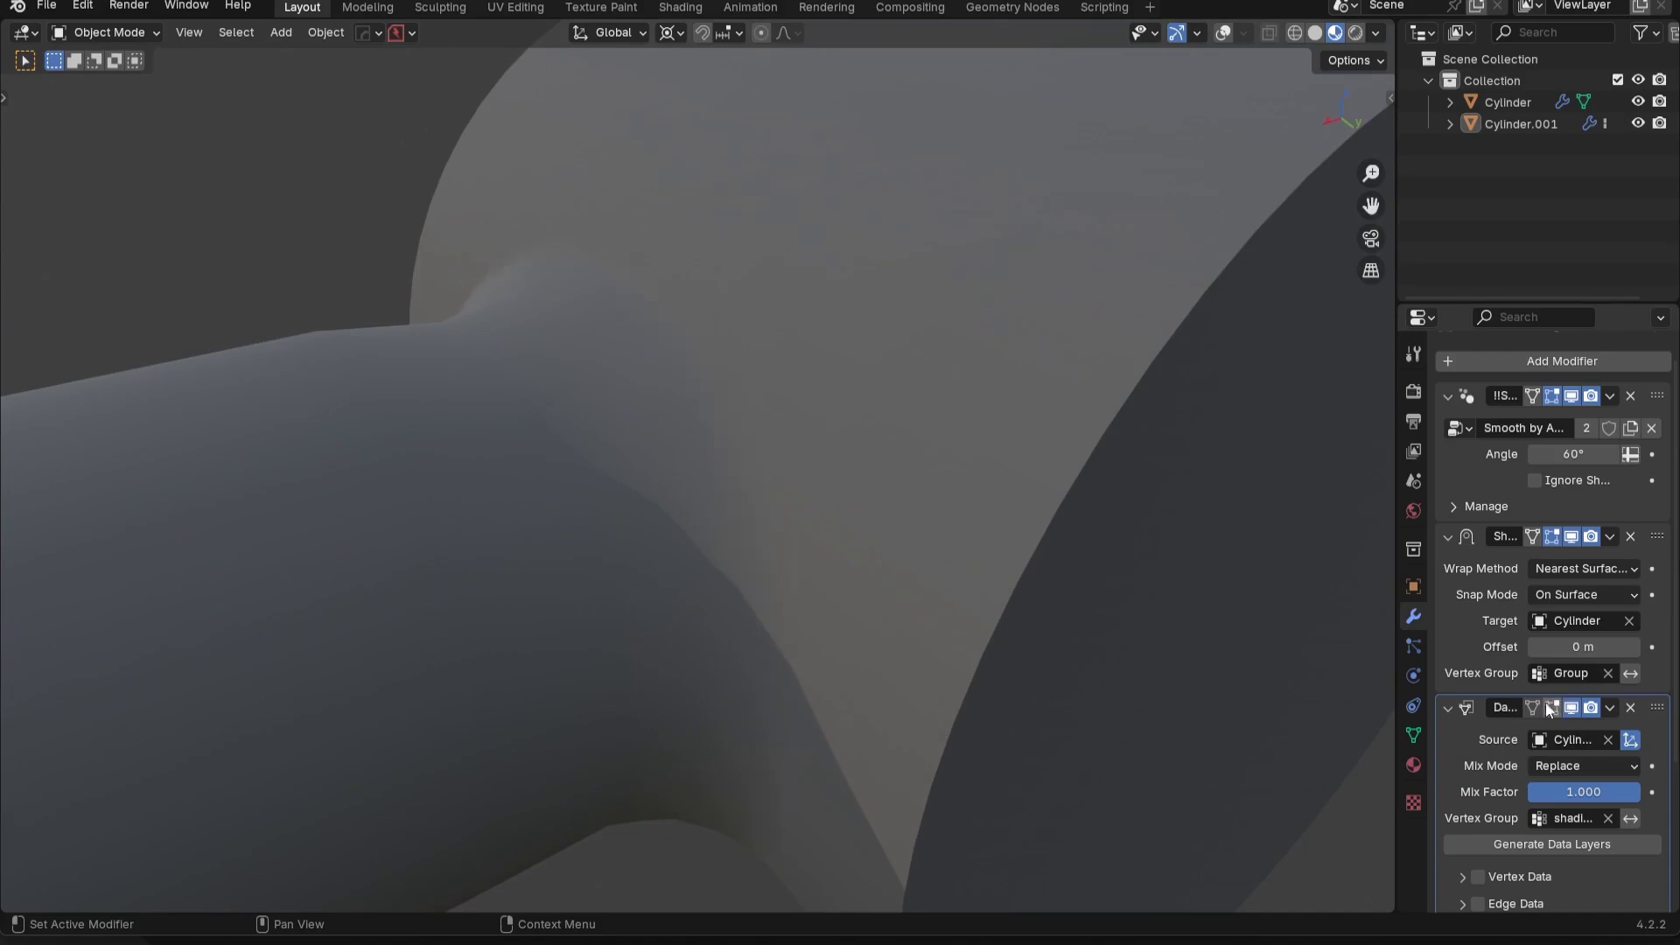
Move the boss along X deeper into the large cylinder
middle_drag(653, 517, 957, 555)
scroll(945, 582, down, 3)
click(926, 633)
middle_drag(926, 634, 1094, 589)
scroll(1094, 588, up, 3)
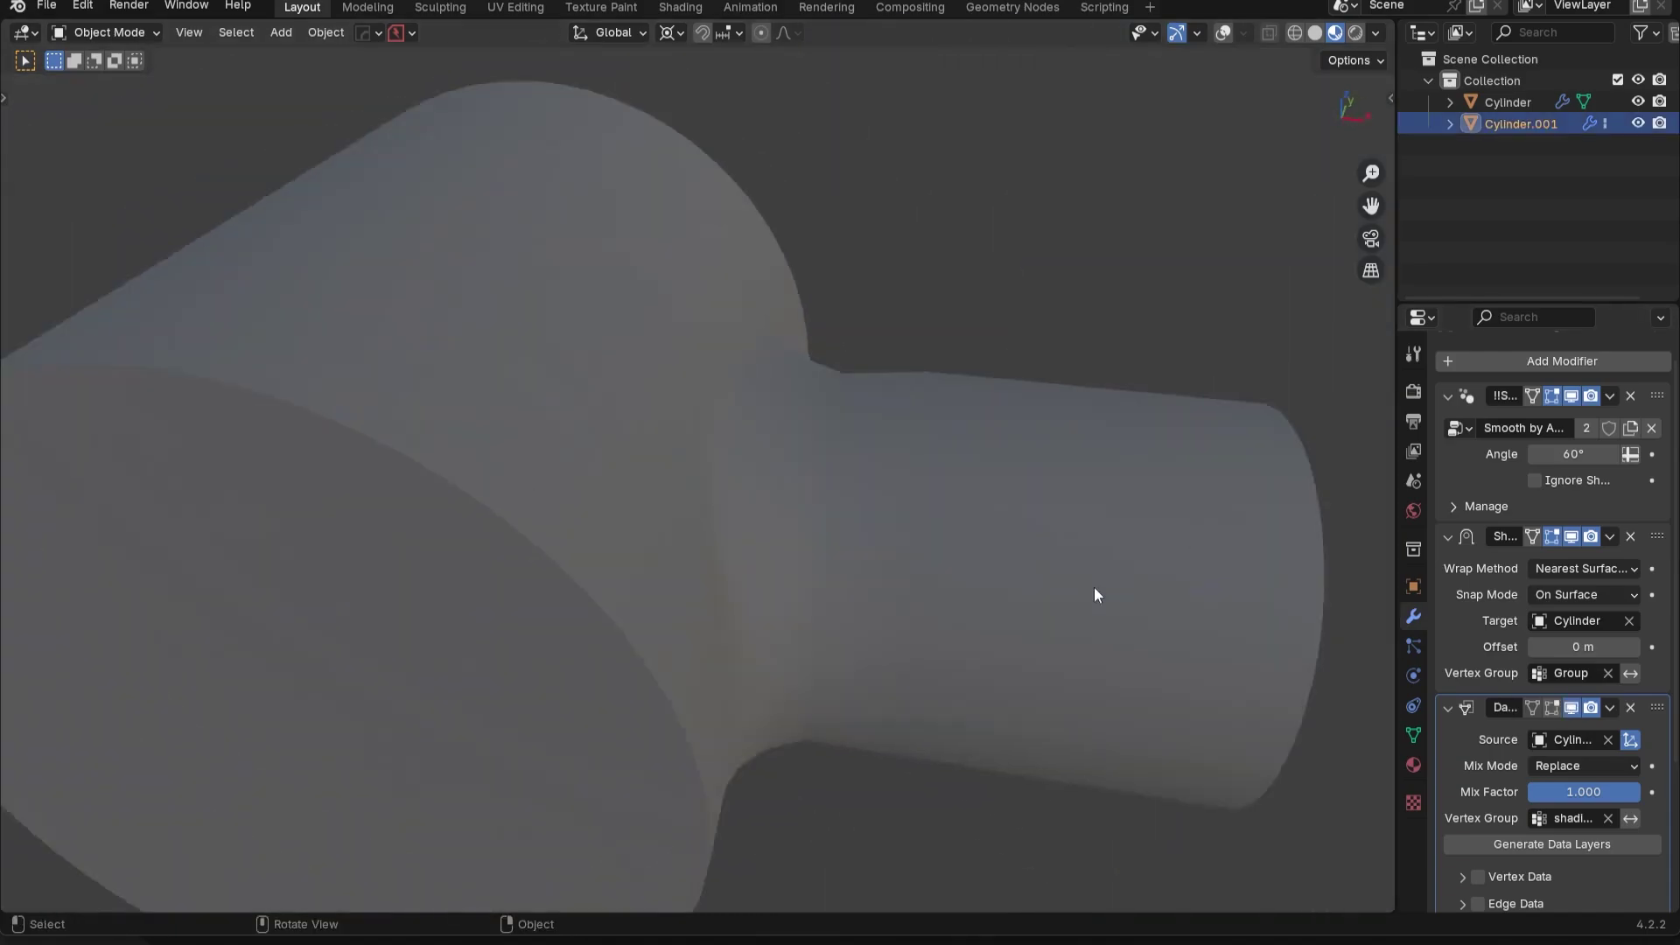
scroll(1105, 603, up, 2)
key(g)
key(x)
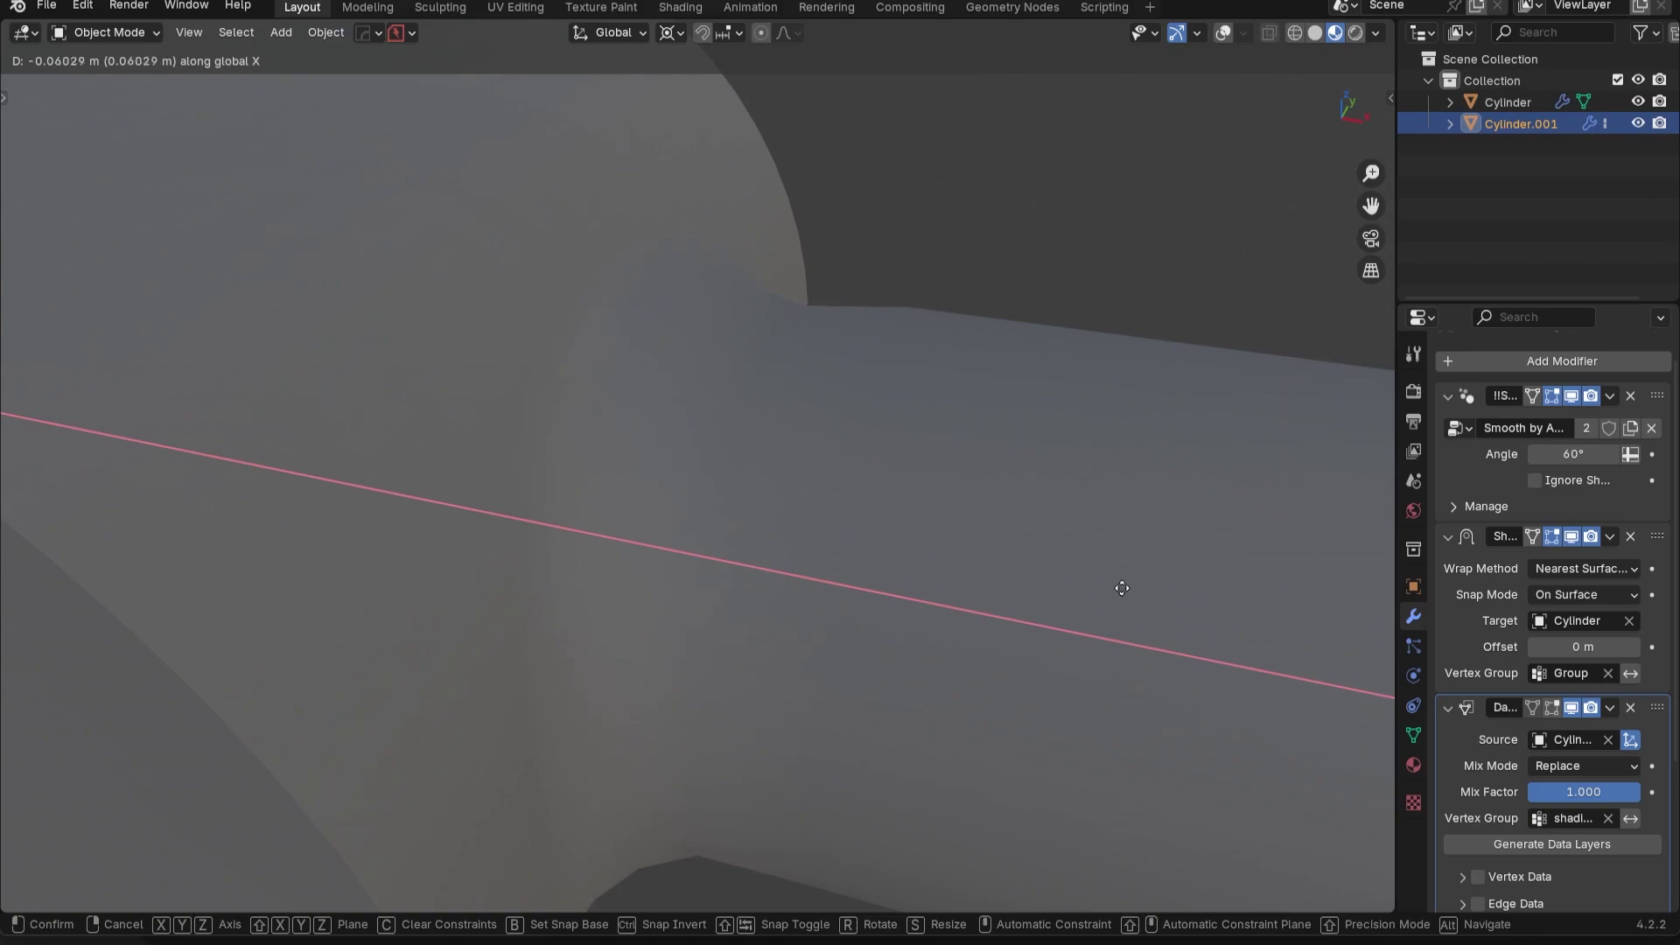
click(1072, 578)
Assign the two edge loops just inside the flare's outermost loop to the "shading fix" vertex group with weight 1
key(Tab)
click(1190, 32)
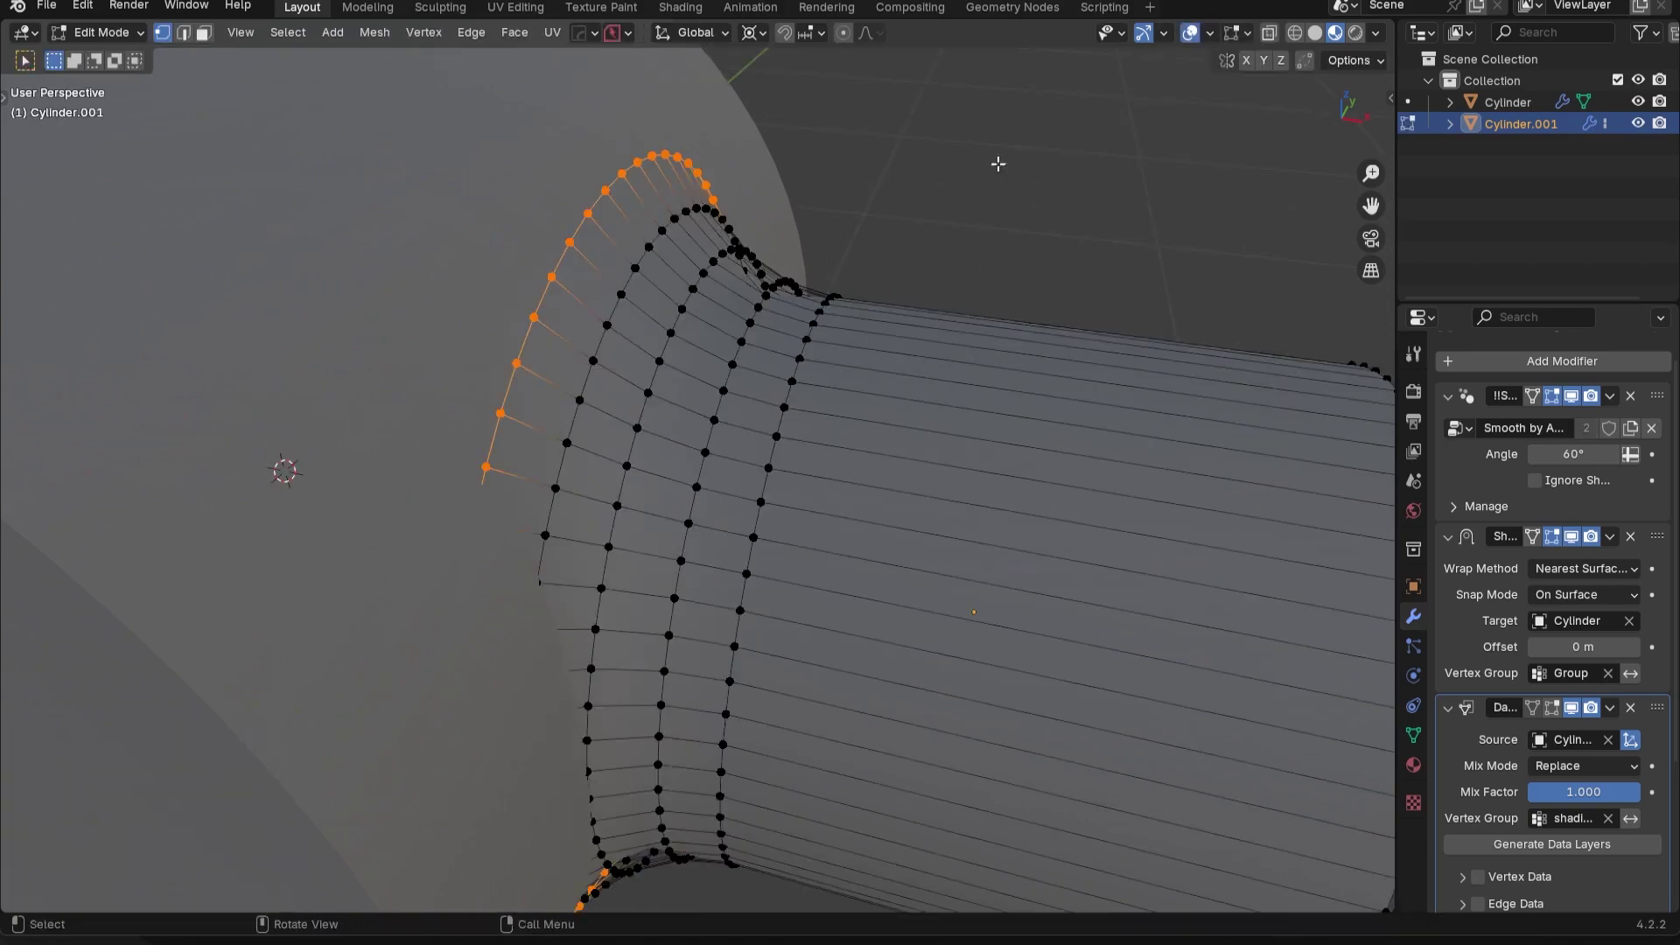
key(2)
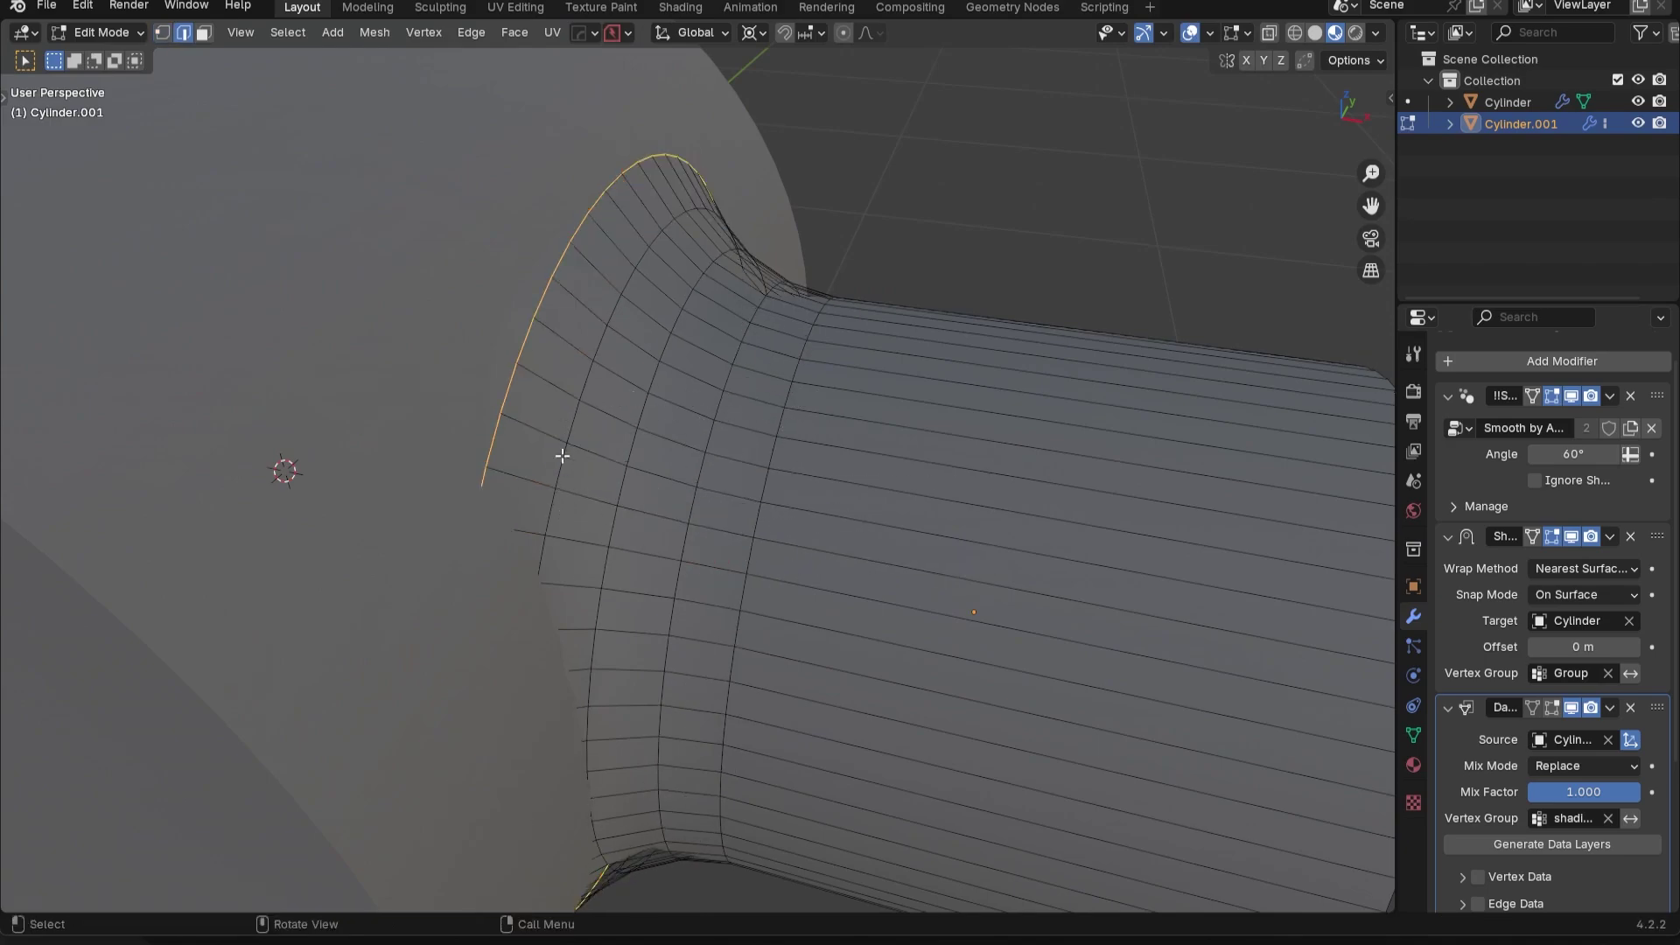
alt+click(565, 440)
alt+shift+click(630, 458)
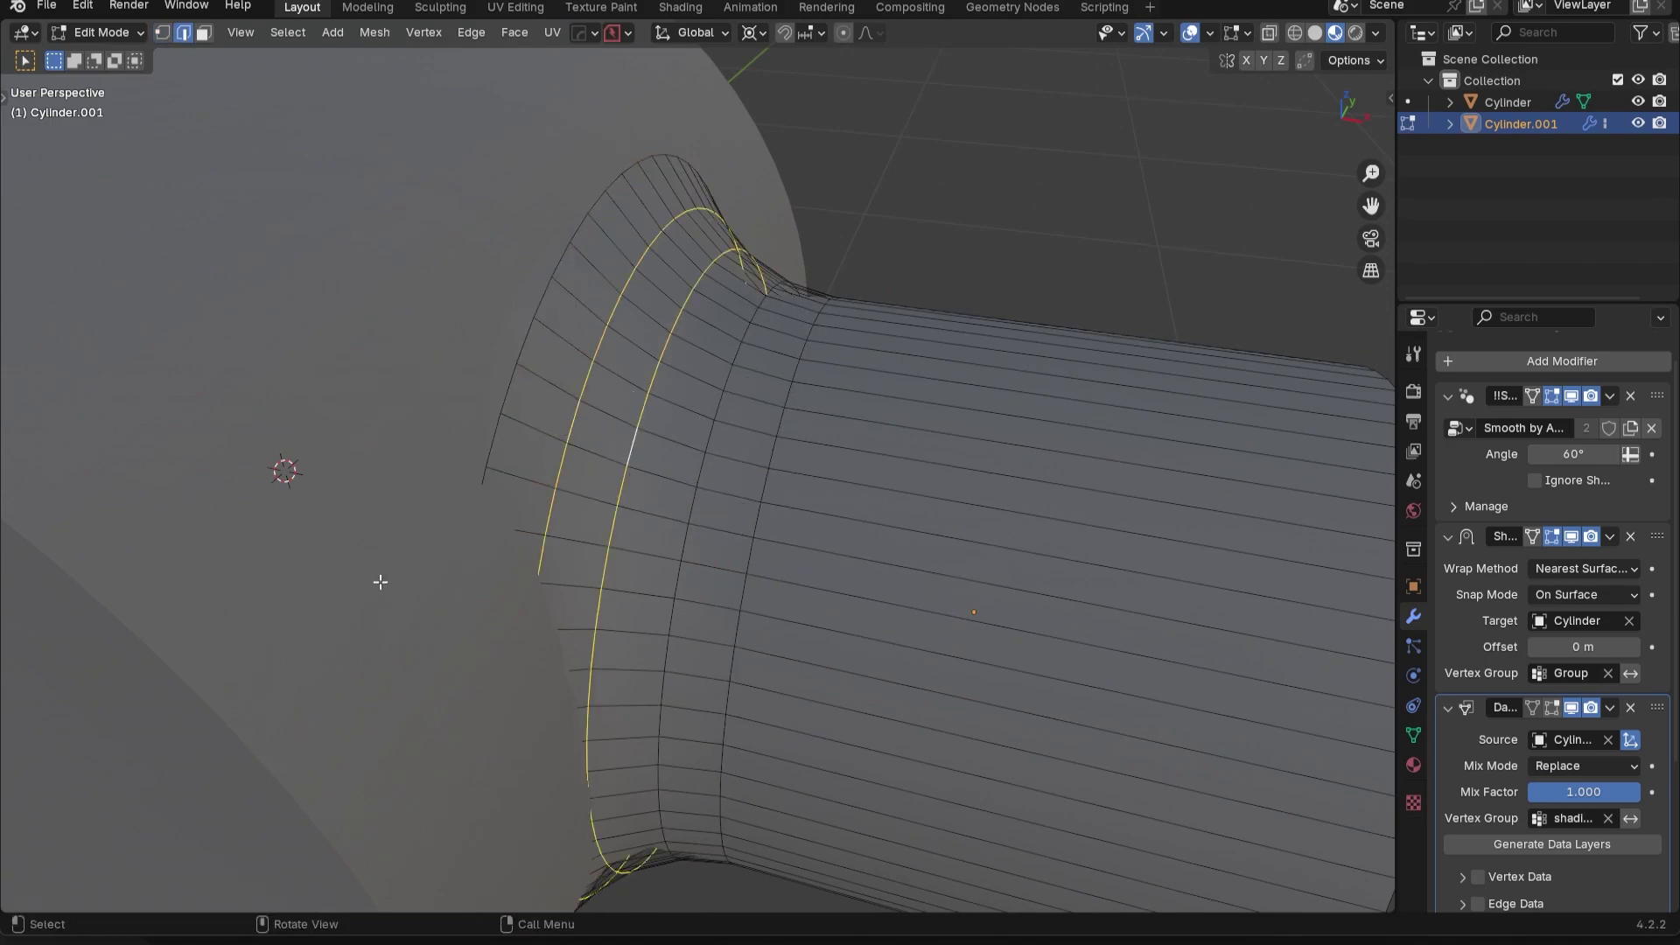
click(1413, 734)
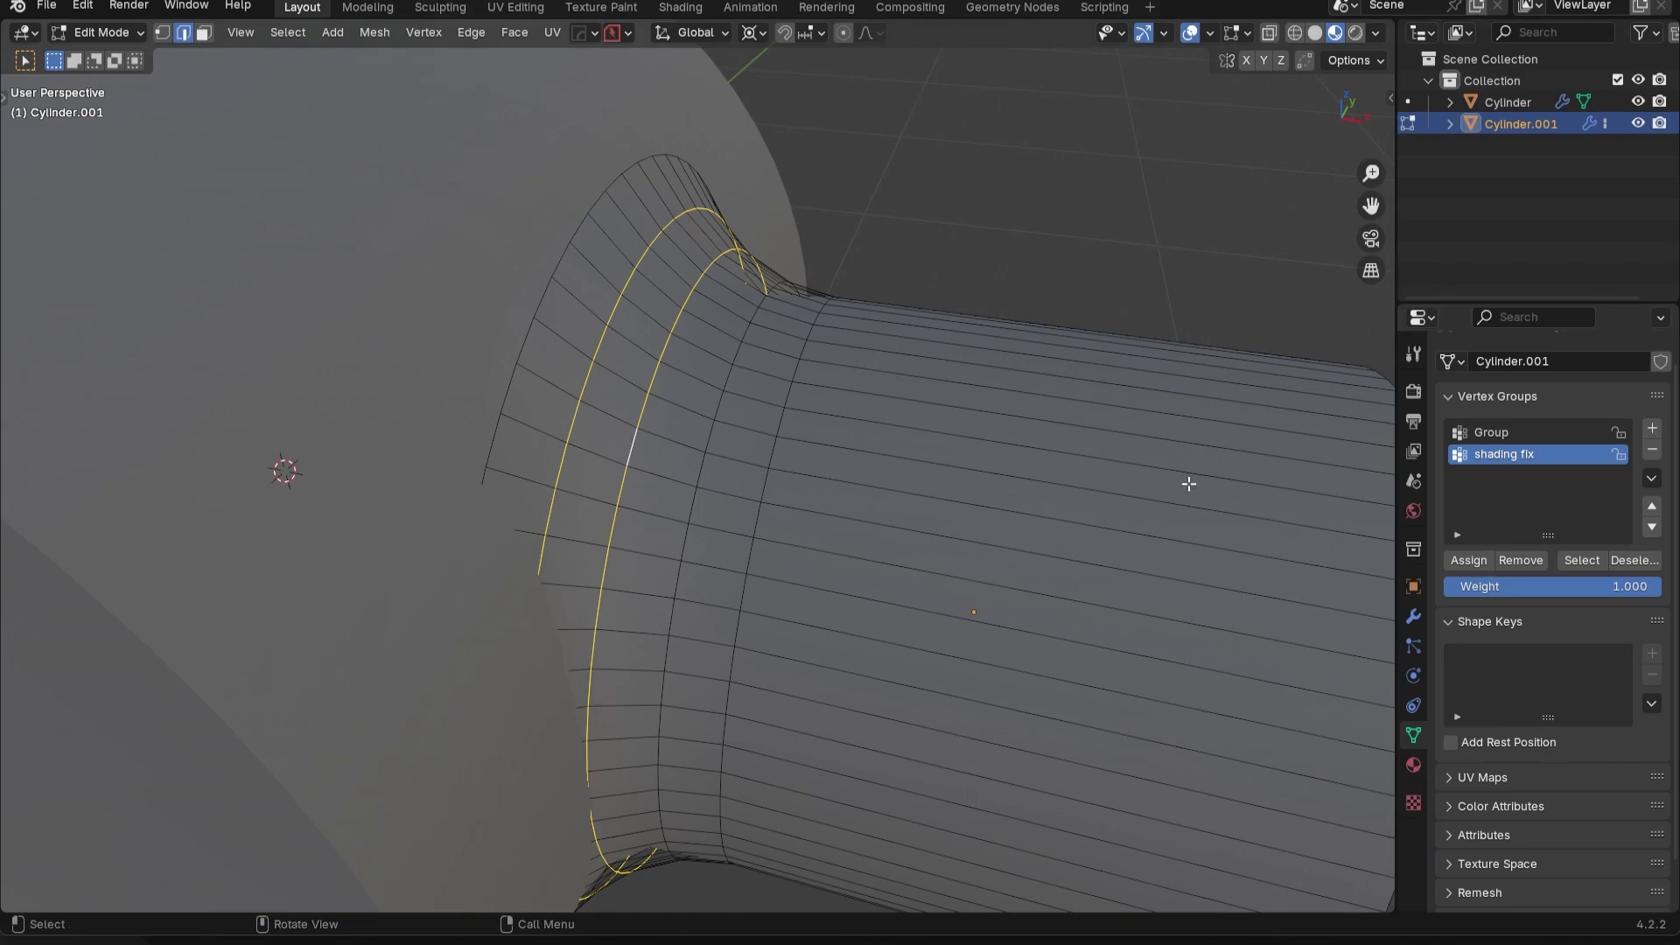
click(1192, 34)
middle_drag(1066, 302, 1146, 81)
click(1191, 34)
middle_drag(1094, 175, 1225, 368)
click(1473, 560)
click(1192, 34)
middle_drag(915, 566, 968, 679)
key(Tab)
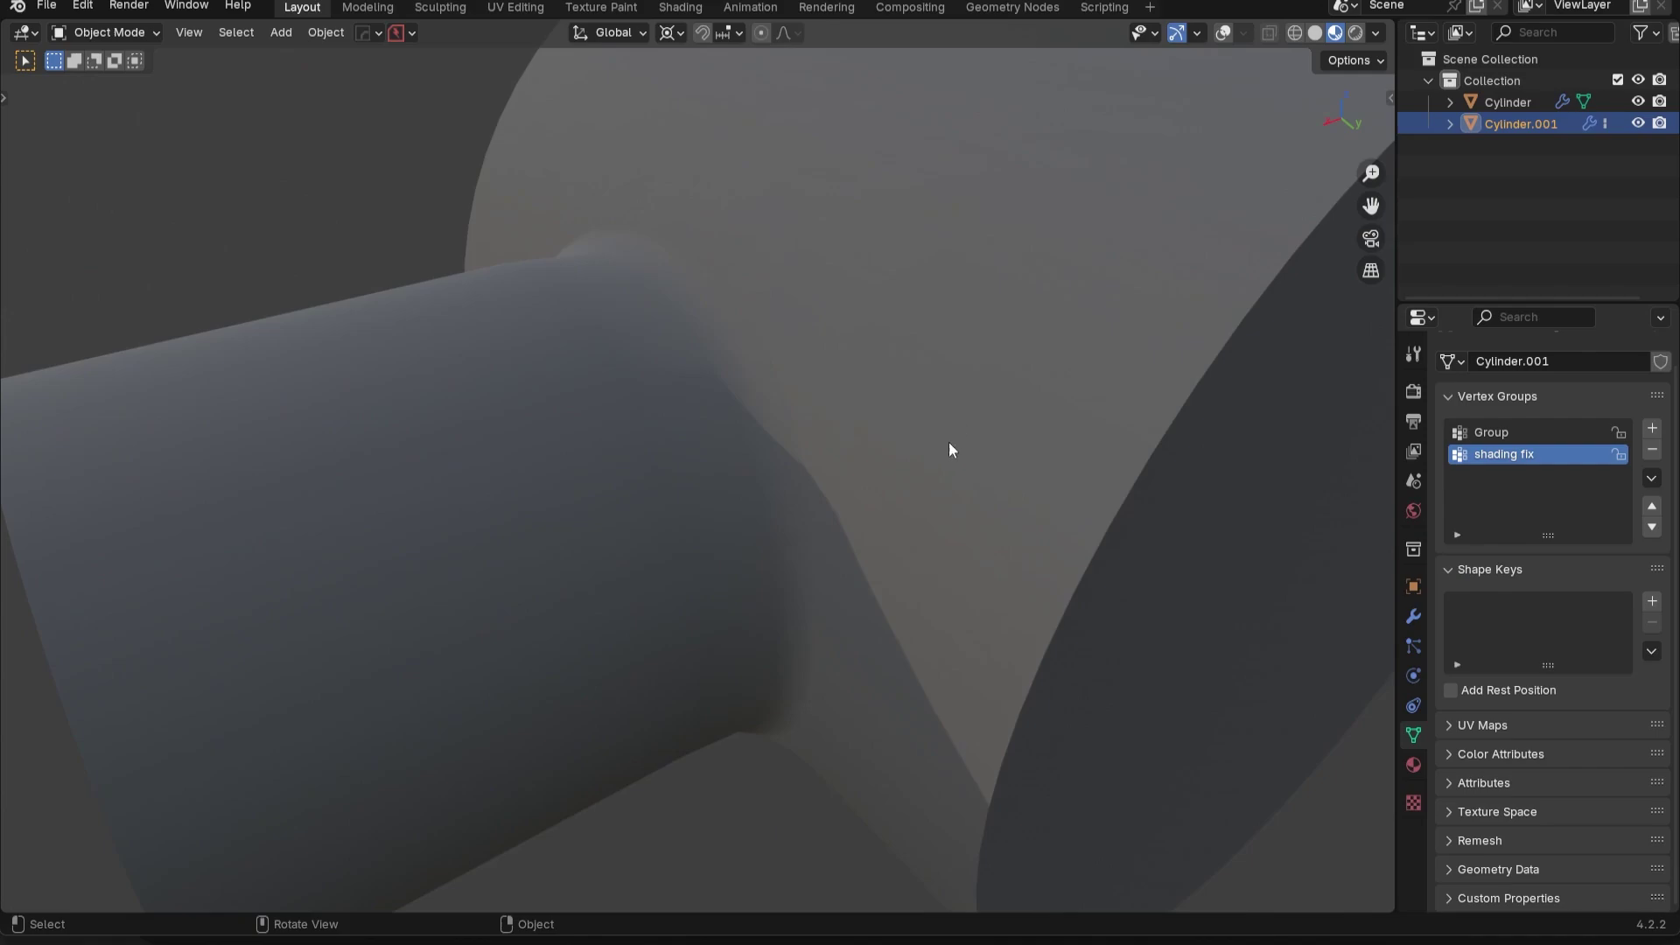
Nudge the boss along X and turn the viewport overlays back on
middle_drag(945, 455, 817, 552)
key(g)
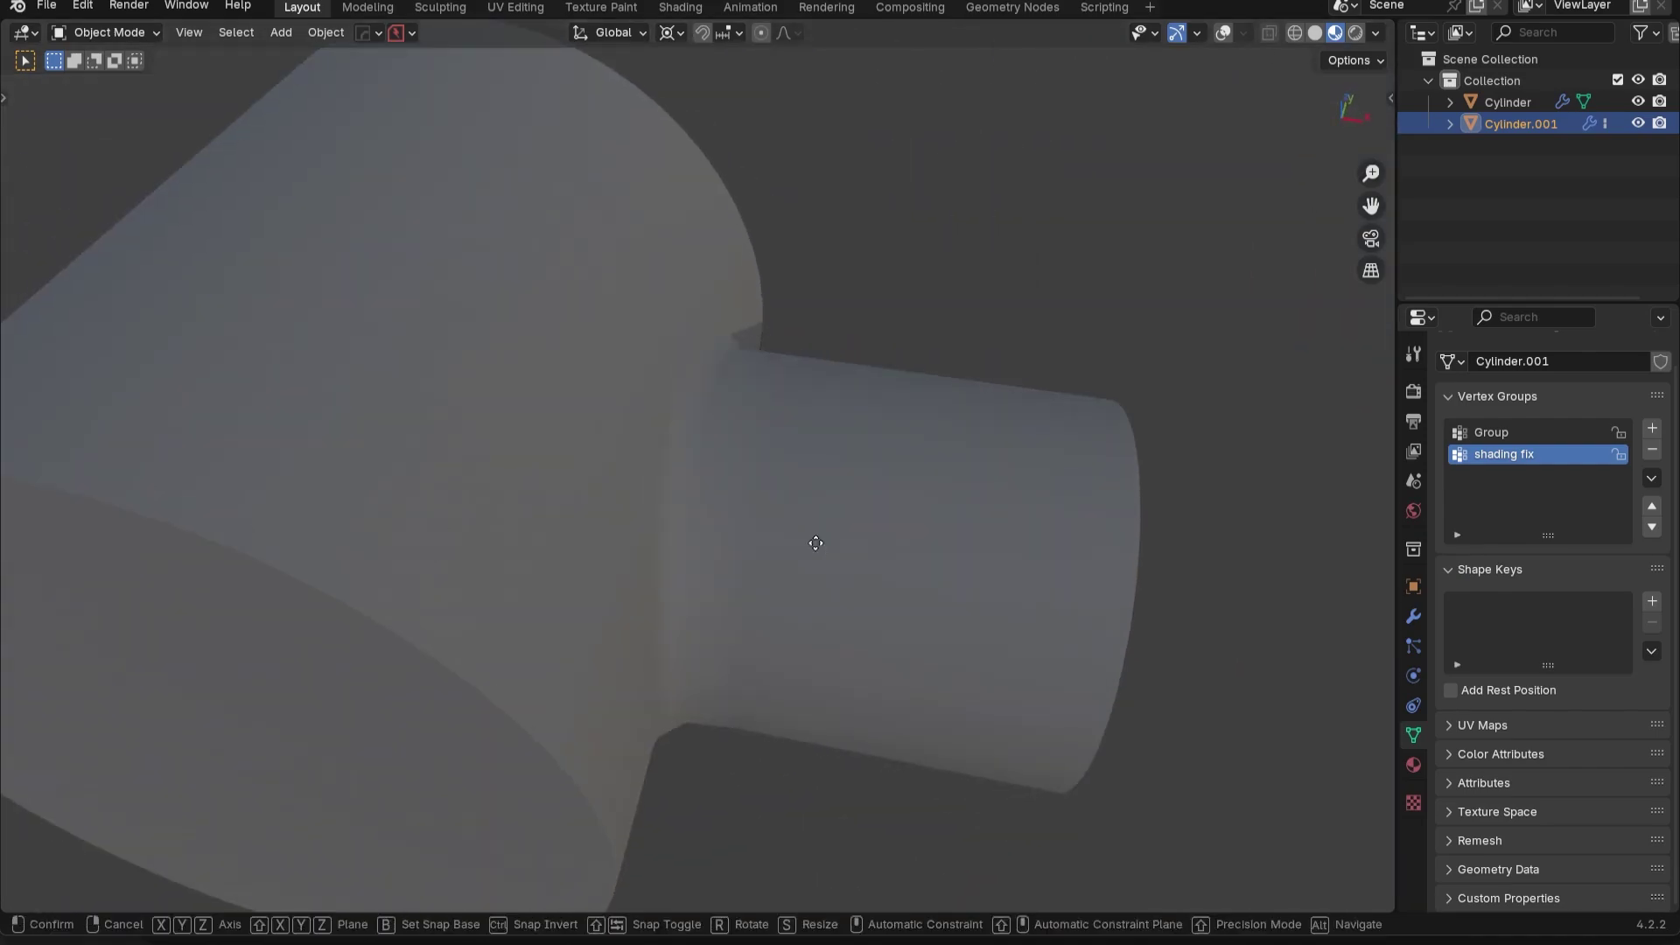
key(x)
click(825, 543)
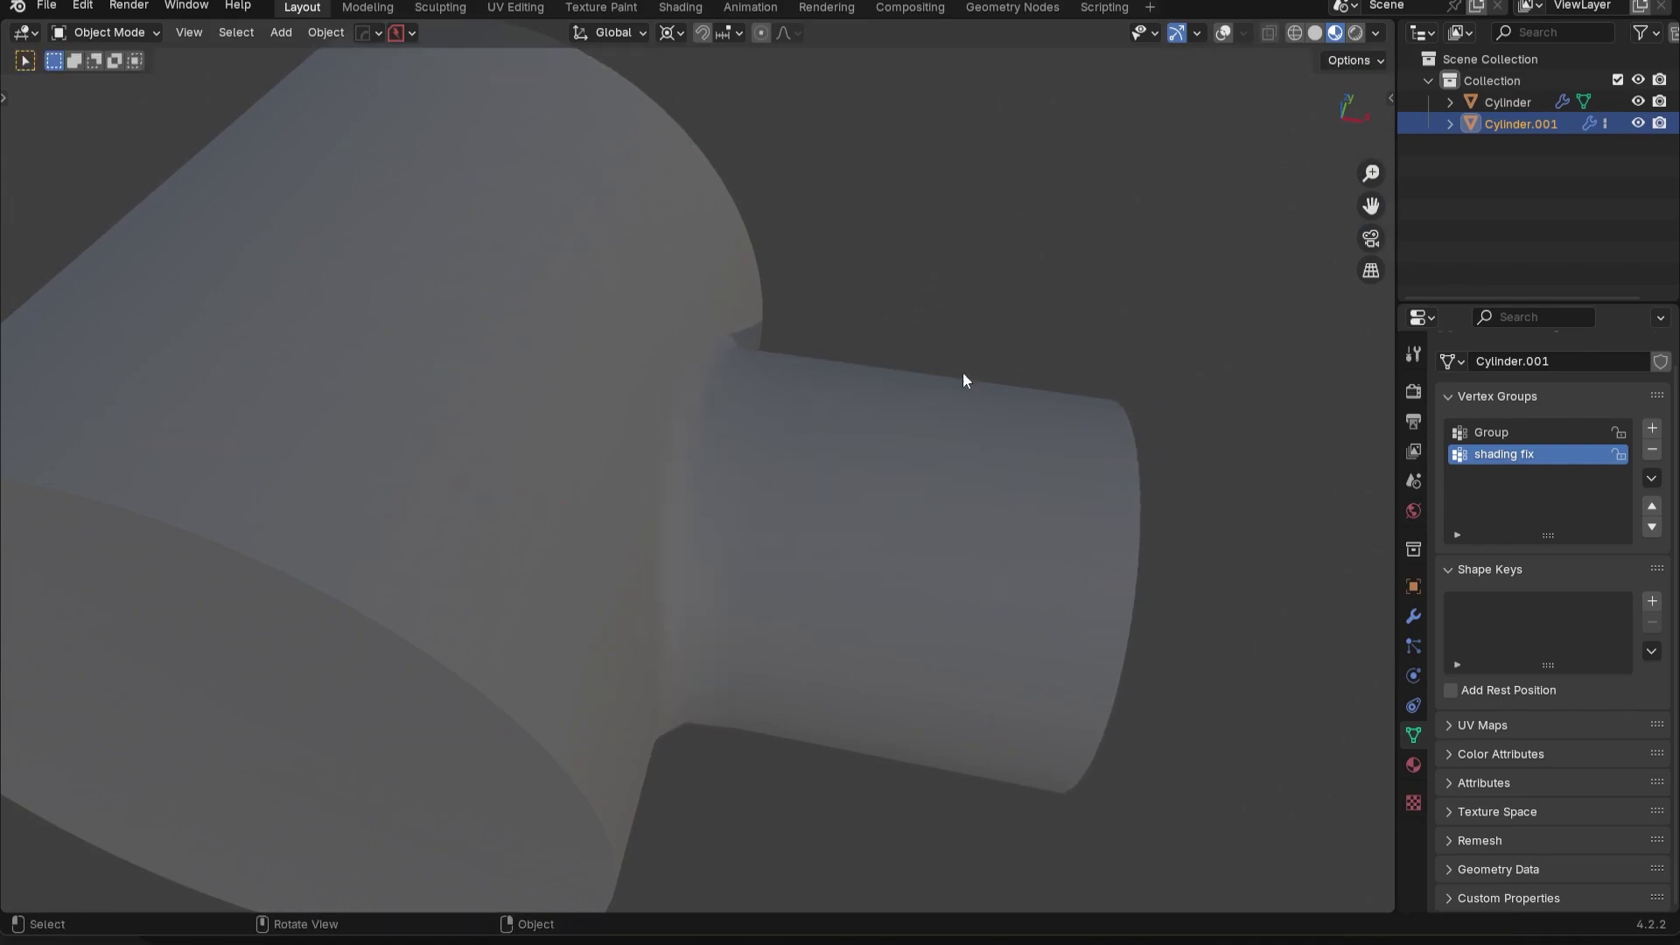
click(1224, 32)
key(Tab)
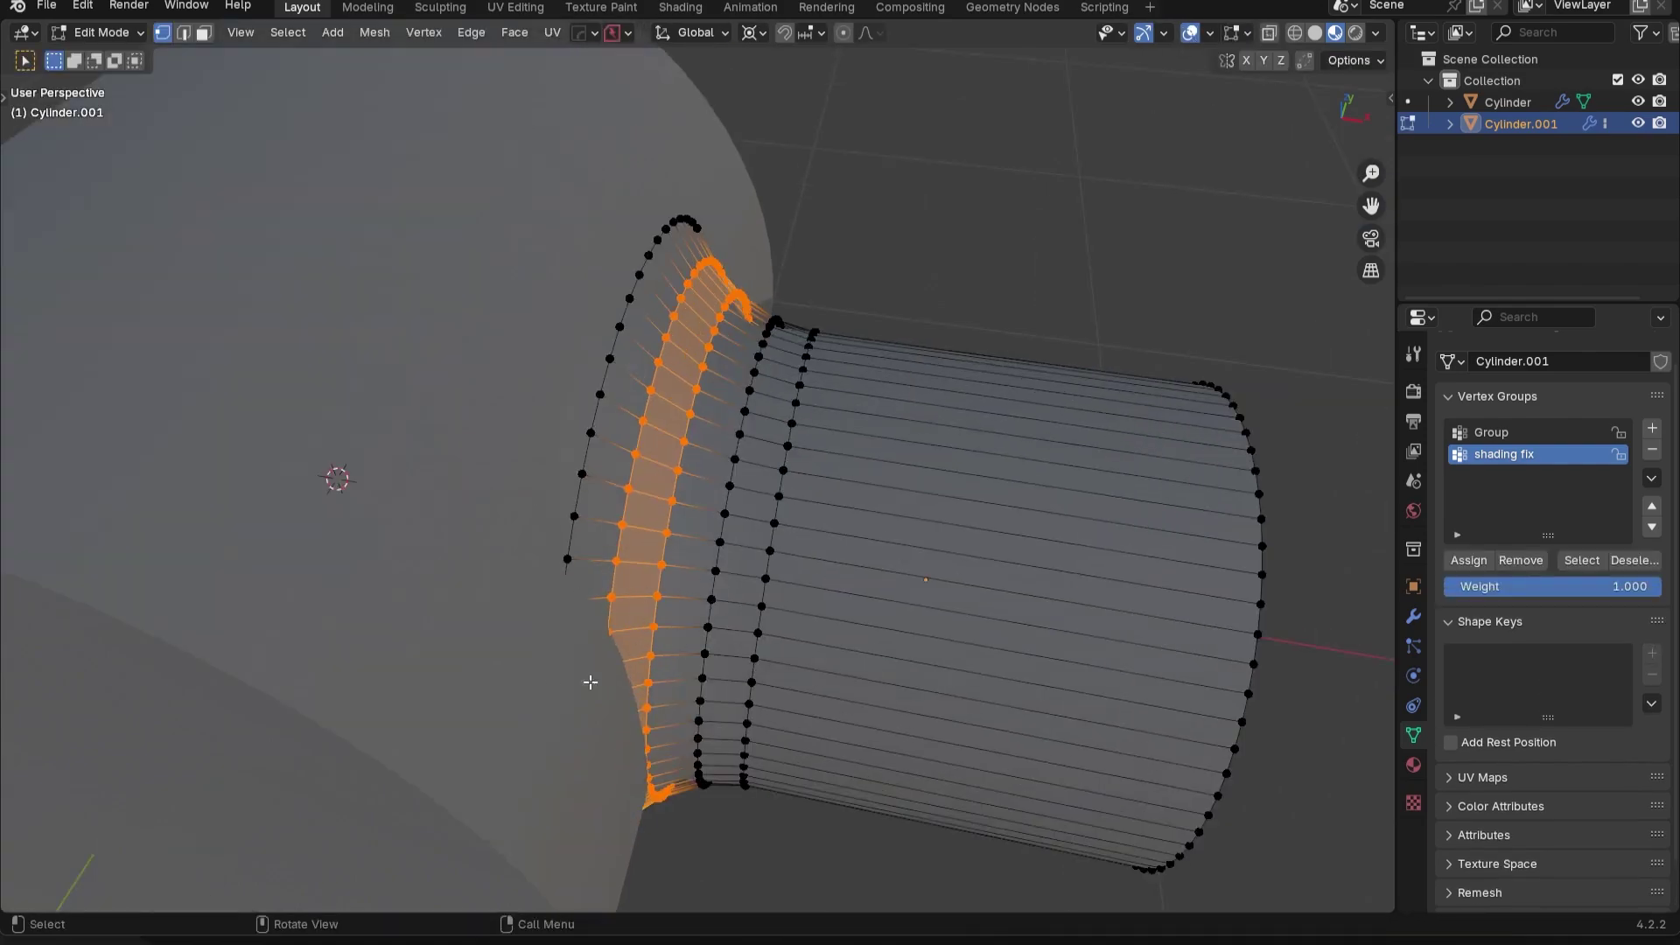
key(Tab)
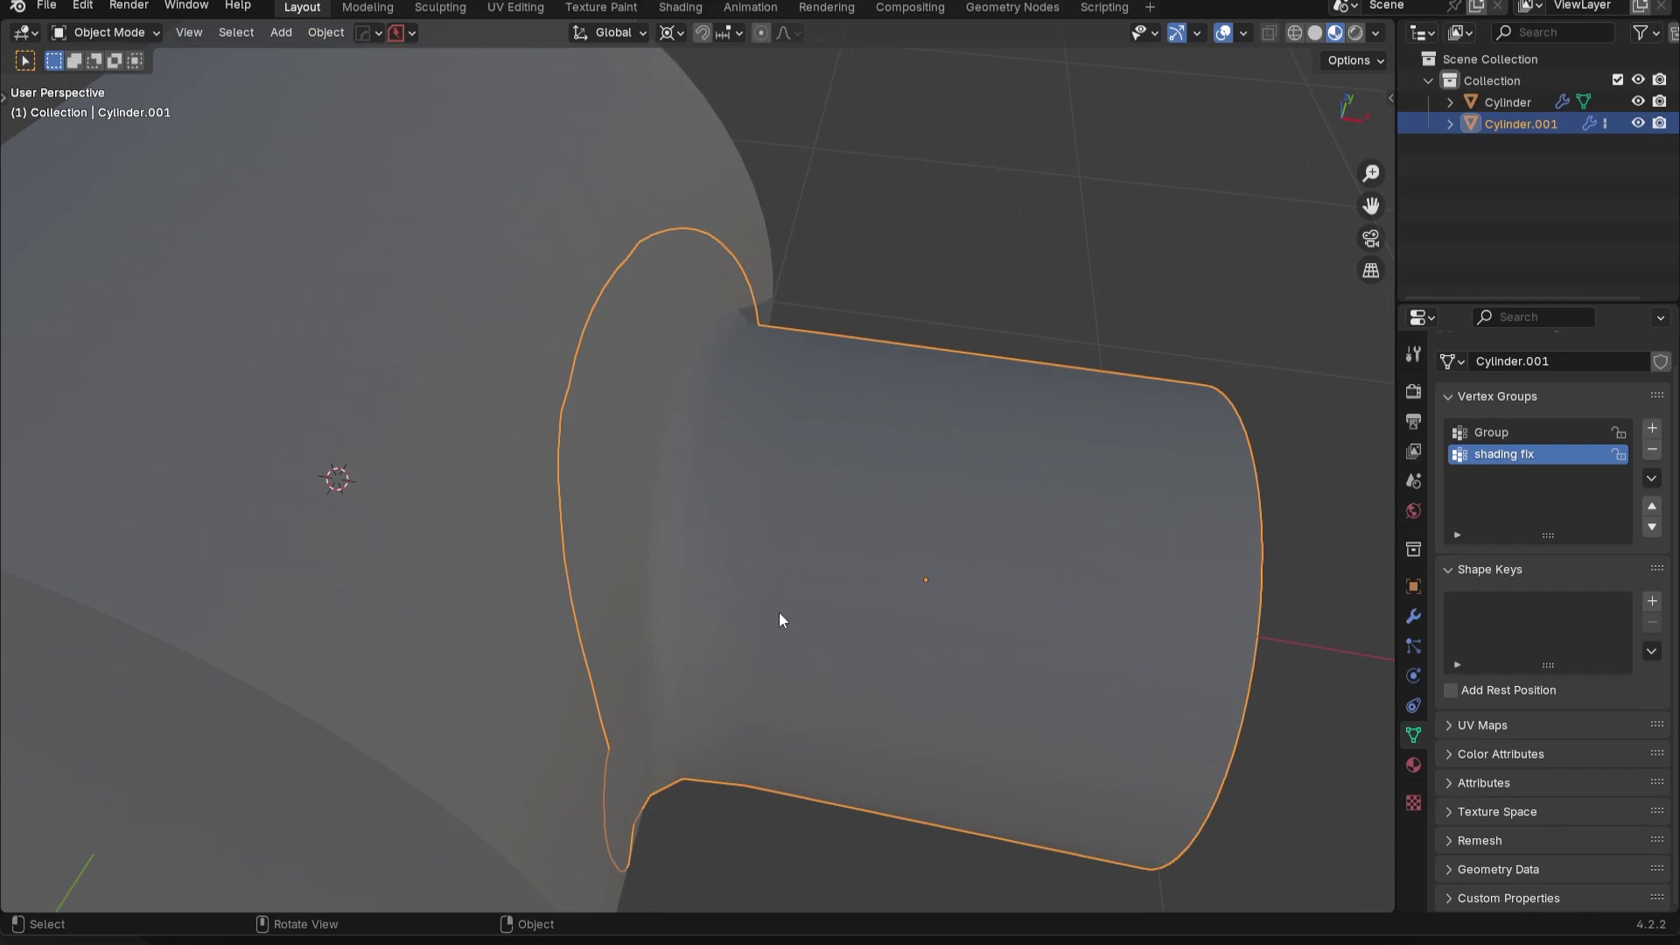
Move the boss outward along X so that all its flare loops clear the large cylinder's surface
key(g)
key(x)
click(854, 612)
key(Tab)
middle_drag(855, 612, 767, 512)
key(Tab)
middle_drag(795, 389, 835, 421)
Remove the two selected inner flare loops from the "shading fix" vertex group
key(alt+a)
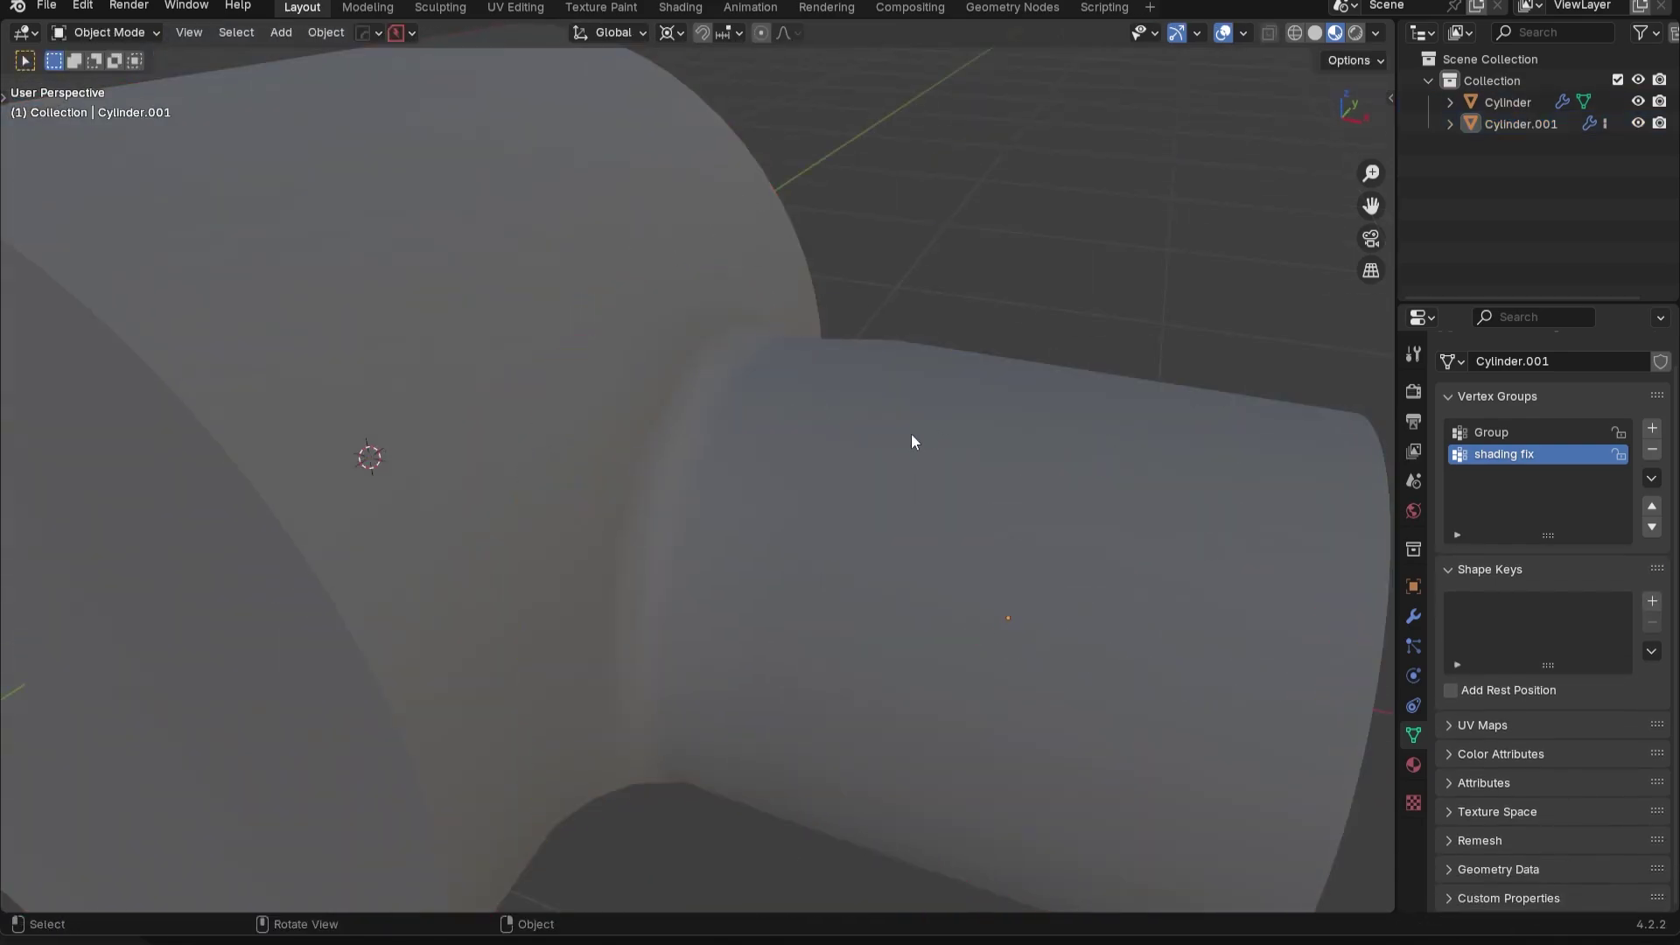
key(Tab)
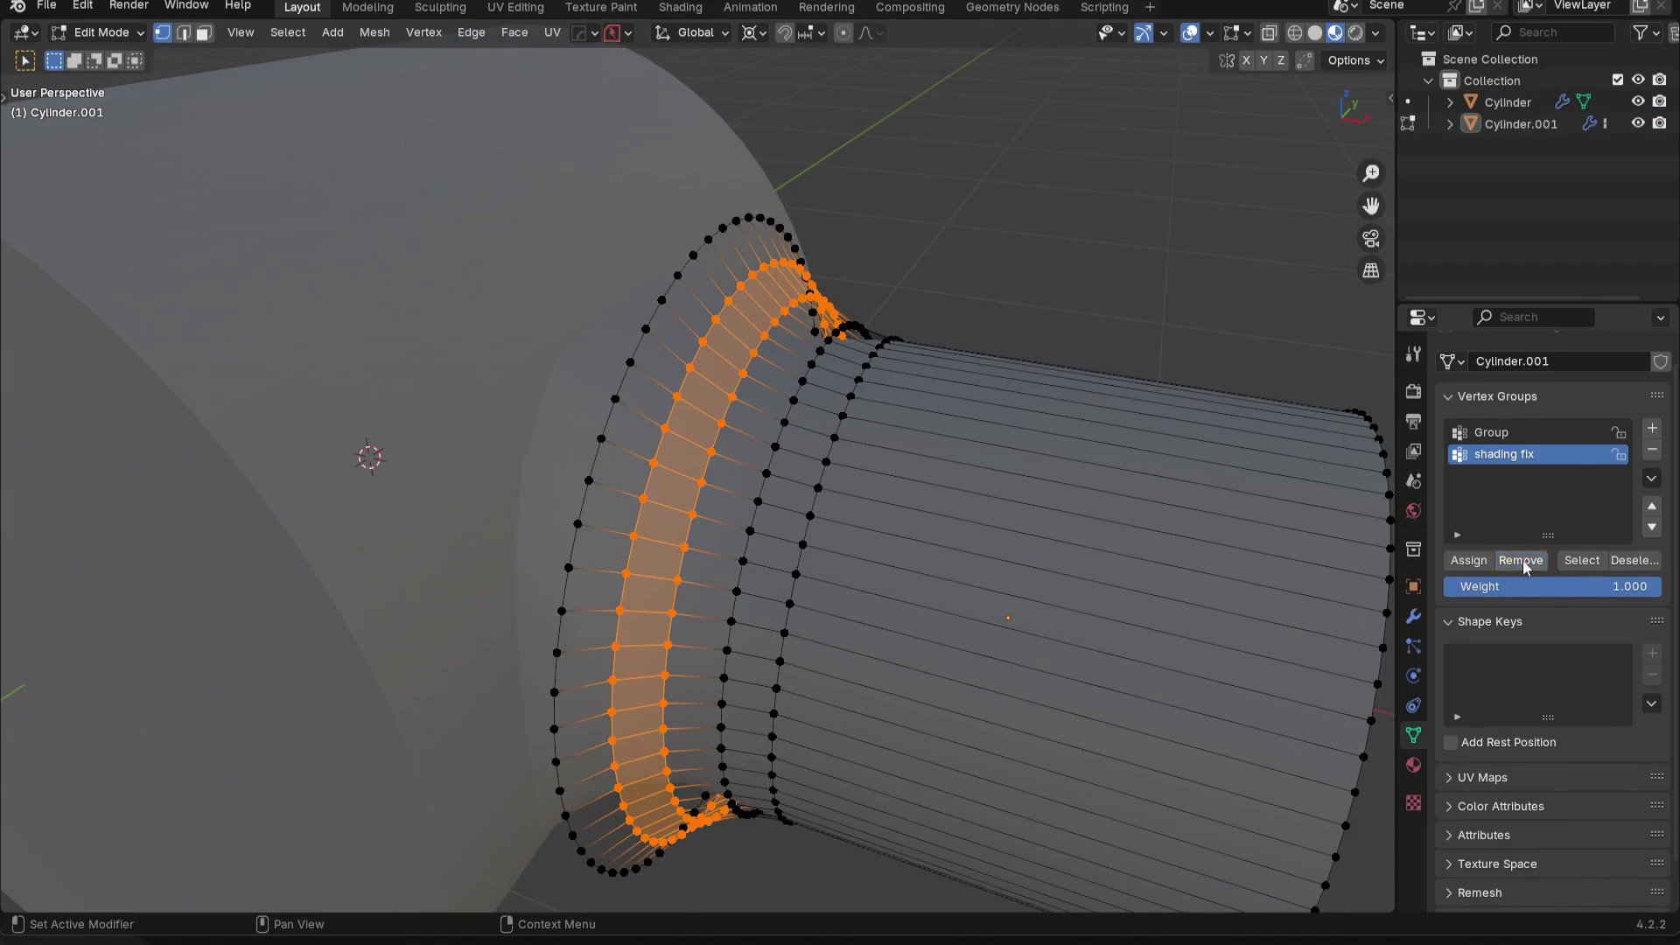
key(Tab)
Shift the boss slightly toward the large cylinder along X and check its flare loops in Edit Mode
middle_drag(1286, 601, 751, 478)
key(x)
click(527, 401)
key(g)
key(x)
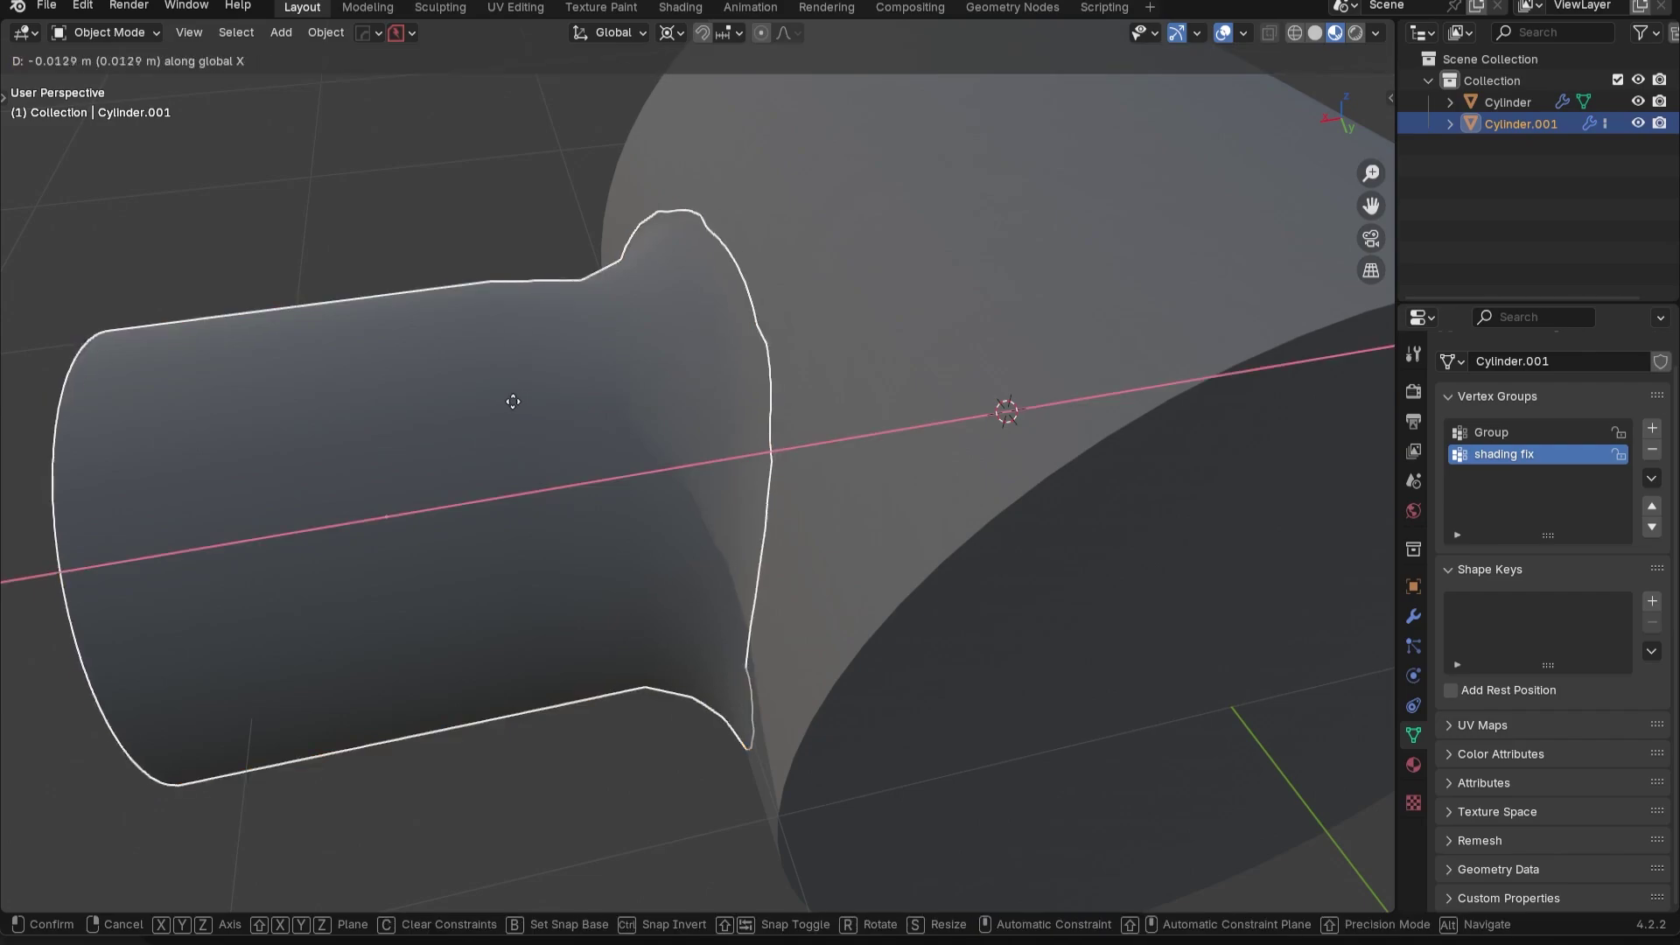
click(535, 402)
key(Tab)
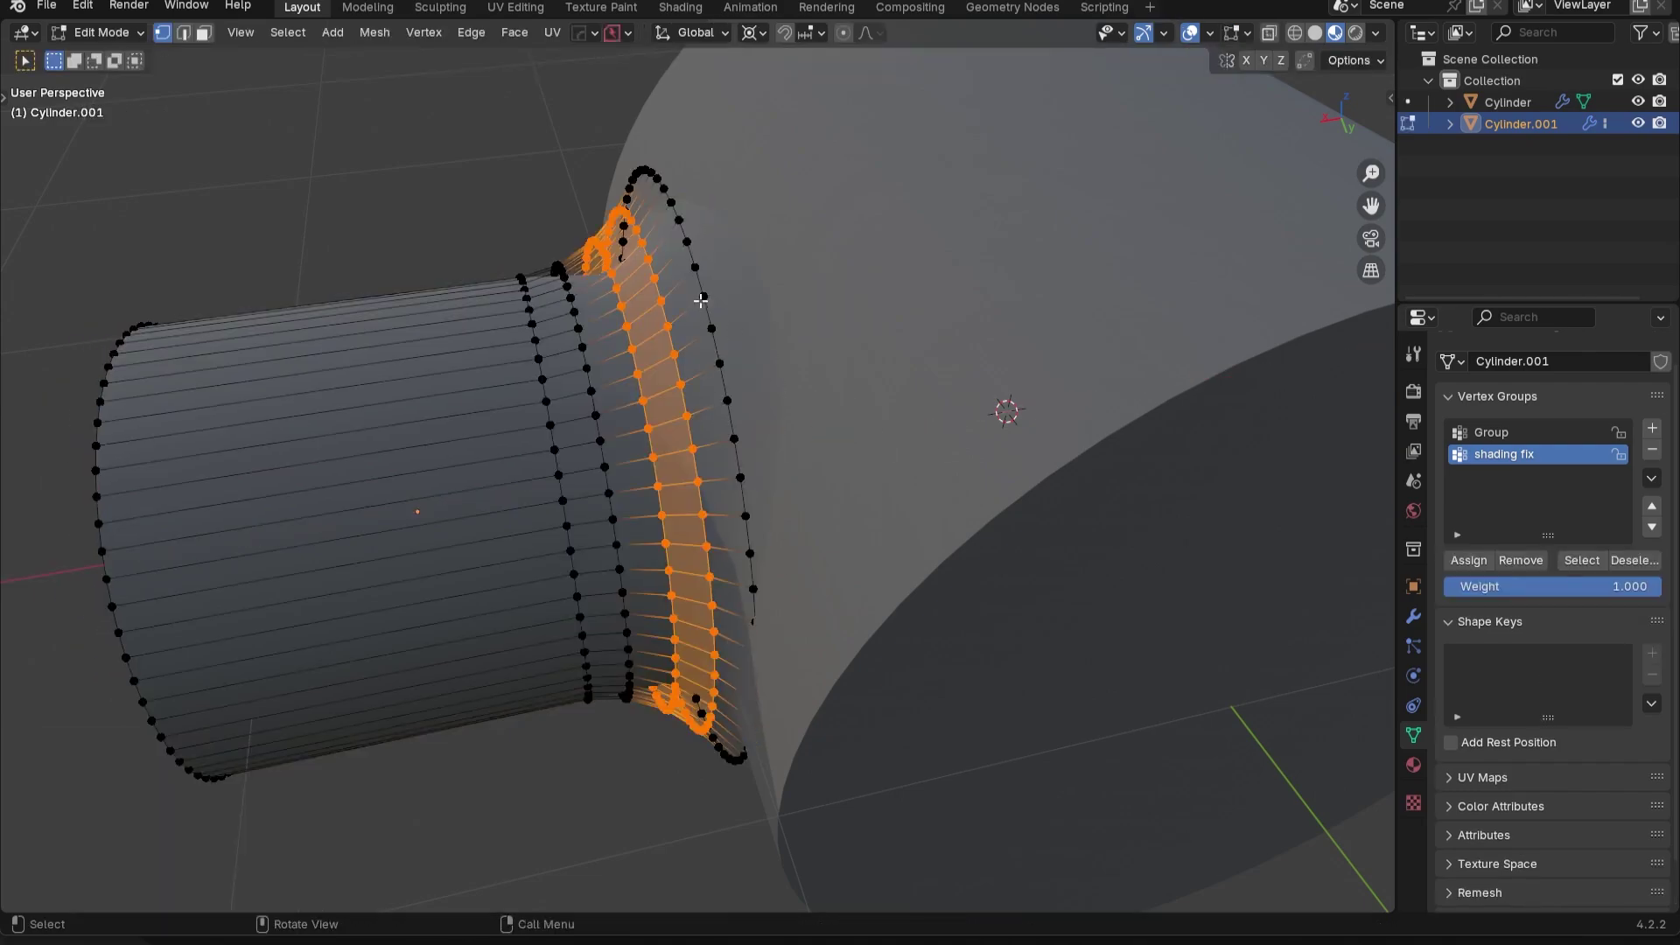
key(Tab)
Examine the seam shading between the boss and the large cylinder from all around
middle_drag(718, 354, 788, 412)
key(alt+a)
scroll(665, 539, down, 3)
middle_drag(665, 539, 719, 477)
scroll(719, 477, up, 5)
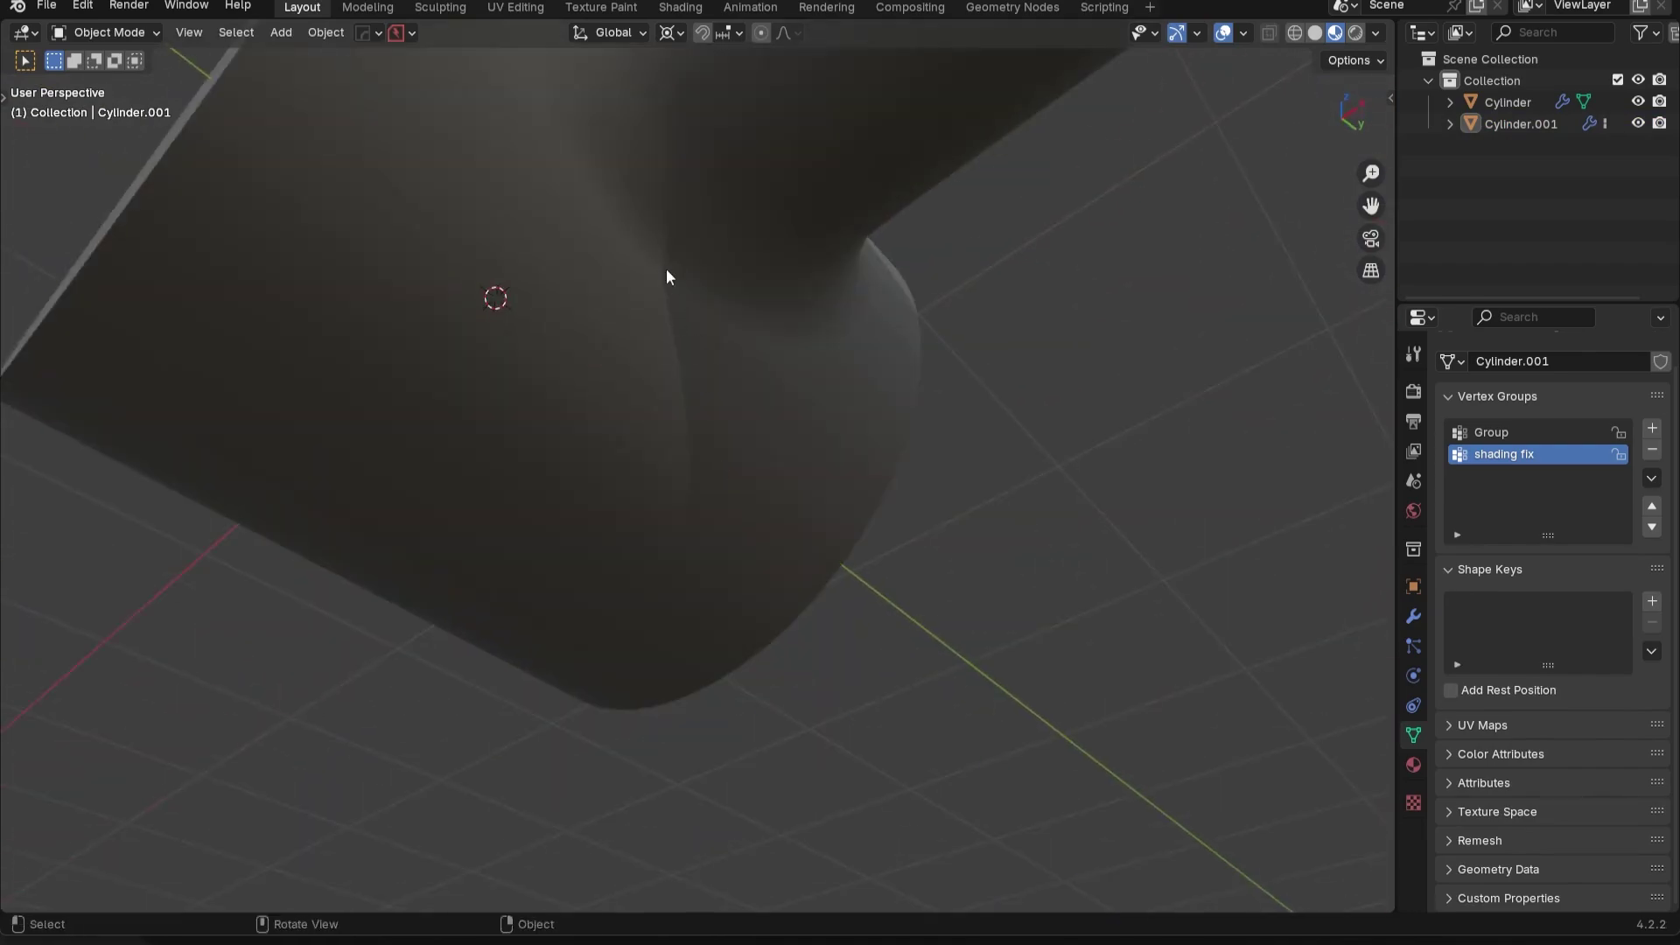
scroll(798, 514, down, 6)
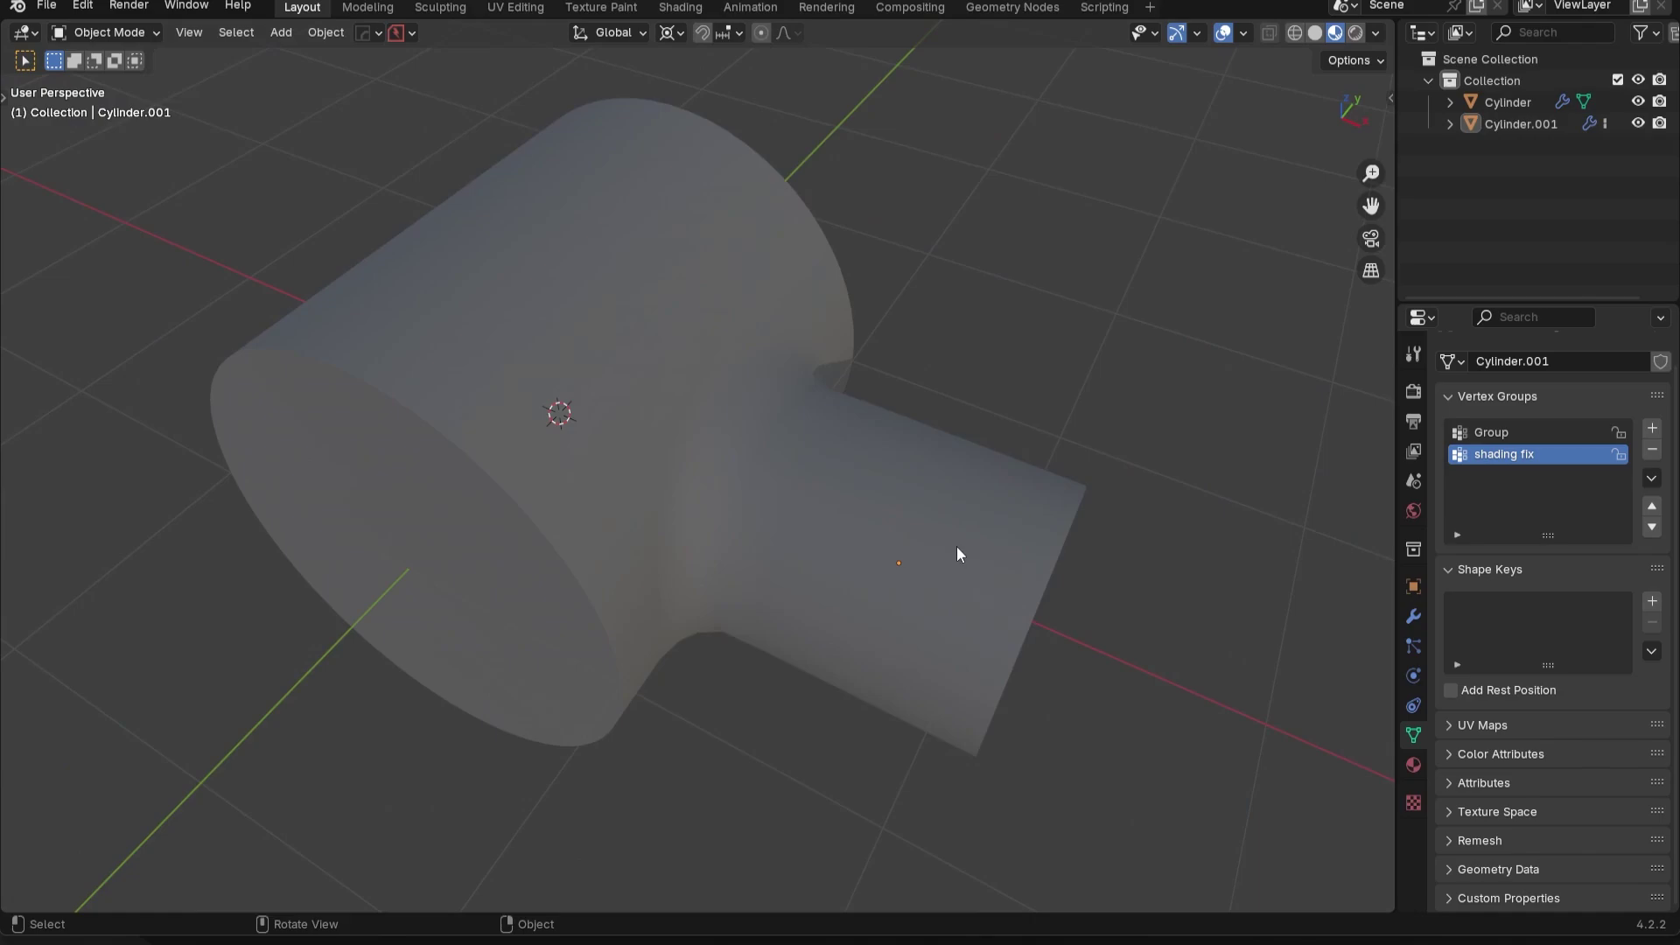
click(958, 546)
middle_drag(957, 546, 908, 459)
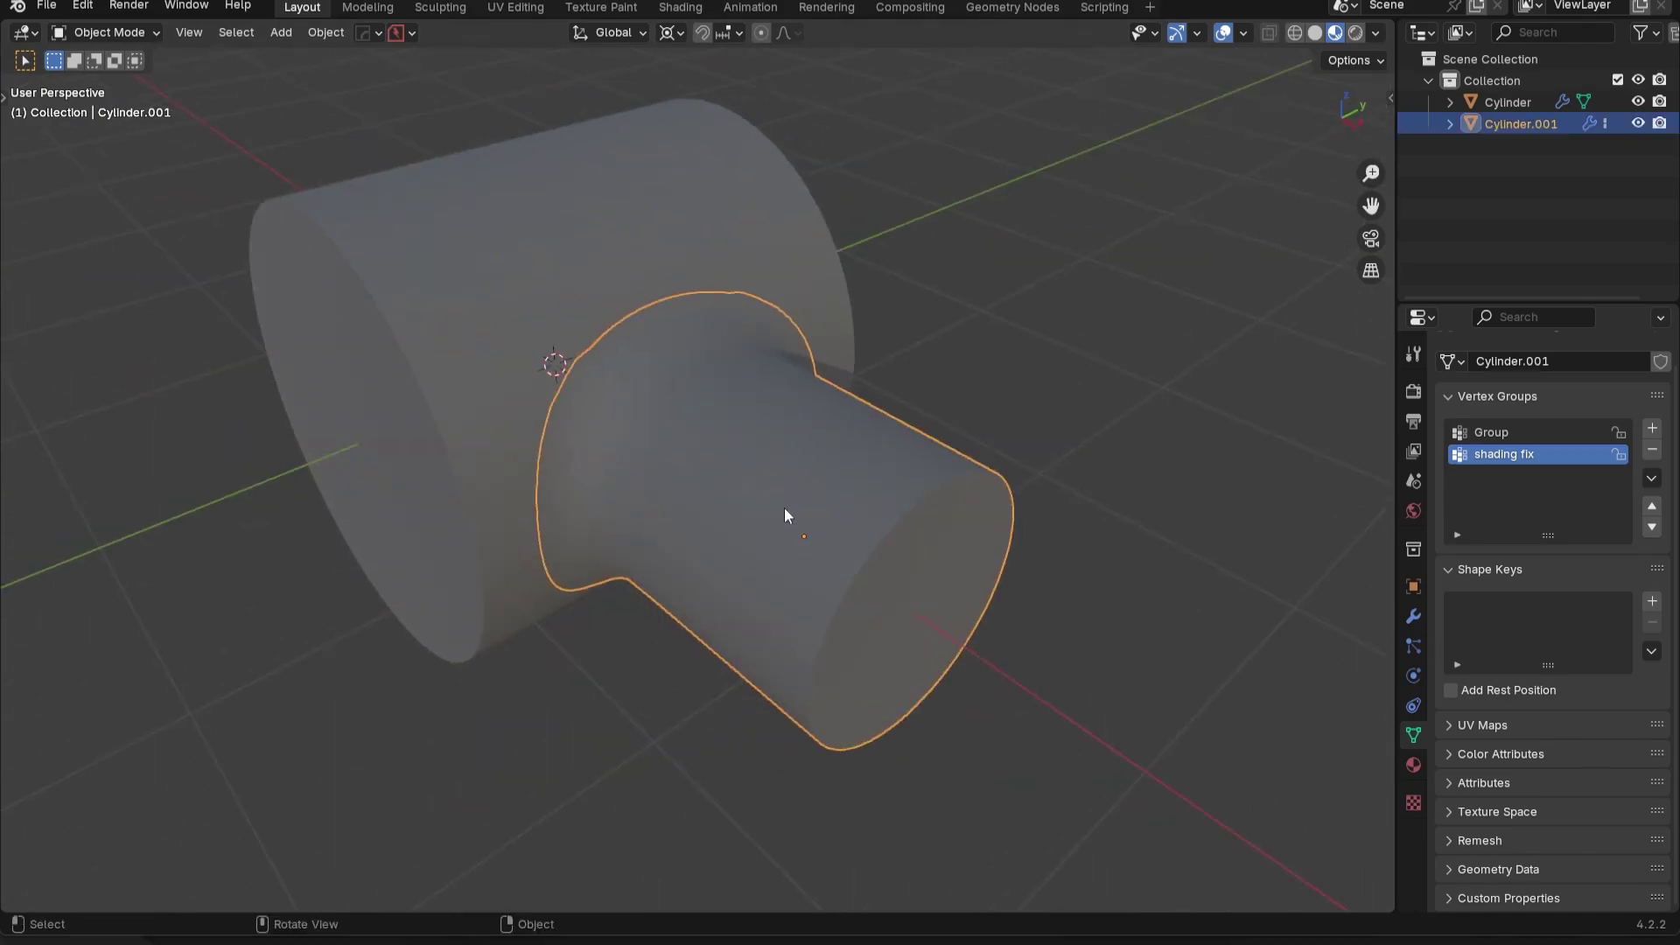
scroll(817, 517, up, 5)
scroll(953, 491, down, 7)
key(alt+a)
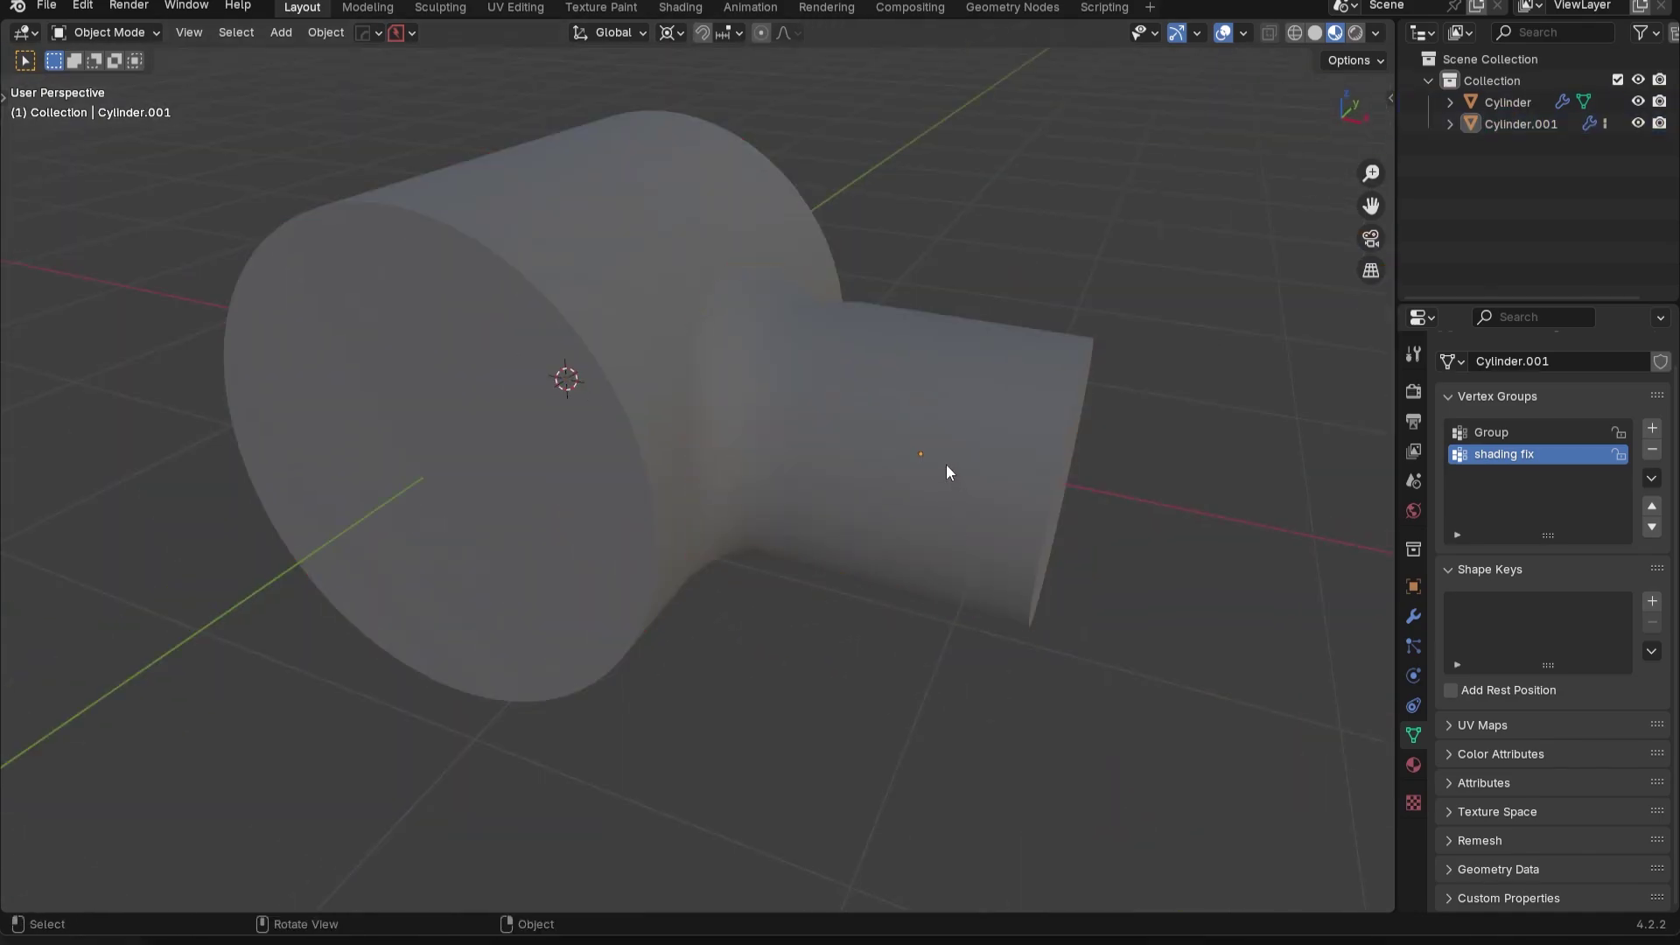
Set the transform pivot point to the 3D Cursor and rotate the boss about the X axis
key(period)
click(1142, 469)
click(973, 443)
key(r)
key(x)
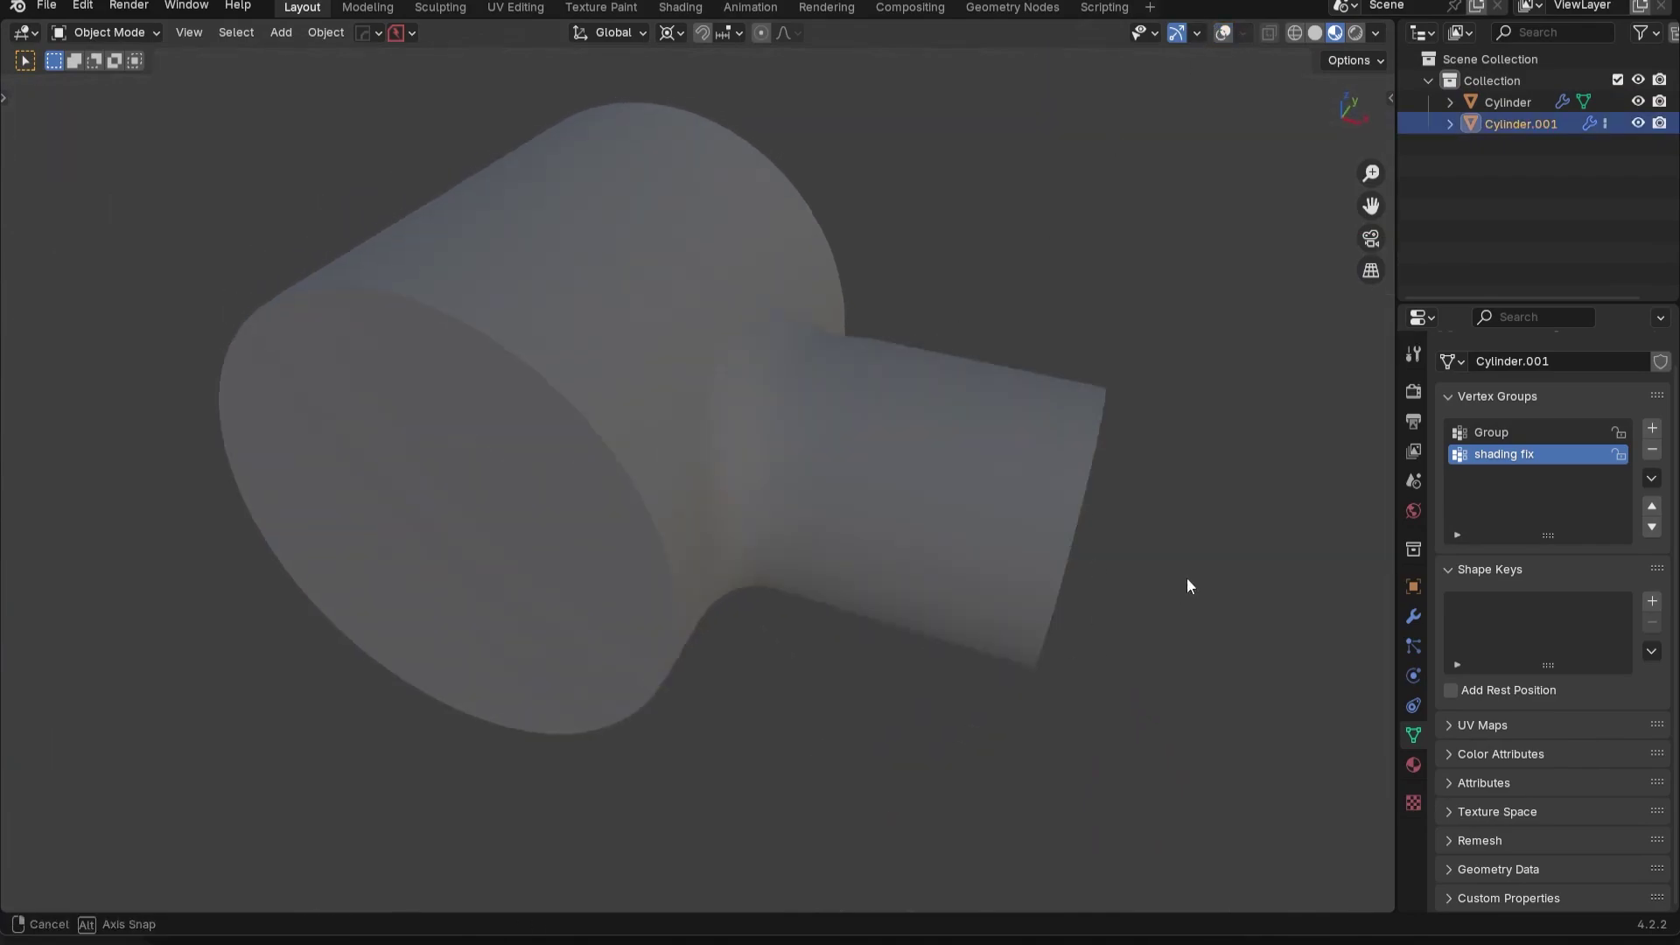
Rotate the boss -9.65° about the global Y axis and reselect it with the viewport overlays shown briefly
key(y)
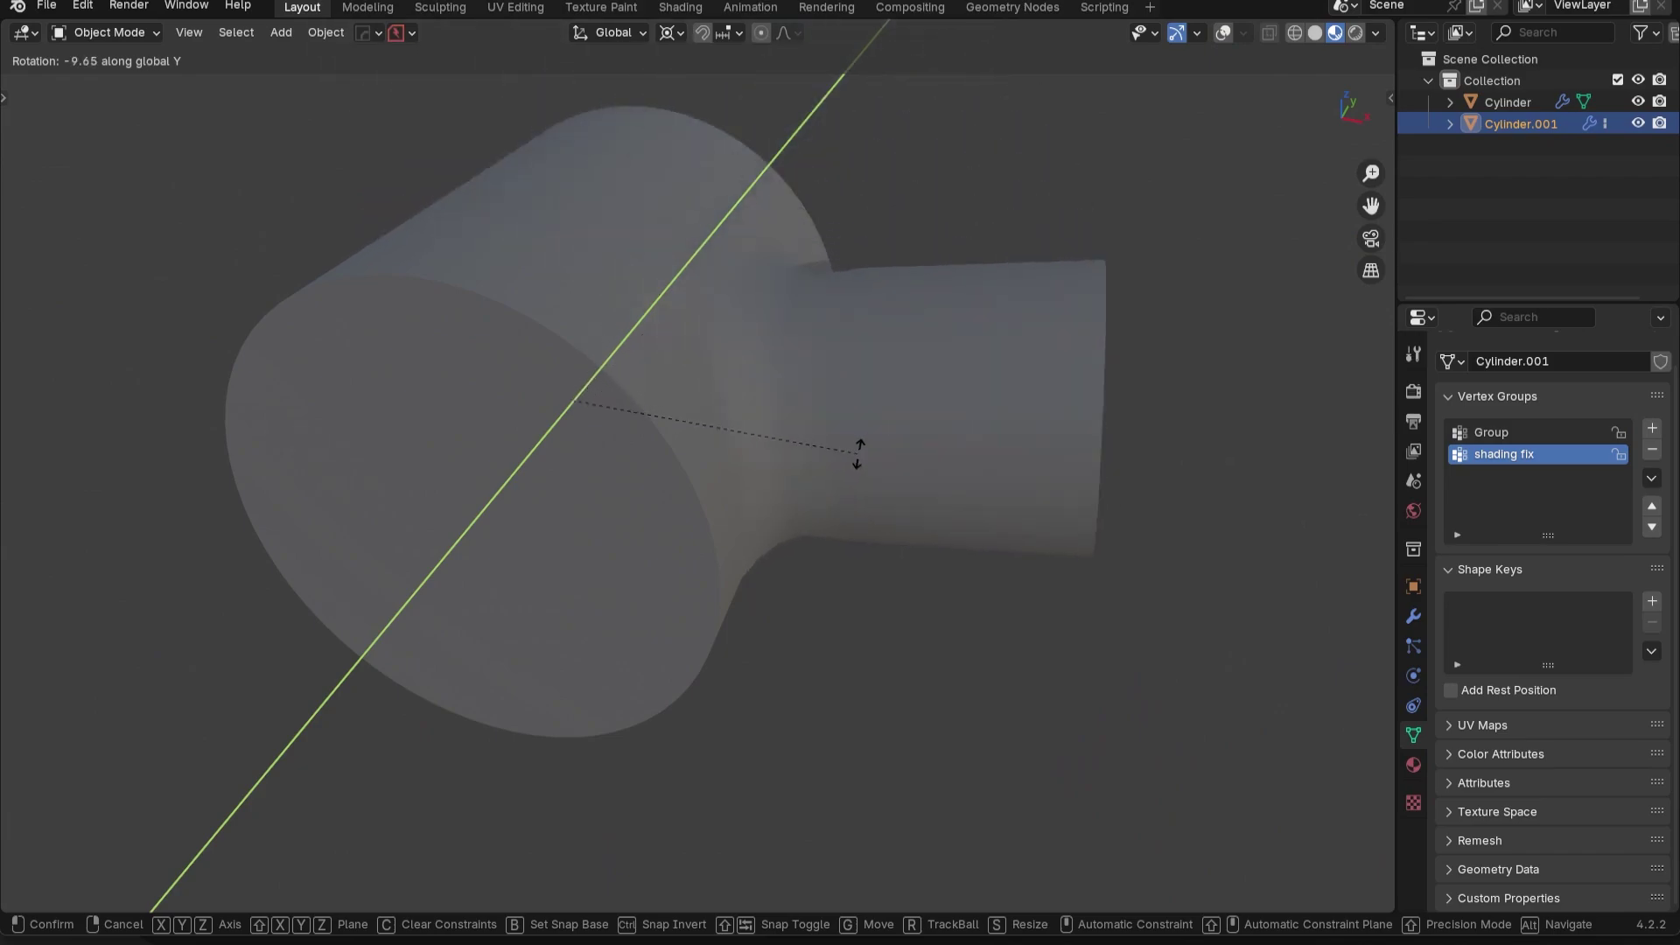
click(937, 491)
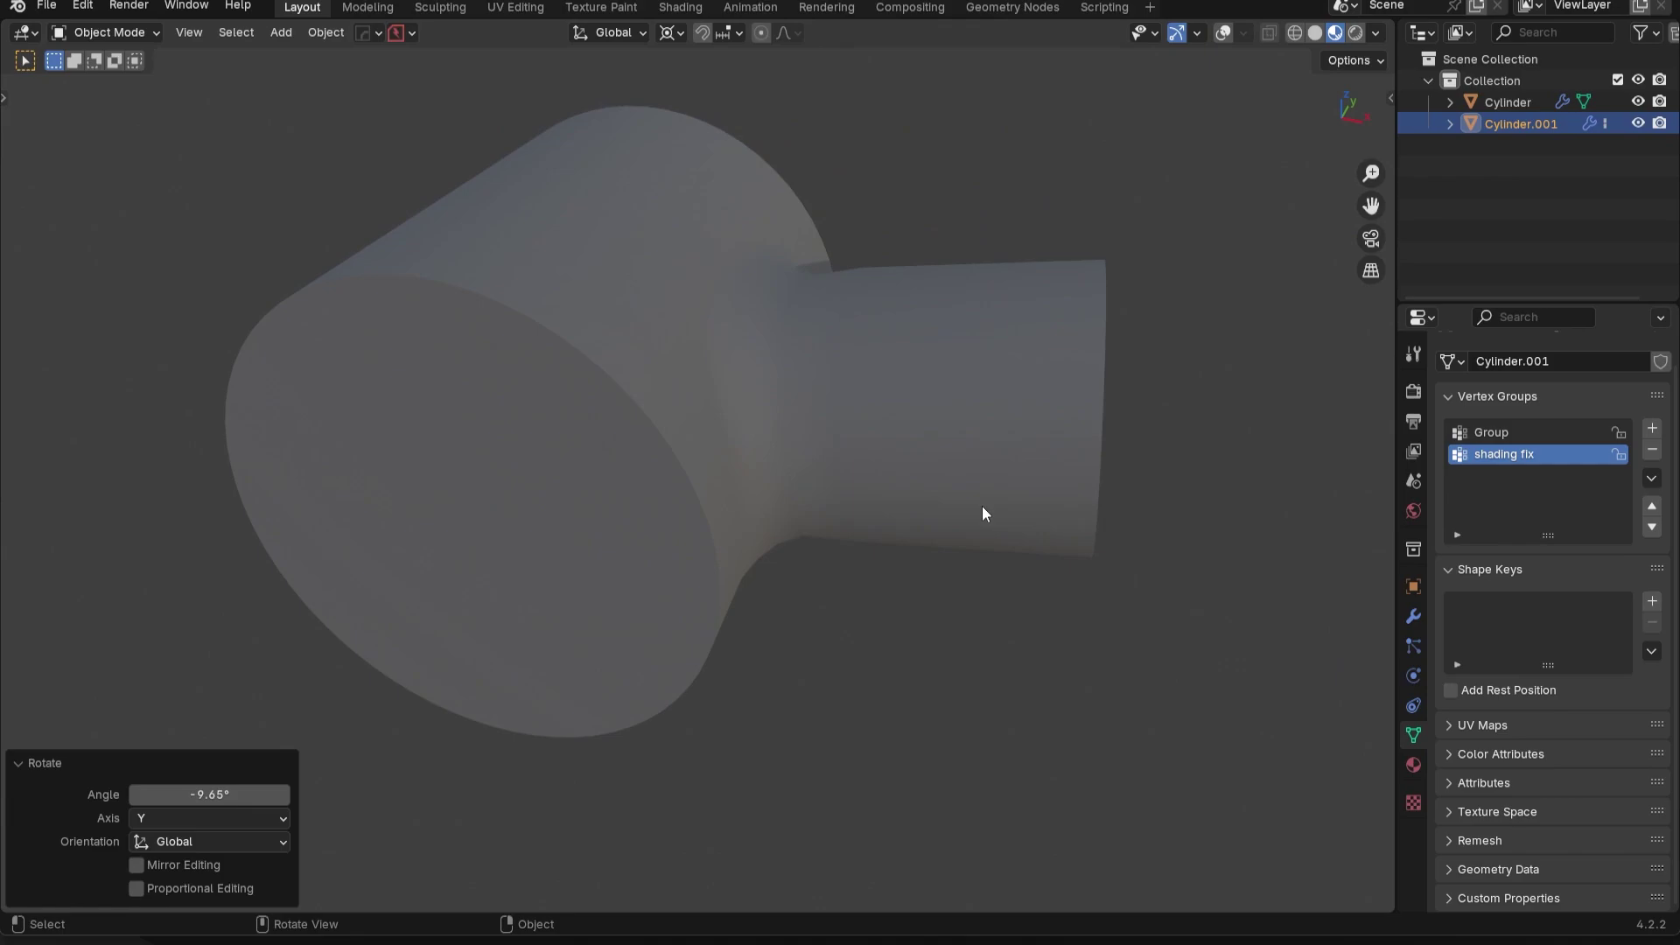
click(1223, 33)
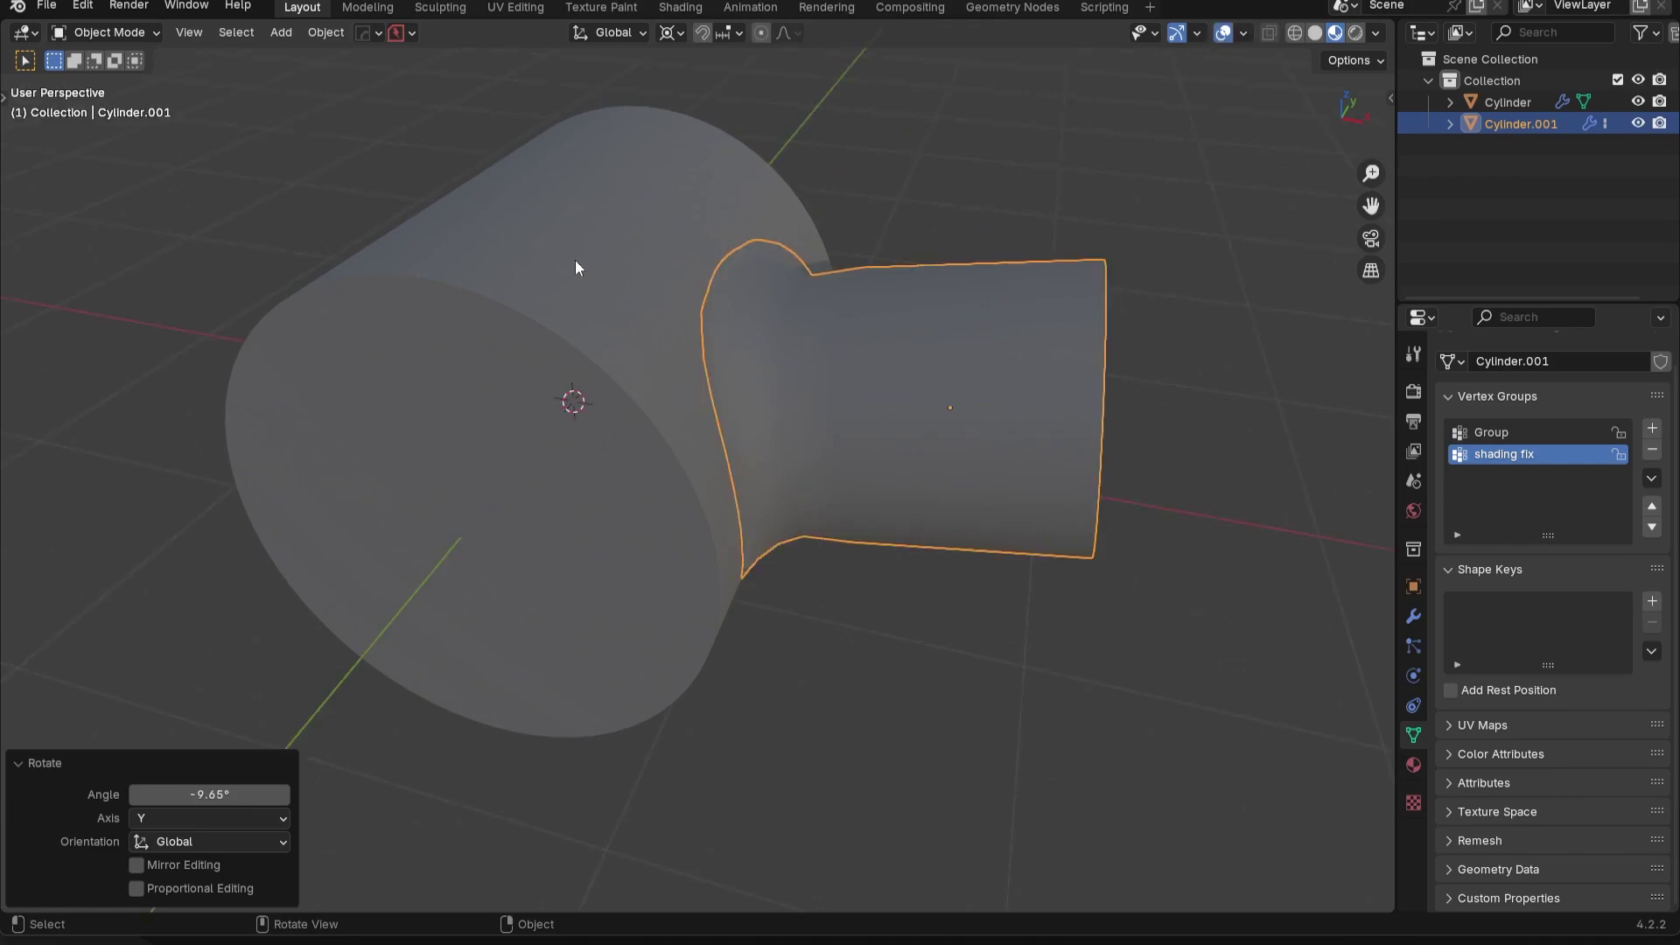
click(869, 334)
click(1223, 32)
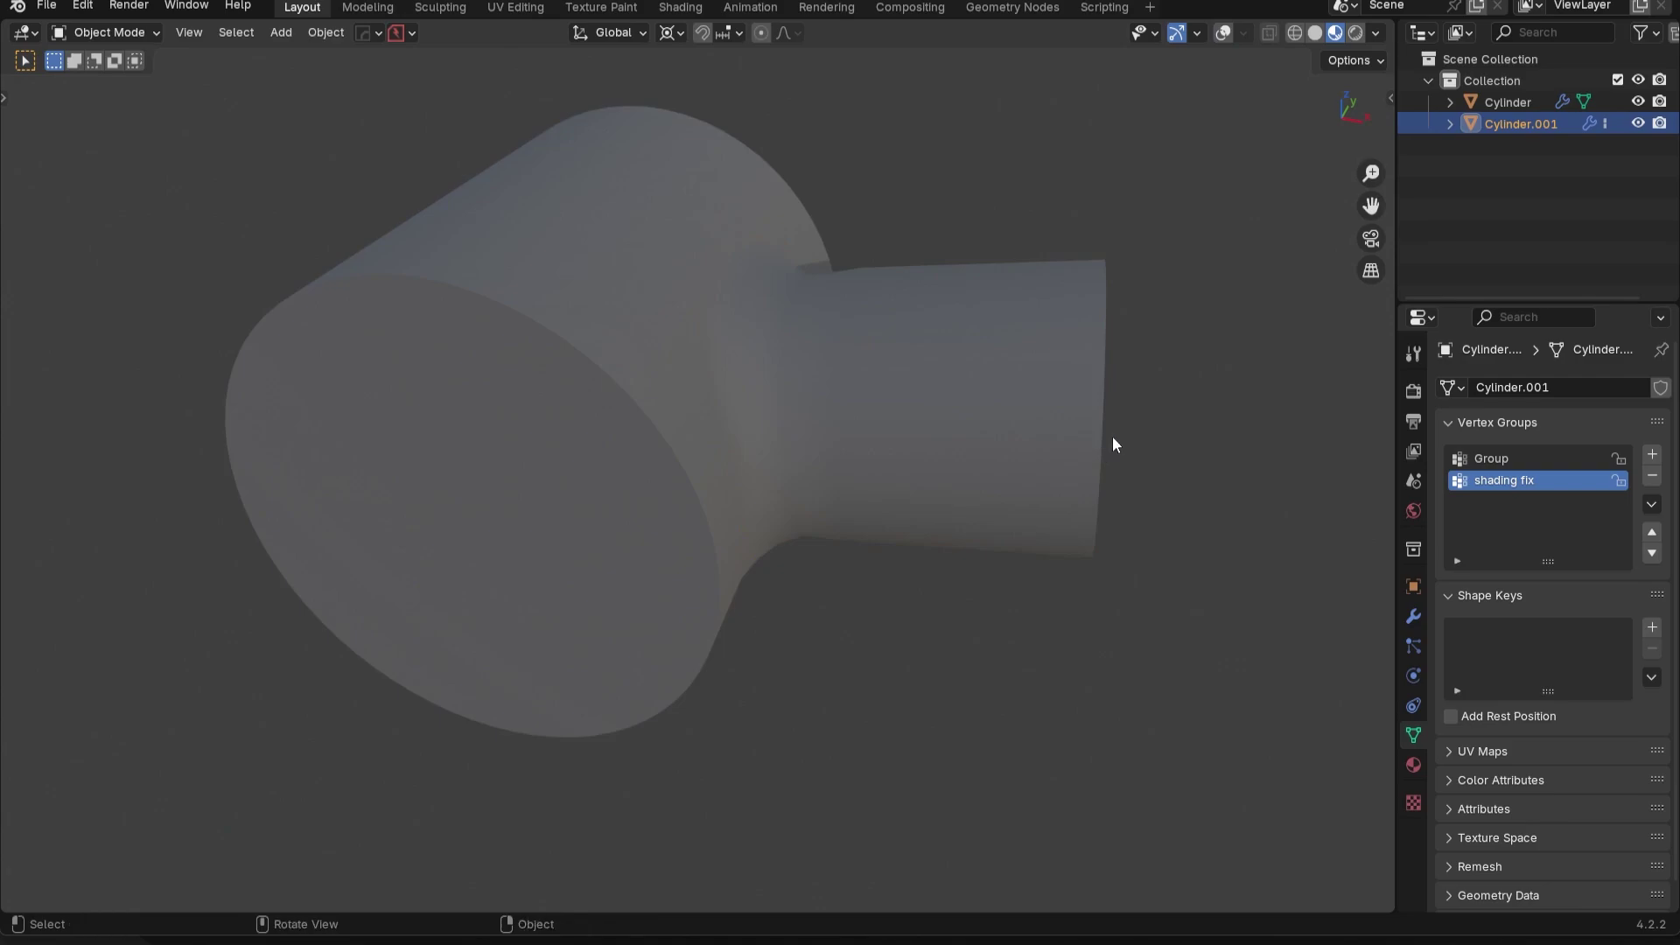
Move the boss about -0.014 m along the global X axis, slightly into the large cylinder
shift+middle_drag(1121, 427, 803, 558)
key(g)
key(x)
click(1091, 549)
Swing the boss around the large cylinder about the global Y axis, finishing with a 25.3° rotation
key(r)
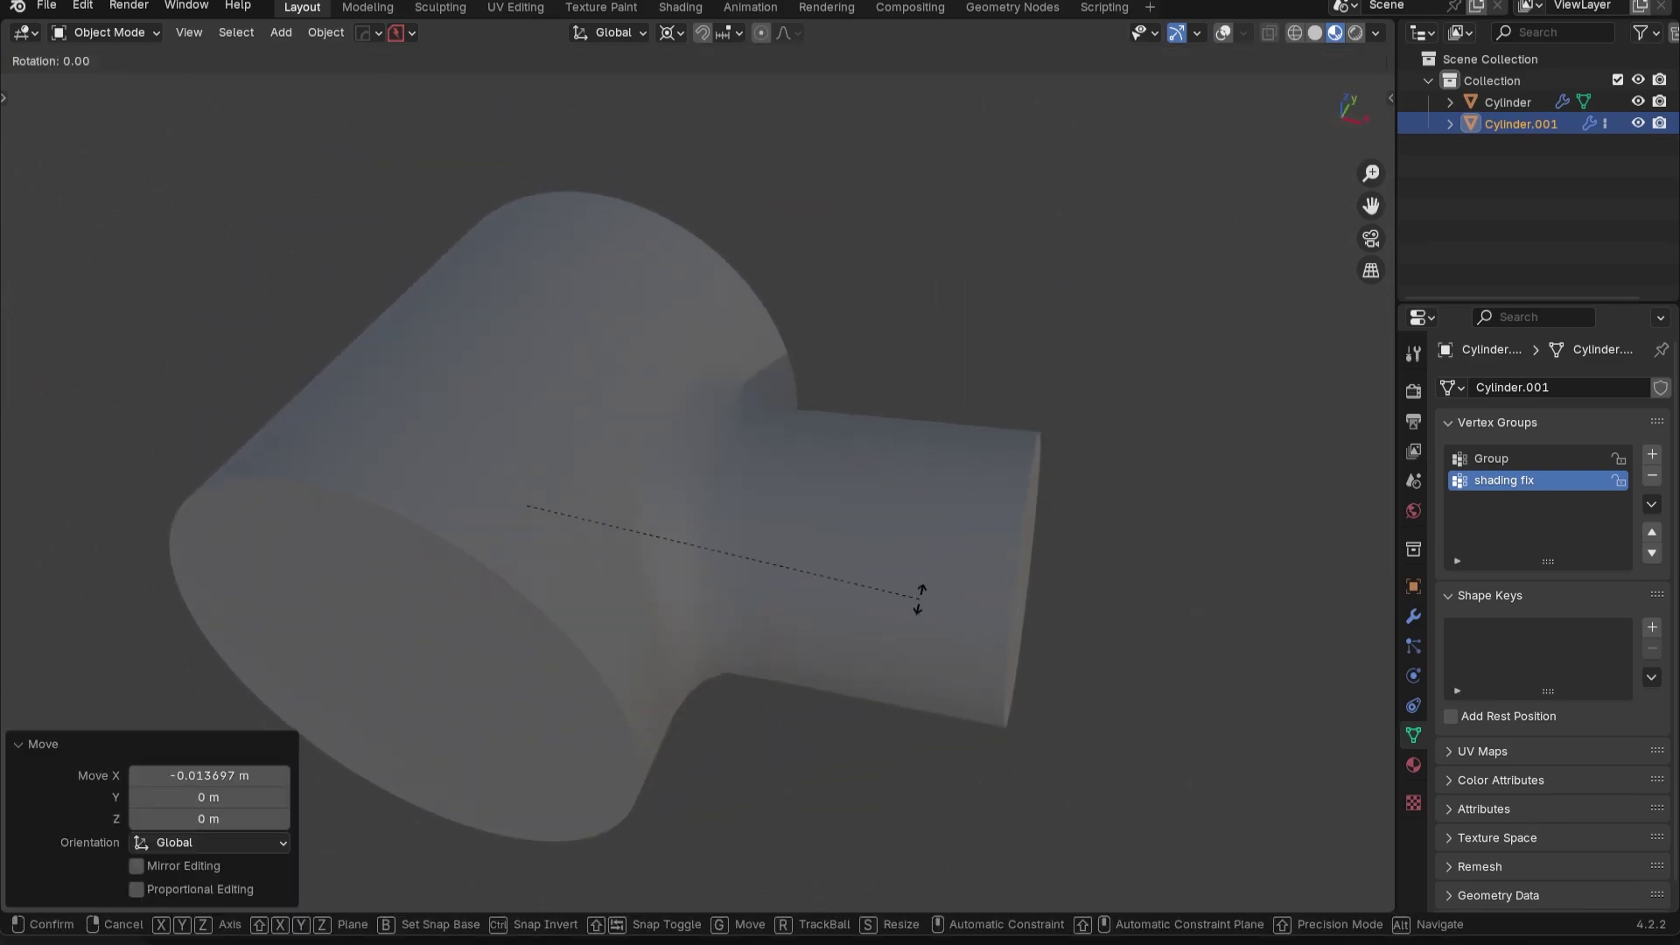
key(x)
key(y)
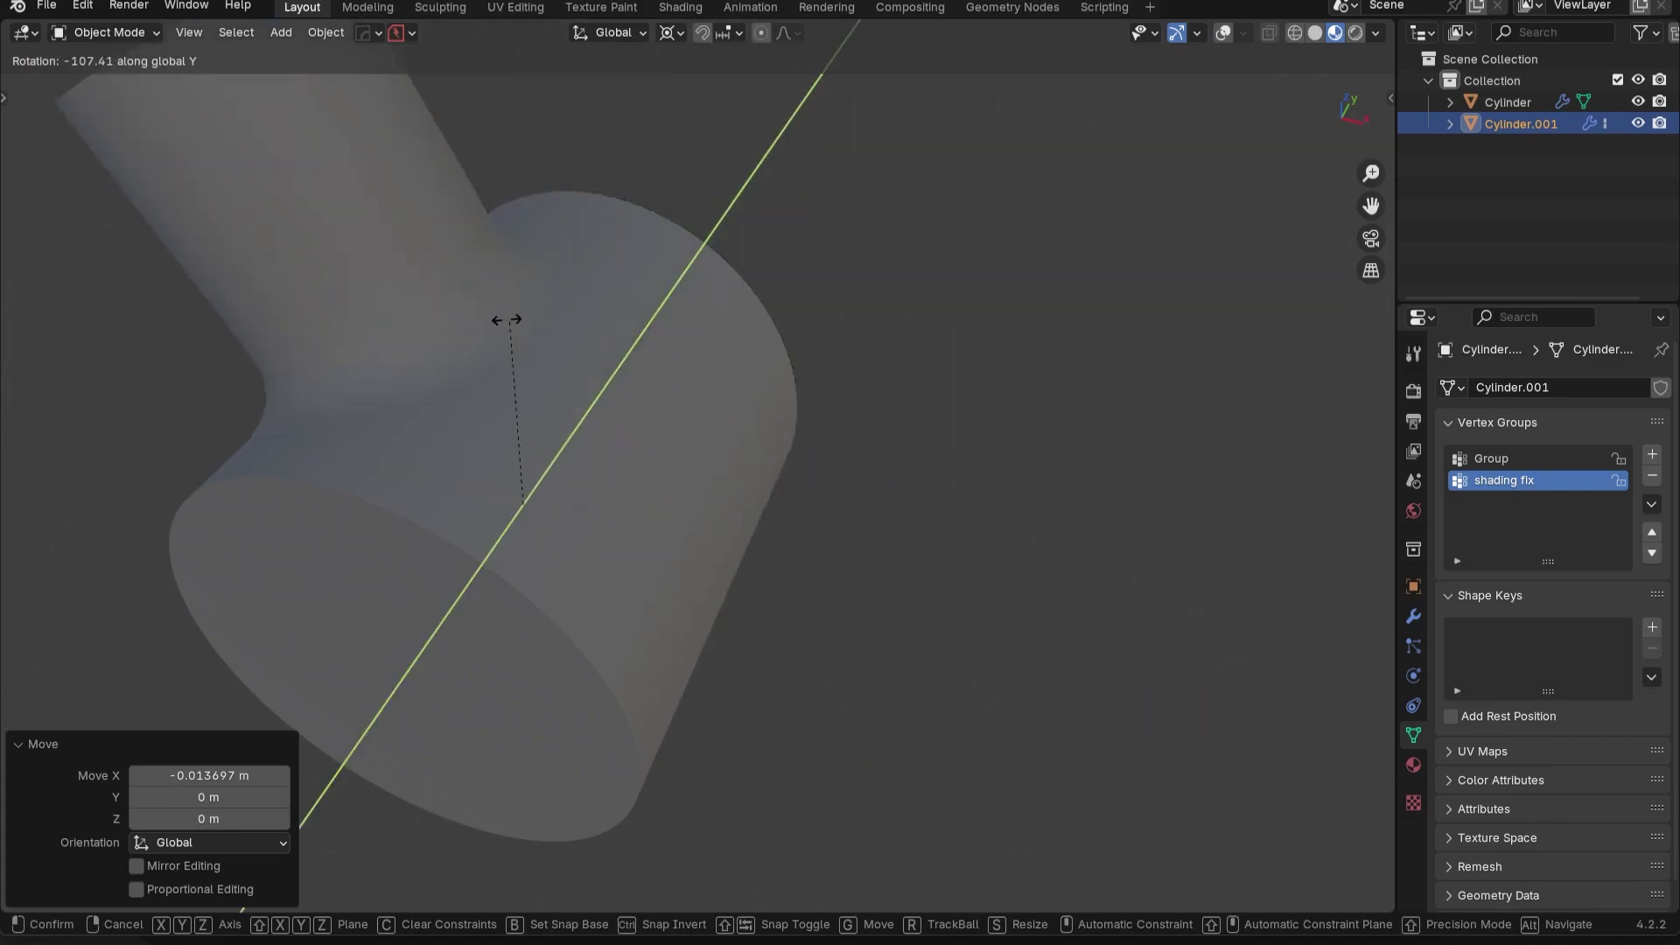
click(736, 469)
middle_drag(736, 469, 851, 240)
key(r)
key(y)
click(371, 302)
Inspect the repositioned boss's seam, turn the viewport overlays back on and deselect everything
middle_drag(752, 306, 768, 460)
key(n)
middle_drag(769, 460, 749, 469)
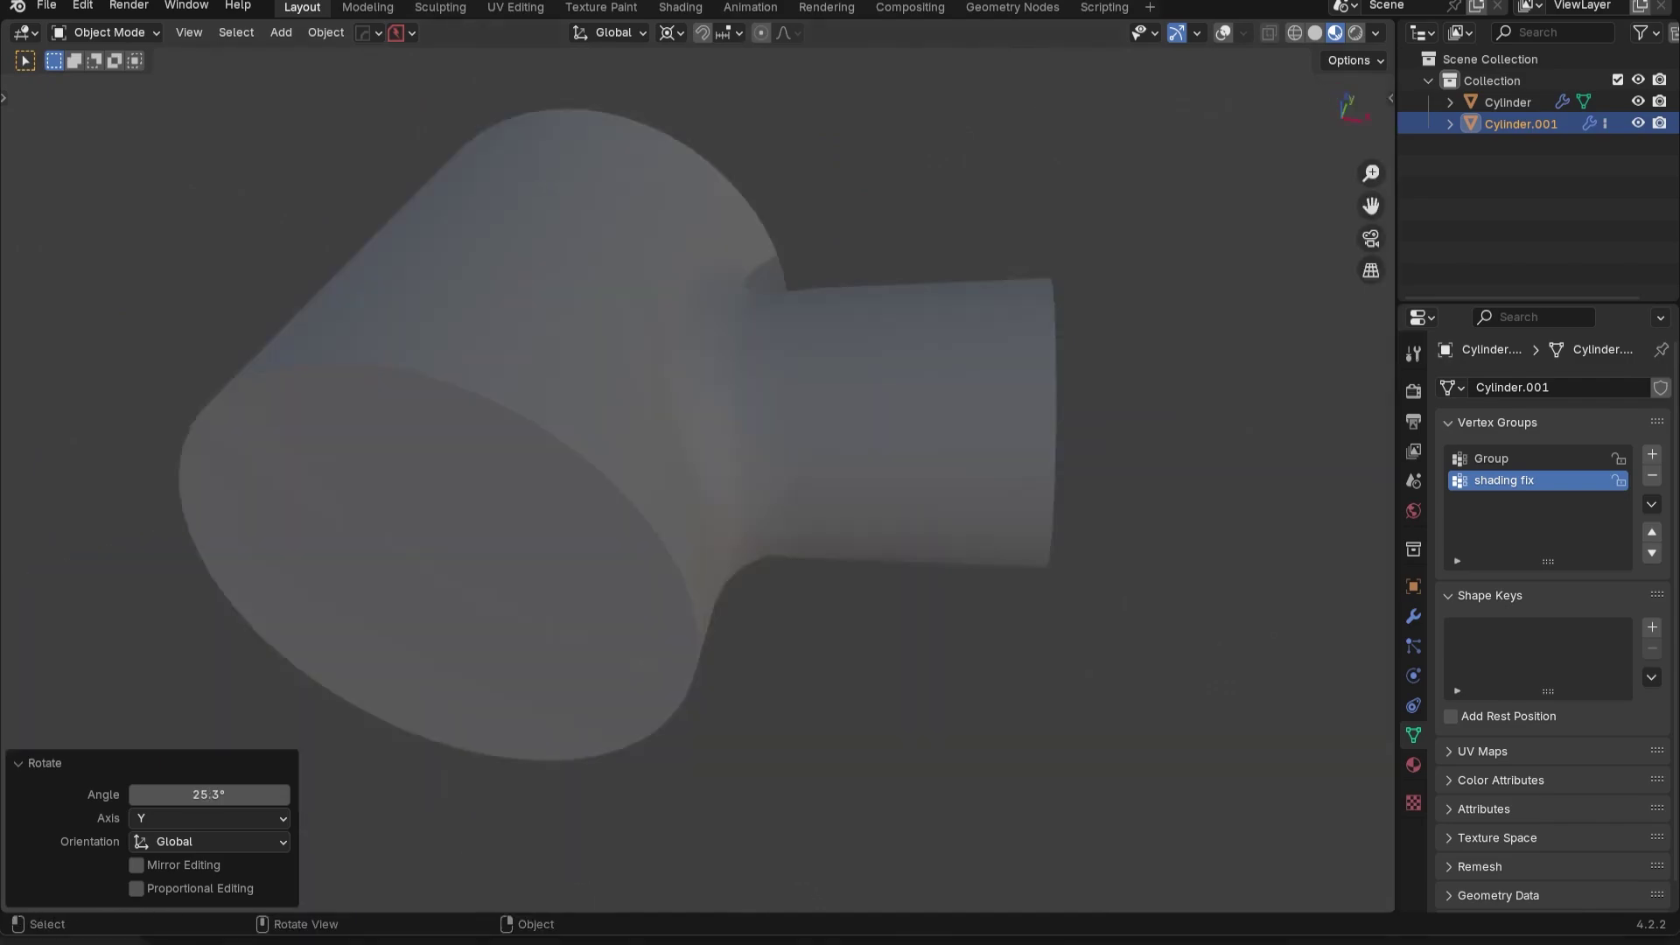
middle_drag(919, 480, 867, 514)
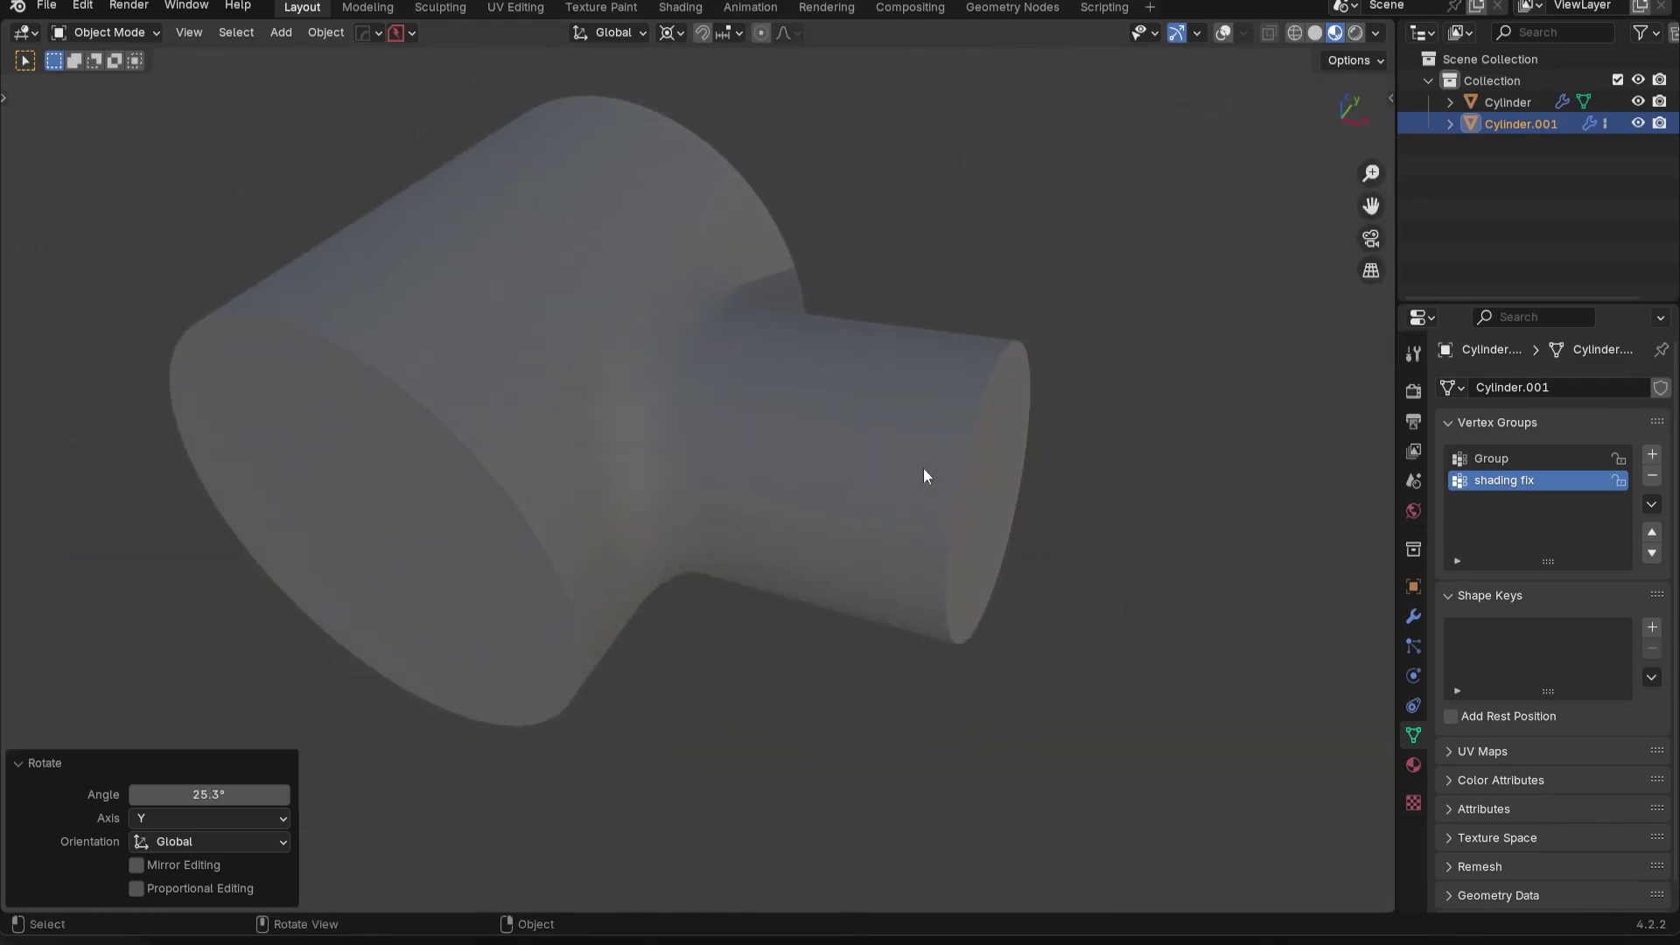
click(1223, 35)
middle_drag(1006, 453, 968, 479)
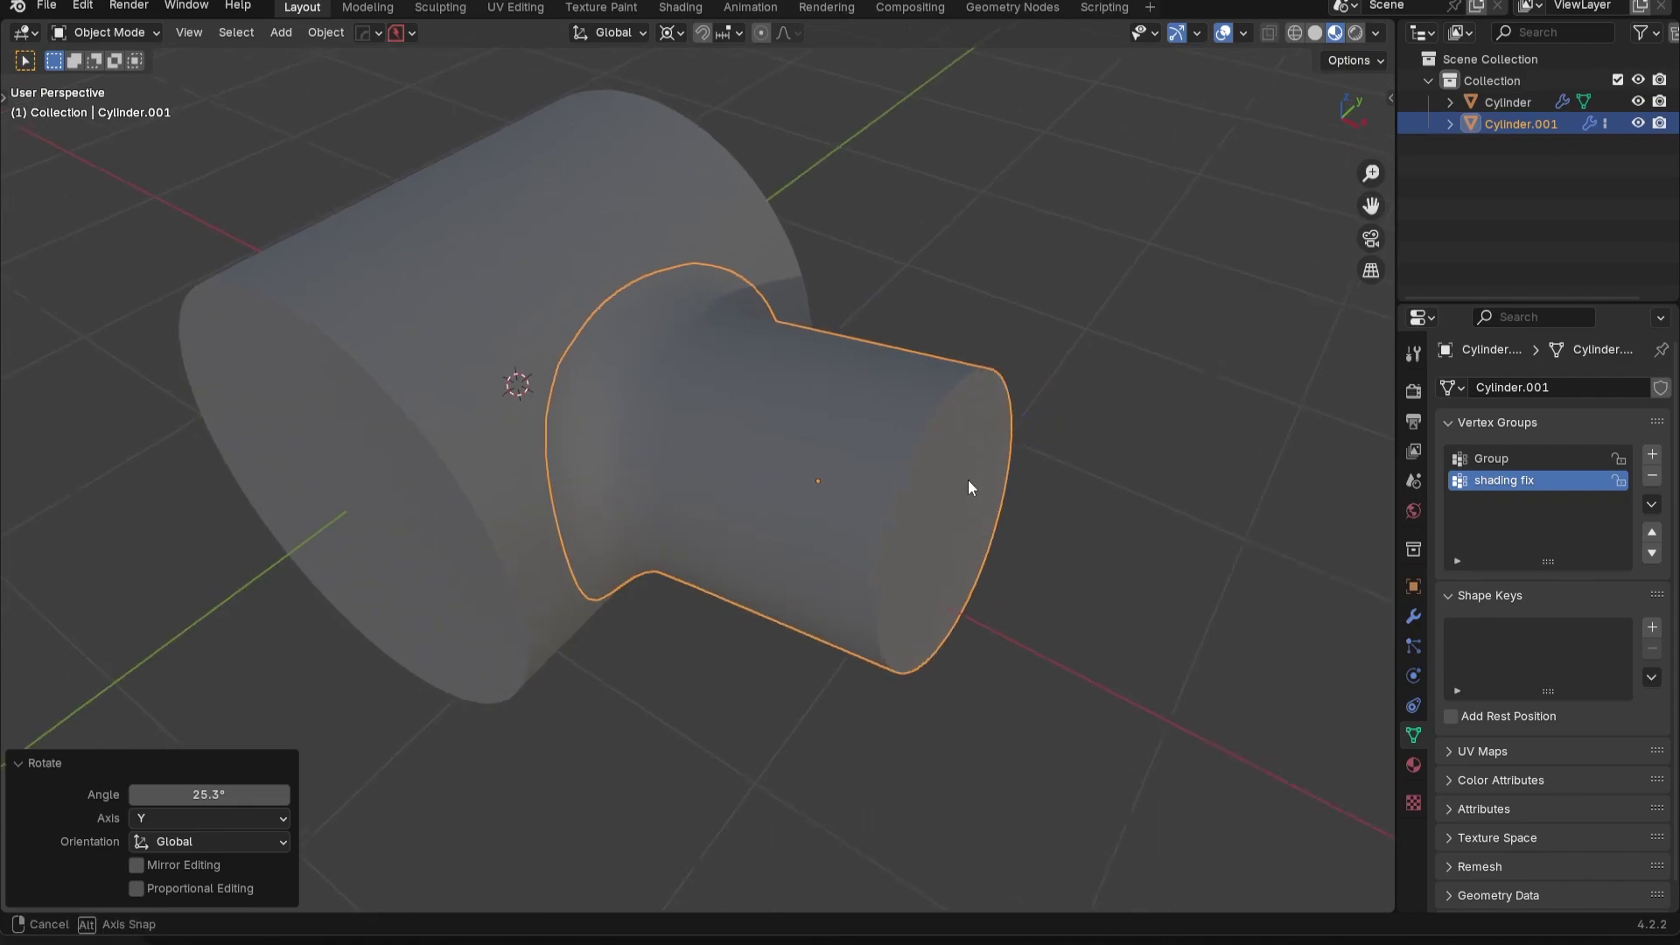
key(a)
key(a)
click(1413, 616)
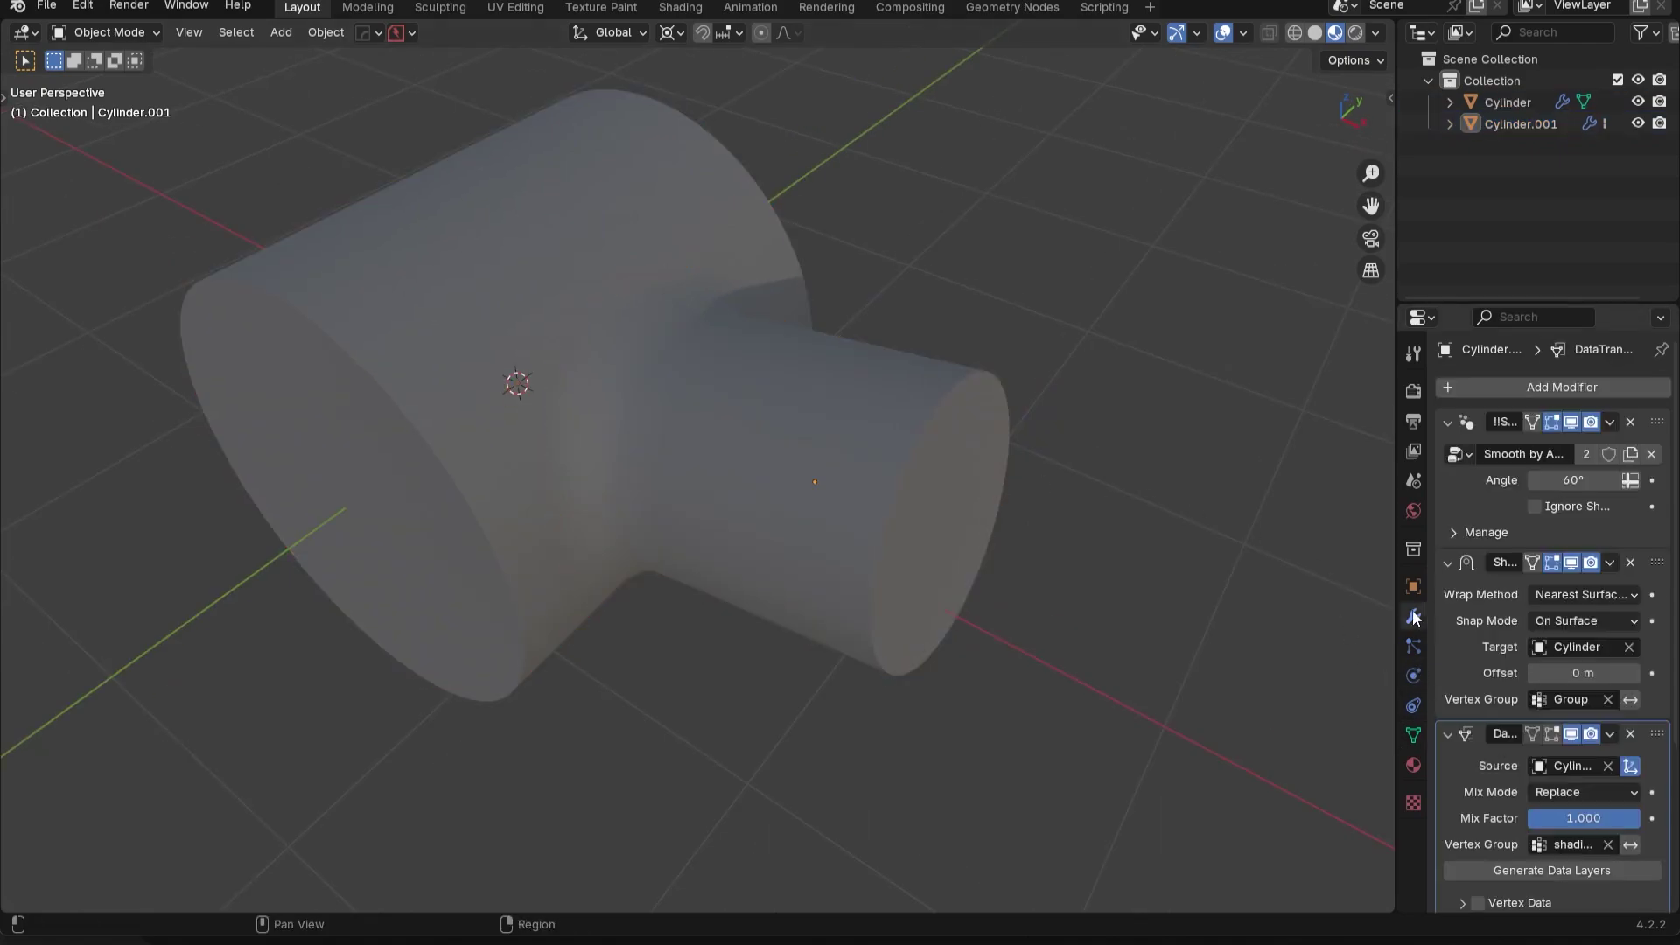
Lighten the base color of the boss's shared material Material.001 to a light grey
click(645, 377)
click(1411, 764)
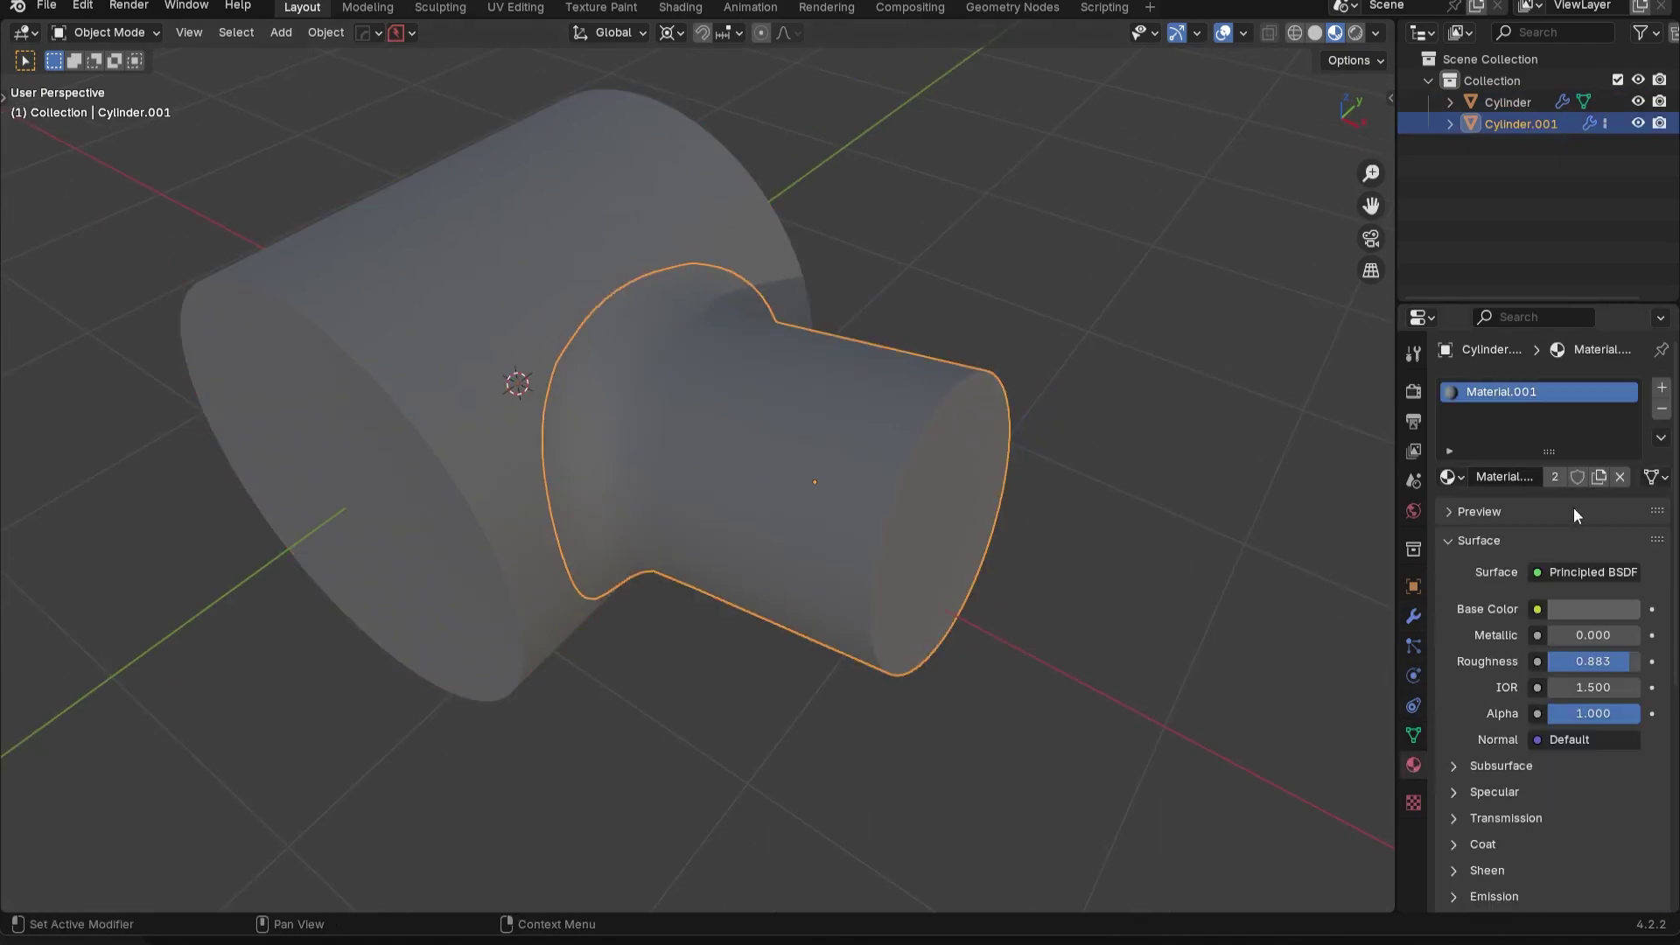
click(1595, 608)
drag(1638, 353, 1638, 289)
Deselect the boss and examine the flare's seam shading up close in the lighter material
key(a)
middle_drag(975, 471, 774, 423)
scroll(560, 408, up, 4)
shift+middle_drag(538, 405, 748, 631)
scroll(788, 516, down, 5)
scroll(747, 630, up, 4)
scroll(692, 407, down, 5)
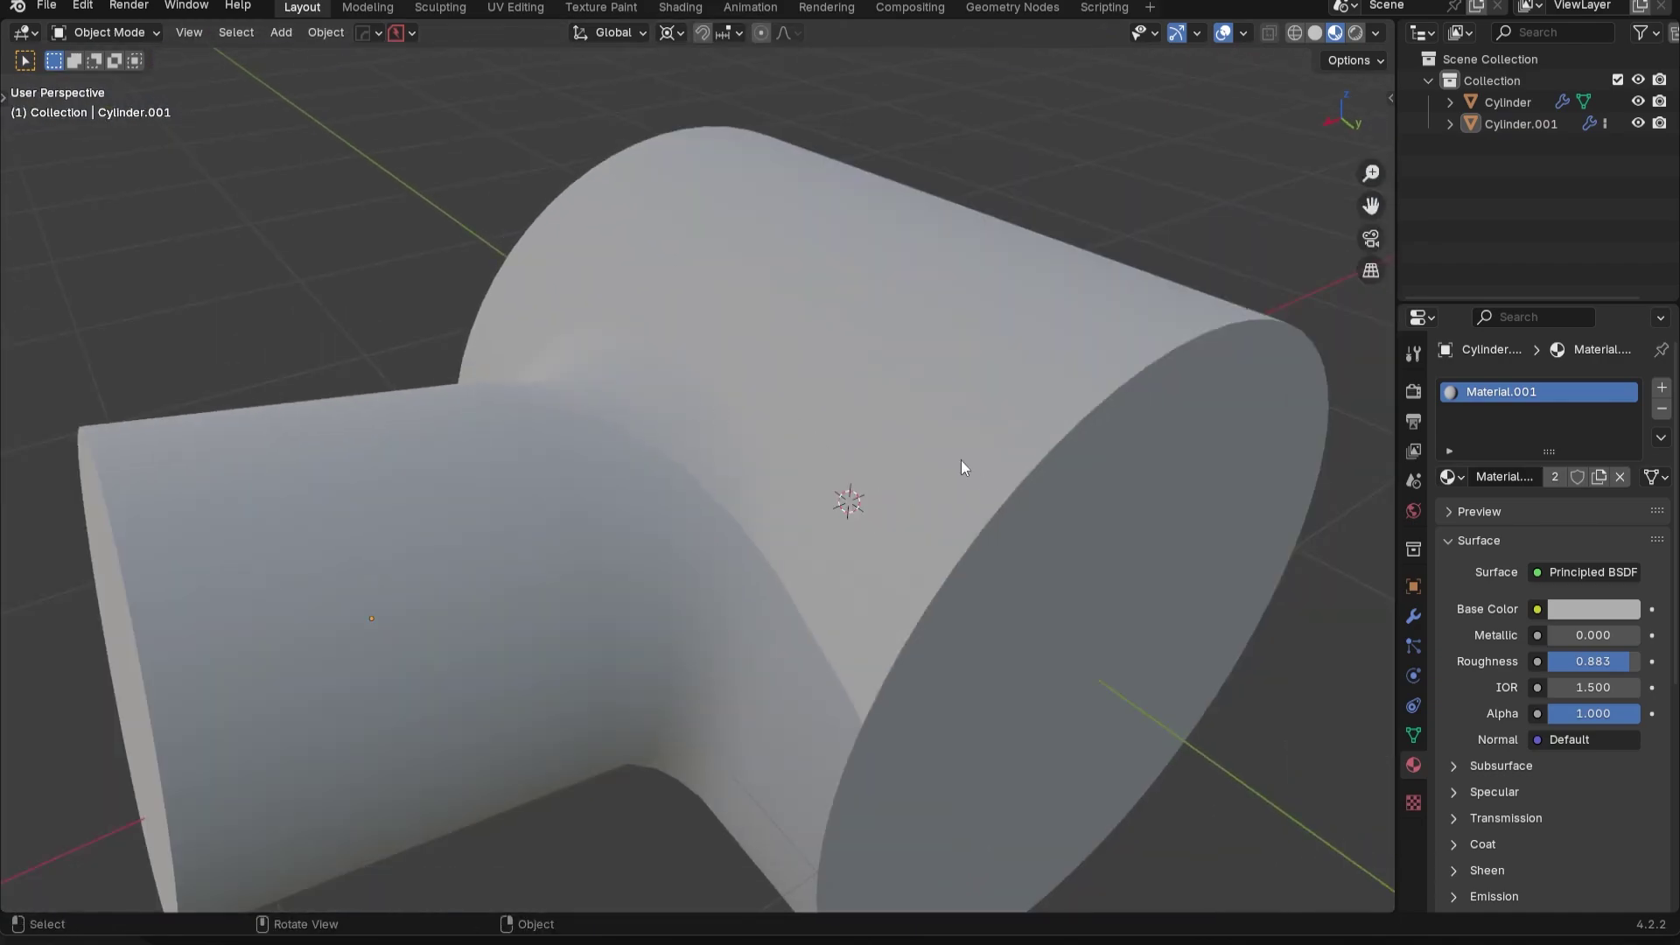
Hide the overlays and toggle the boss's Data Transfer and Shrinkwrap modifiers off and back on in the viewport to compare the seam
click(961, 461)
click(1413, 616)
click(1224, 32)
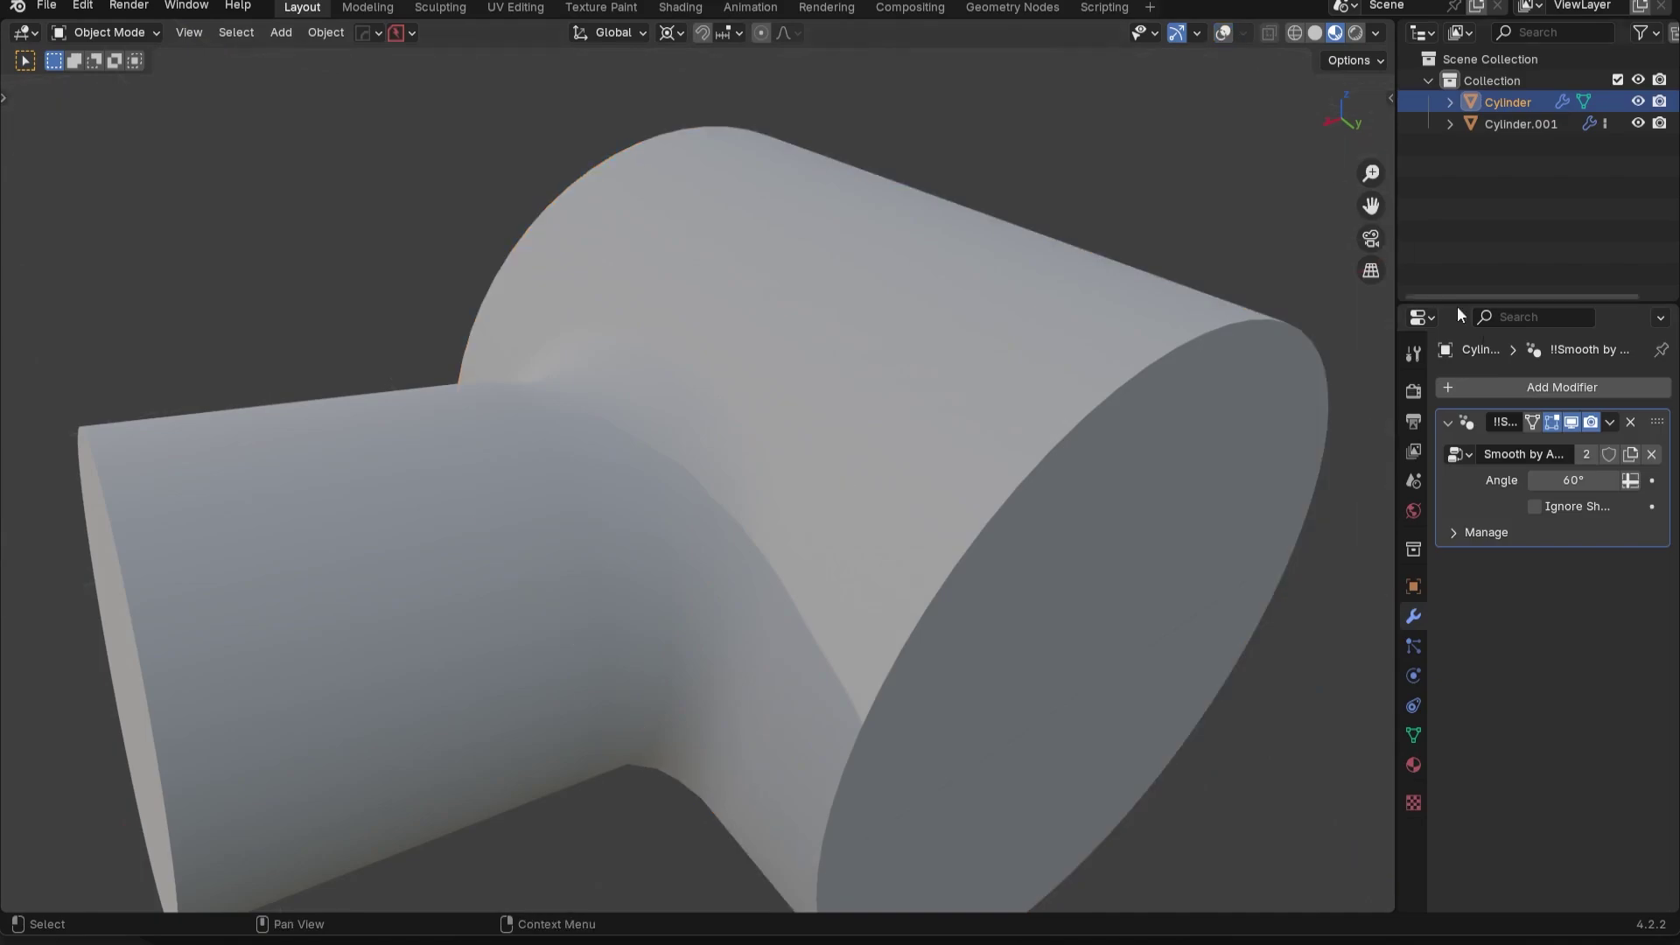
click(495, 547)
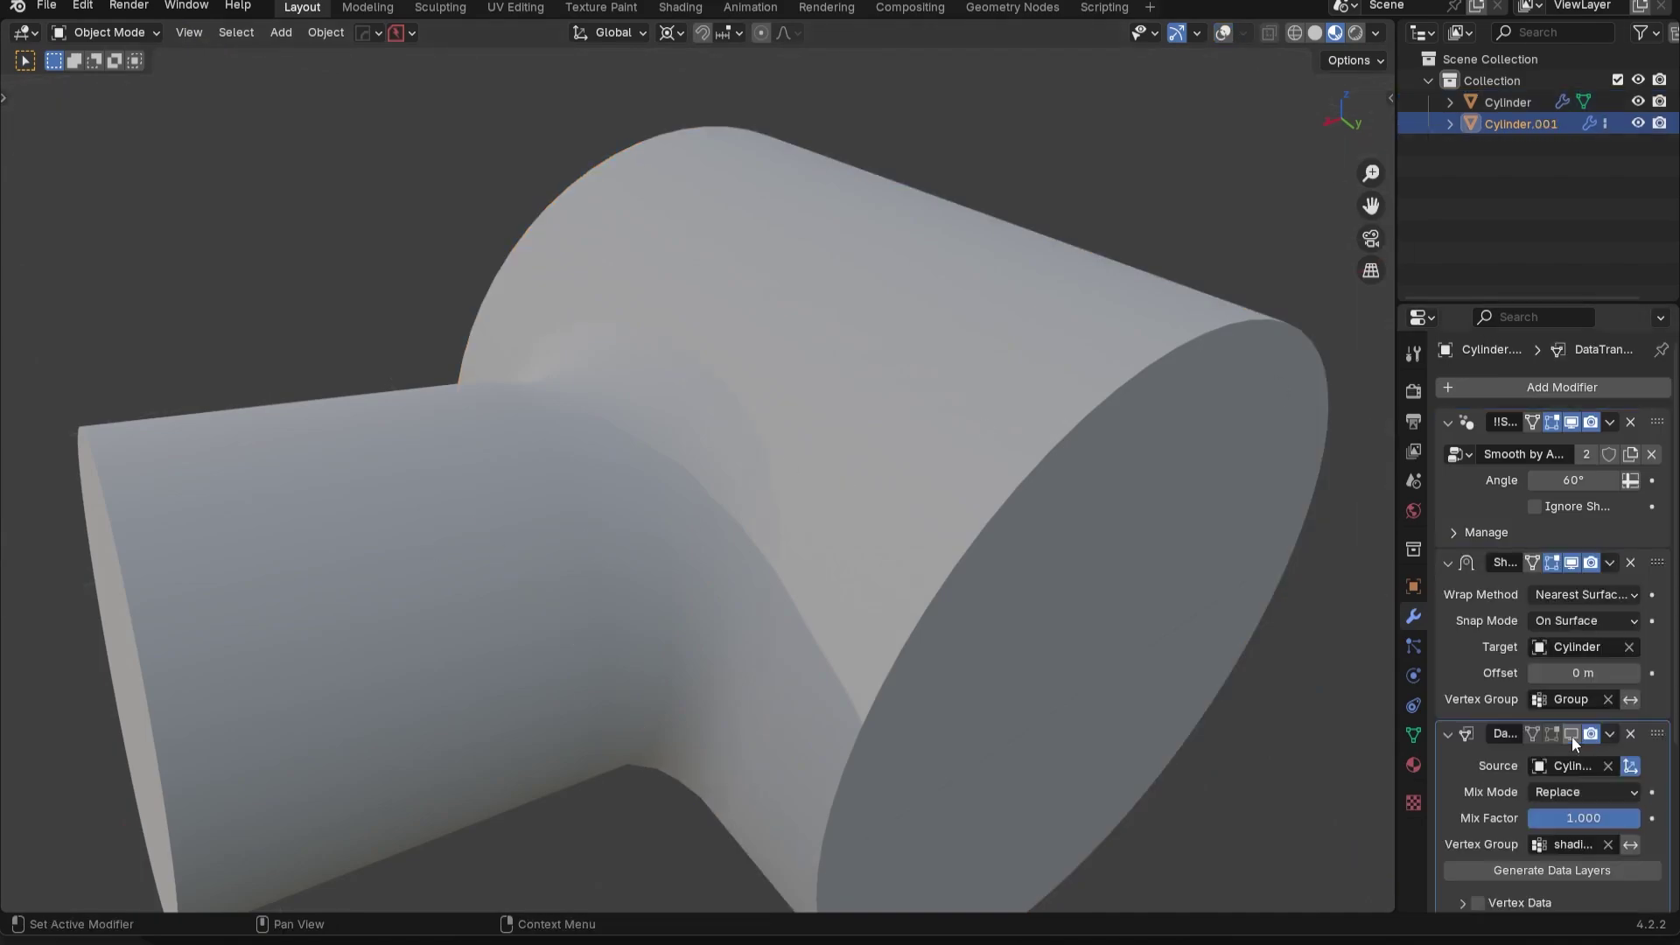
click(1573, 563)
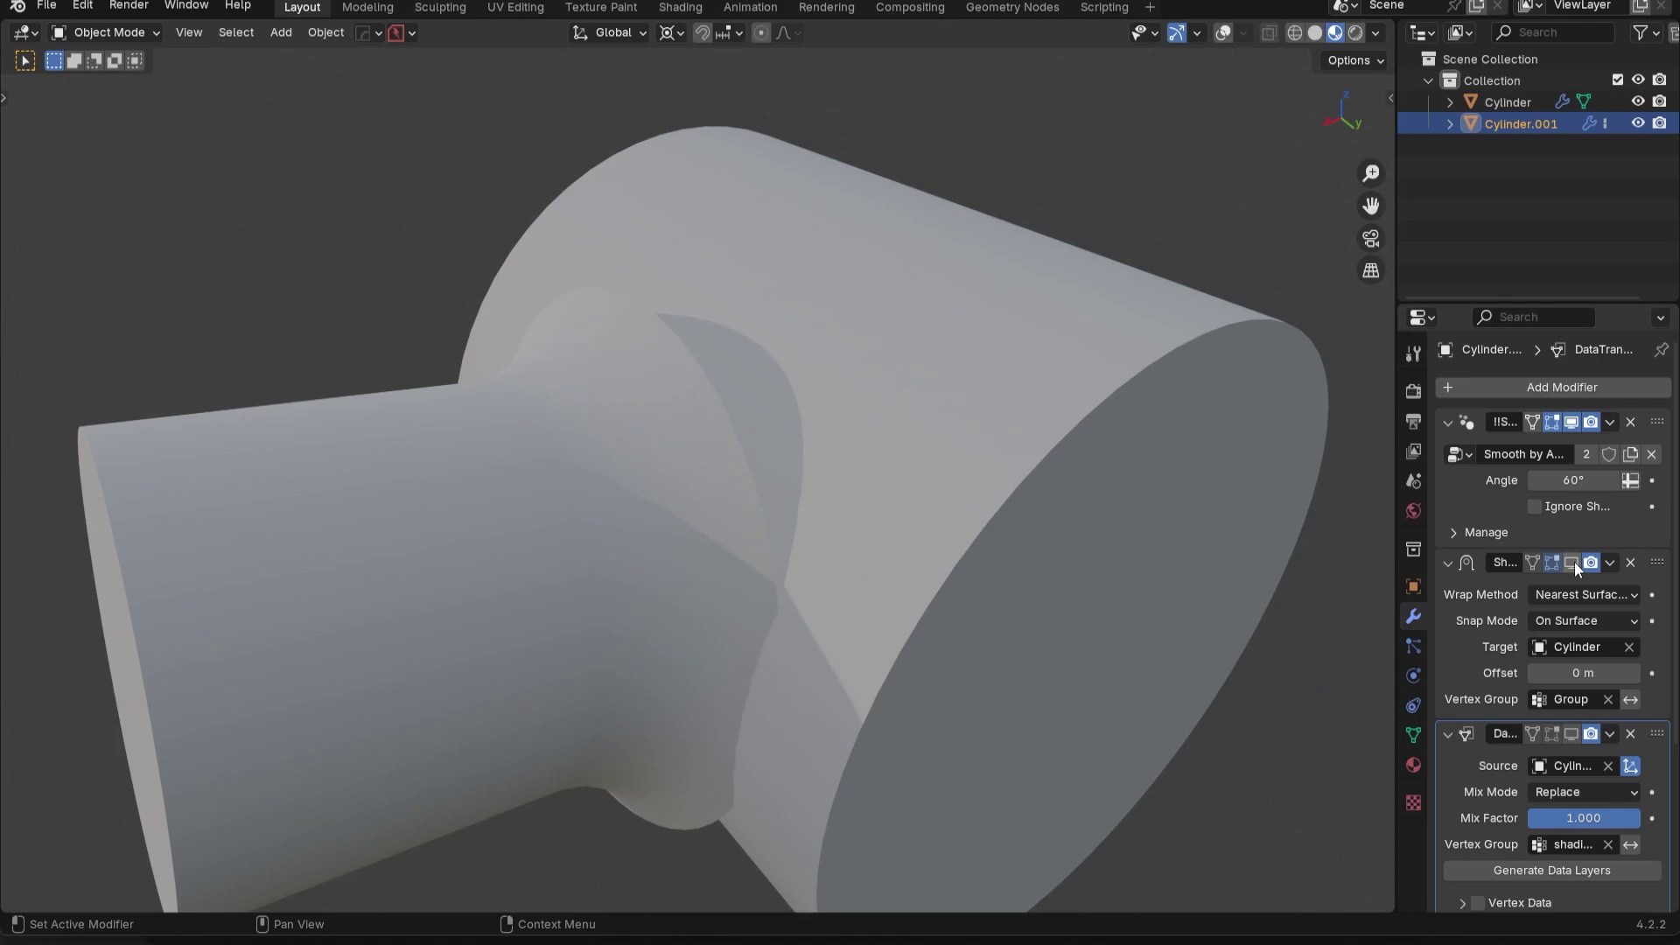
click(1572, 562)
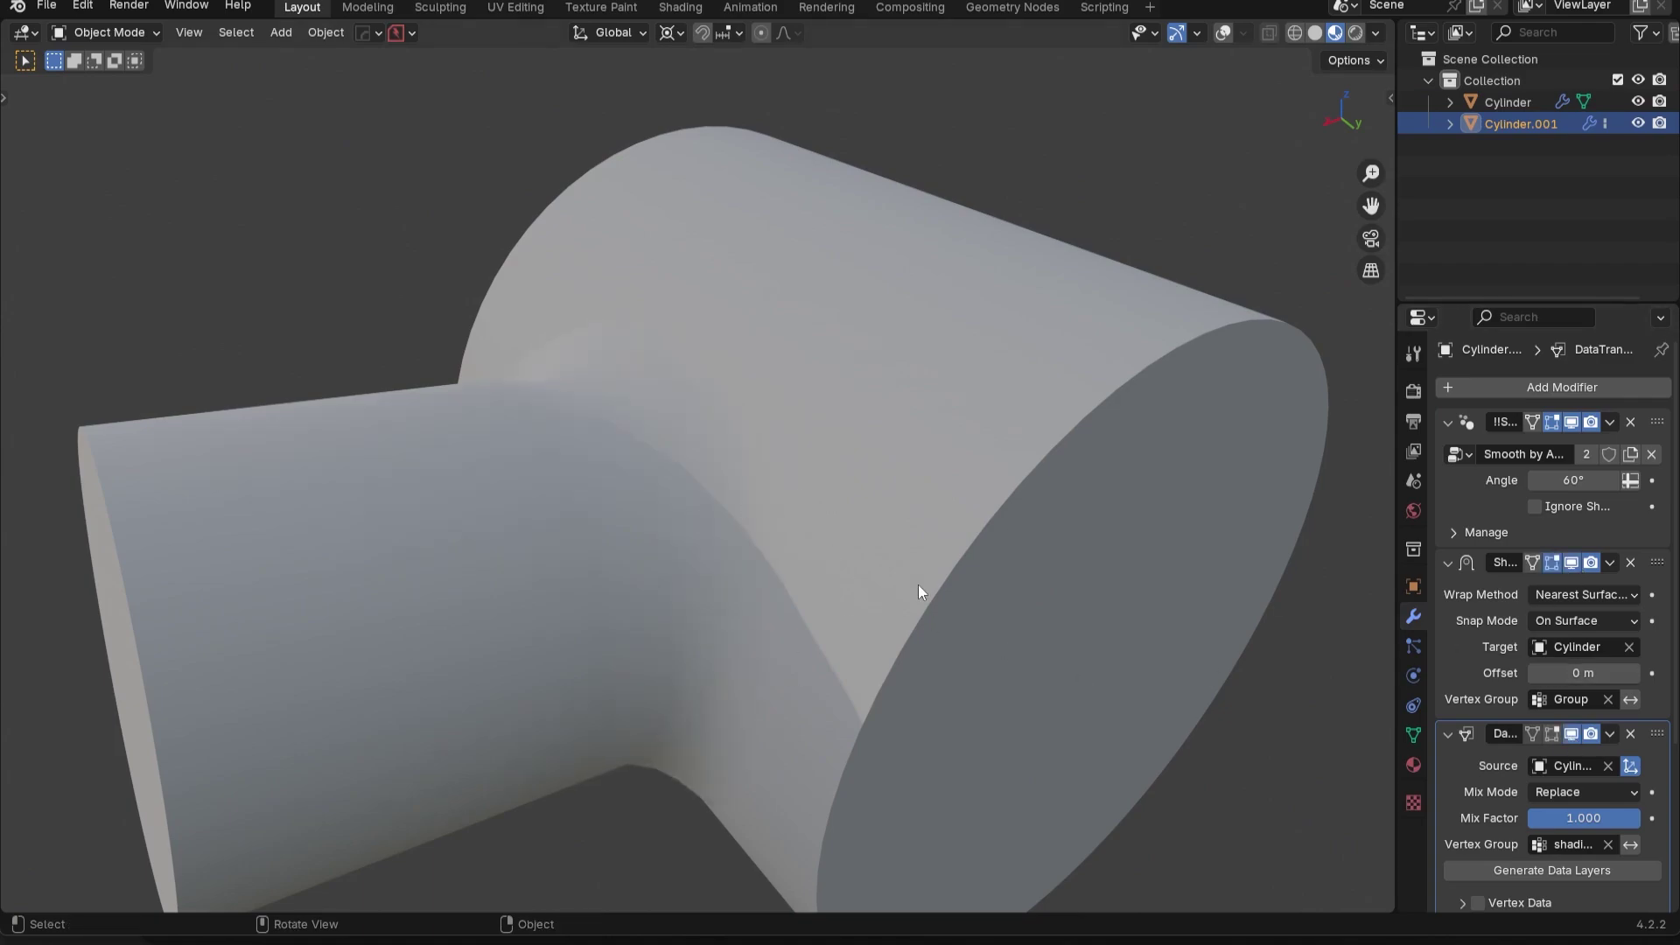
Review the blended joint between the boss and the large cylinder from several angles and from farther away
middle_drag(918, 587, 778, 612)
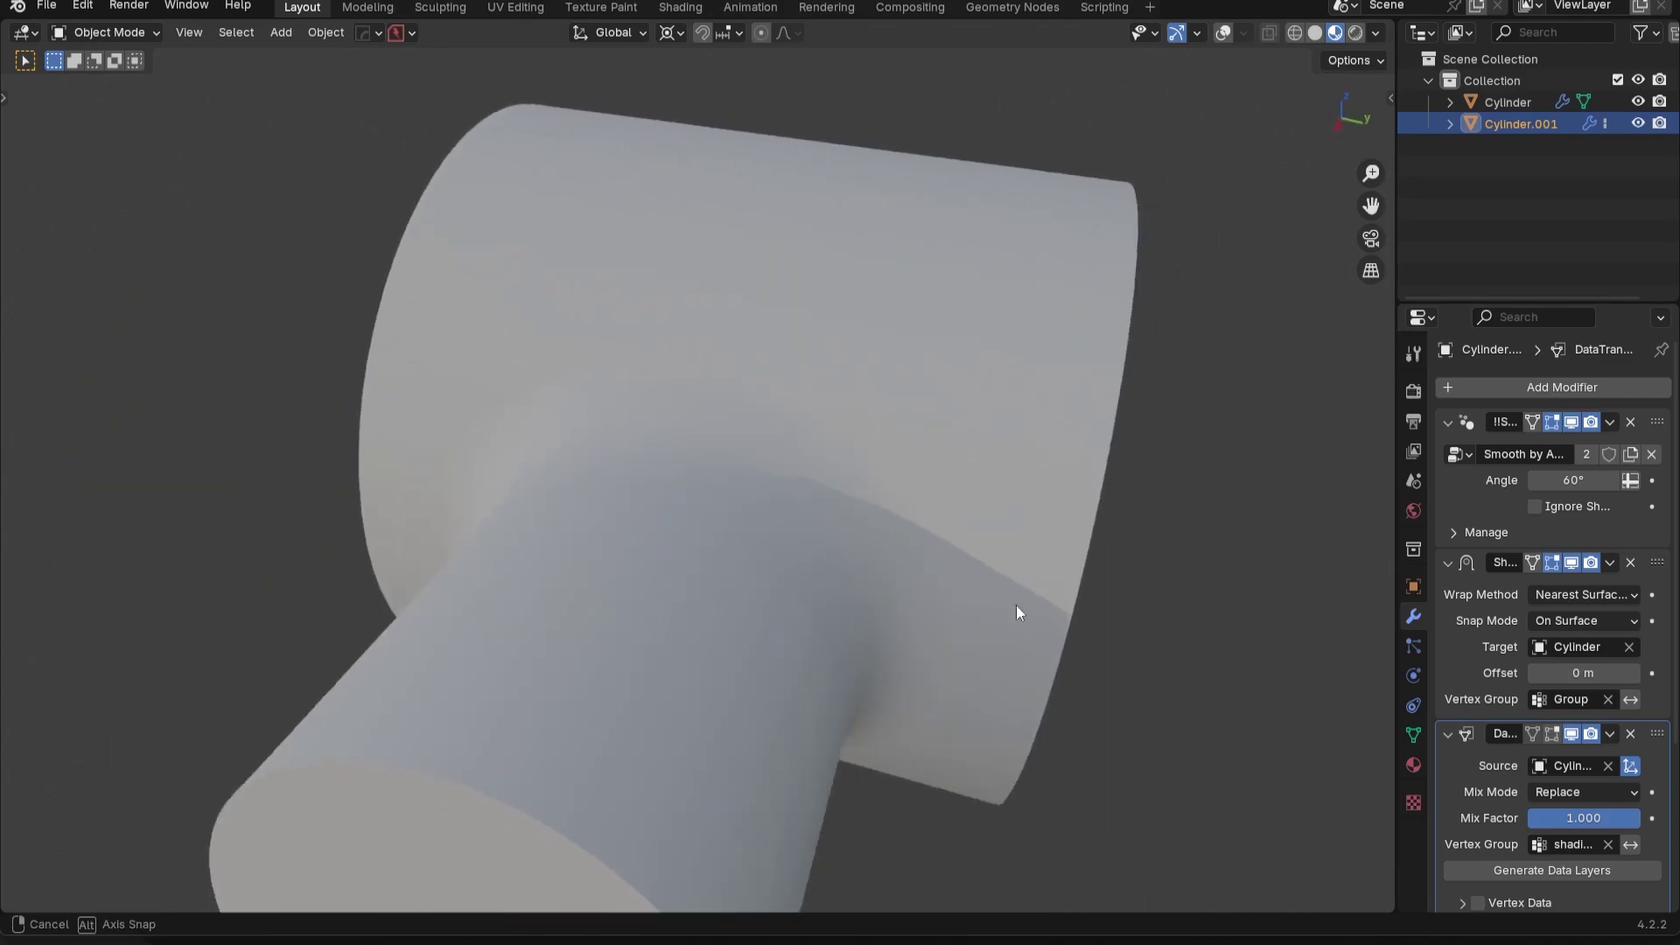
middle_drag(1020, 613, 280, 741)
scroll(817, 527, down, 5)
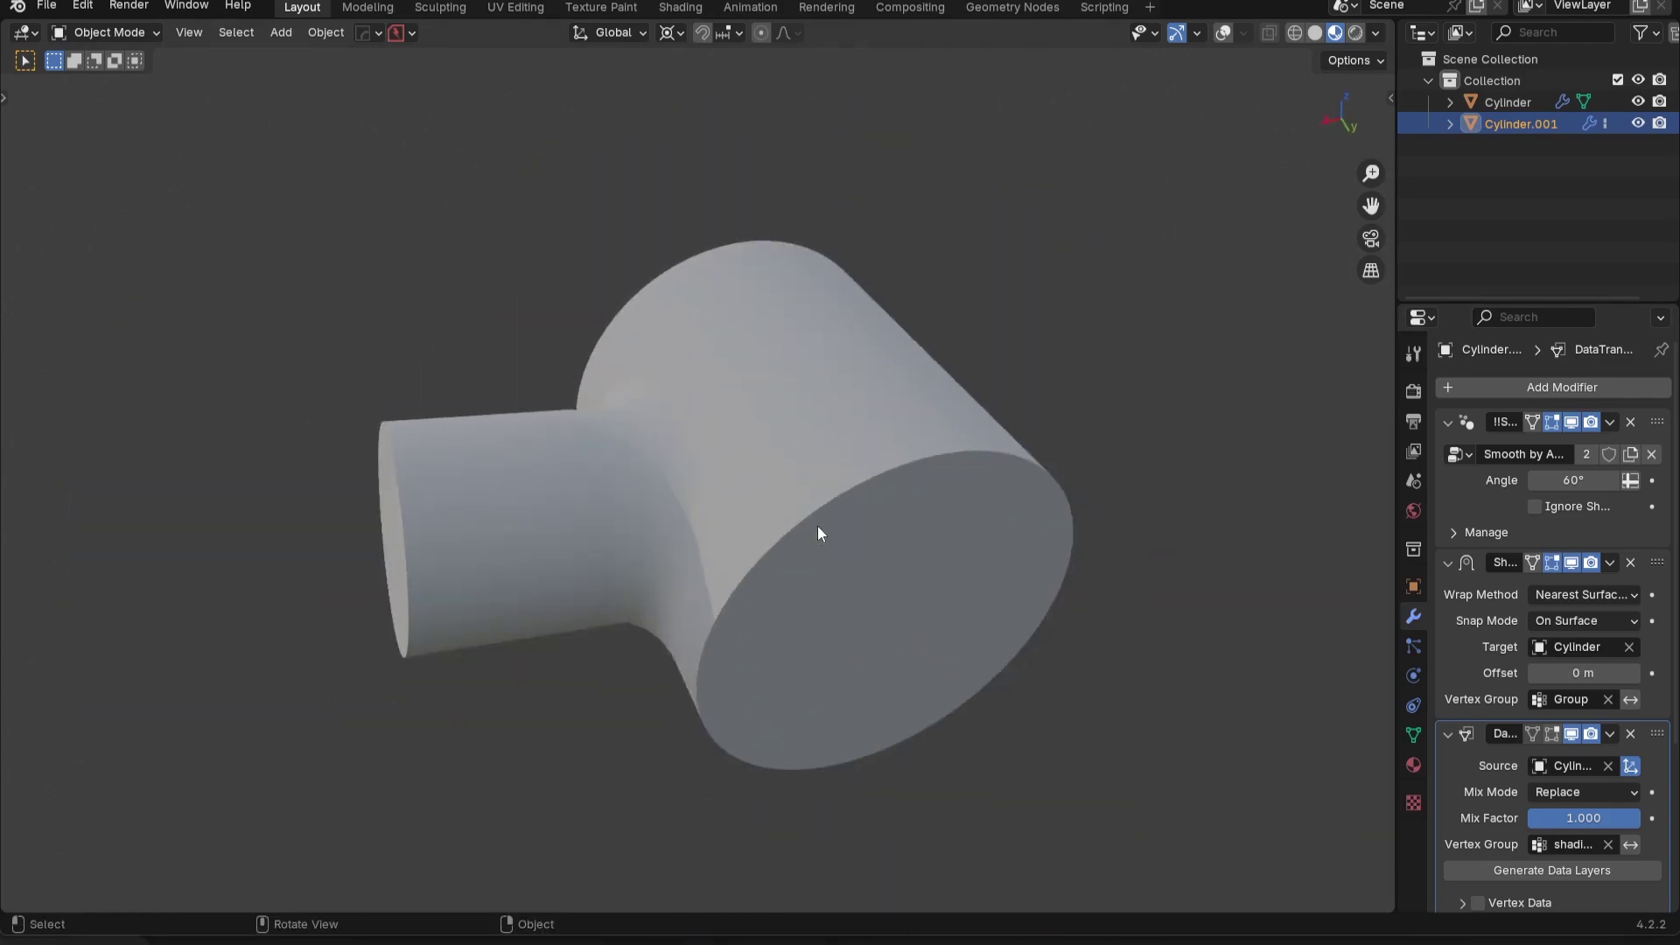